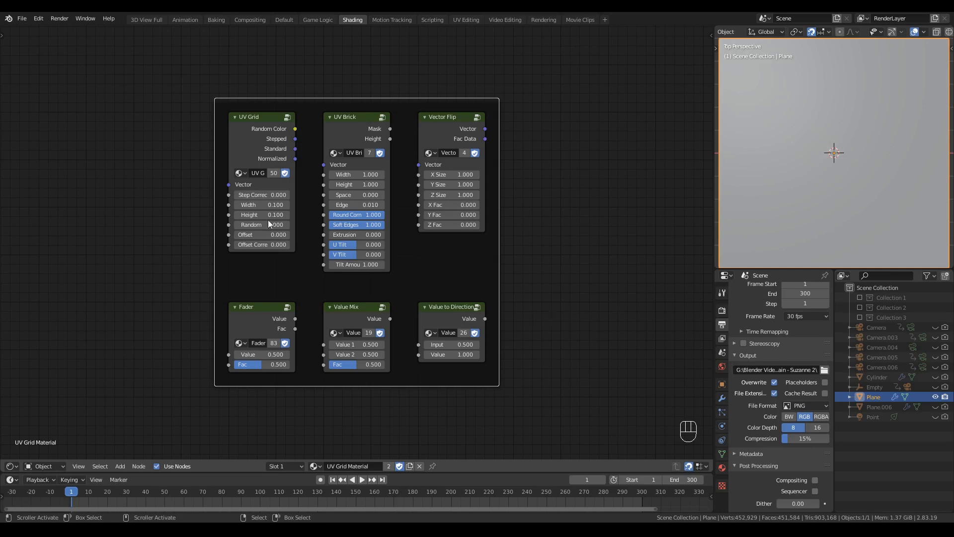
- Examine the UV Grid, UV Brick, Vector Flip, Fader, Value Mix and Value to Direction node groups one by one
left_click_drag(119, 166, 599, 341)
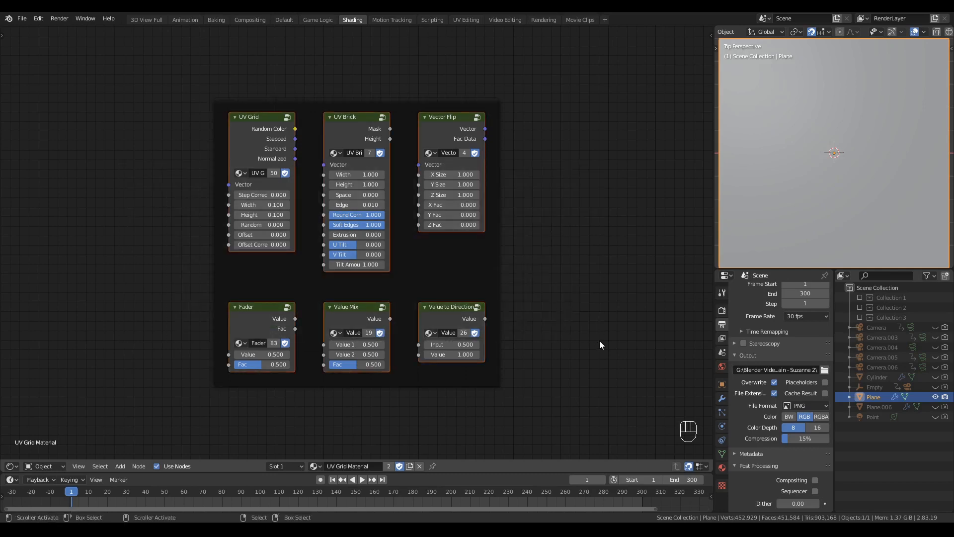
left_click(597, 343)
left_click(260, 141)
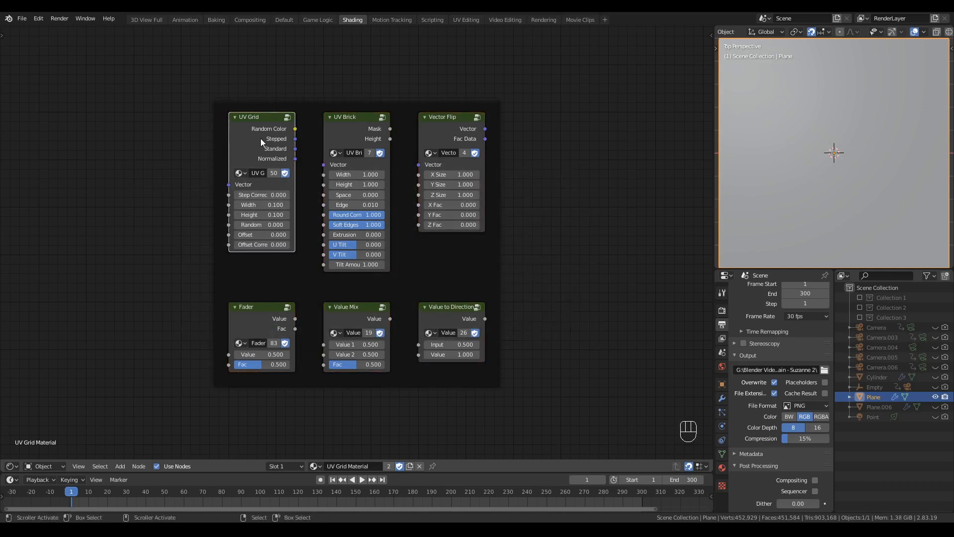
left_click(359, 134)
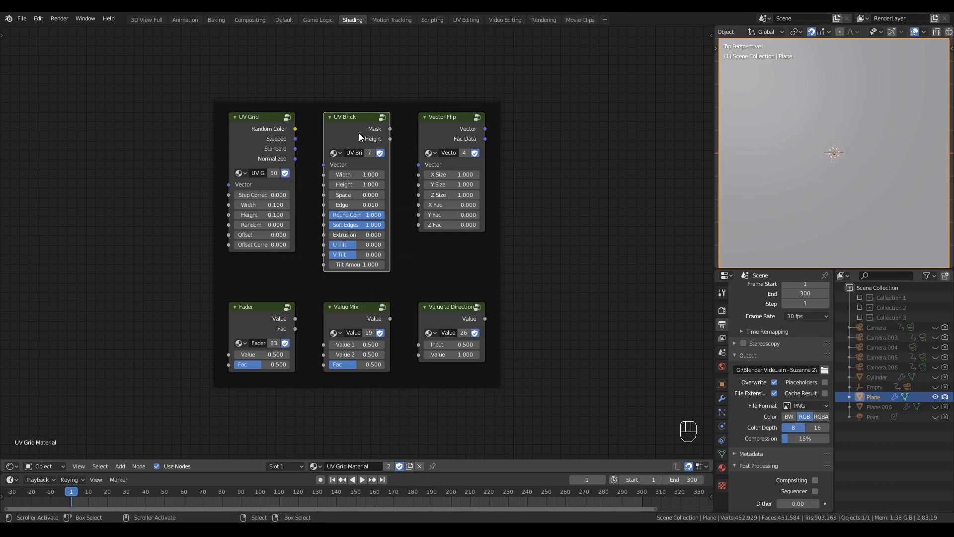
left_click(431, 130)
left_click(591, 224)
left_click_drag(150, 293, 580, 345)
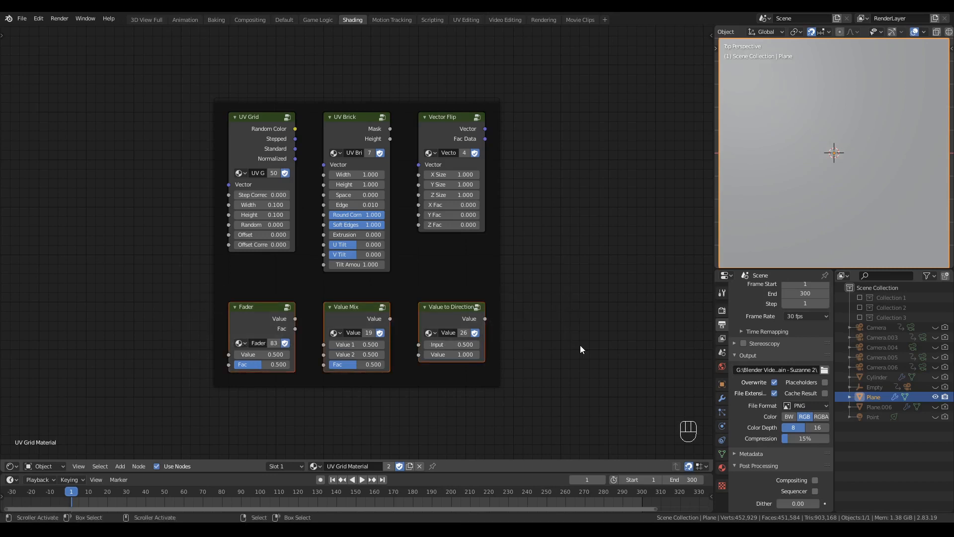
left_click(257, 321)
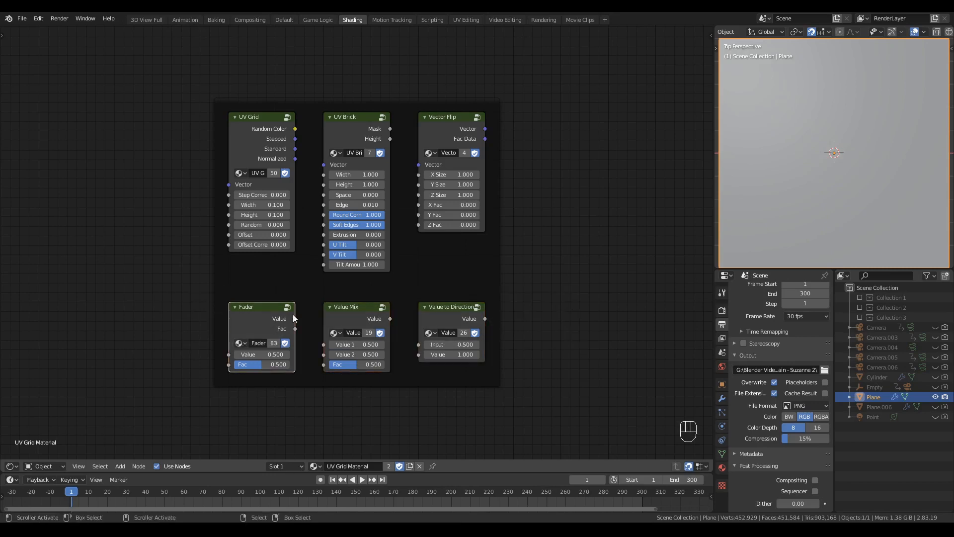
left_click(347, 312)
left_click(458, 313)
left_click(549, 318)
- Open the UV Brick node group and review its Subtract/Divide, Subtract/Square Root/Add and Multiply/Sine/Square Root clusters
left_click(351, 127)
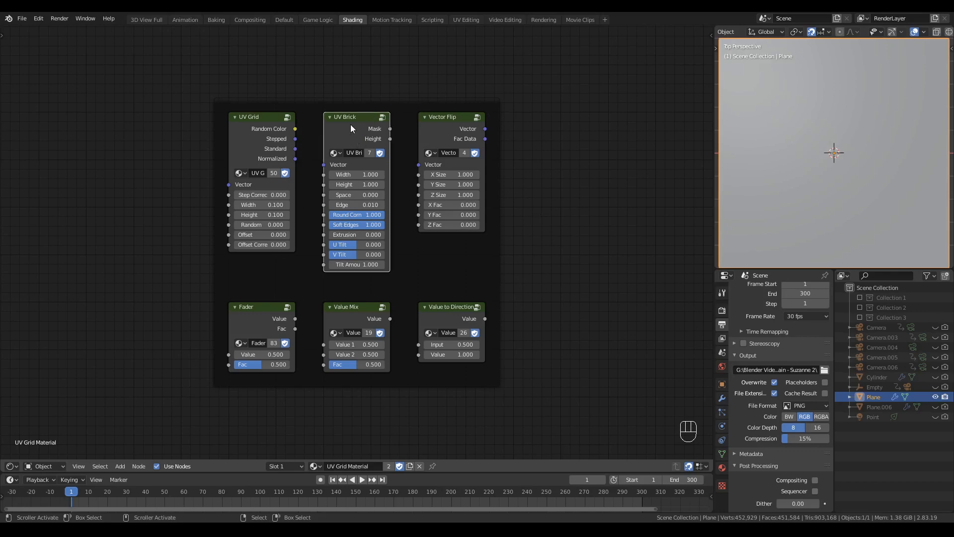
key("Tab")
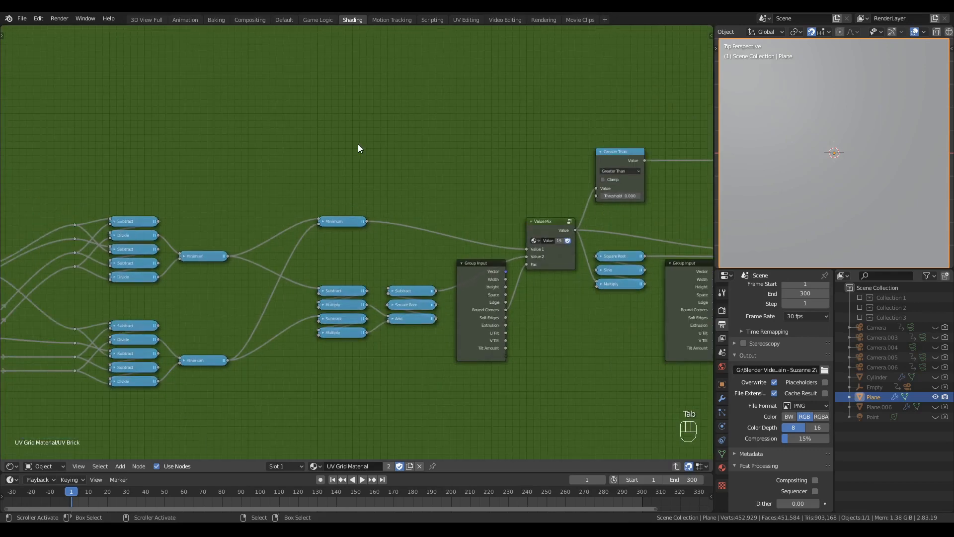
middle_click_drag(358, 148, 341, 155)
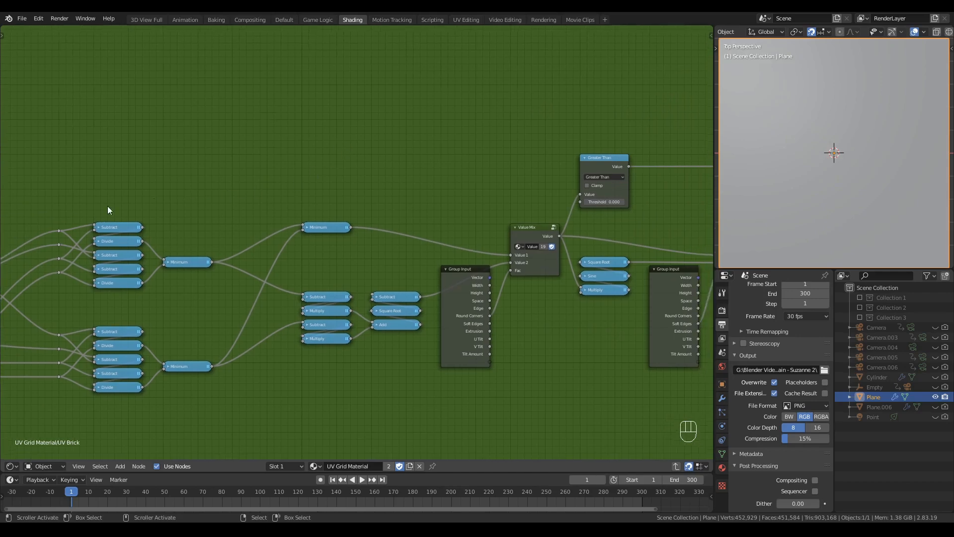
left_click_drag(46, 193, 234, 312)
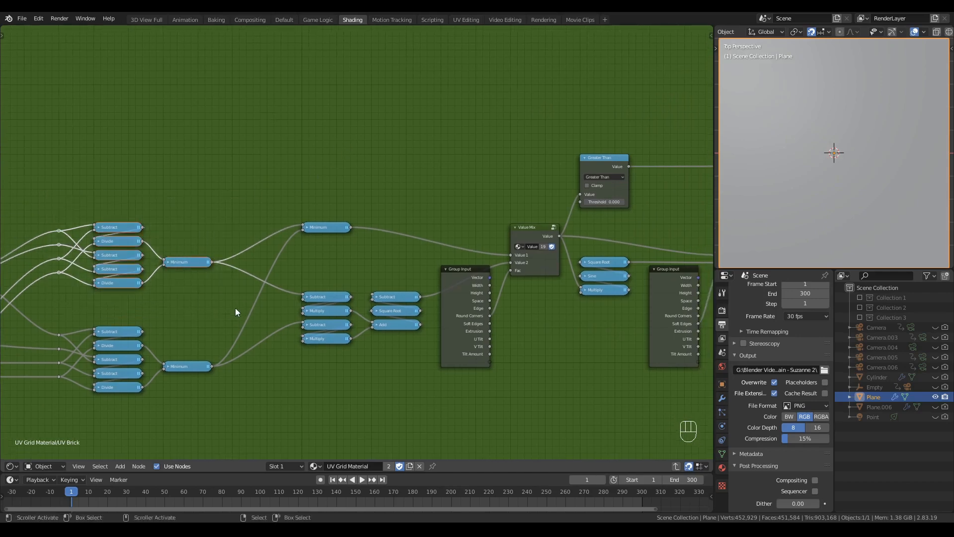
left_click_drag(34, 199, 253, 318)
left_click_drag(289, 272, 429, 377)
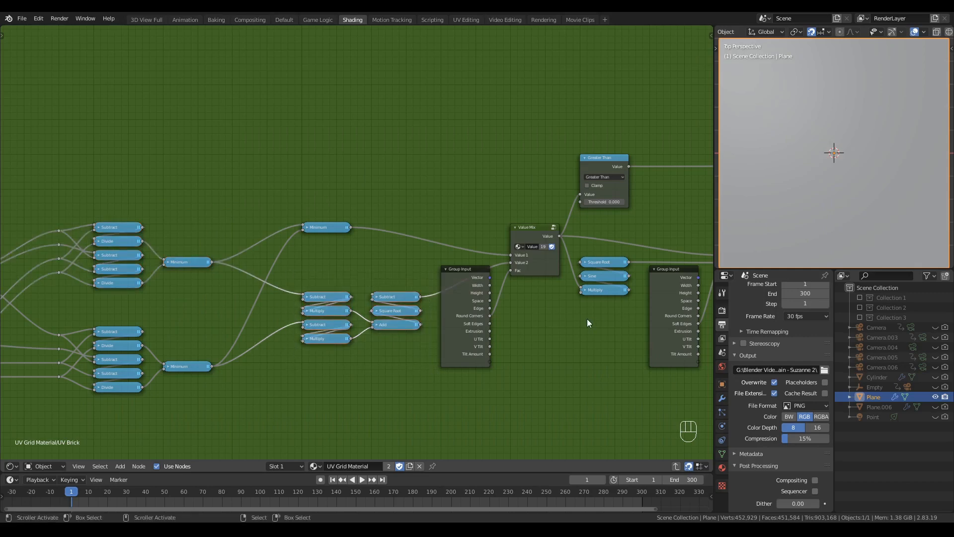
left_click_drag(566, 241, 638, 327)
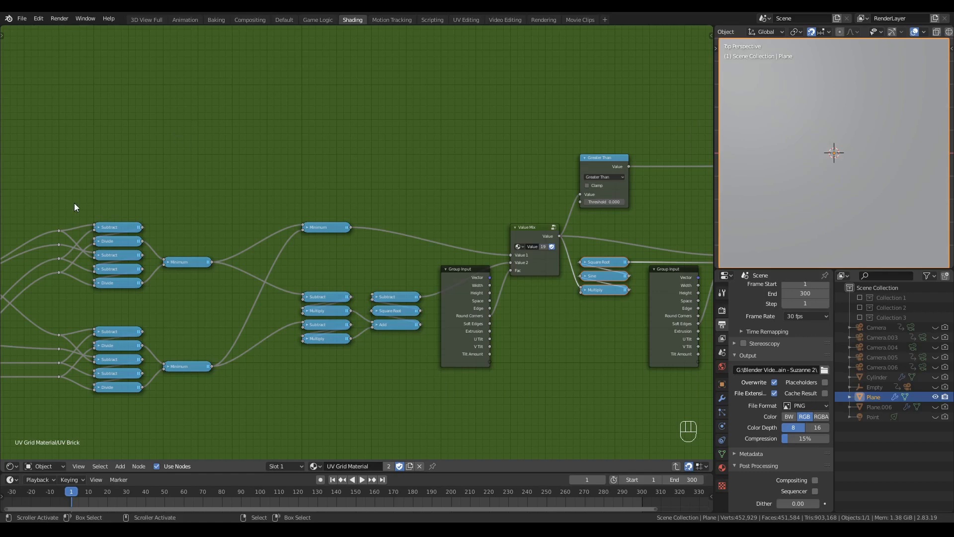
- Duplicate the upper Subtract, Divide and Minimum cluster with its reroutes and place the copy straight above the original
left_click_drag(33, 194, 213, 296)
key("shift+d")
key("y")
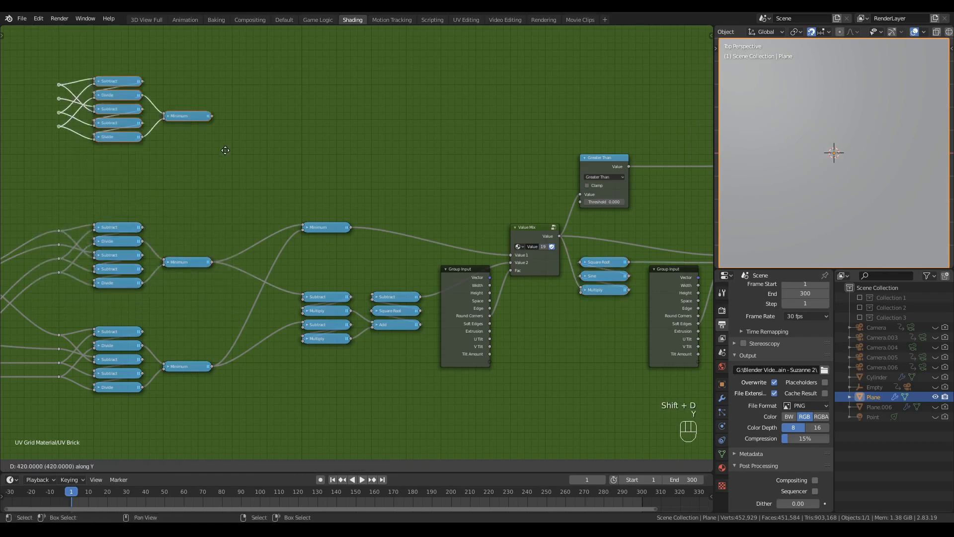
left_click(228, 125)
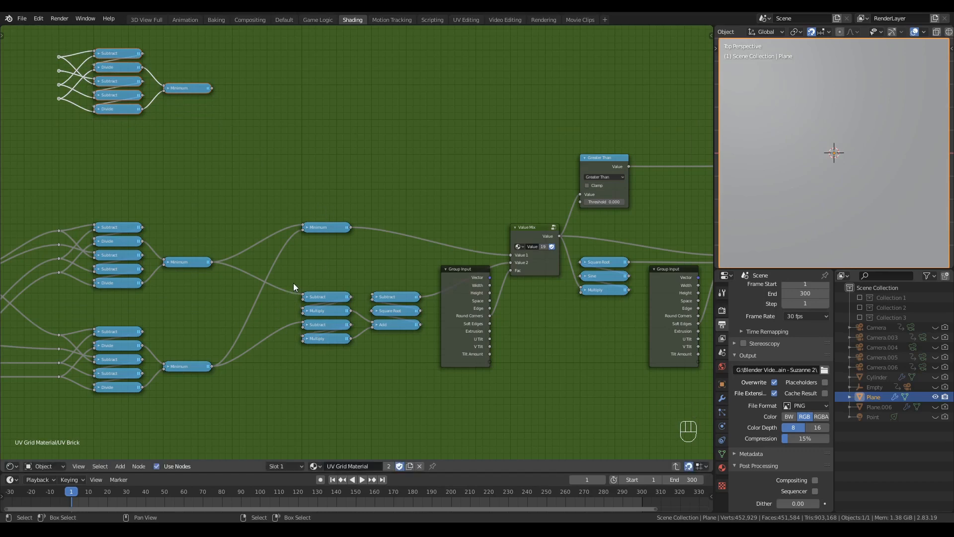
- Insert reroutes on the two links entering the paired Subtract/Multiply nodes and on the link leaving the final Subtract node
right_click_drag(293, 283, 286, 344, "shift")
key("g")
left_click(289, 301)
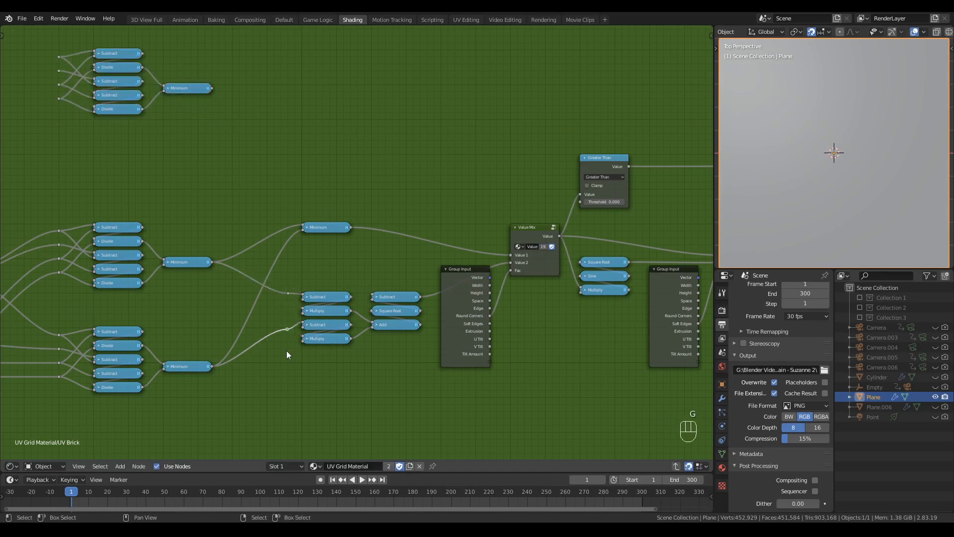
key("g")
left_click(284, 320)
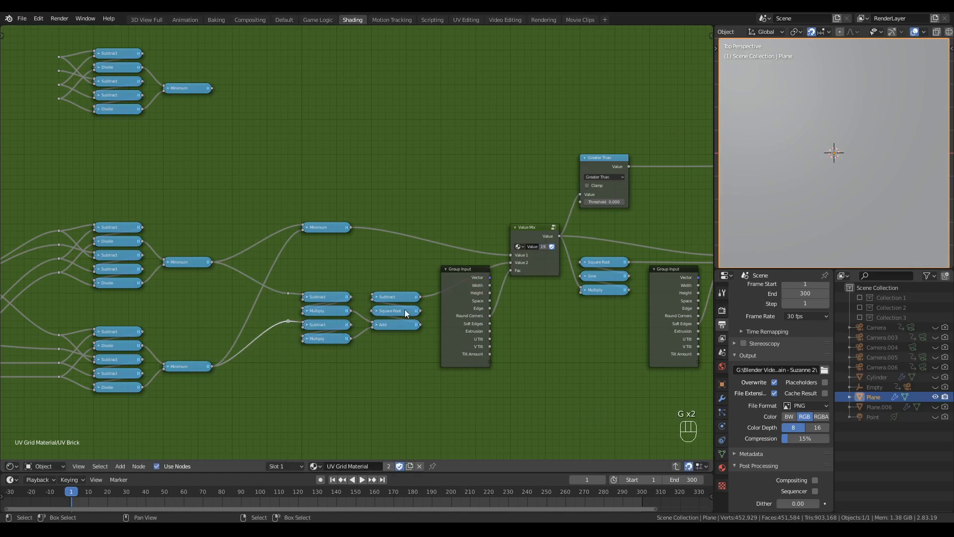
right_click_drag(428, 281, 430, 307, "shift")
key("g")
left_click(425, 311)
- Duplicate the Subtract, Multiply, Add and Square Root cluster with its reroutes, placing the copy level with the duplicated Minimum cluster
left_click_drag(434, 276, 279, 369)
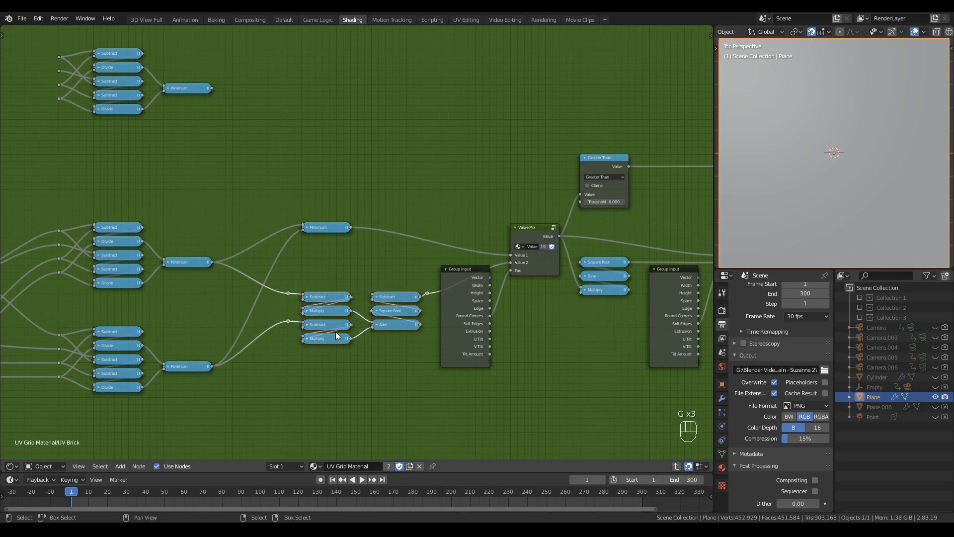
key("shift+d")
key("y")
left_click(383, 91)
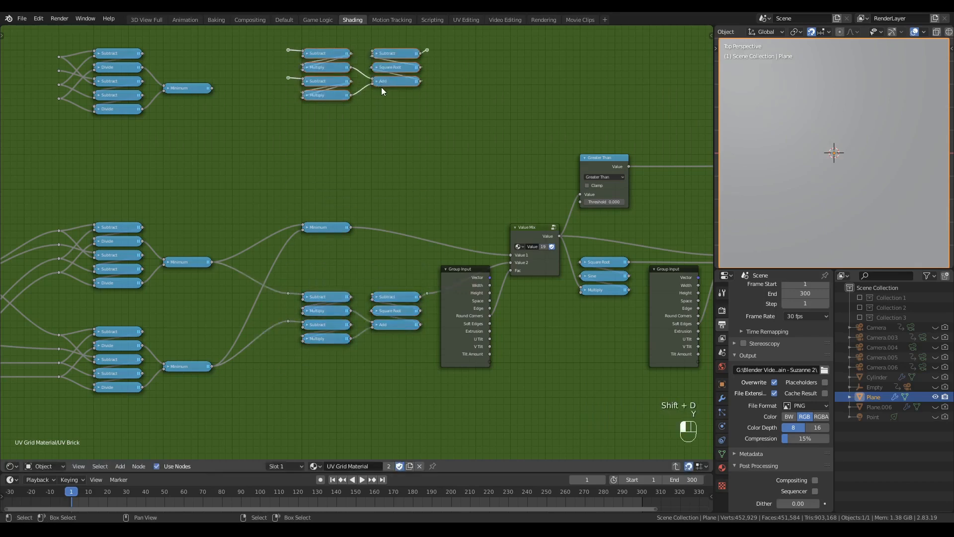
- Insert reroutes on the link feeding the Multiply node and on the link leaving the Square Root node after Value Mix
left_click(574, 268)
key("g")
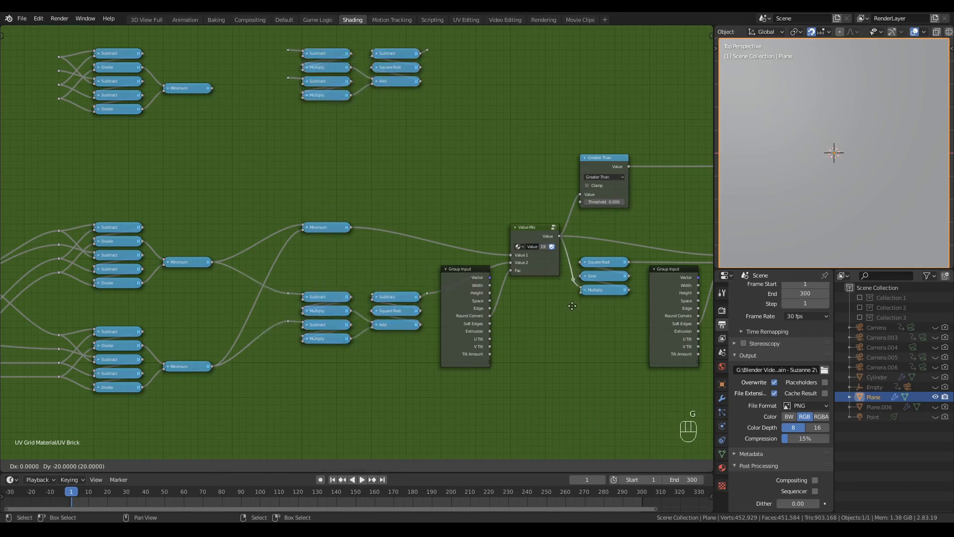
left_click(572, 313)
right_click_drag(640, 254, 633, 288, "shift")
key("g")
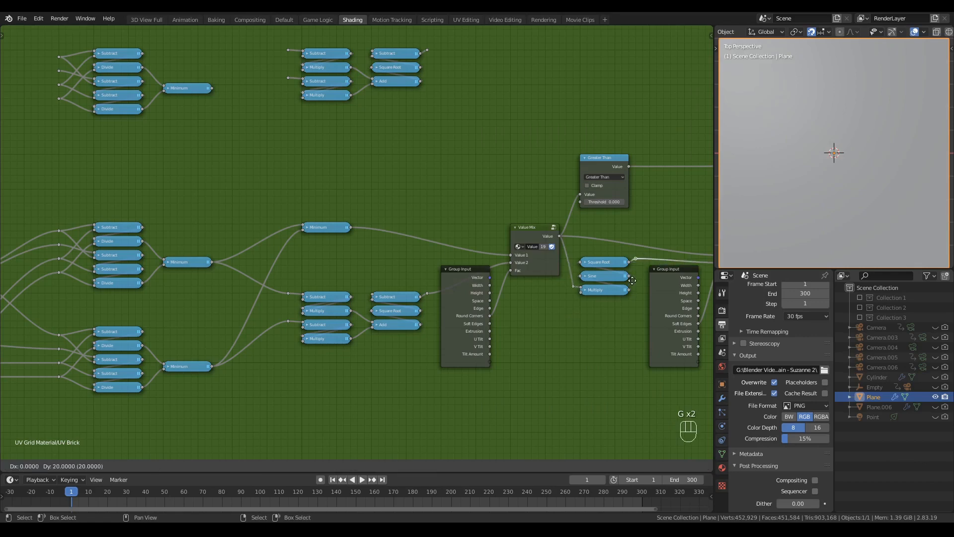
left_click(632, 280)
- Duplicate the Square Root, Sine and Multiply nodes with their reroutes and place the copy above, level with the other duplicates
left_click_drag(643, 248, 566, 313)
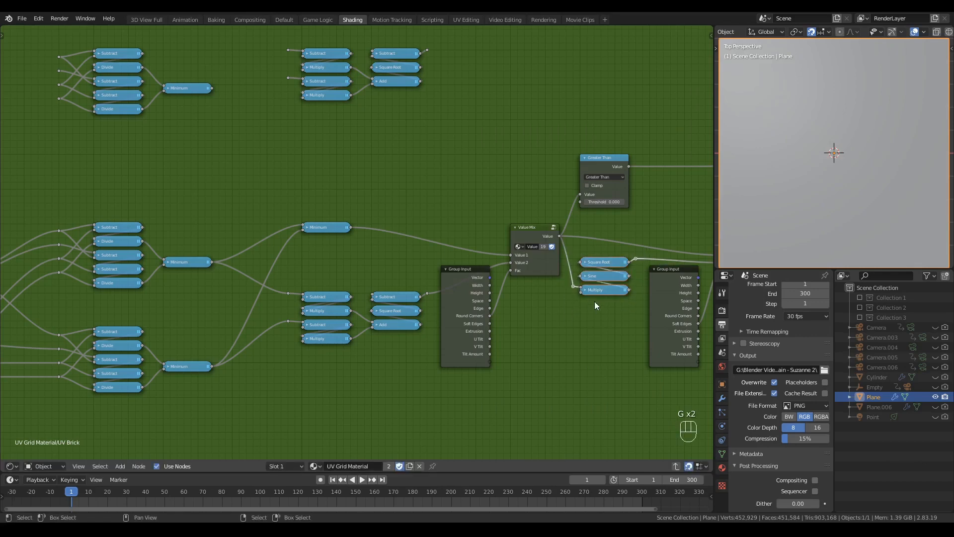
key("shift+d")
key("y")
left_click(612, 98)
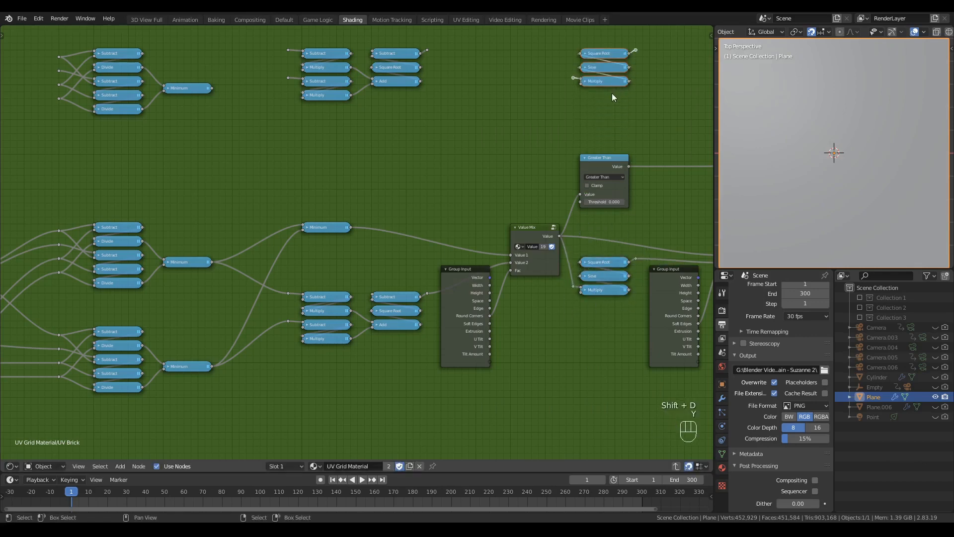
- Group the duplicated Square Root, Sine and Multiply nodes and link their reroutes to the Group Input and Group Output
middle_click_drag(612, 97, 434, 265)
scroll(433, 266, "up", 1)
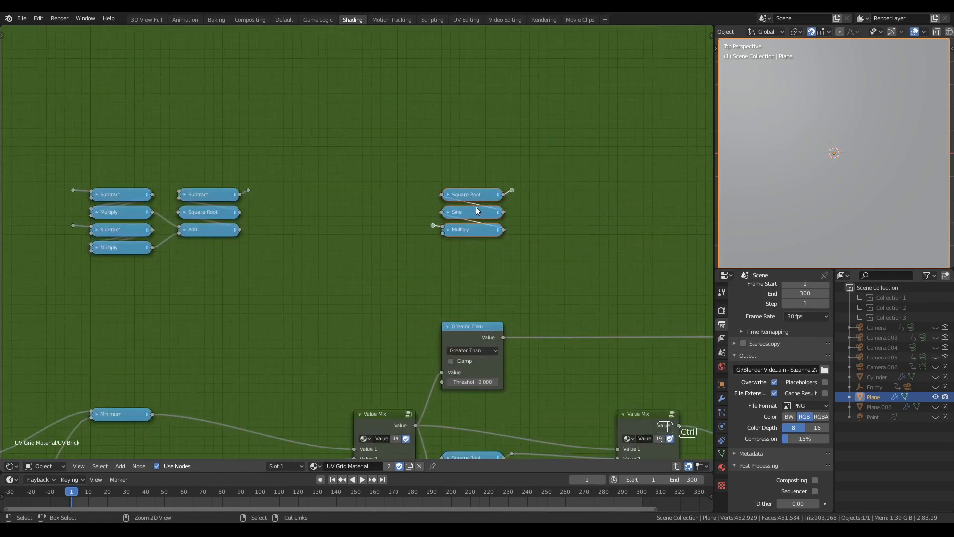
key("ctrl+g")
left_click_drag(292, 258, 317, 260)
left_click_drag(399, 227, 485, 255)
- Dissolve both reroutes inside the new group while keeping the links to Group Input and Group Output
left_click(396, 225)
key("ctrl+x")
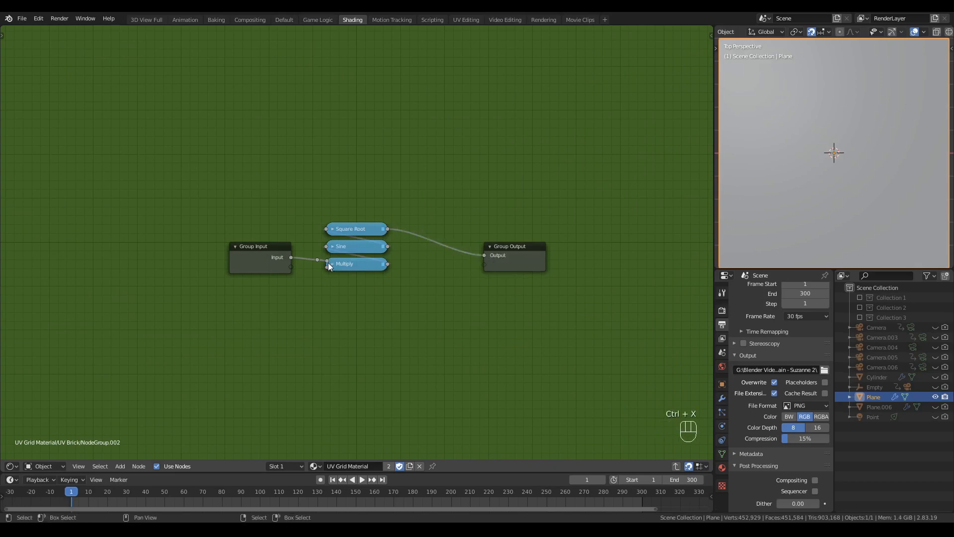
left_click(316, 260)
key("ctrl+x")
- Move the Group Input outward and shift the Square Root, Sine and Multiply nodes toward it, leaving space before Group Output
left_click_drag(255, 252, 206, 251)
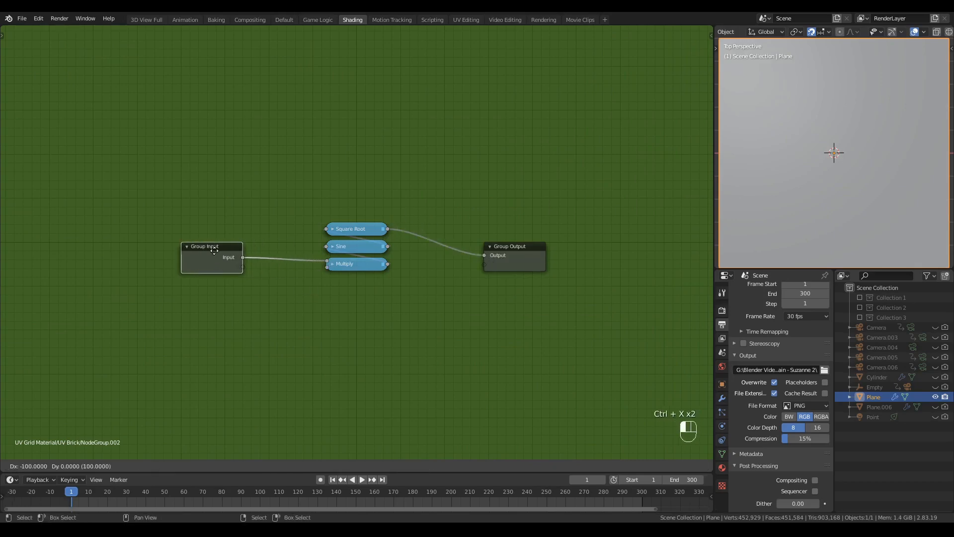
left_click_drag(266, 205, 359, 269)
left_click_drag(359, 234, 302, 252)
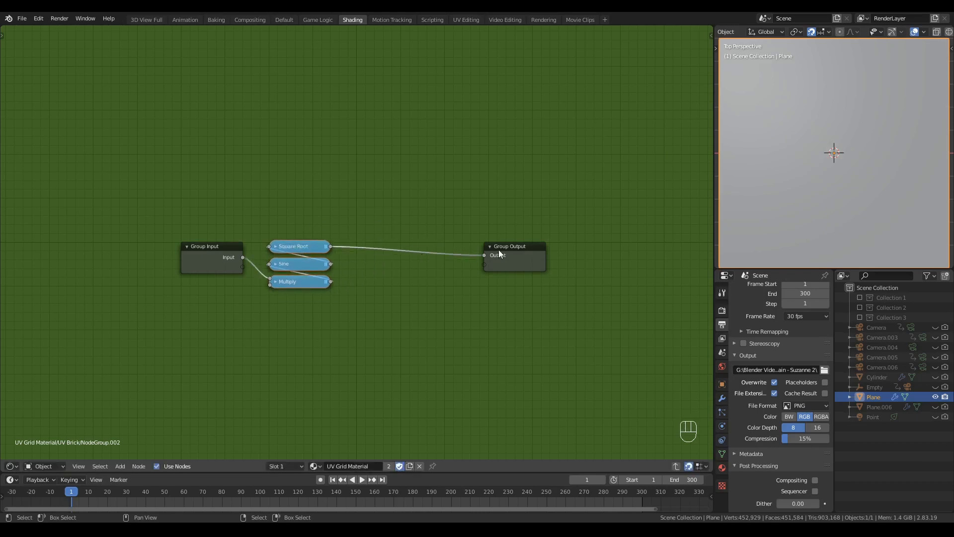
left_click(352, 221)
- Add a Value Mix group node and place it above the gap between the math nodes and Group Output
left_click_drag(242, 257, 382, 177)
left_click_drag(331, 248, 414, 198)
key("shift+a")
mouse_move(384, 219)
scroll(472, 219, "down", 5)
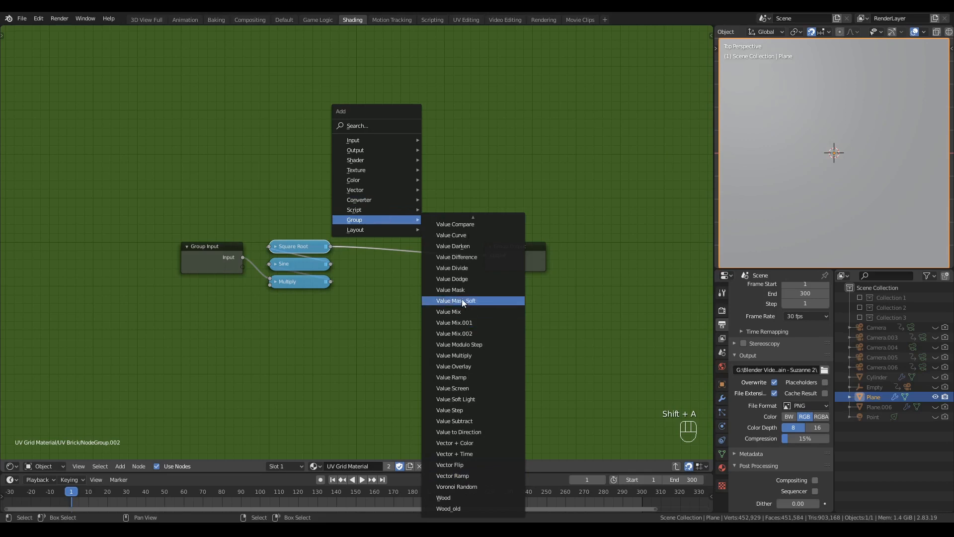
left_click(458, 315)
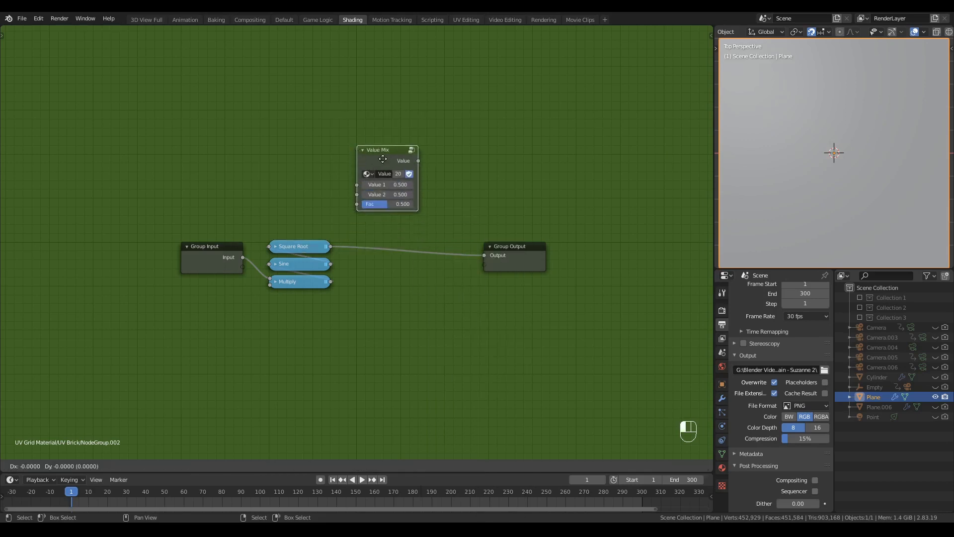
left_click(356, 157)
- Wire Input to Value 1, Square Root to Value 2, Fac to a new group input, and Value Mix to Group Output, and leave the group
left_click_drag(243, 258, 356, 194)
left_click_drag(331, 246, 243, 268)
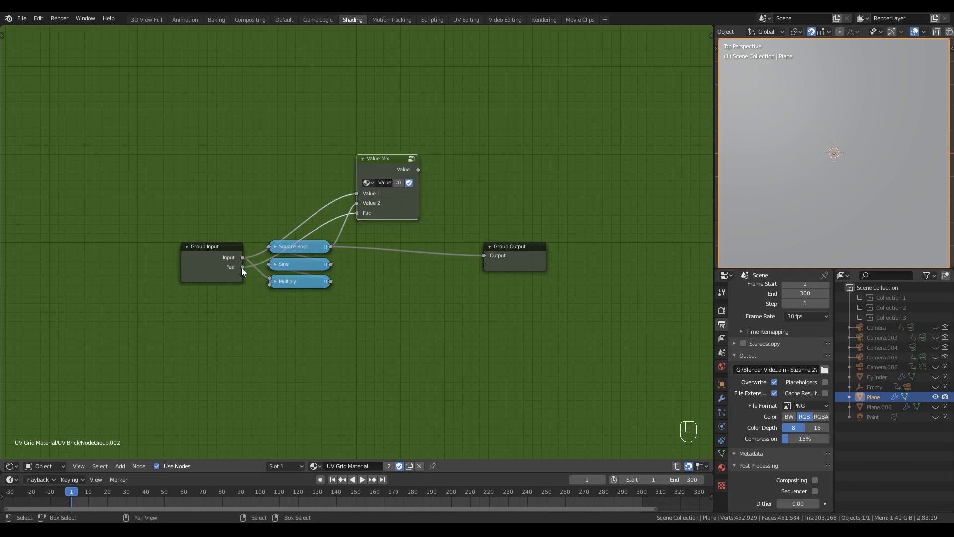
left_click_drag(398, 163, 399, 250)
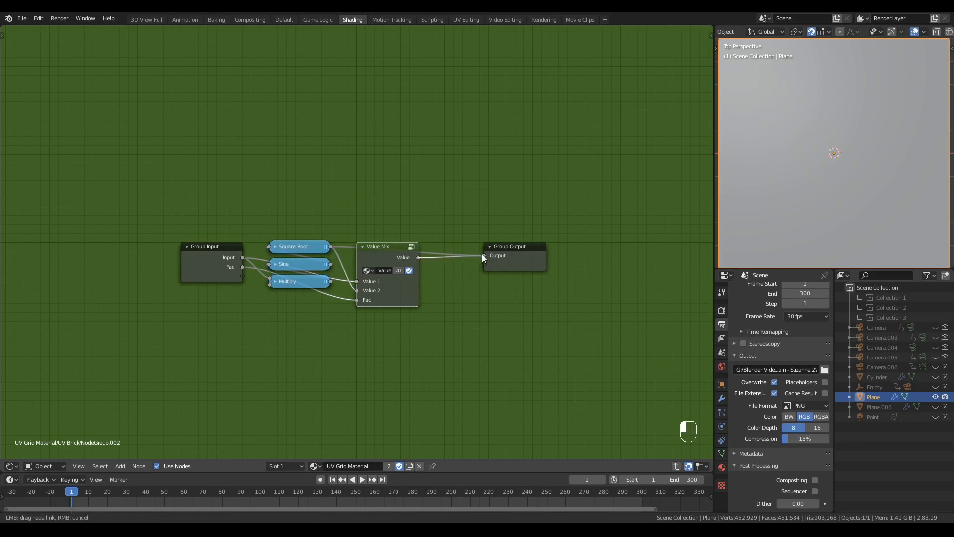
left_click_drag(517, 247, 466, 204)
key("ctrl+Tab")
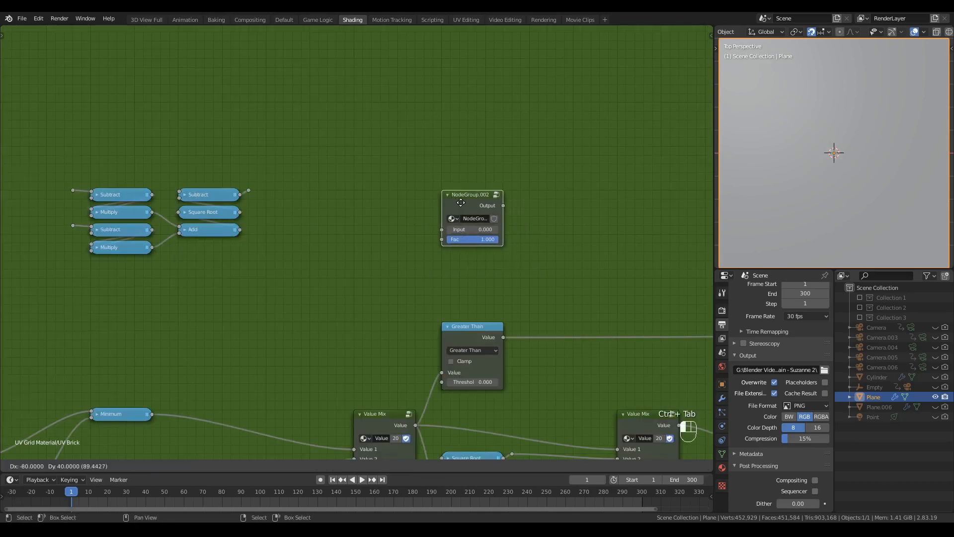
- Name the new node group Value Curve
double_click(476, 219)
type("V")
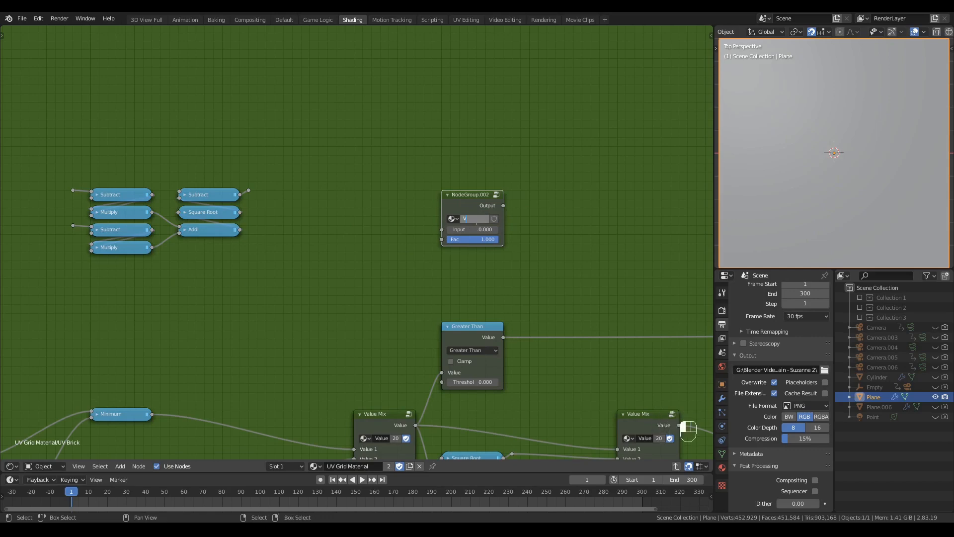
type("alue Curve")
key("Return")
key("Down")
- Group the duplicated Subtract, Multiply, Square Root and Add nodes together with their reroutes
middle_click_drag(288, 243, 508, 243)
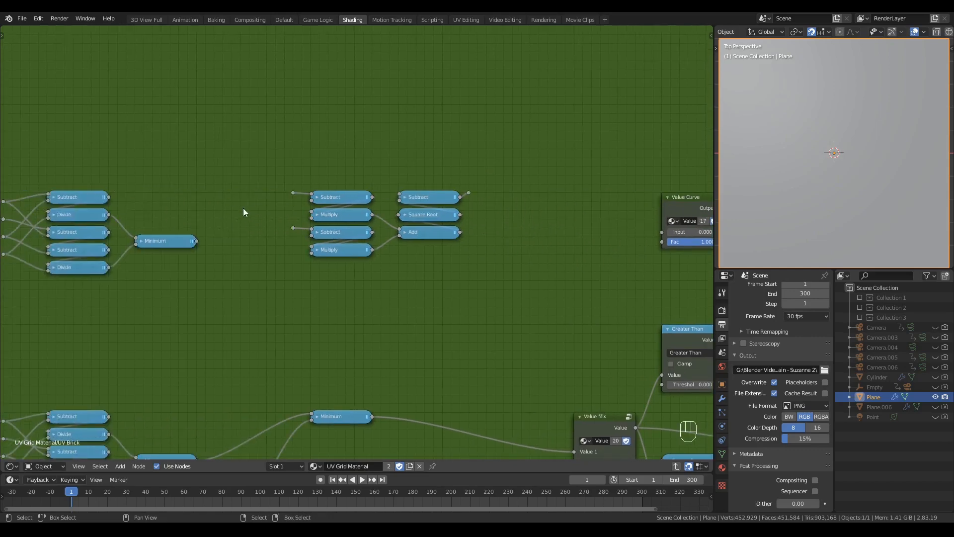
left_click_drag(245, 161, 551, 305)
key("ctrl+g")
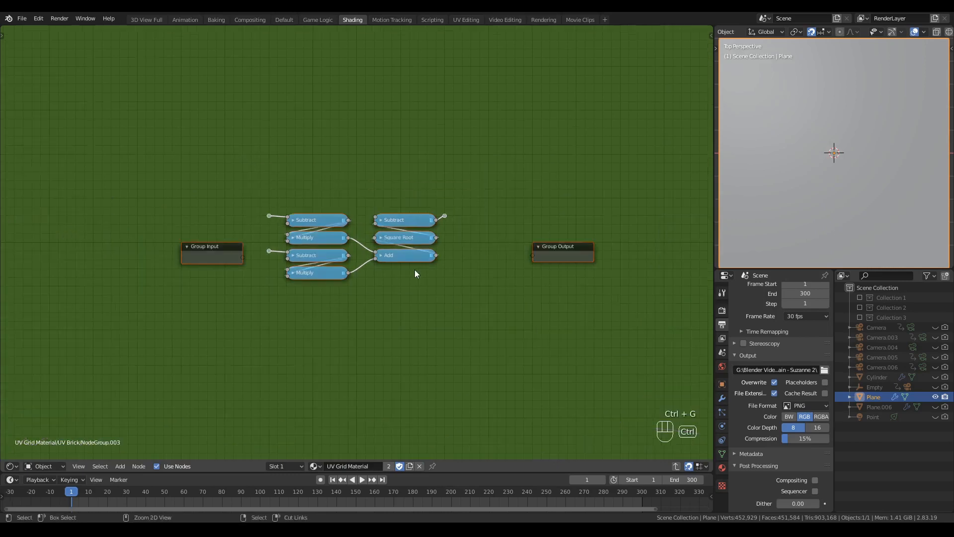
- Move the Group Input node farther left, away from the math nodes
left_click(253, 195)
left_click_drag(198, 257, 67, 257)
left_click(187, 257)
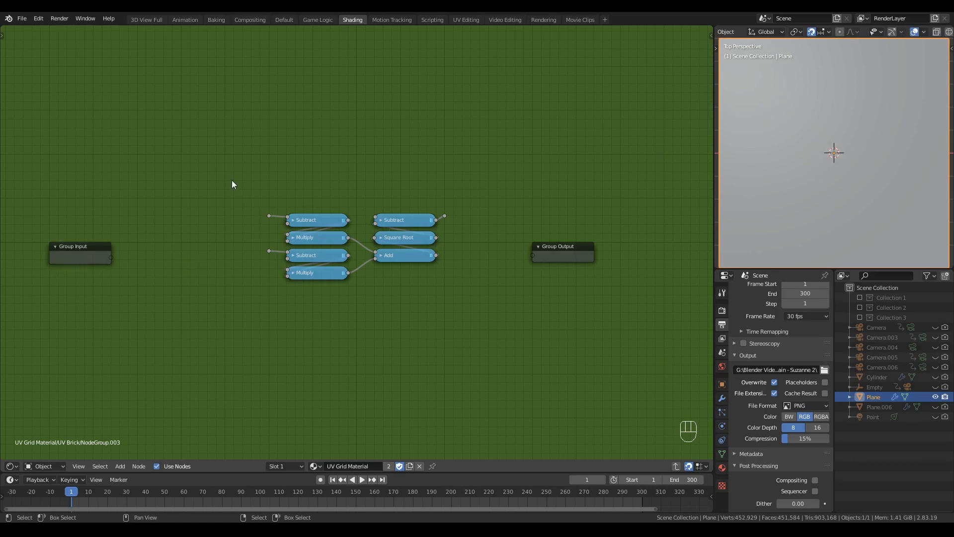
left_click_drag(232, 181, 483, 349)
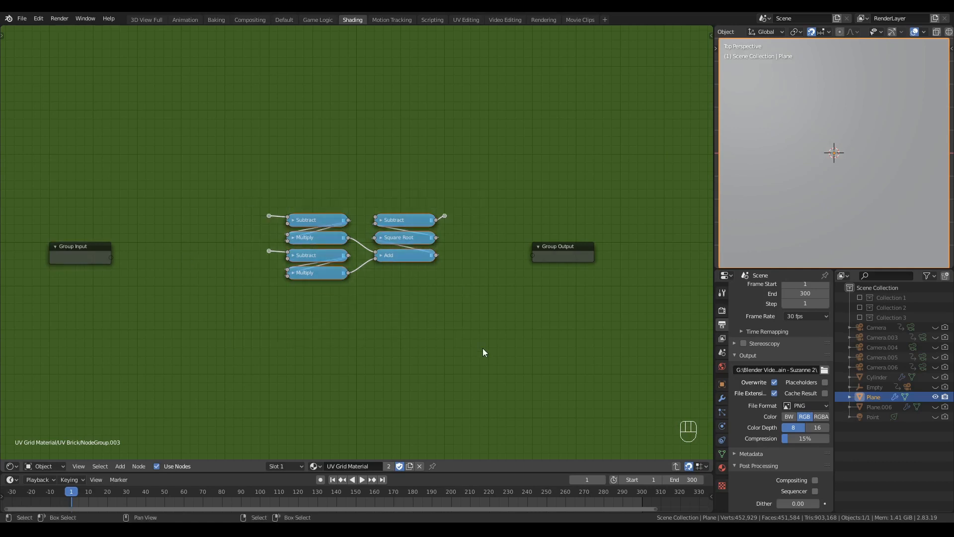
left_click(482, 352)
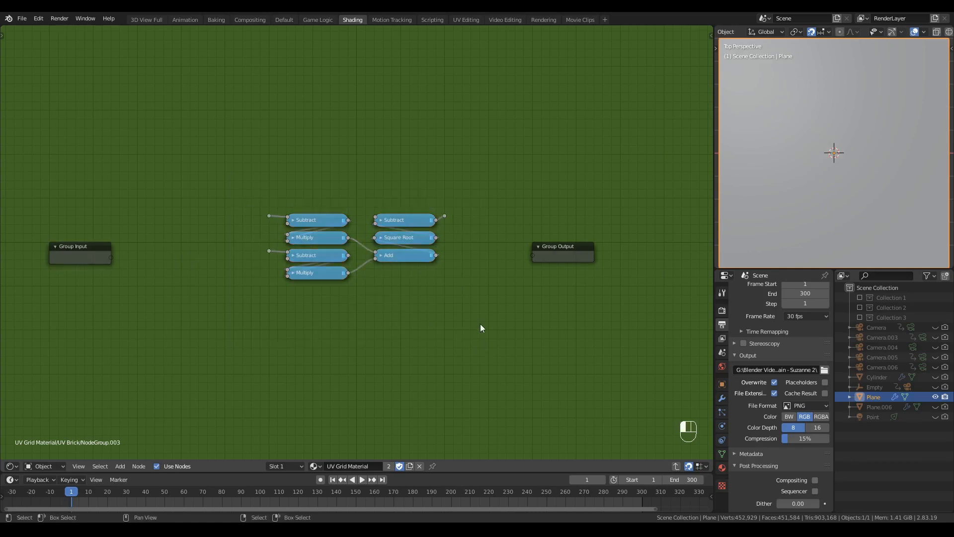
- Move the Subtract node that follows Square Root clear of the cluster, expand it, and dissolve it while keeping the link
left_click(401, 222)
key("g")
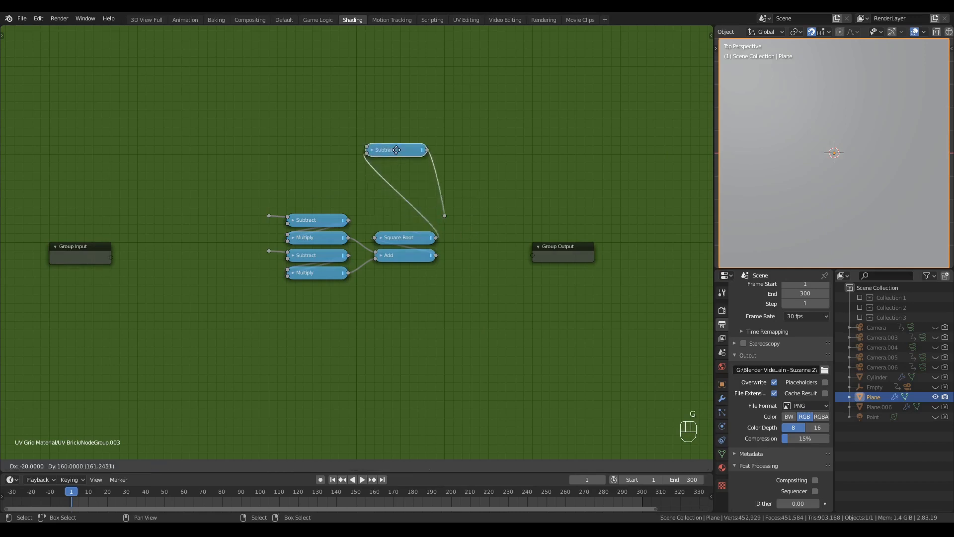
left_click(401, 150)
key("h")
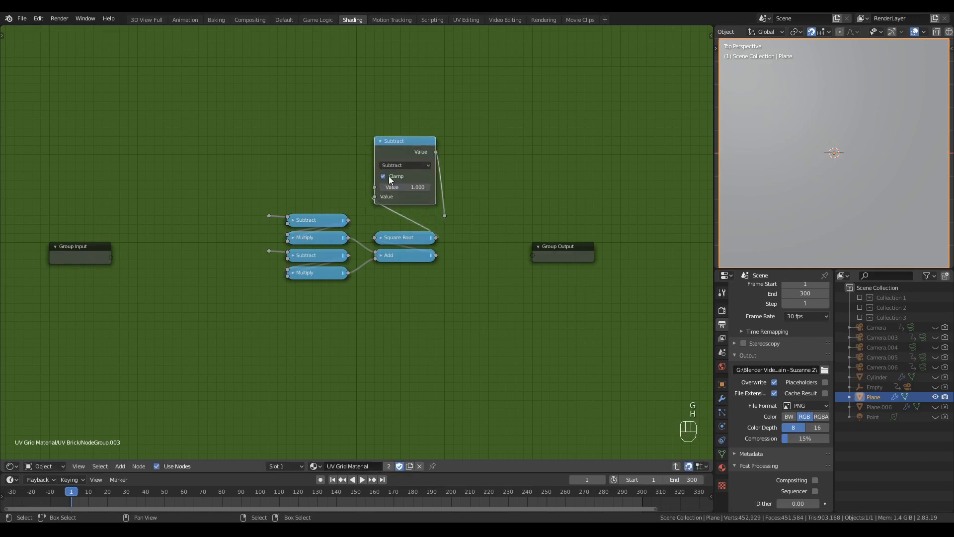
left_click(404, 143)
key("ctrl+x")
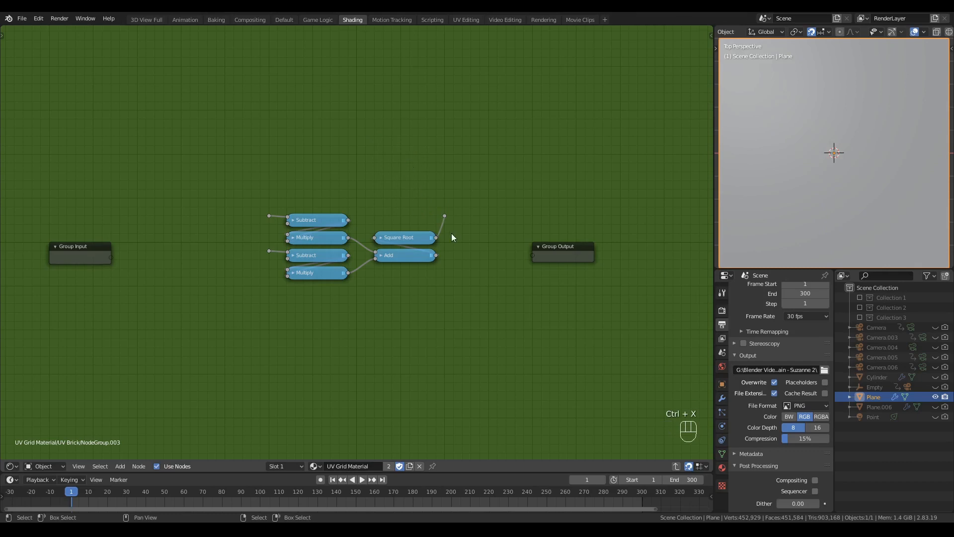
- Connect the reroute after Square Root to Group Output, and dissolve the reroute so the link runs directly
key("g")
left_click(500, 250)
left_click_drag(480, 242, 535, 256)
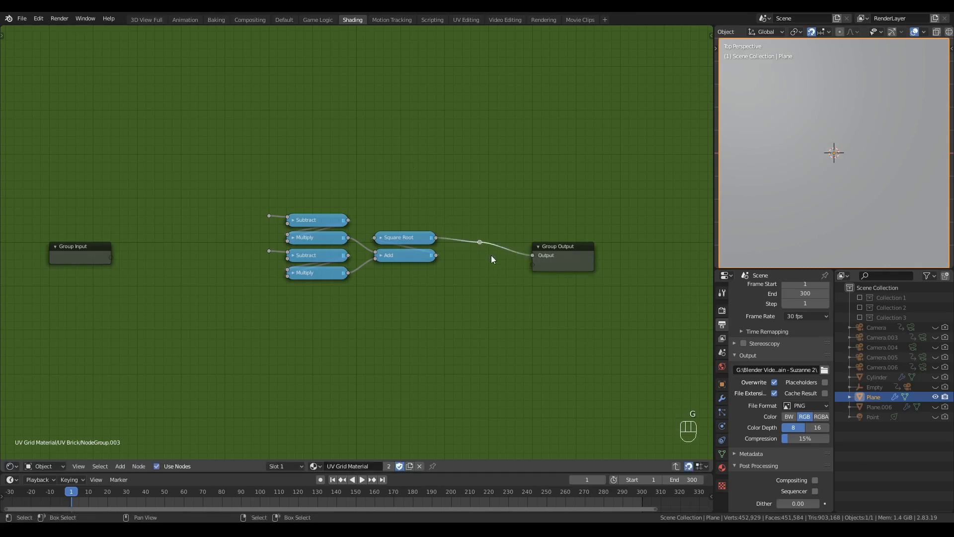
key("ctrl+x")
- Add a Separate XYZ node between Group Input and the Subtract nodes
middle_click_drag(212, 241, 231, 242)
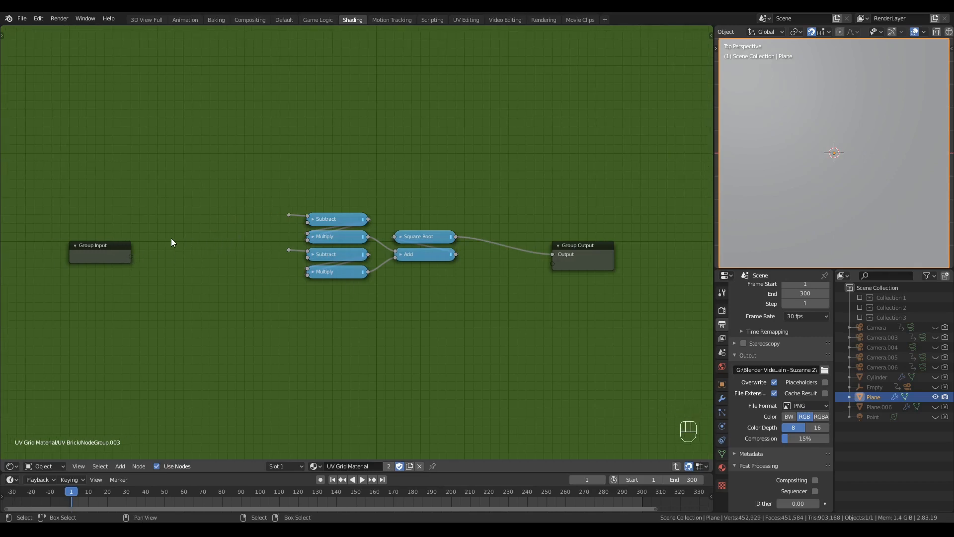
left_click_drag(287, 214, 240, 210)
left_click_drag(287, 249, 235, 249)
left_click_drag(131, 255, 195, 202)
key("shift+a")
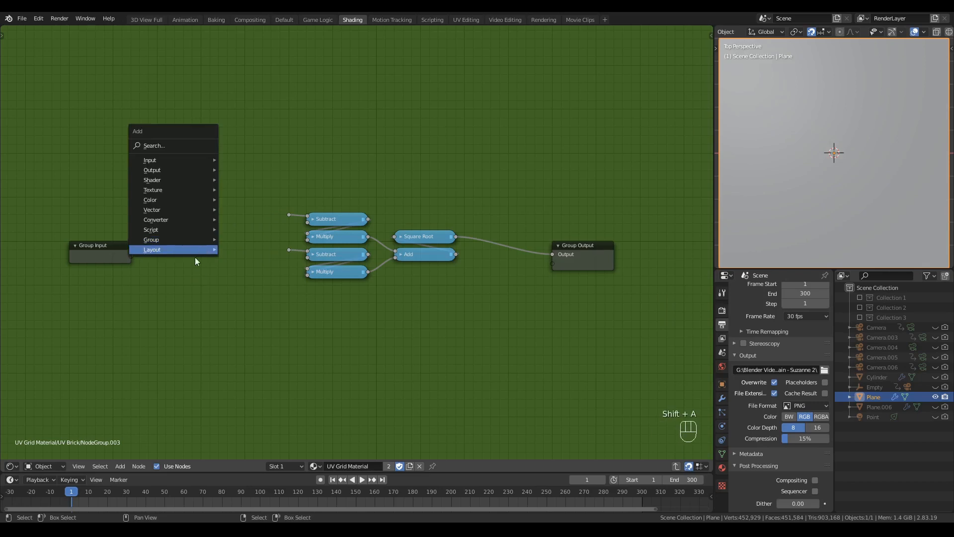
mouse_move(199, 221)
left_click(261, 342)
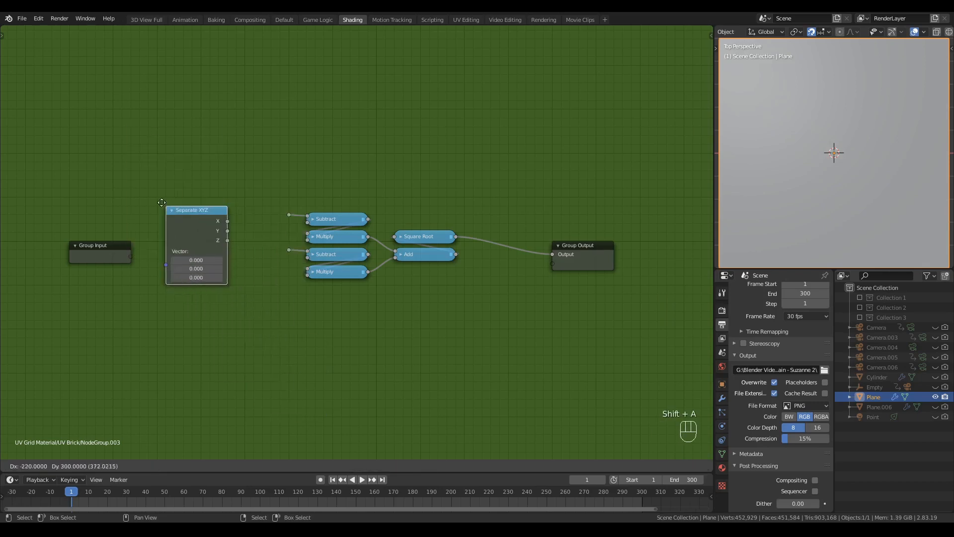
left_click(147, 183)
- Wire Separate XYZ's X to the upper Subtract and Y to the lower Subtract, and dissolve the two reroutes
left_click_drag(218, 213, 288, 249)
left_click_drag(270, 188, 302, 263)
key("ctrl+x")
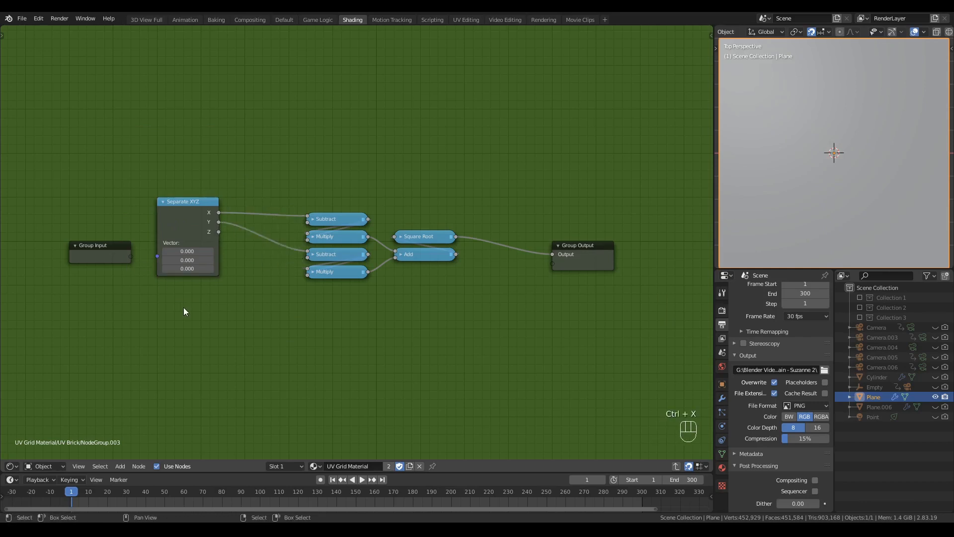
- Create a Vector group input from a temporary Noise Texture node's Vector socket, link it to Separate XYZ, and delete the Noise Texture
key("Tab")
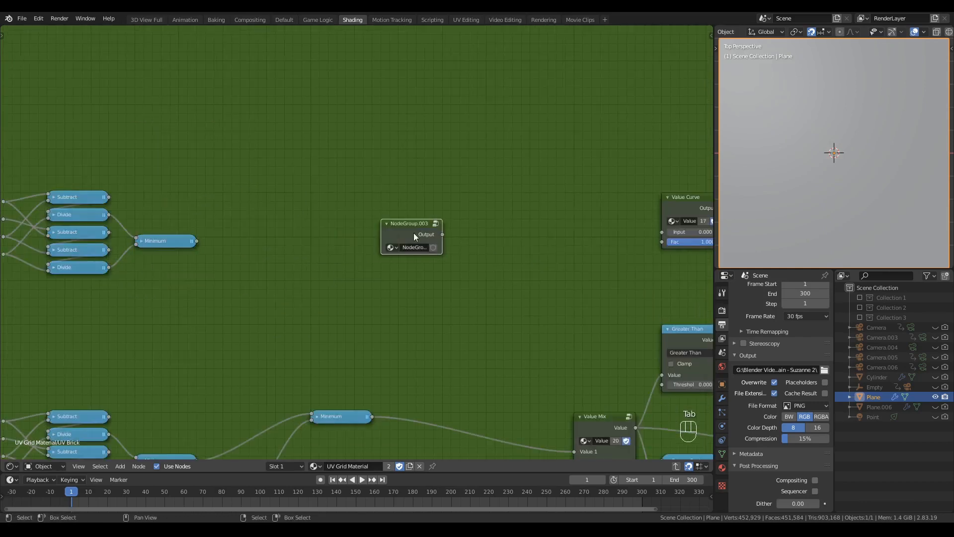
key("Tab")
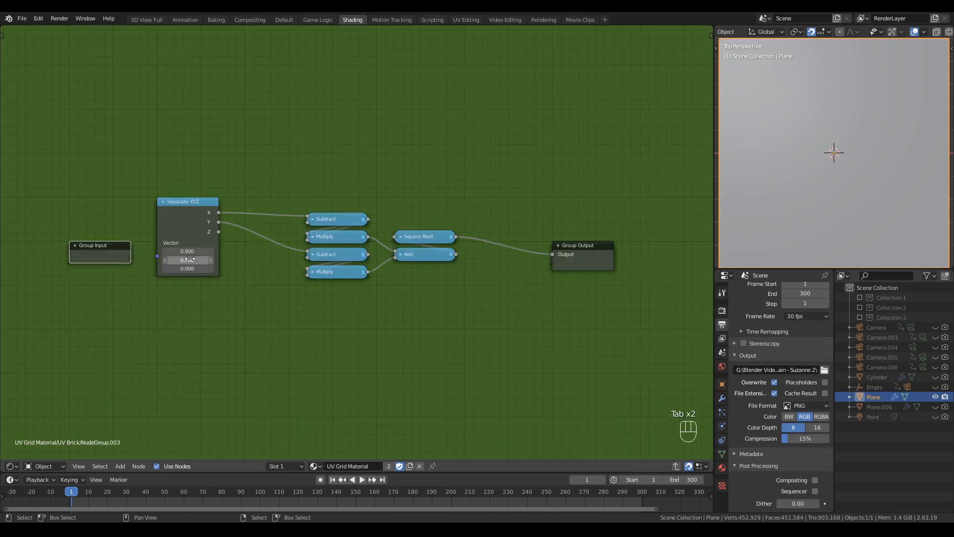
key("shift+a")
mouse_move(203, 348)
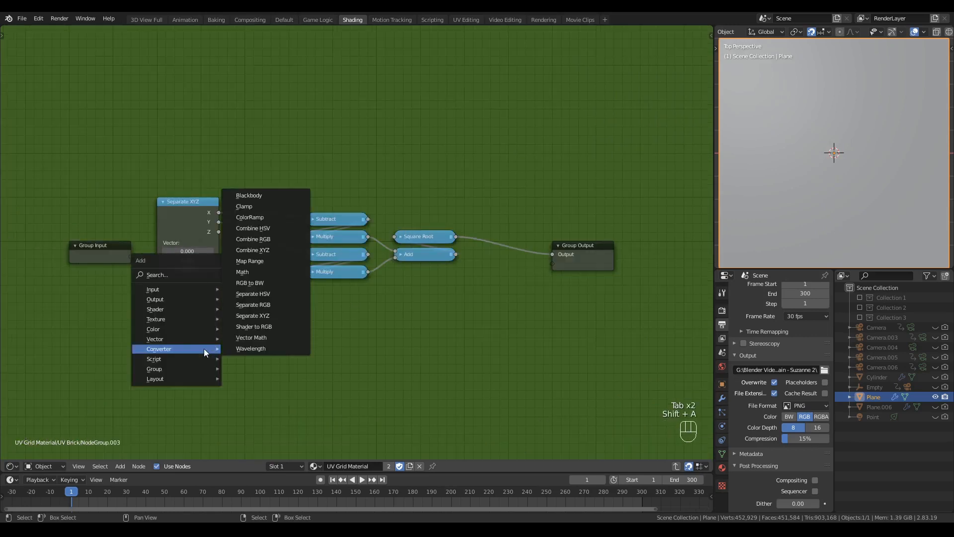
left_click(255, 297)
left_click(161, 327)
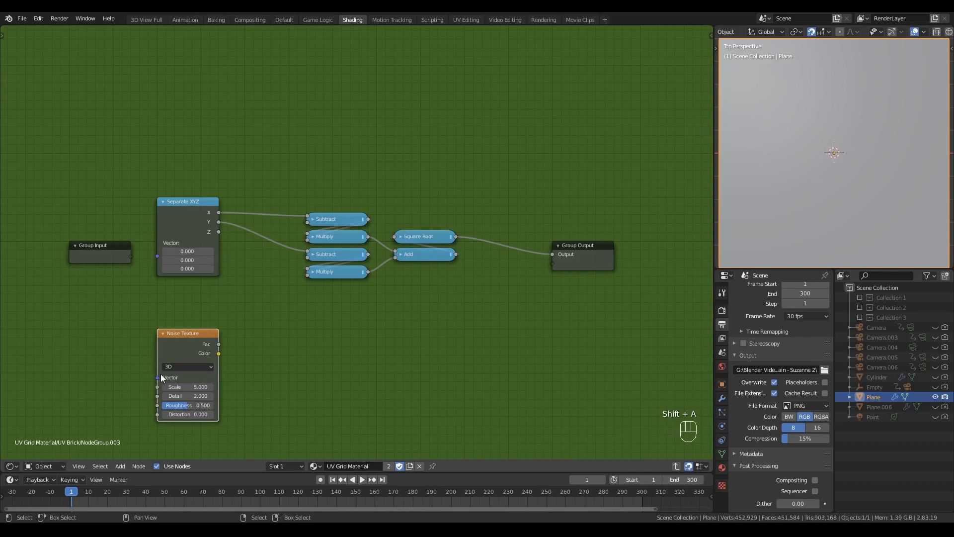
left_click_drag(157, 378, 157, 256)
key("x")
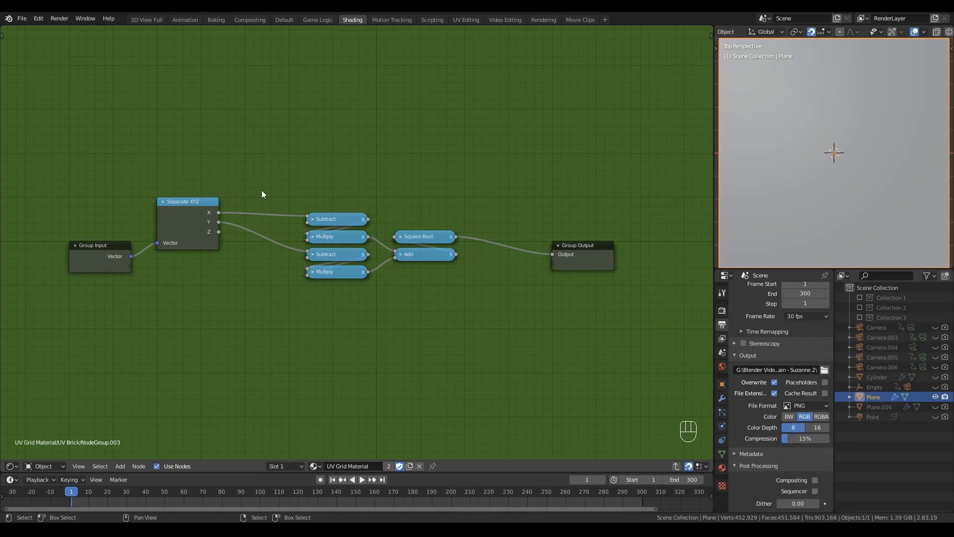
- Move the math nodes next to Separate XYZ and place Group Output beside Square Root
left_click_drag(262, 190, 425, 338)
key("g")
left_click(346, 303)
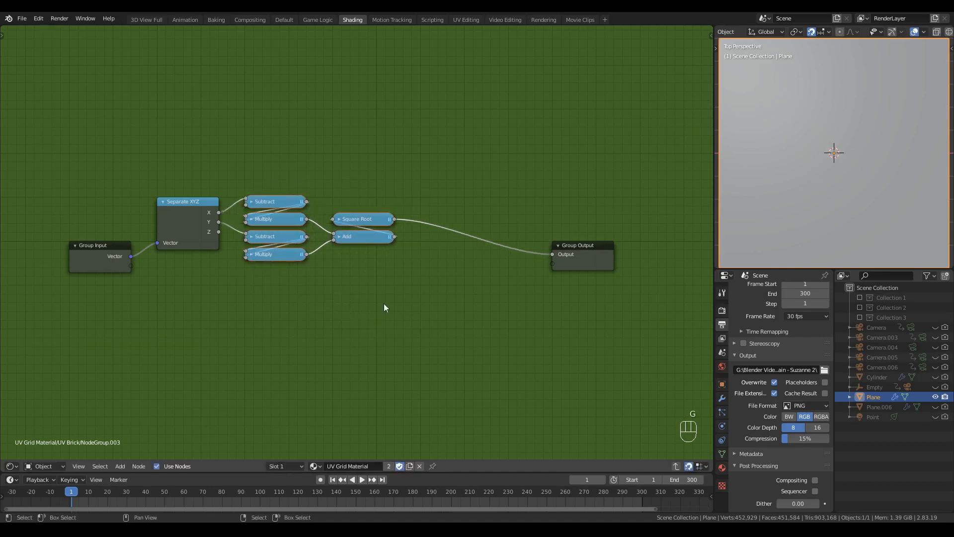
left_click_drag(587, 245, 455, 210)
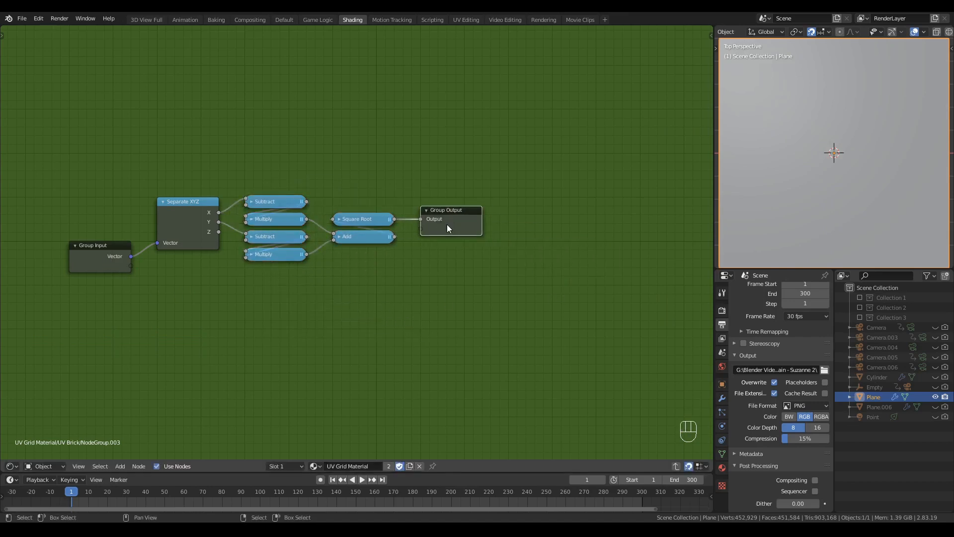
- Connect two new group inputs to the second value sockets of the upper and lower Subtract nodes
middle_click_drag(330, 307, 390, 321)
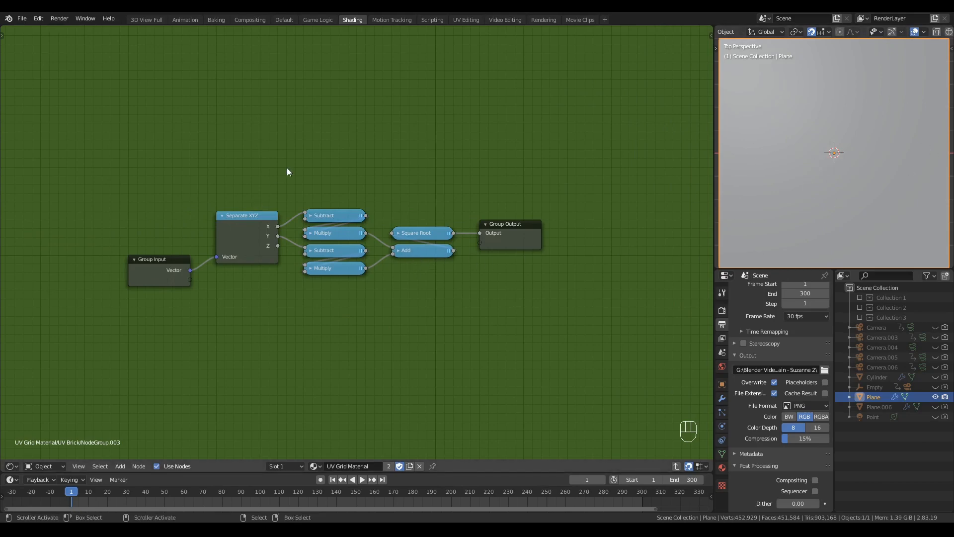
middle_click_drag(239, 325, 254, 283)
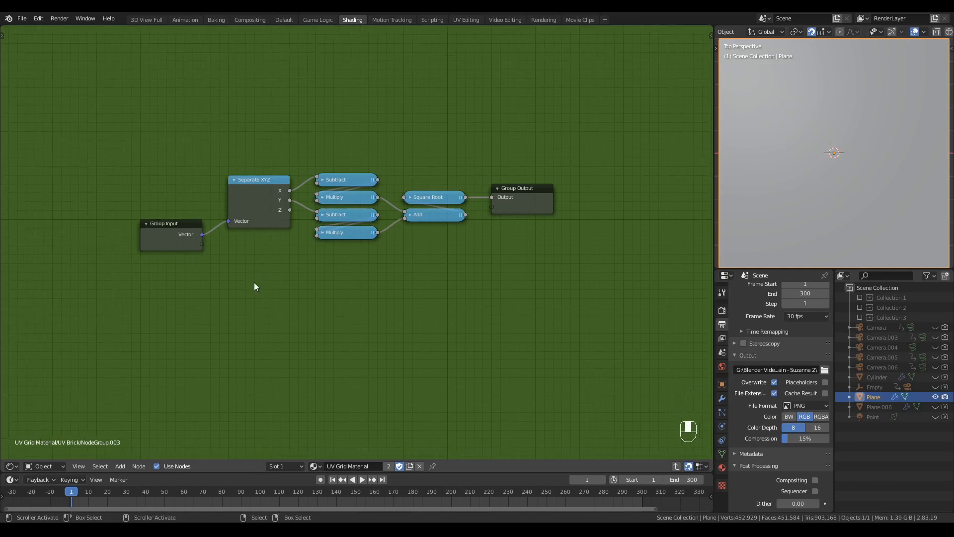
scroll(255, 283, "up", 1)
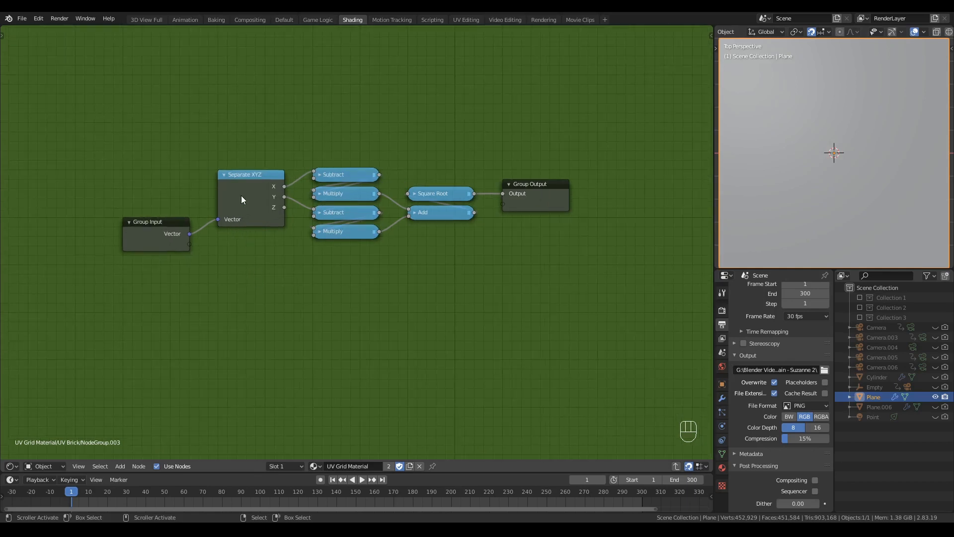
left_click_drag(189, 244, 314, 180)
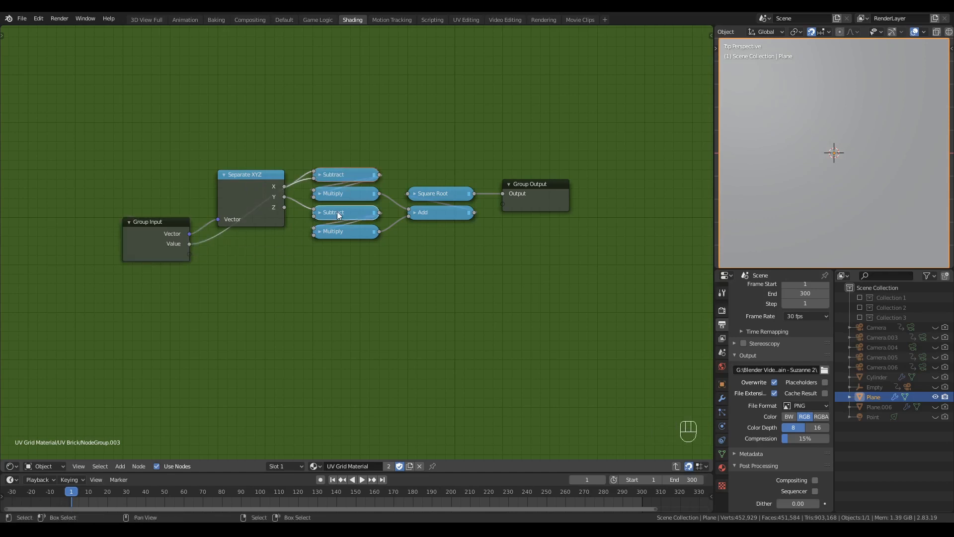
left_click(210, 271)
left_click_drag(191, 254, 315, 219)
- Rename the two Value group inputs cU and cV, and leave the group
key("n")
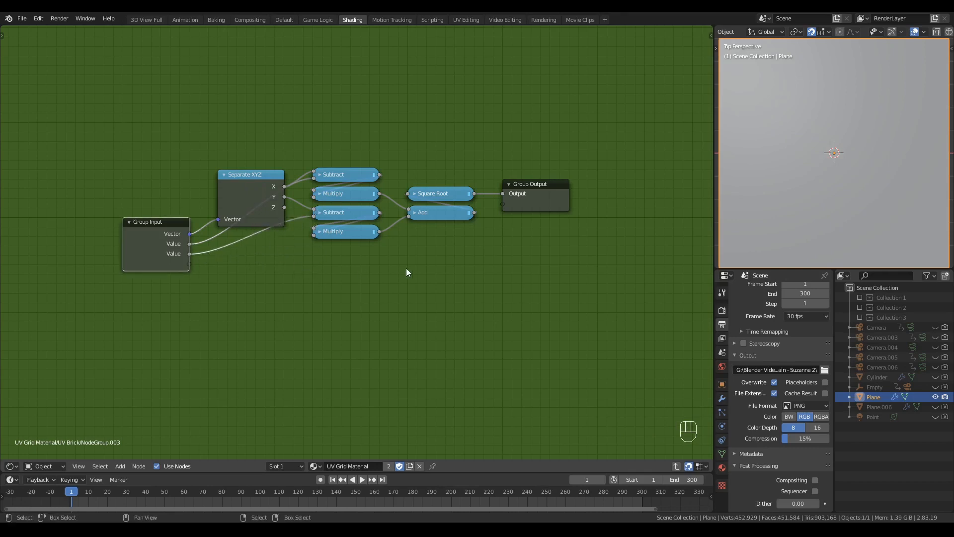
left_click(710, 40)
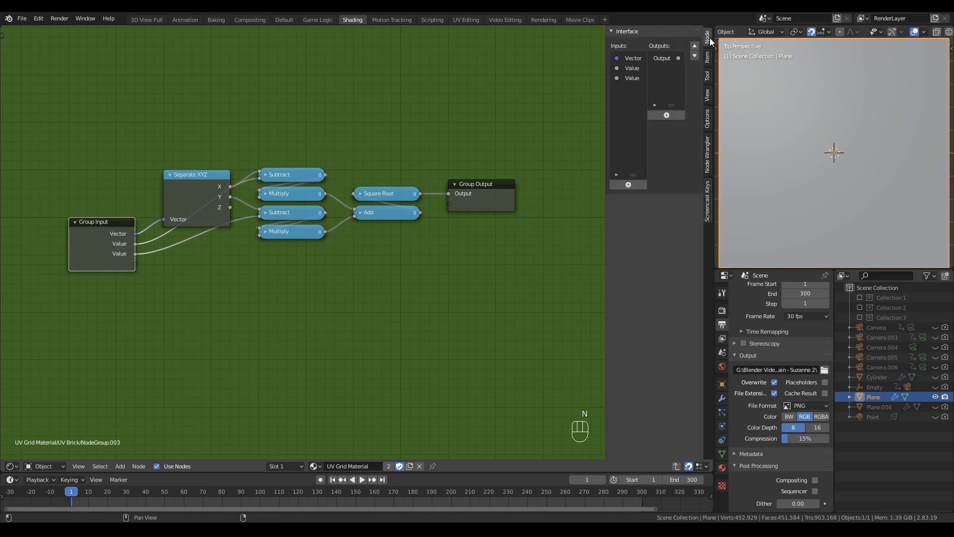
left_click(635, 69)
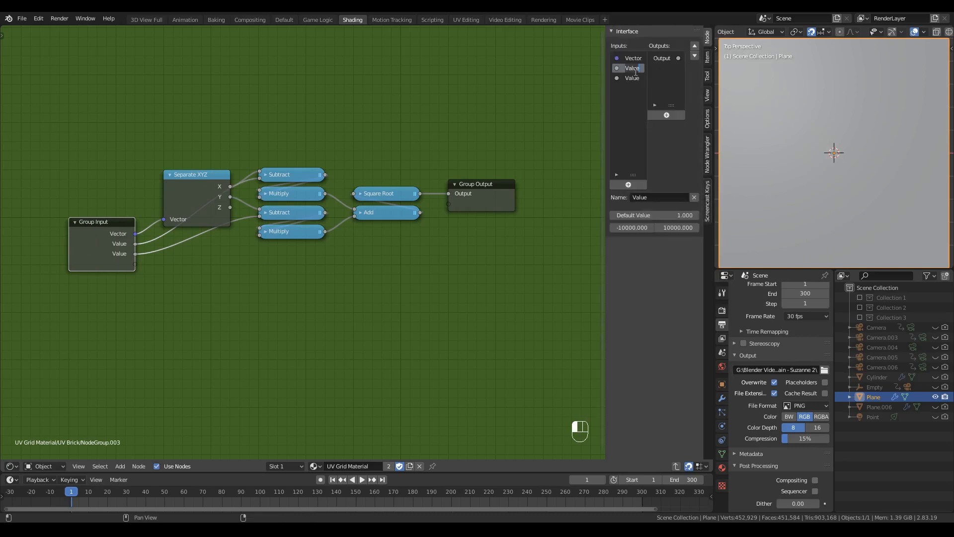
type("cU")
key("Tab")
type("cV")
key("Return")
key("ctrl+Tab")
key("n")
scroll(404, 269, "down", 1)
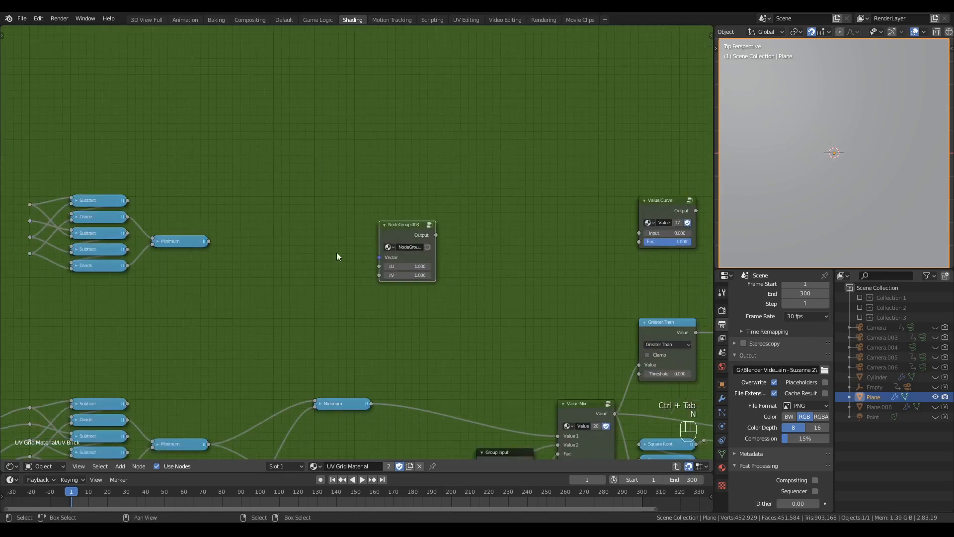
- Line the new group node up with Value Curve and name it UV Distance
left_click_drag(403, 227, 338, 204)
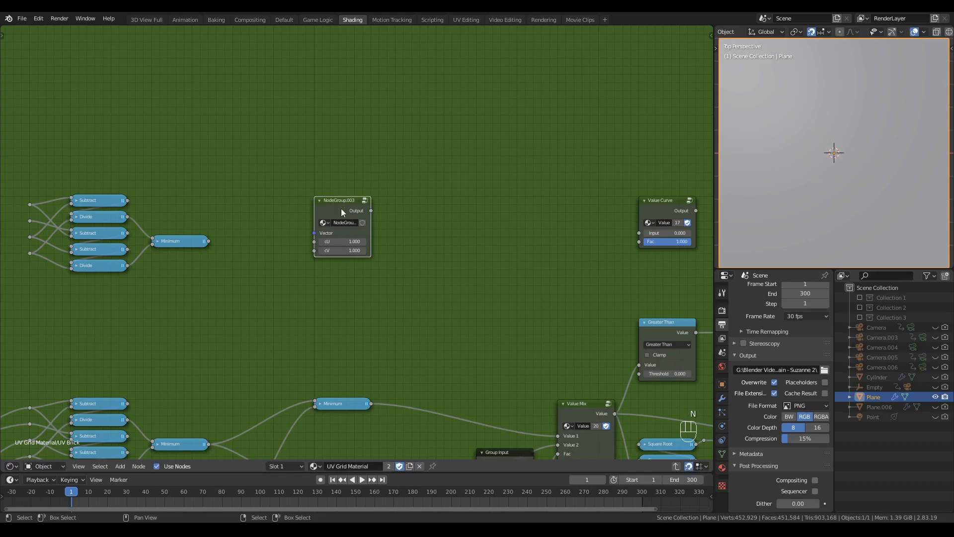
double_click(347, 222)
type("UV D")
key("Return")
- Group the duplicated Subtract, Divide and Minimum nodes together with their four reroutes
middle_click_drag(243, 203, 424, 207)
left_click_drag(183, 175, 442, 353)
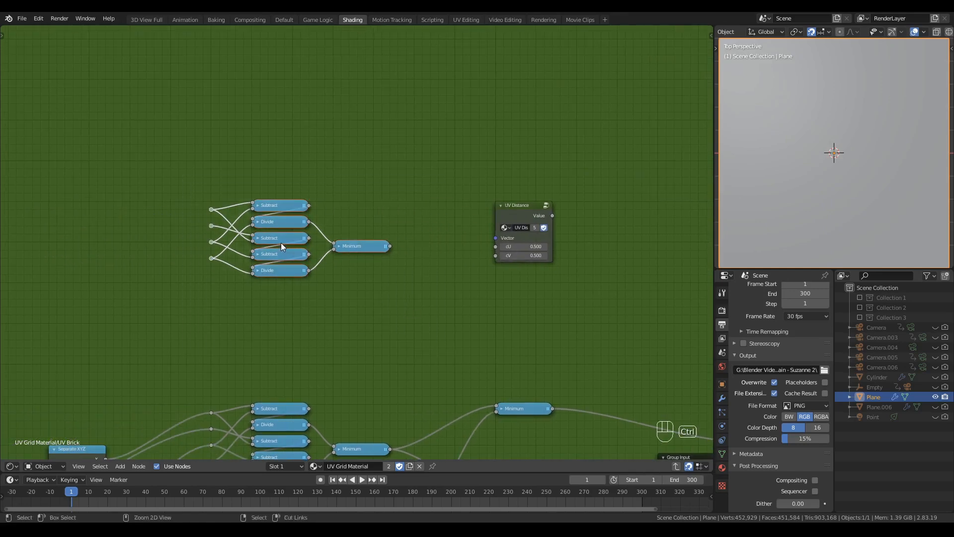
key("ctrl+g")
- Wire four new group inputs to the reroutes in order, and connect Minimum to Group Output
left_click_drag(236, 247, 296, 219)
left_click_drag(169, 264, 296, 234)
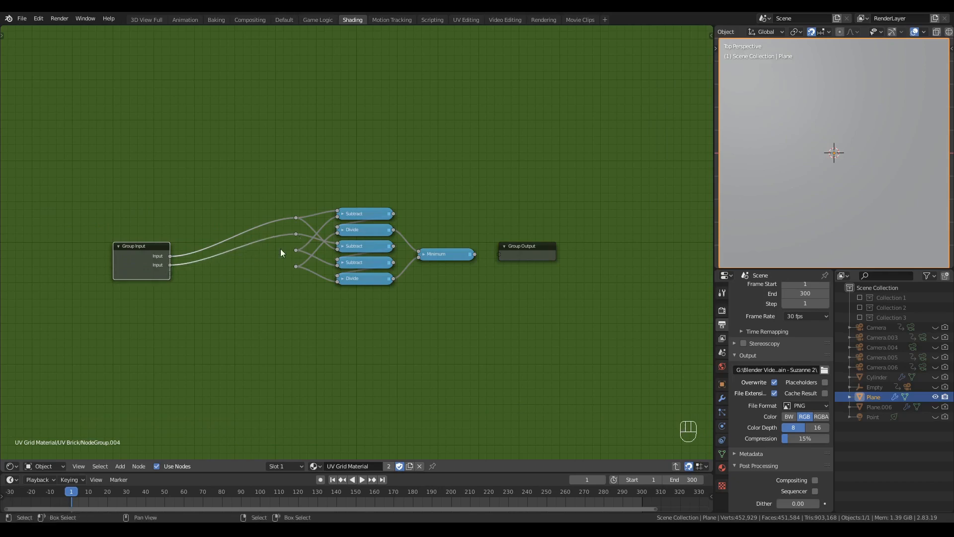
left_click_drag(169, 273, 296, 250)
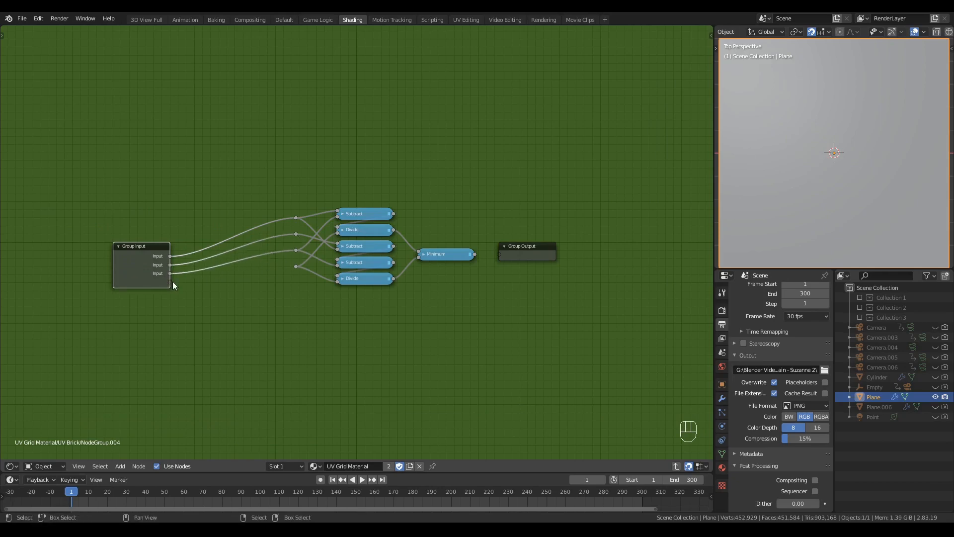
left_click_drag(170, 281, 296, 267)
left_click_drag(475, 254, 499, 256)
- Rename the second, third and fourth group inputs Size, Space and Edge
key("n")
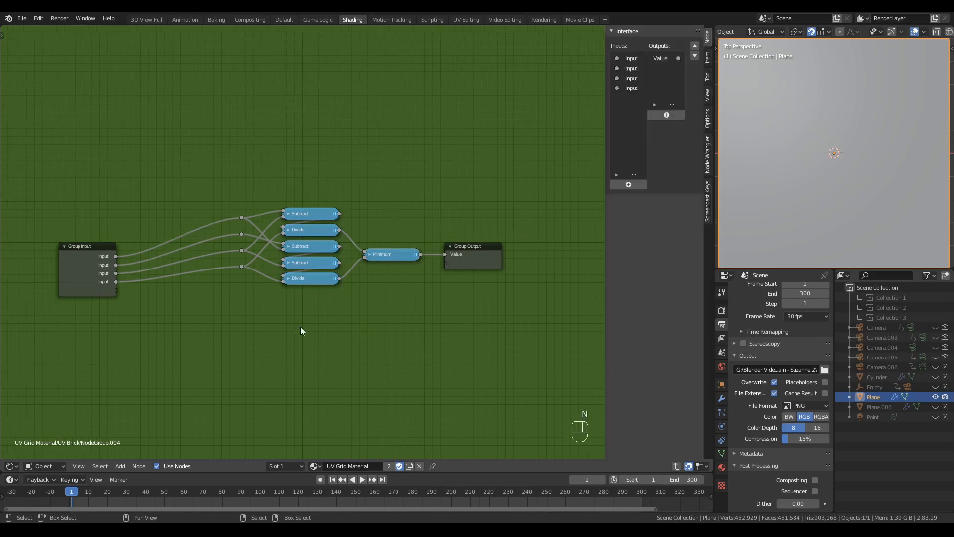
left_click(359, 297)
middle_click_drag(300, 327, 338, 310)
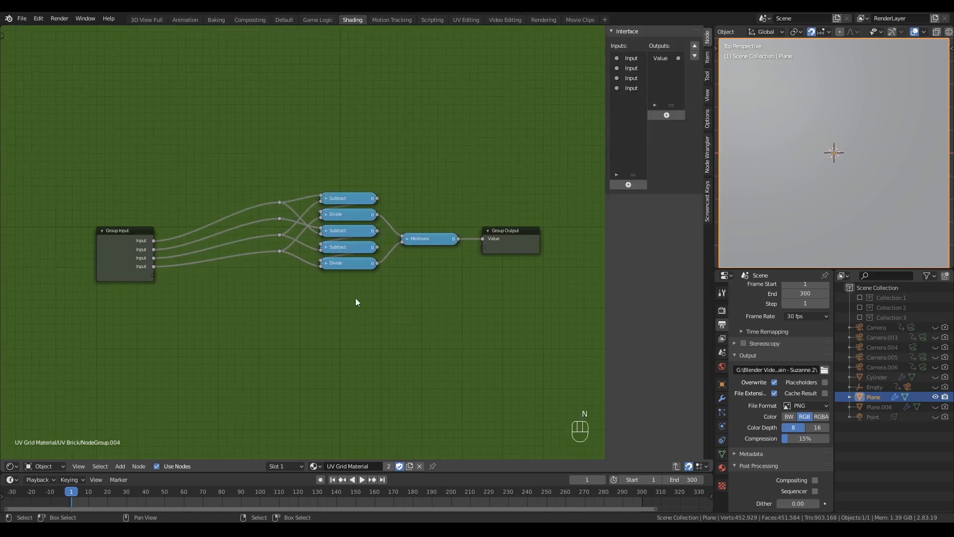
double_click(632, 68)
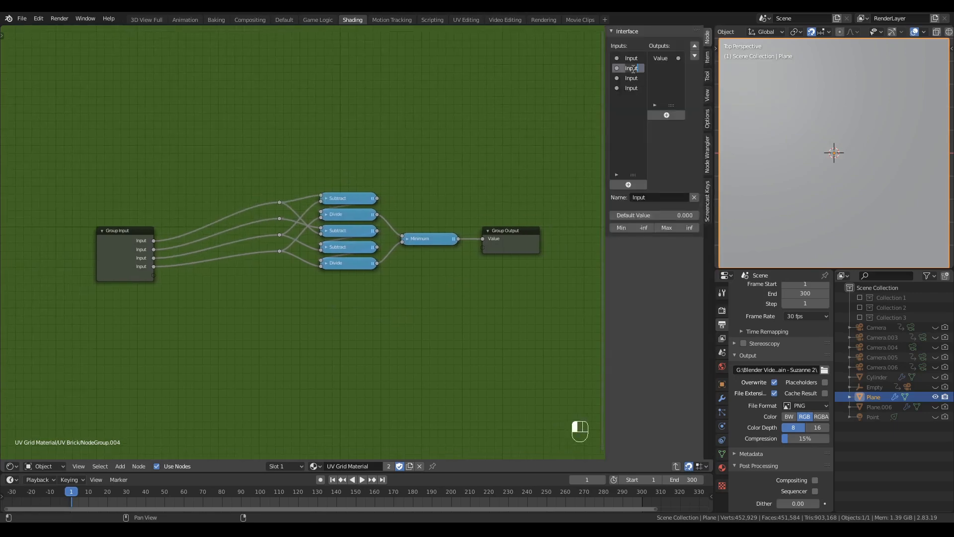
type("Size")
key("Tab")
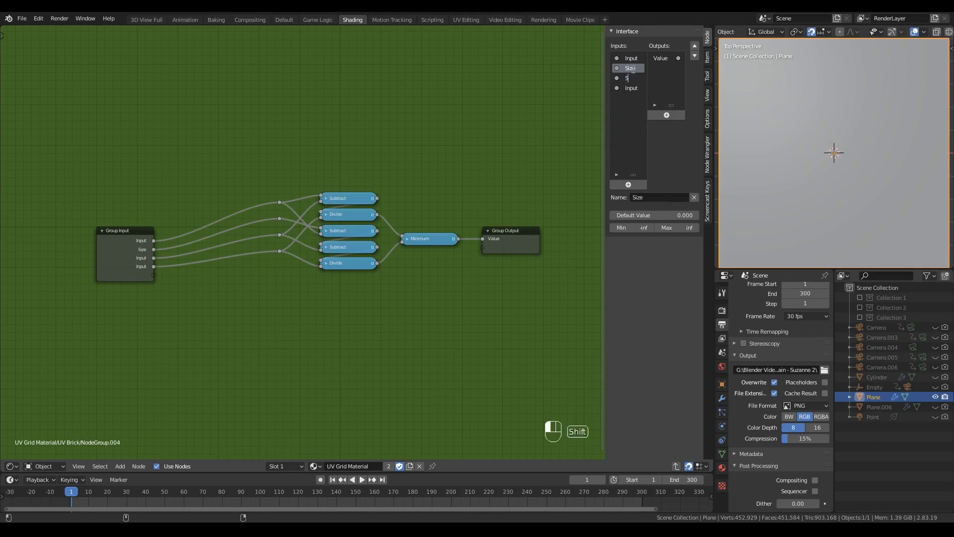
type("Space")
key("Tab")
type("Edge")
key("Return")
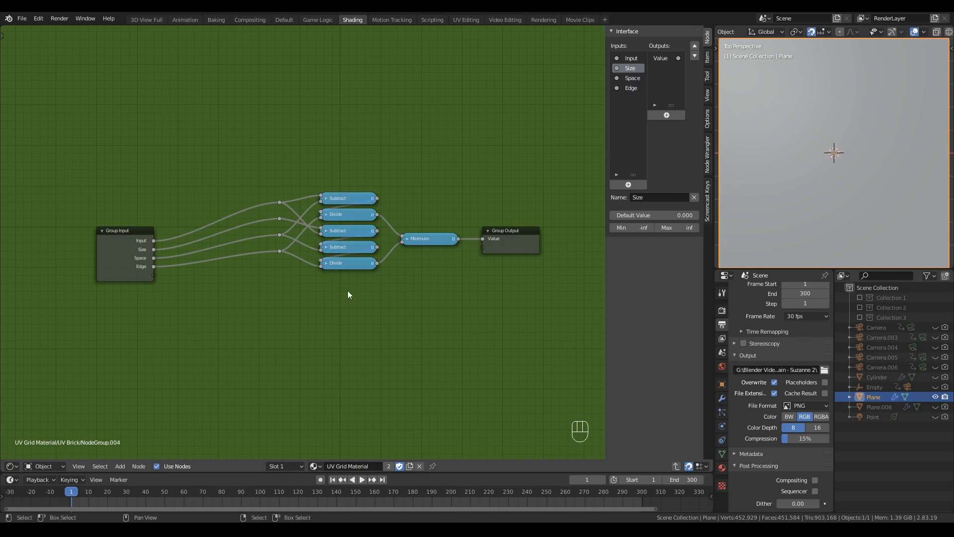
- Move the reroutes and math nodes closer to Group Input, and move Group Output farther away to make room
left_click_drag(245, 170, 443, 270)
key("g")
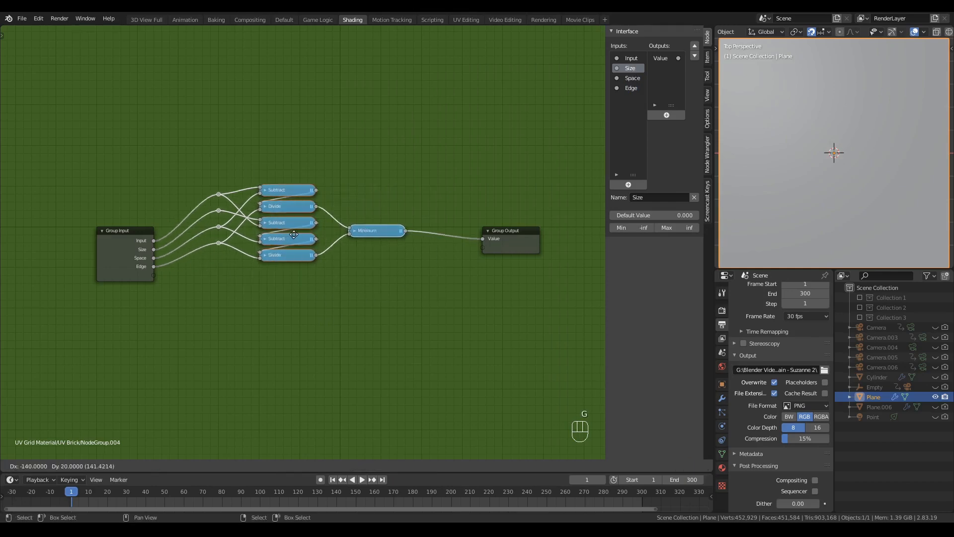
left_click(296, 231)
left_click(118, 235)
middle_click_drag(485, 254, 400, 248)
scroll(400, 248, "down", 1)
left_click_drag(399, 247, 569, 247)
key("n")
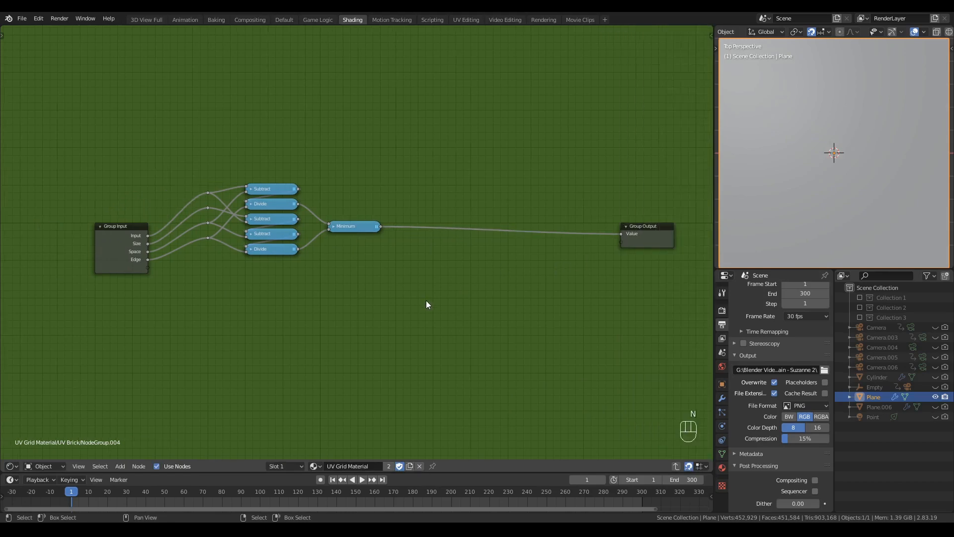
- Add the Value Curve group on the link between Minimum and Group Output, close to Minimum
scroll(407, 318, "up", 1)
key("shift+a")
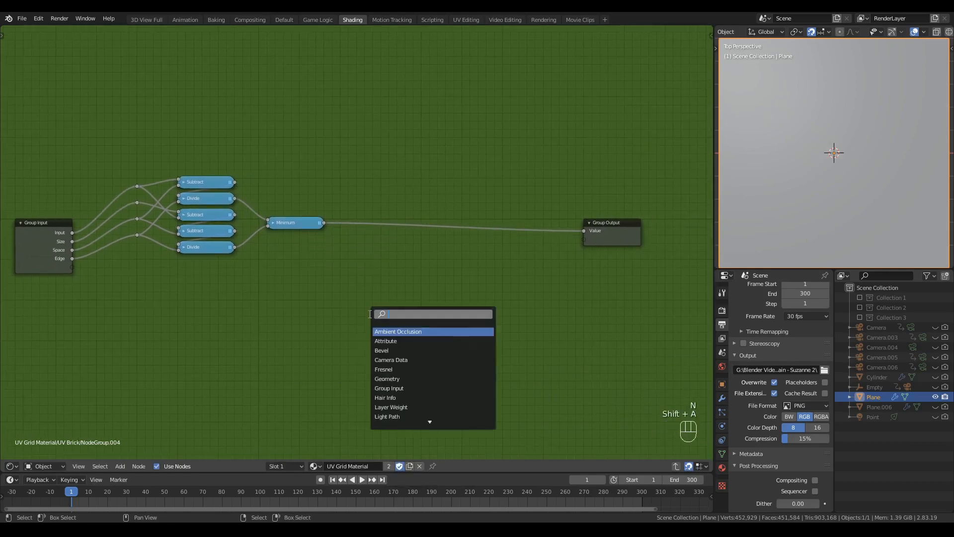
type("value cur")
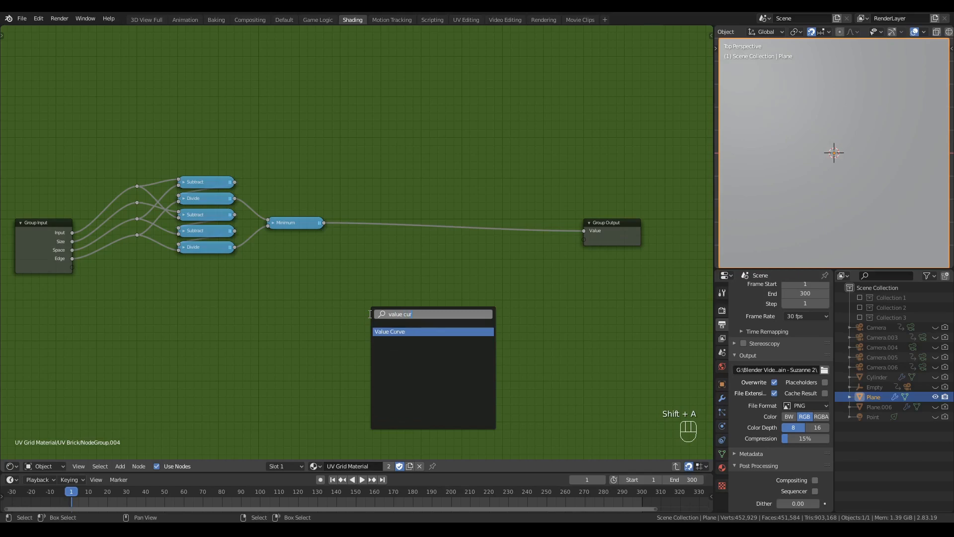
key("Return")
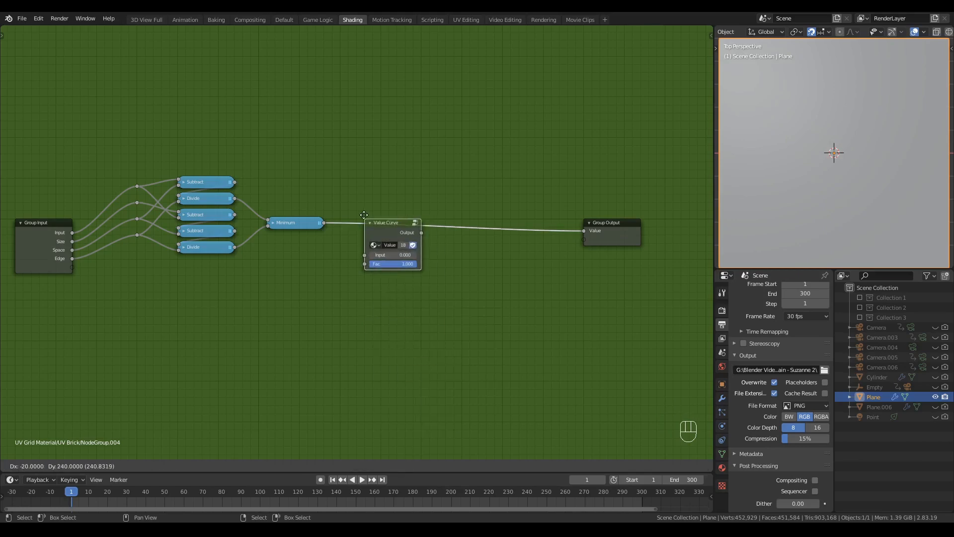
left_click(400, 231)
left_click_drag(400, 230, 376, 232)
left_click(285, 287)
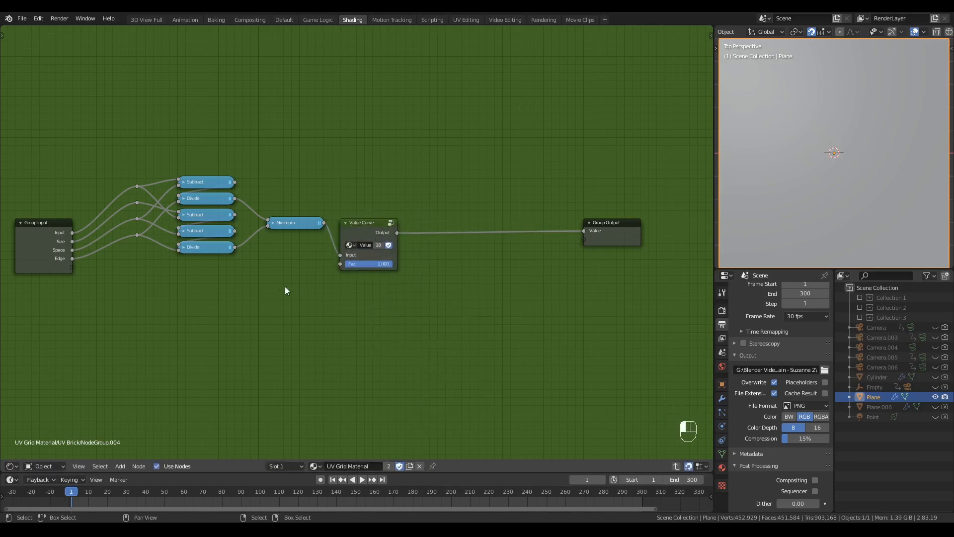
- Duplicate Group Input below Minimum and wire its empty socket to Value Curve's Fac as a new group input
left_click(67, 238)
key("shift+d")
left_click(327, 255)
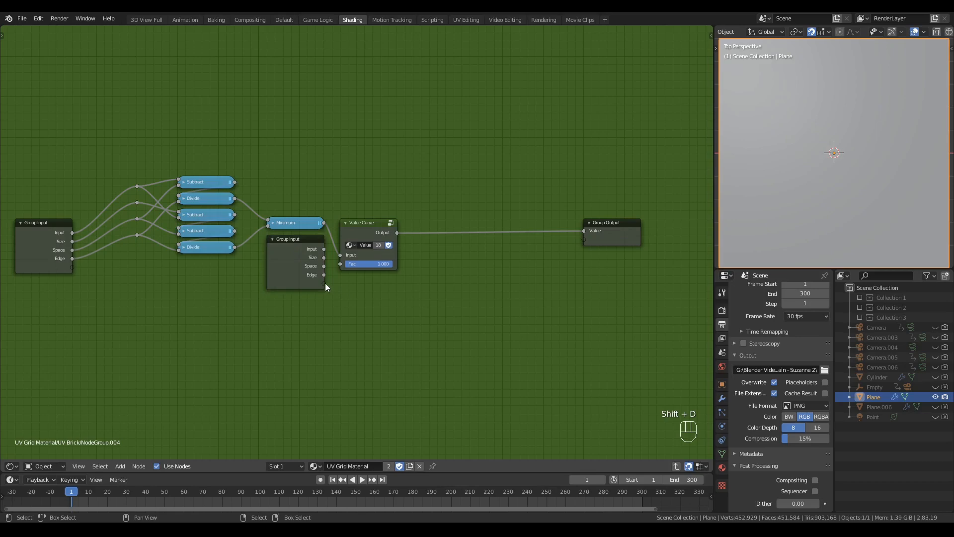
left_click_drag(324, 276, 341, 267)
left_click(368, 224)
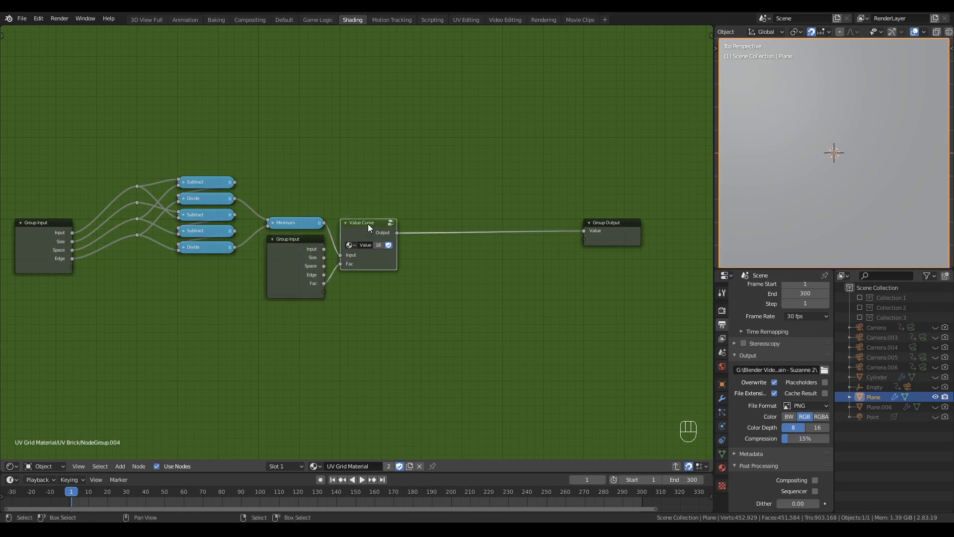
key("g")
right_click(437, 246)
- Rename the Fac group input Soft Edges
key("n")
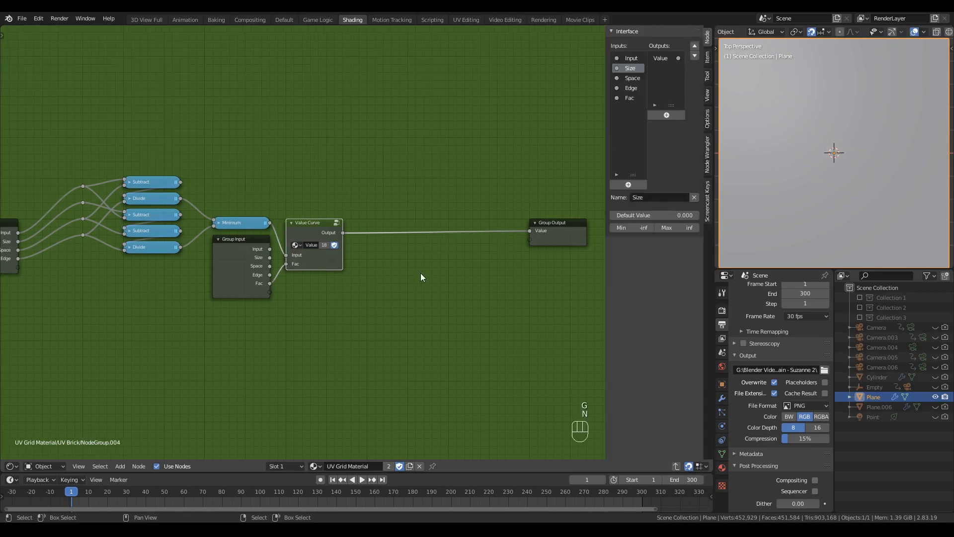
double_click(630, 98)
type("S")
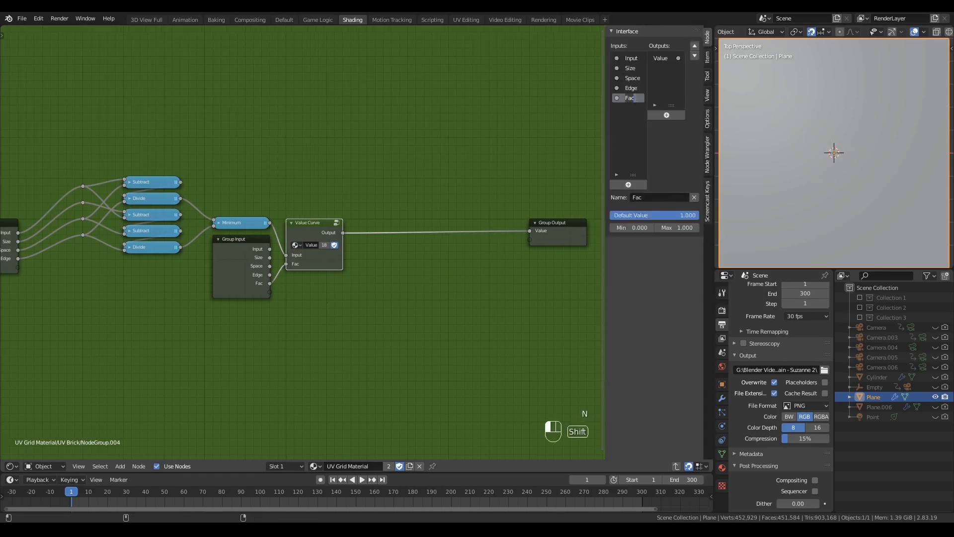
type("of")
type("t Edges")
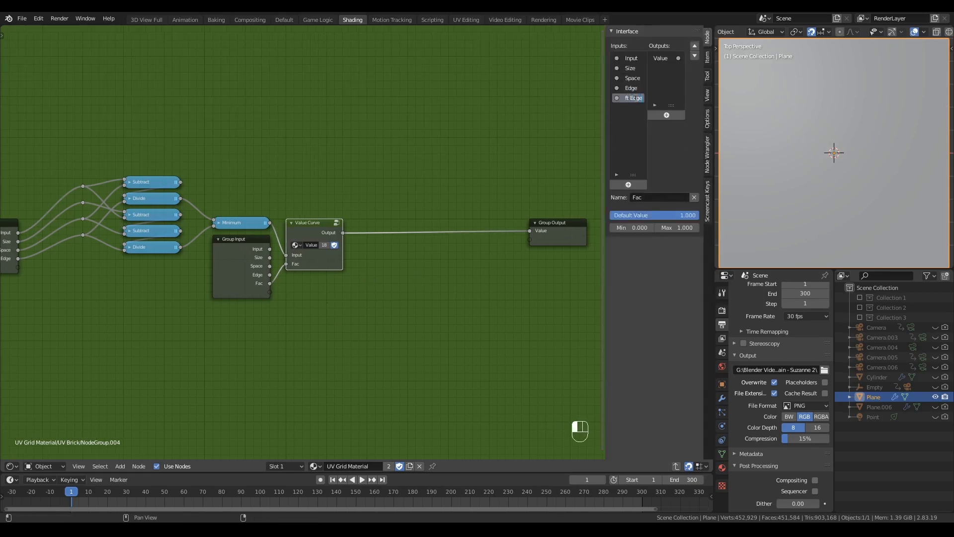
key("Return")
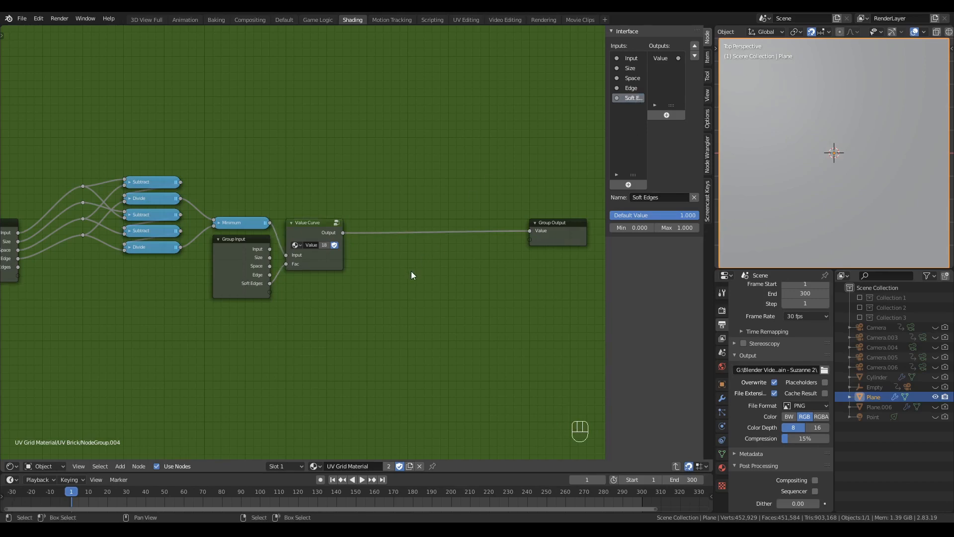
key("n")
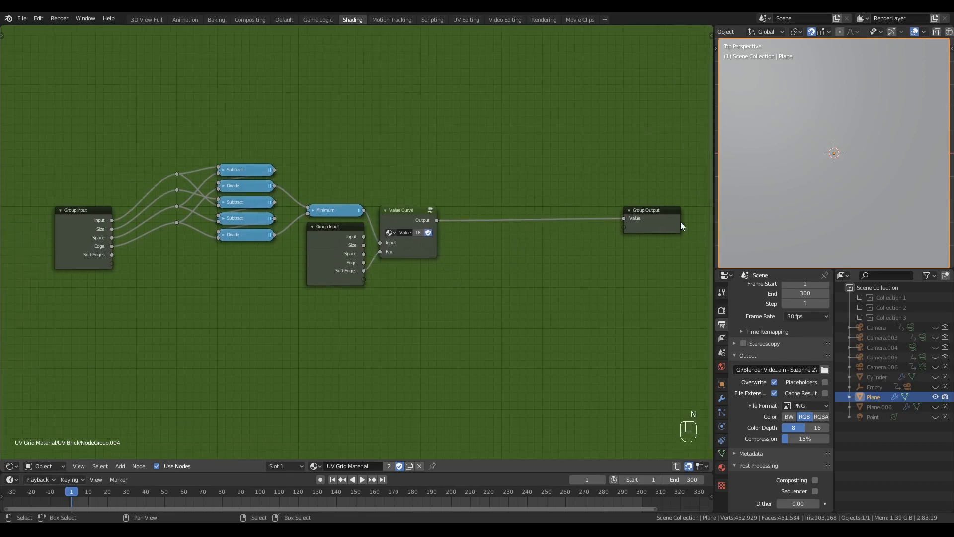
- Rename the group's Value output Height
left_click(642, 219)
key("n")
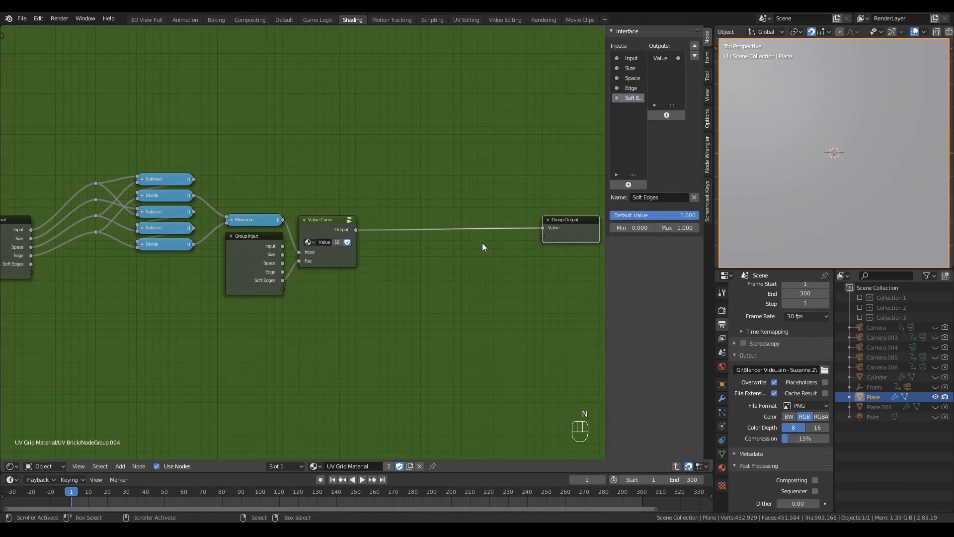
double_click(664, 58)
type("H")
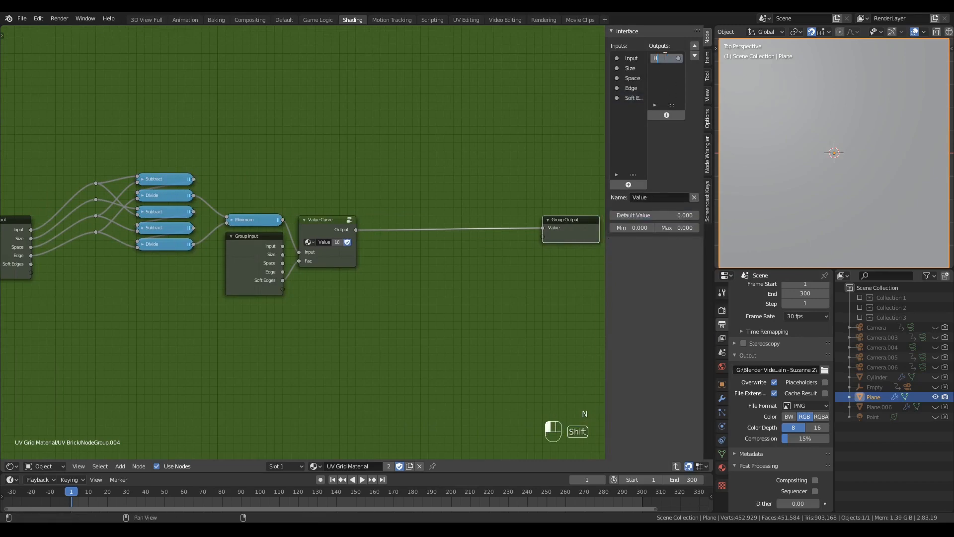
type("eight")
key("Return")
scroll(393, 213, "down", 2)
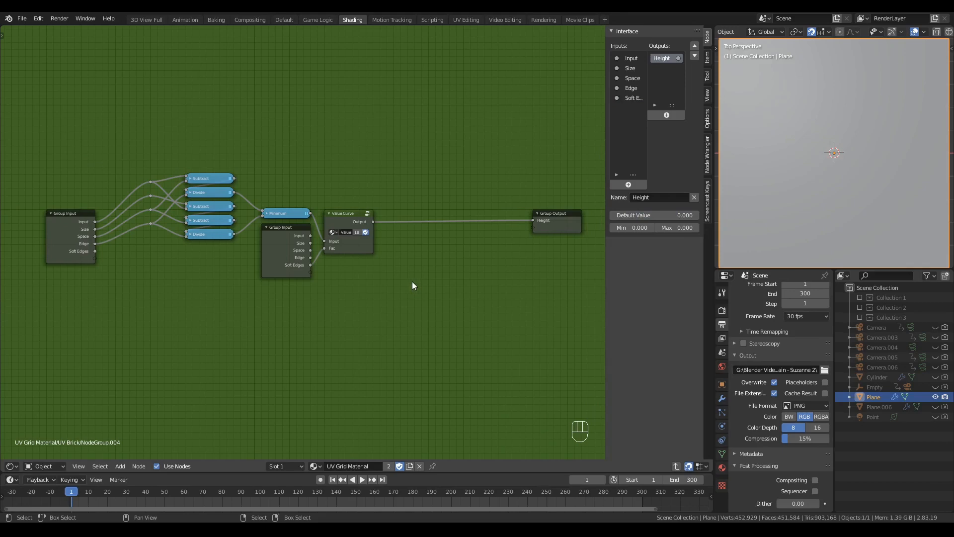
scroll(410, 249, "up", 2)
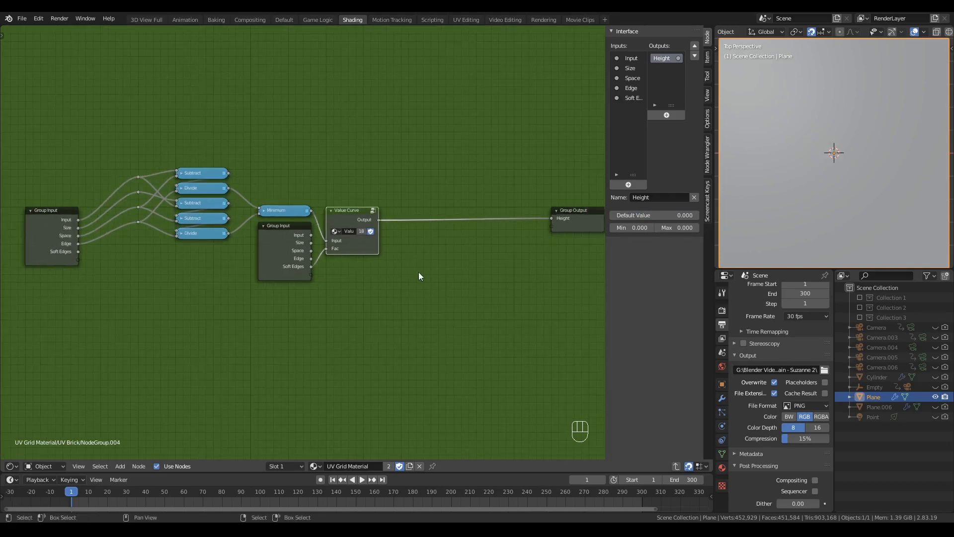
- Insert a Multiply math node between Value Curve and Group Output, and connect Edge to its second value
left_click(301, 260)
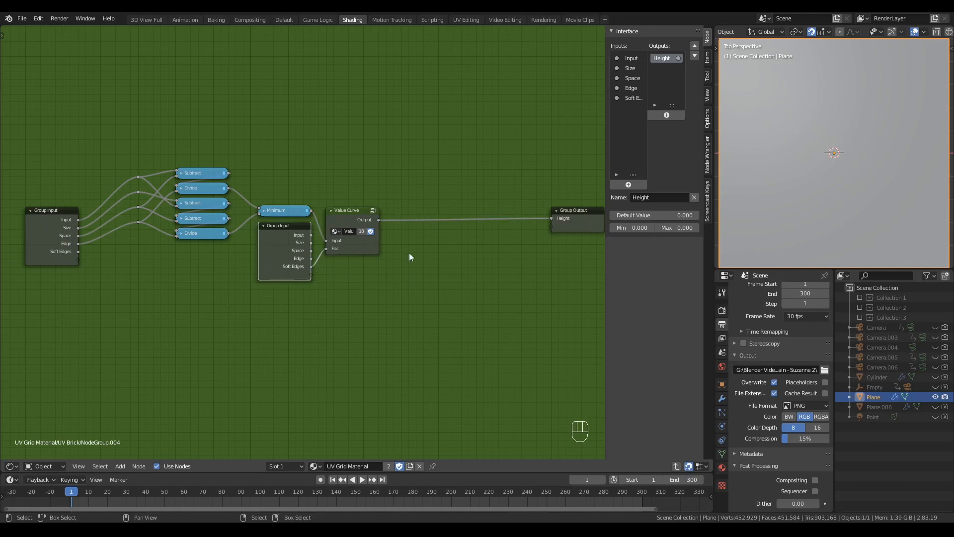
key("shift+a")
mouse_move(392, 281)
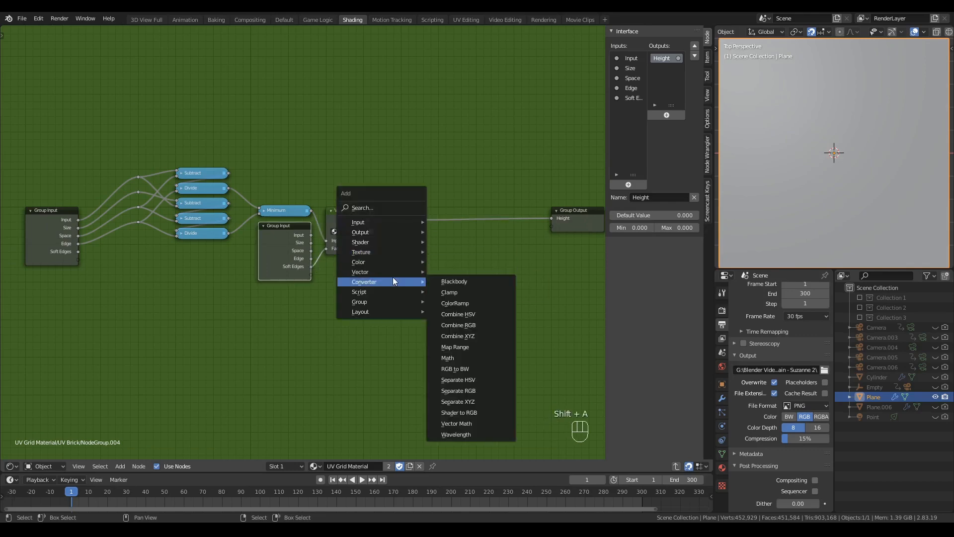
left_click(447, 358)
left_click(445, 258)
left_click(445, 260)
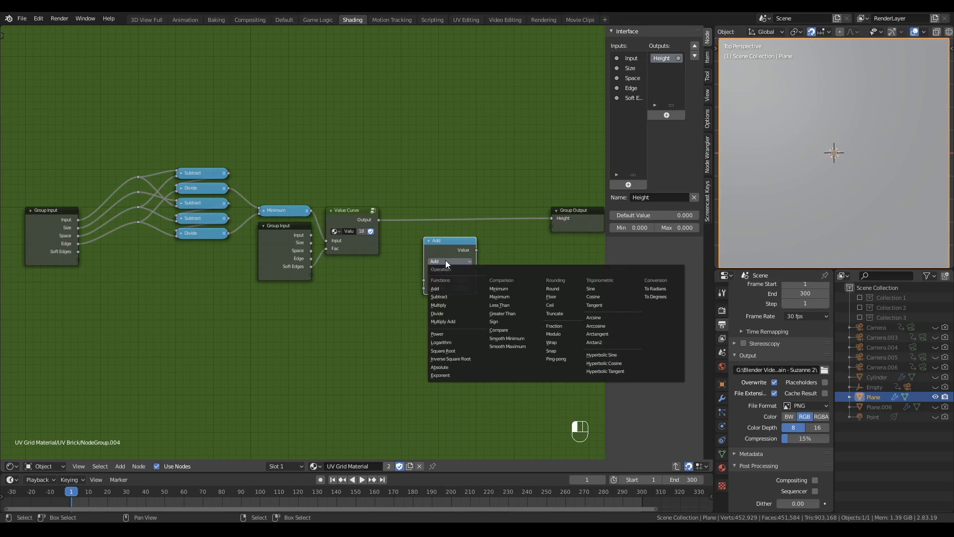
left_click(439, 305)
left_click_drag(439, 249, 417, 218)
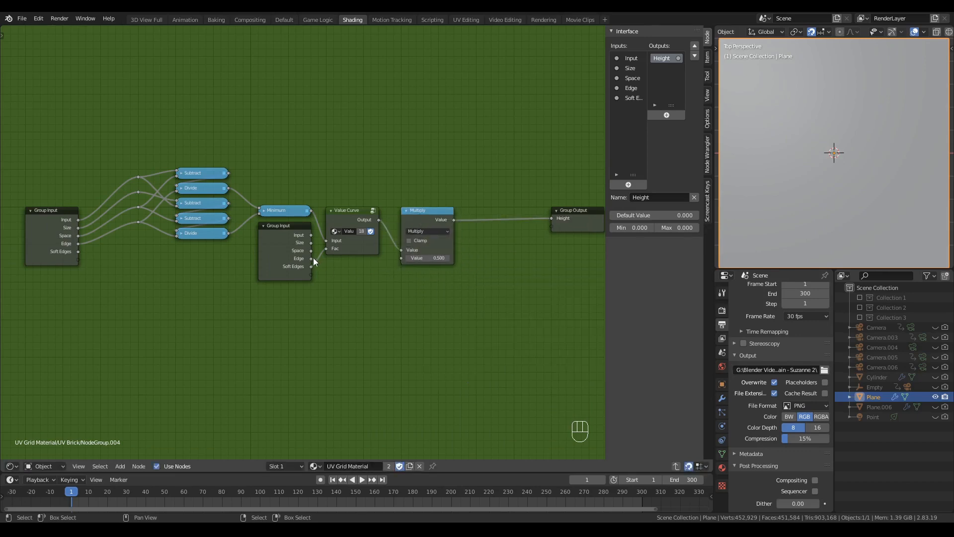
left_click_drag(313, 258, 401, 258)
- Collapse Value Curve and Multiply, stack them above Minimum, and place the second Group Input below the Subtract and Divide column
left_click_drag(344, 176, 436, 267)
key("h")
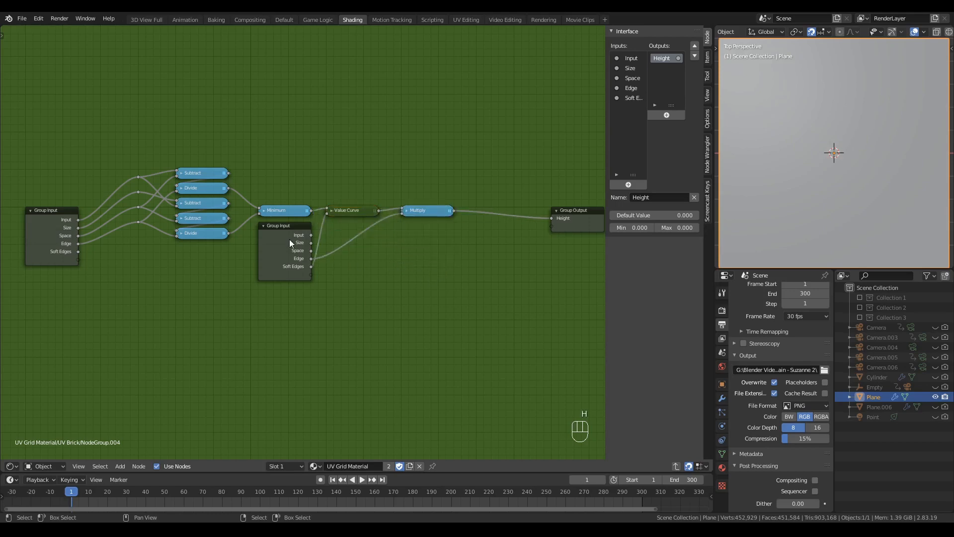
left_click_drag(290, 240, 206, 262)
left_click_drag(350, 210, 281, 195)
left_click_drag(431, 212, 284, 186)
left_click(287, 272)
middle_click_drag(287, 273, 269, 287)
middle_click_drag(304, 250, 326, 290)
scroll(297, 279, "up", 1)
left_click(318, 317)
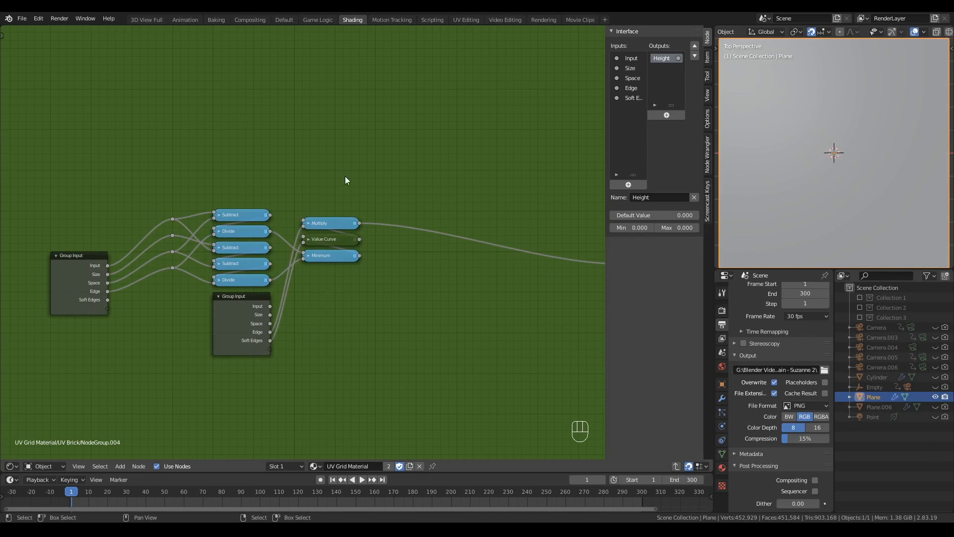
left_click_drag(332, 225, 324, 225)
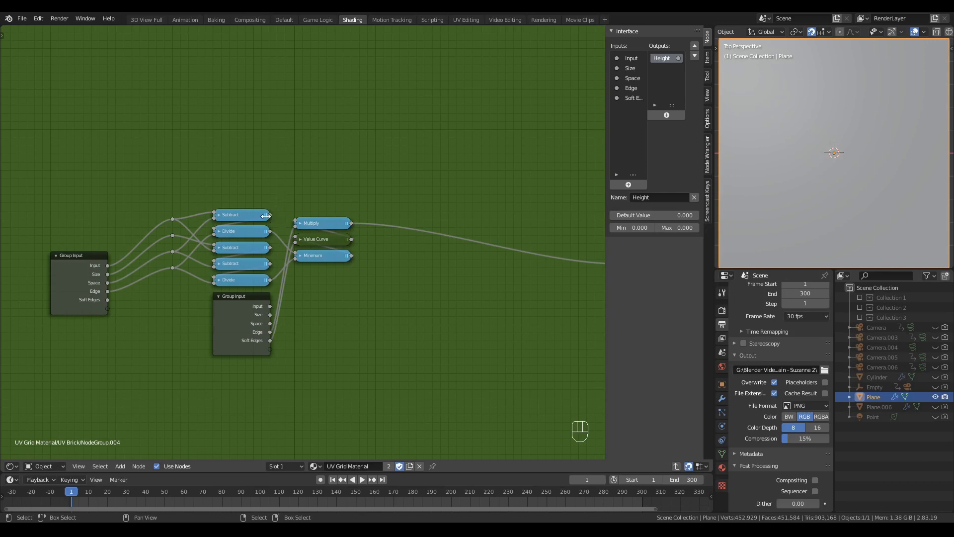
left_click_drag(271, 215, 309, 155)
left_click(239, 214)
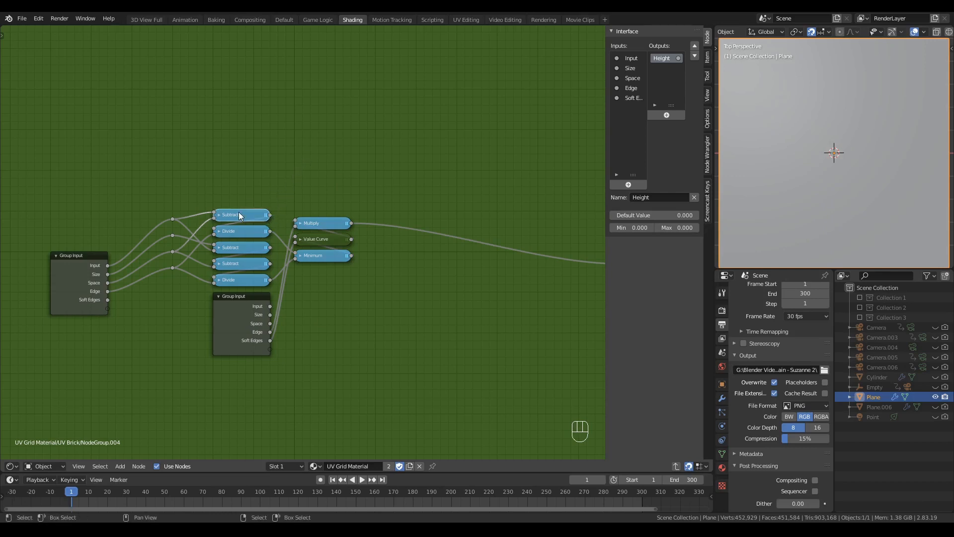
left_click(253, 265)
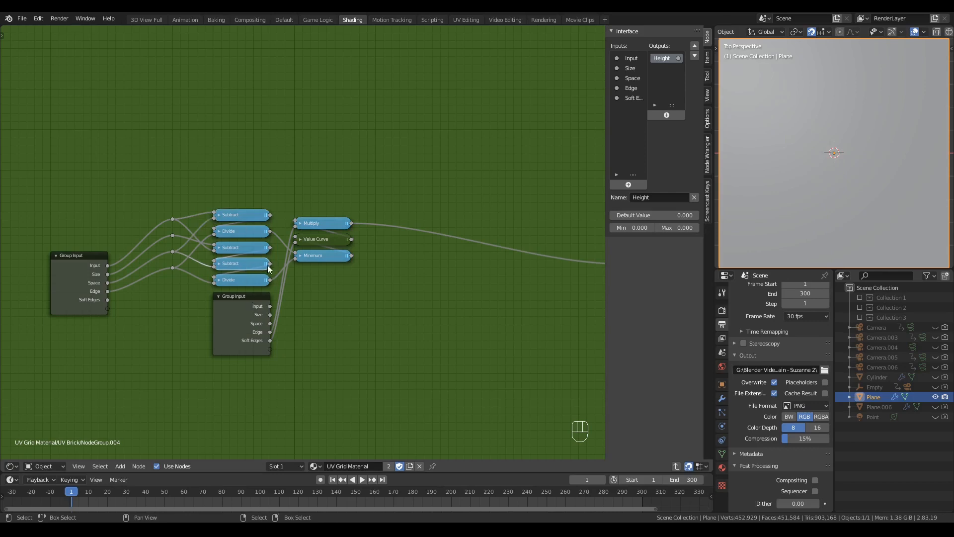
left_click_drag(270, 264, 313, 172)
left_click(272, 215)
- Add a Greater Than math node with threshold 0 above the other nodes and feed it from the uppermost Subtract
key("shift+a")
mouse_move(319, 131)
left_click(358, 132)
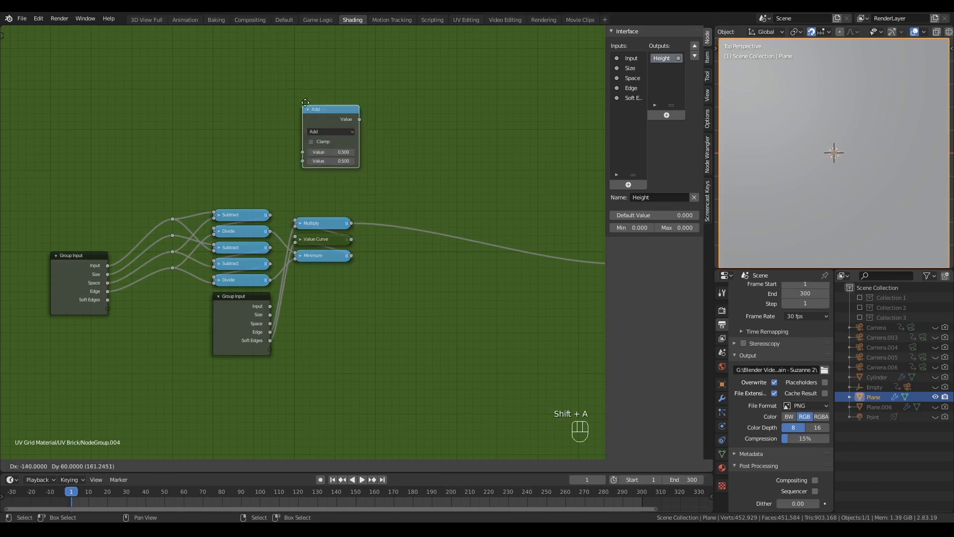
left_click(315, 73)
left_click(314, 73)
left_click(370, 125)
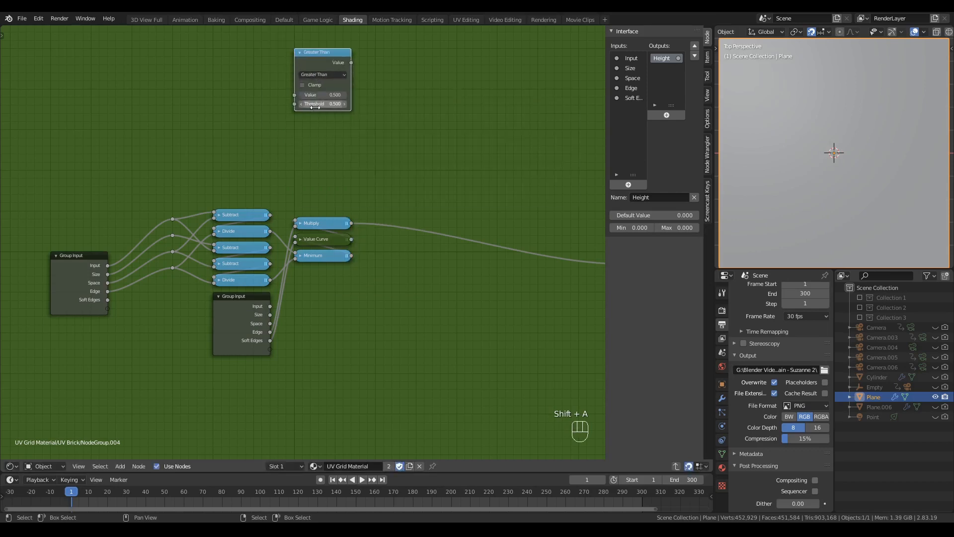
left_click_drag(326, 80, 367, 80)
left_click_drag(270, 215, 336, 94)
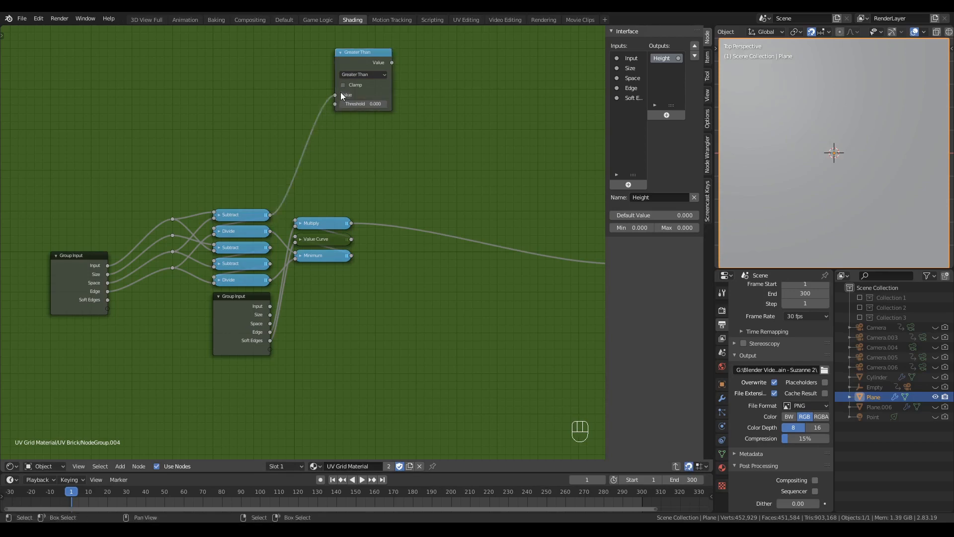
- Duplicate the Greater Than node directly below the first and feed it from the lowest Subtract
left_click(360, 55)
key("shift+d")
left_click(361, 125)
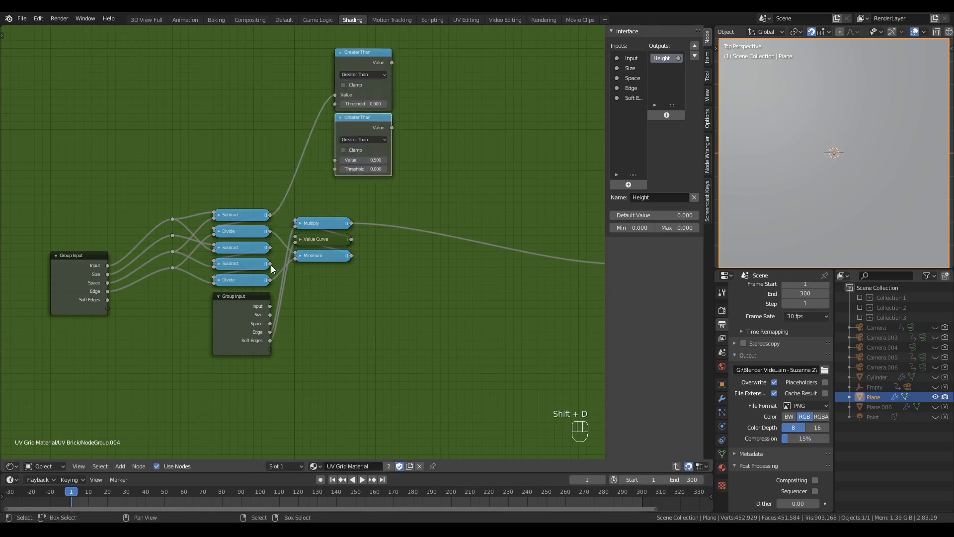
left_click_drag(271, 264, 335, 159)
- Duplicate a Greater Than node beside the pair, connect both comparison outputs to it, and set its operation to Multiply
middle_click_drag(362, 68, 320, 89)
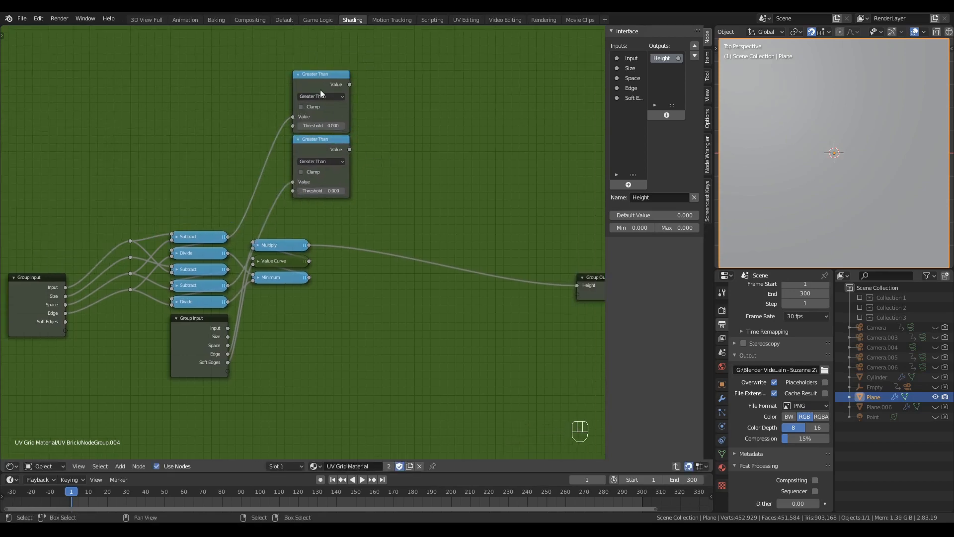
left_click(320, 90)
key("shift+d")
left_click(403, 89)
right_click_drag(310, 85, 398, 94, "alt")
right_click_drag(318, 149, 412, 88, "alt")
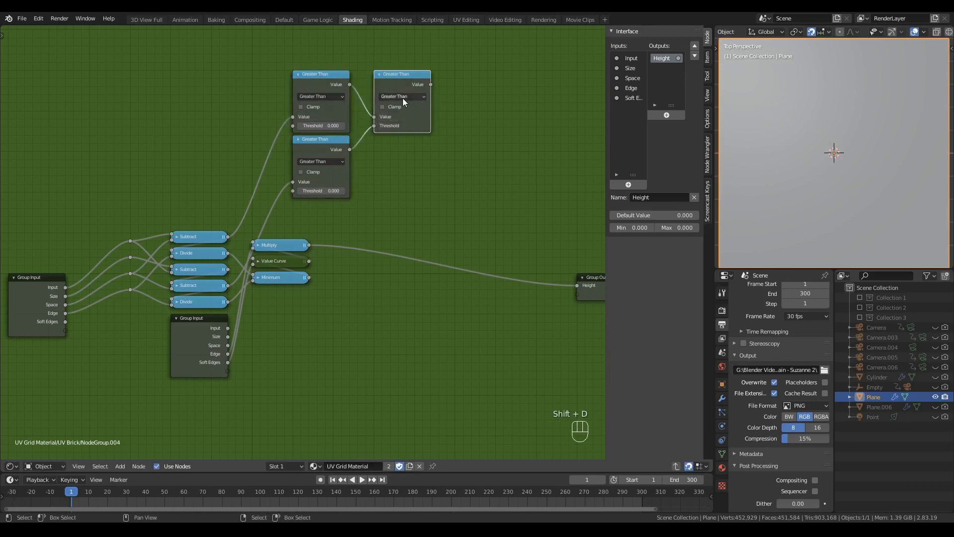
left_click(402, 97)
left_click(393, 136)
- Connect the new Multiply to Group Output as a second output and name it Mask
middle_click_drag(423, 198, 343, 201)
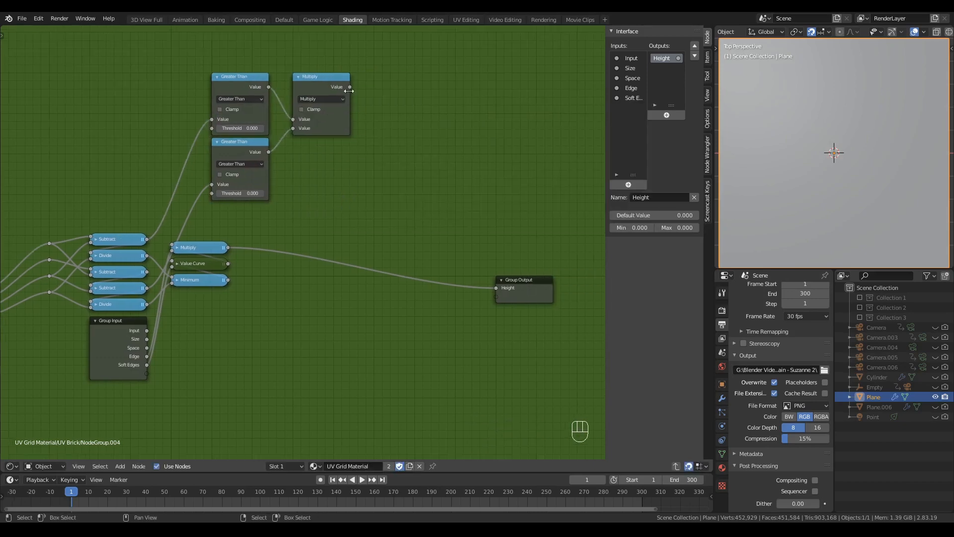
left_click_drag(350, 87, 497, 296)
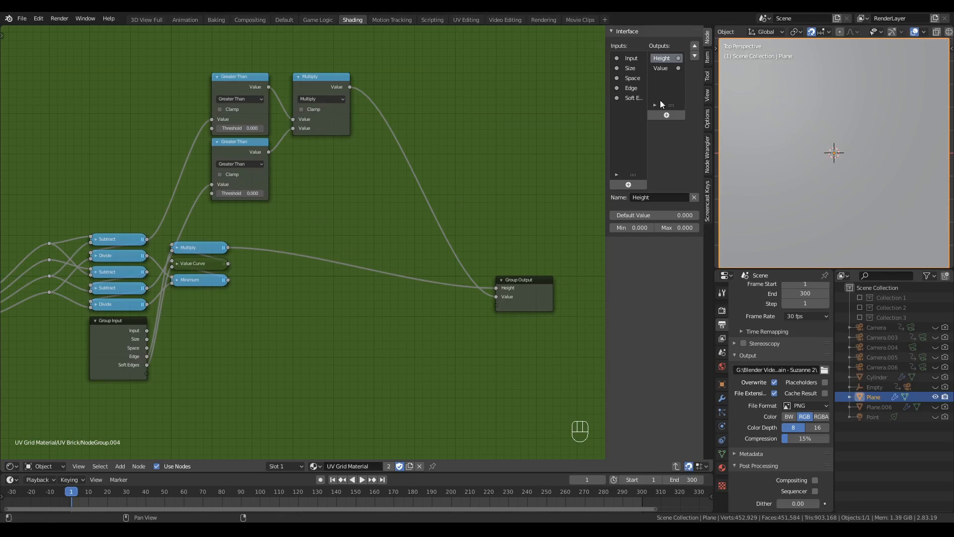
double_click(662, 69)
type("Mask")
key("Return")
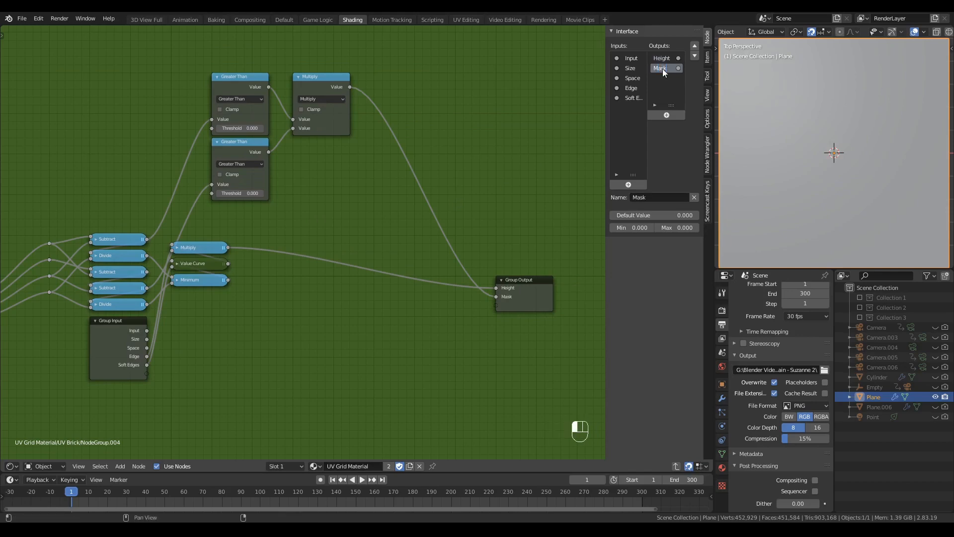
- Order the Mask output above Height, and collapse and stack the two Greater Than nodes and their Multiply close to Group Output
left_click(695, 45)
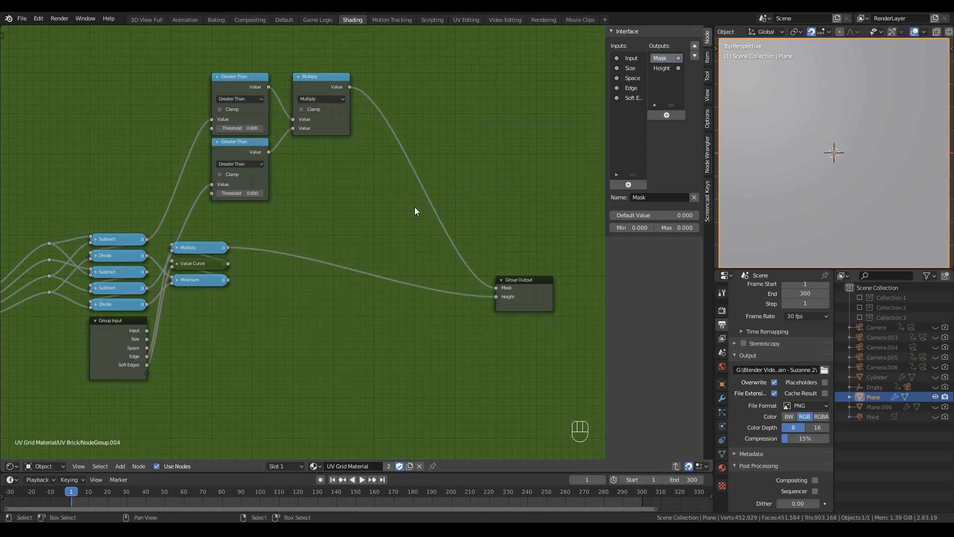
key("alt+a")
left_click_drag(201, 59, 323, 176)
key("h")
left_click(239, 77)
key("g")
left_click_drag(288, 57, 356, 115)
key("g")
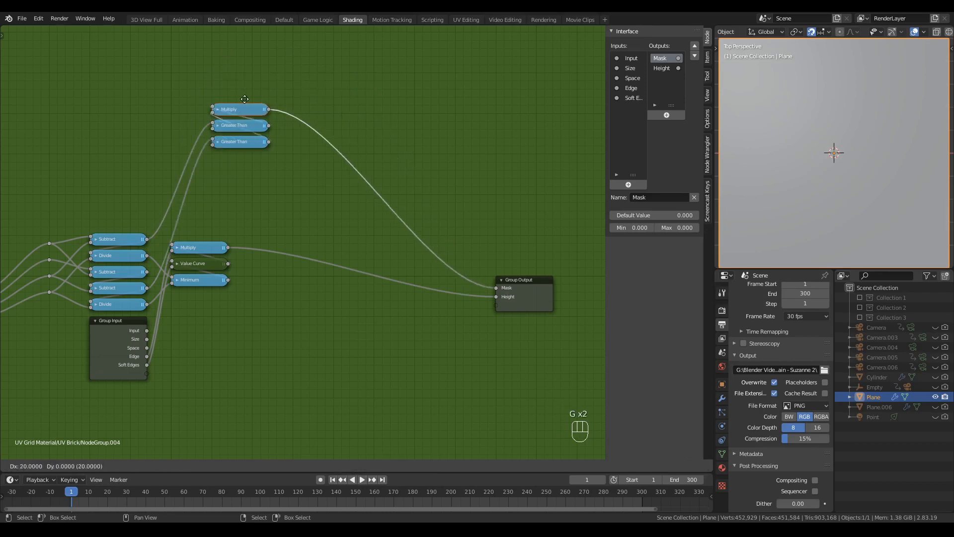
key("g")
left_click_drag(522, 280, 279, 199)
- Return to the UV Brick group, reposition the new group node and rename it UV Profile
scroll(278, 199, "down", 4)
middle_click_drag(278, 199, 371, 187)
scroll(79, 246, "up", 4)
left_click_drag(142, 255, 143, 222)
key("ctrl+Tab")
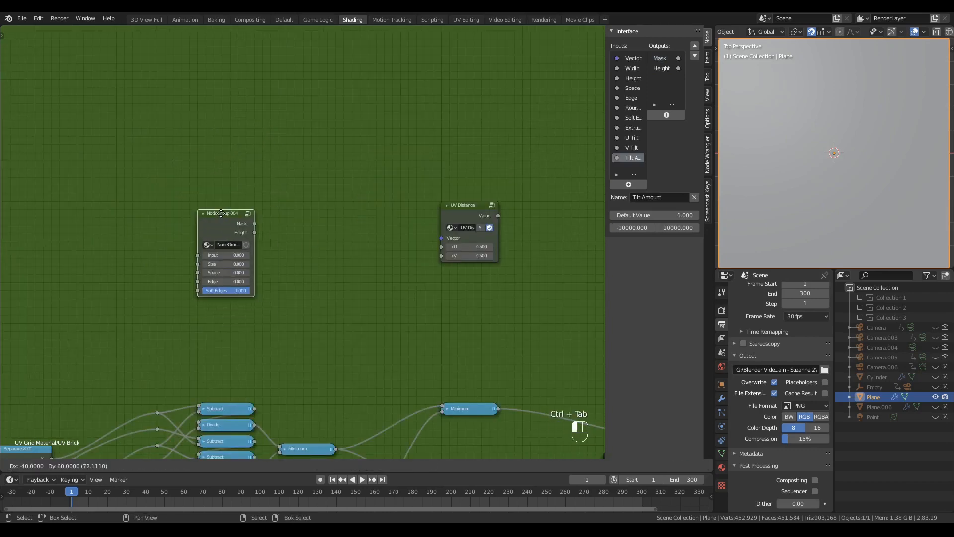
left_click(225, 237)
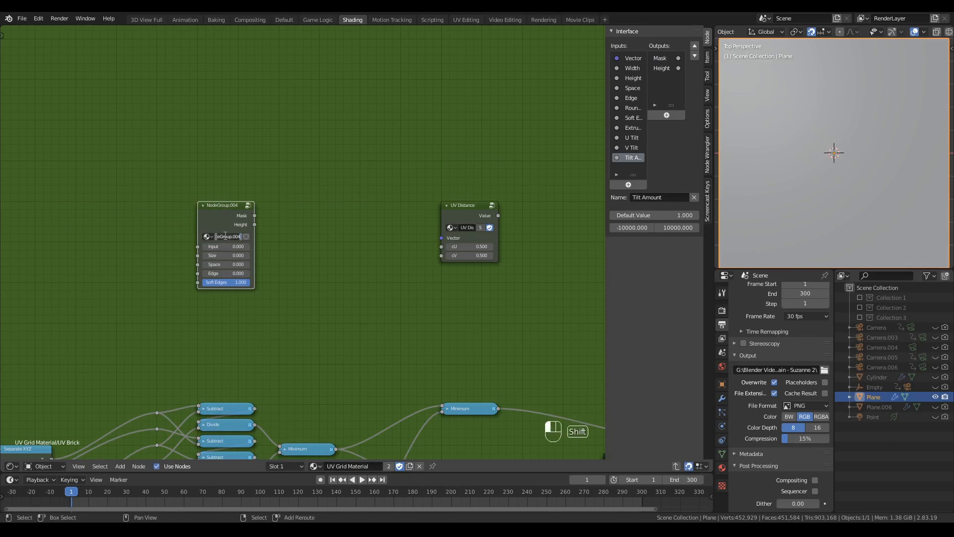
type("UV Profile")
key("Return")
scroll(211, 221, "up", 1)
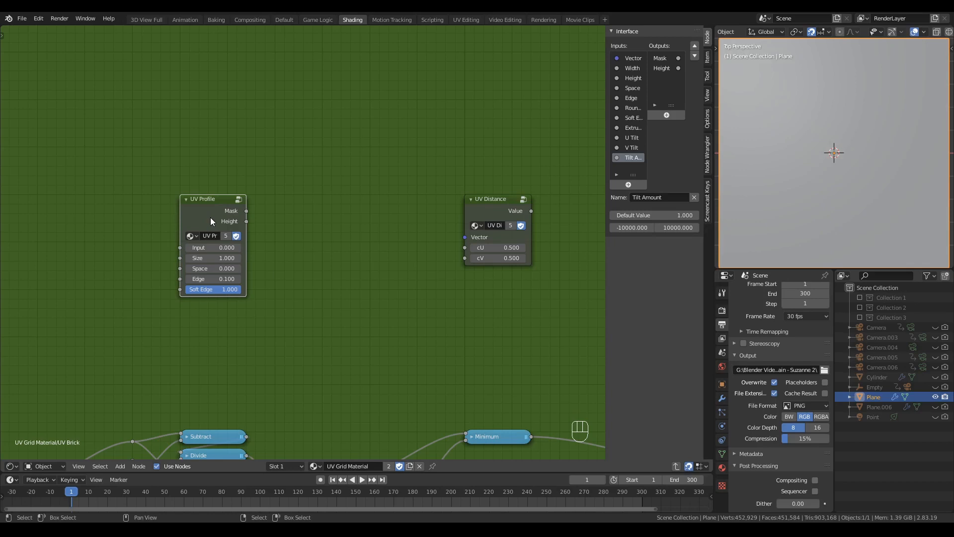
- Inside the UV Profile group, set the default value of the Size input to 1
key("Tab")
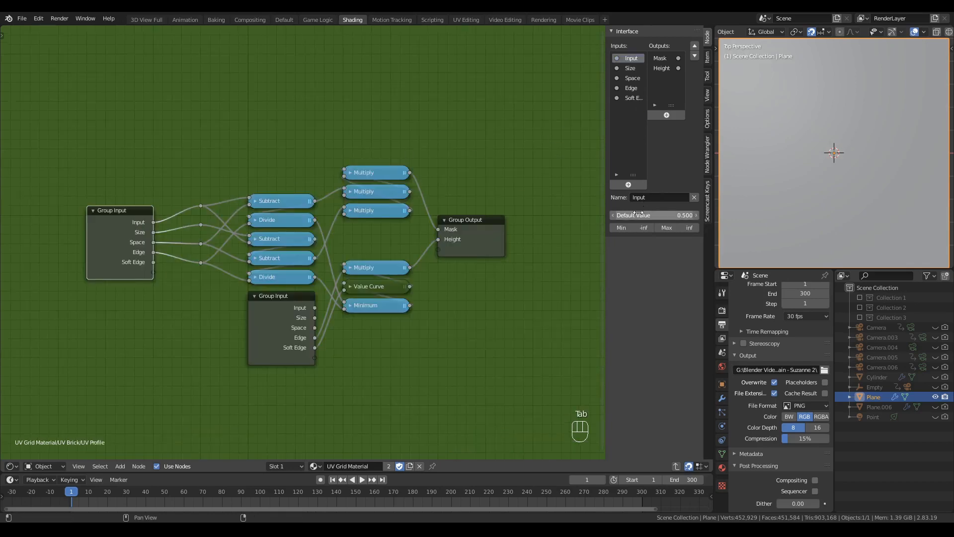
left_click(630, 68)
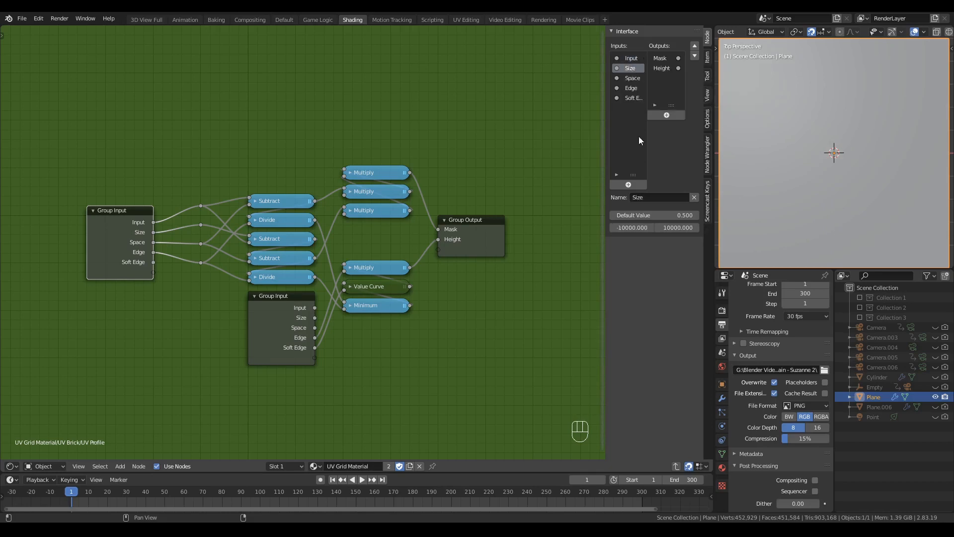
left_click(656, 215)
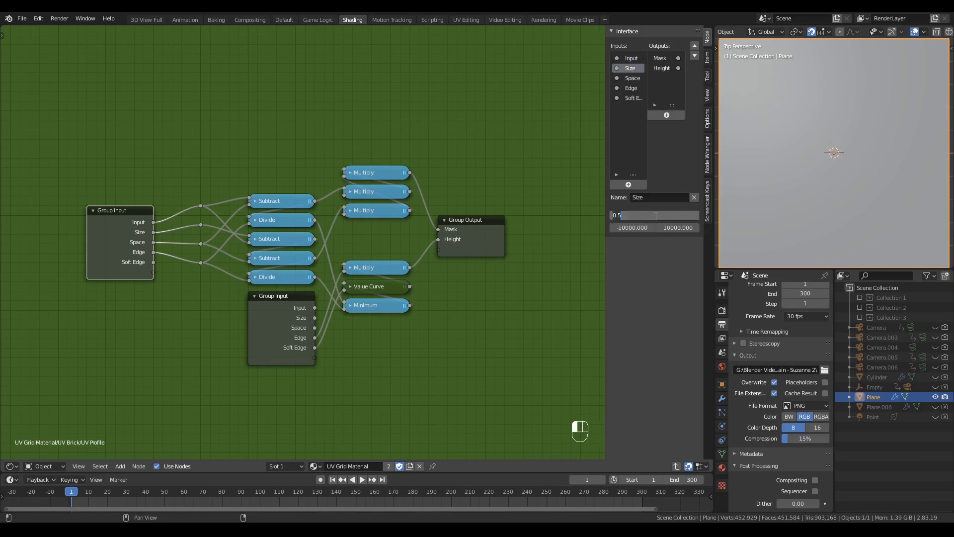
type("1")
key("Return")
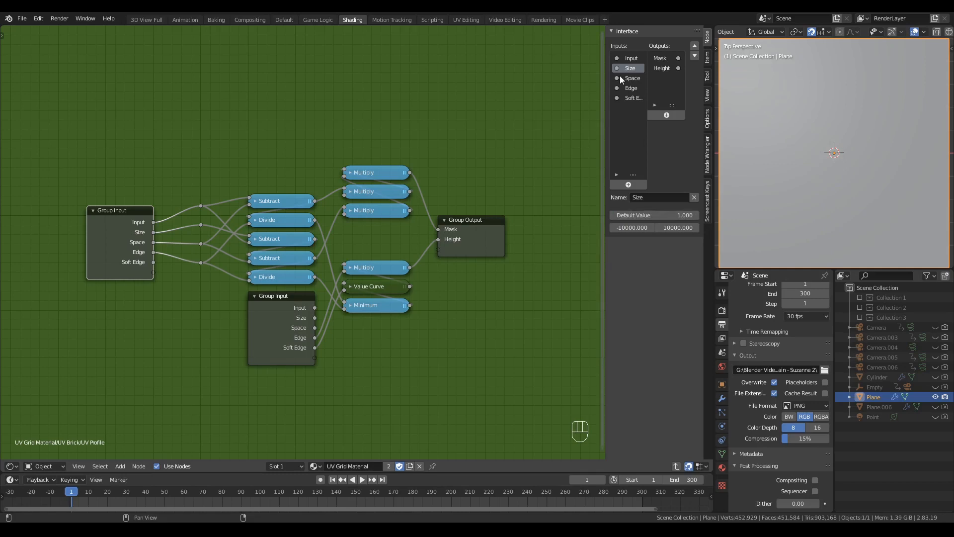
- Set the default value of the Edge input to 0.1 and of the Soft Edge input to 0
left_click(633, 79)
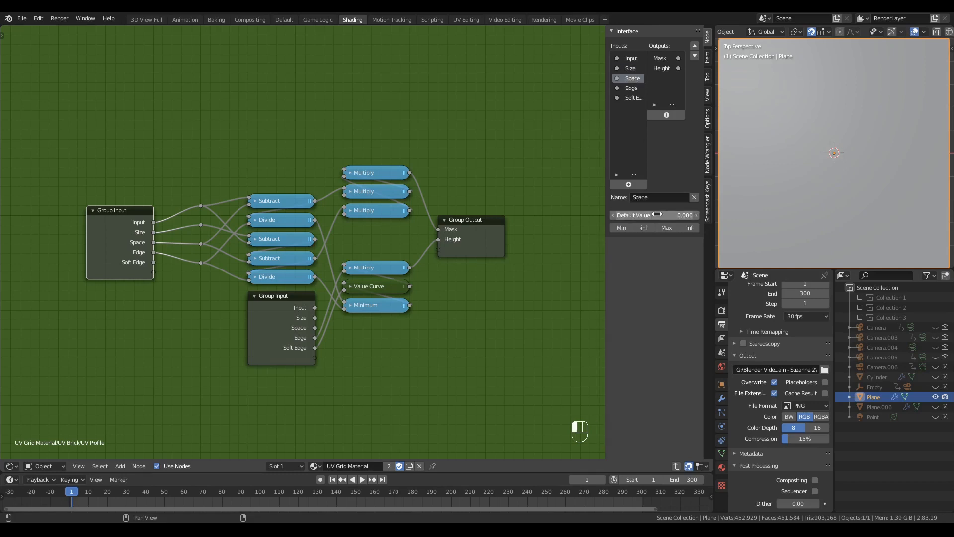
left_click(628, 88)
left_click(661, 215)
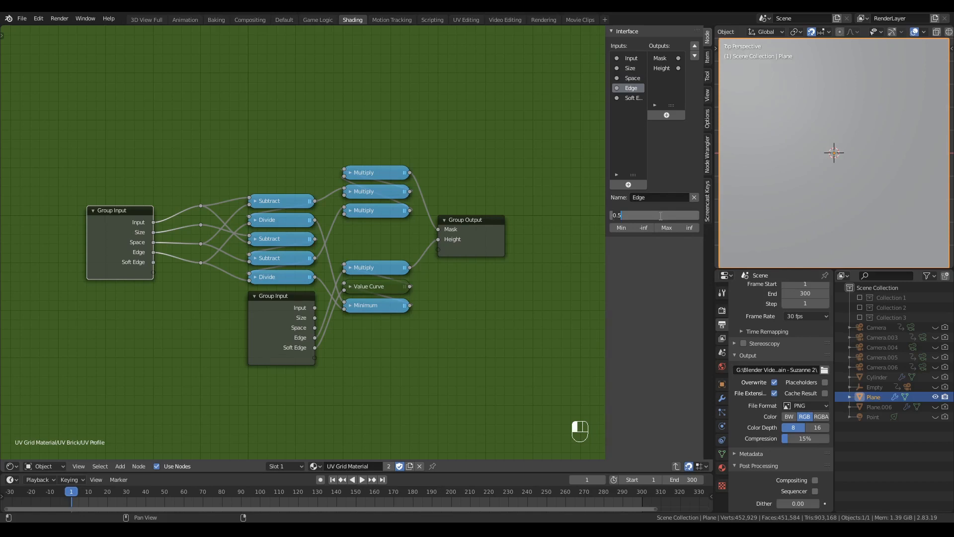
type("0.1")
key("Return")
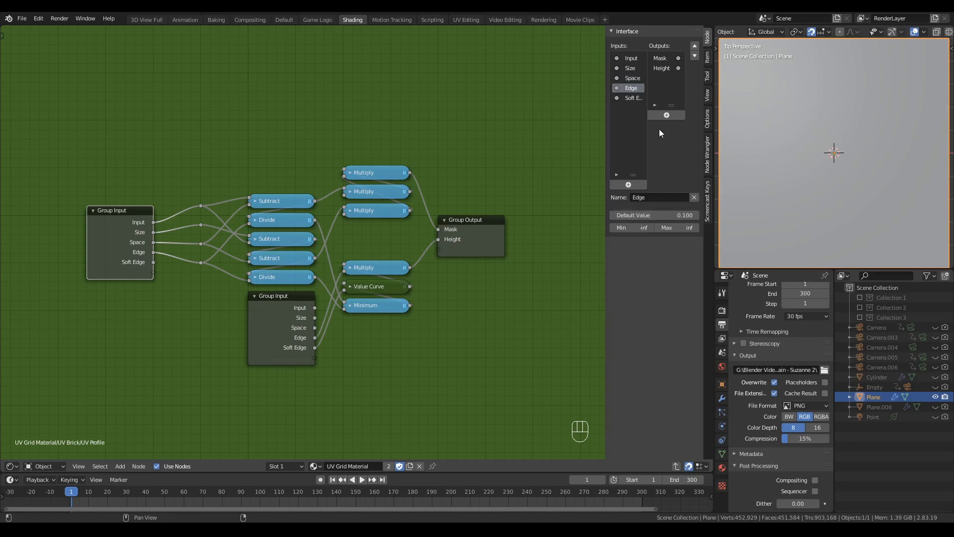
left_click(627, 98)
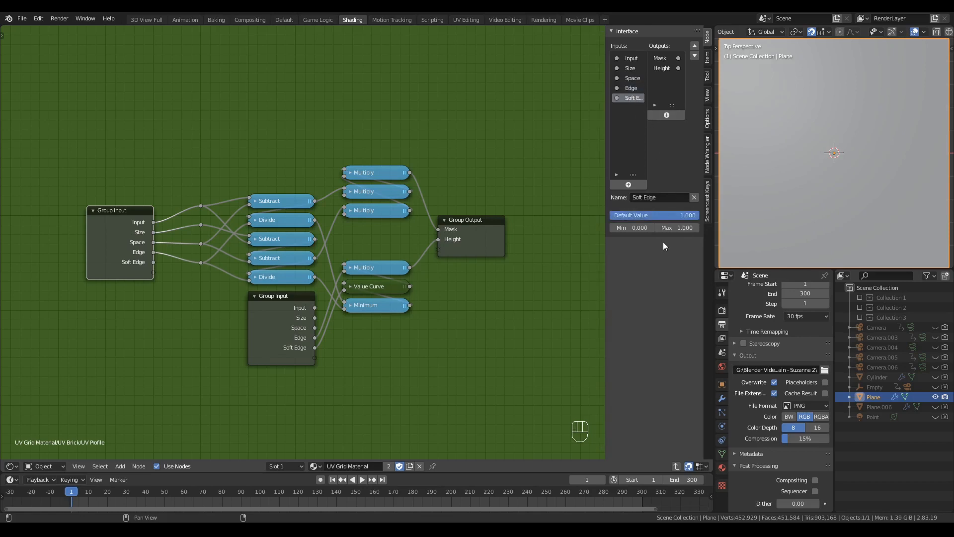
left_click_drag(681, 214, 611, 214)
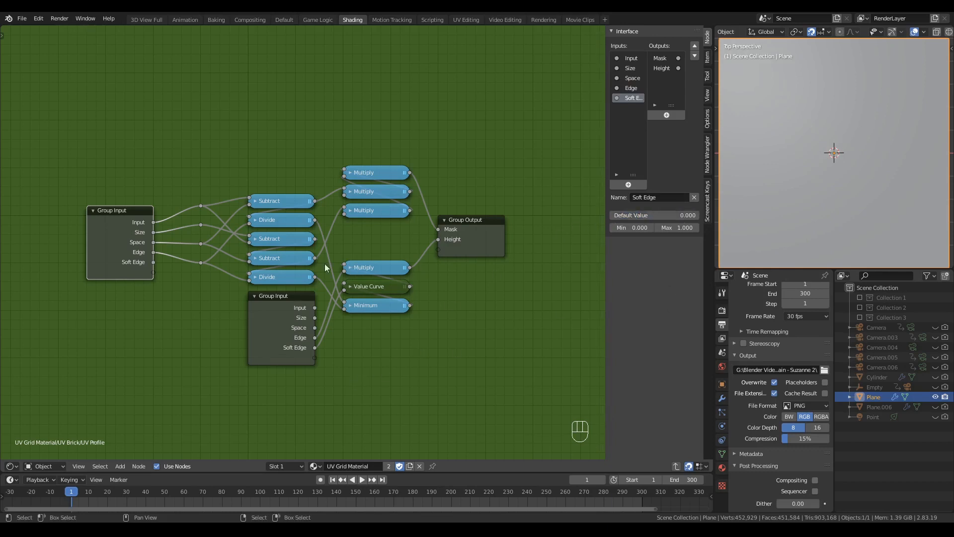
- Leave the UV Profile group and delete the loose UV Profile, UV Distance and Value Curve nodes from UV Brick
key("ctrl+Tab")
left_click(309, 262)
scroll(309, 264, "down", 5)
middle_click_drag(356, 265, 222, 266)
left_click_drag(90, 182, 578, 259)
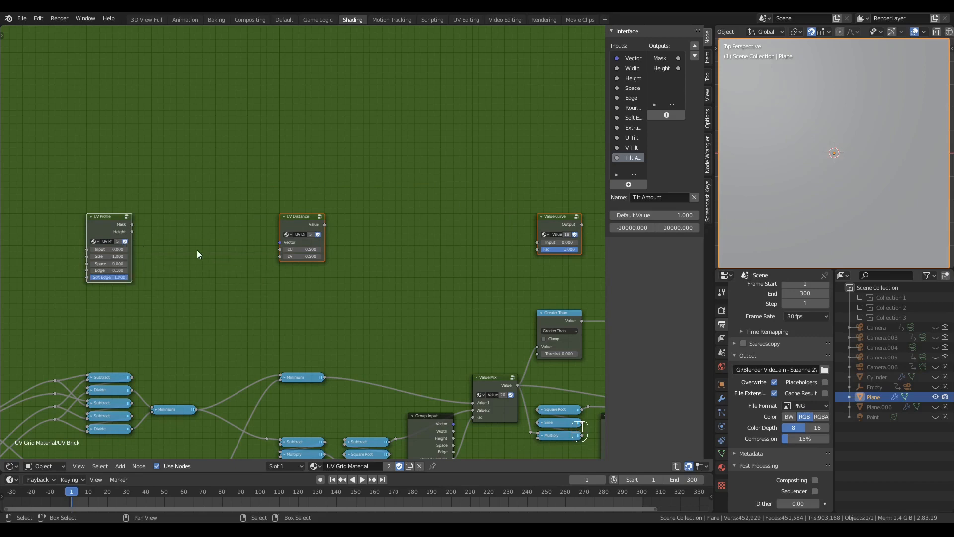
key("x")
scroll(222, 338, "down", 4)
middle_click_drag(223, 338, 246, 221)
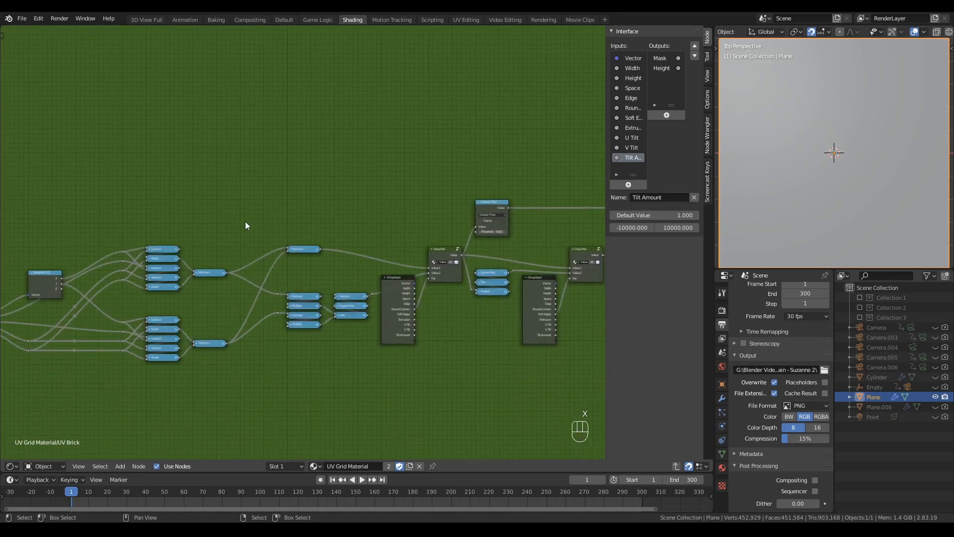
- Return to the top-level material, unlink it from the plane and create a new material, with the node editor's sidebar hidden
key("ctrl+Tab")
key("alt+a")
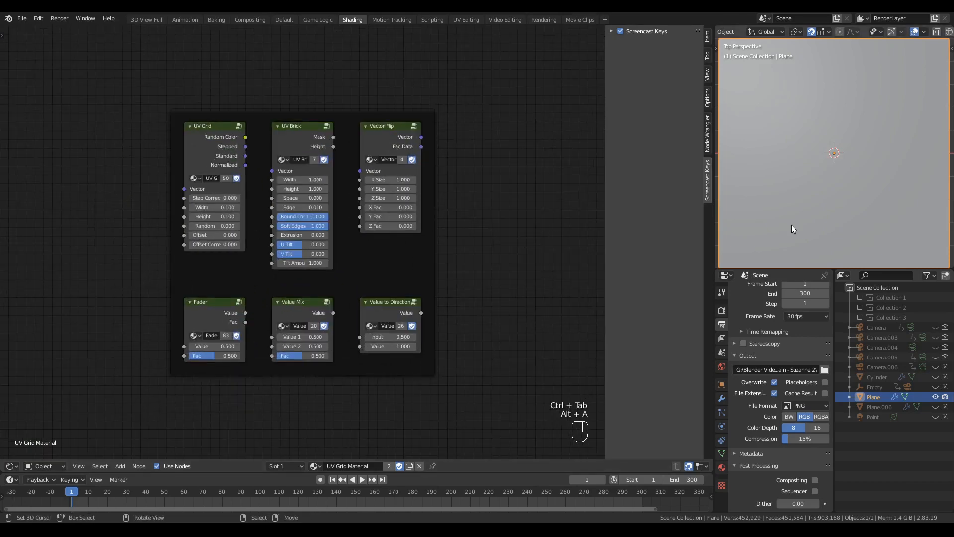
left_click(419, 466)
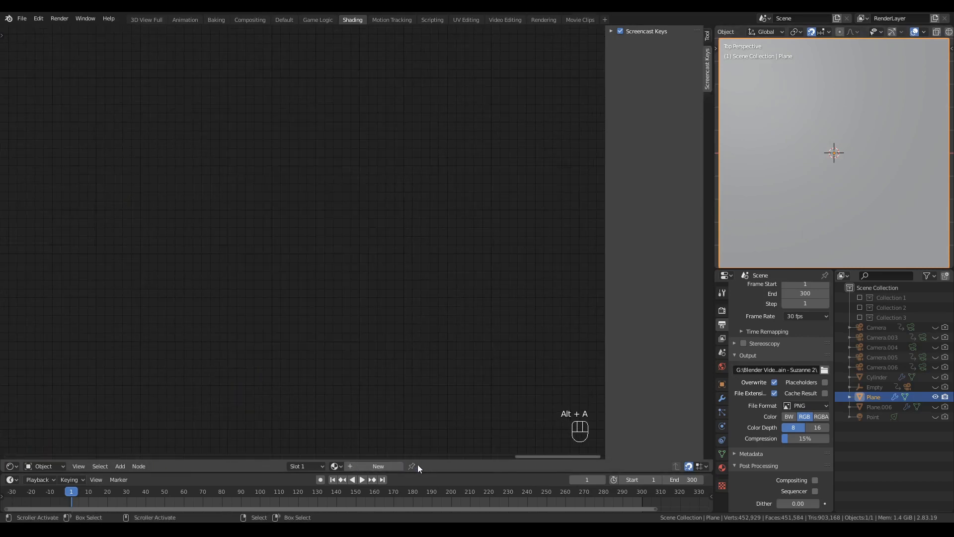
left_click(376, 466)
key("KP_Decimal")
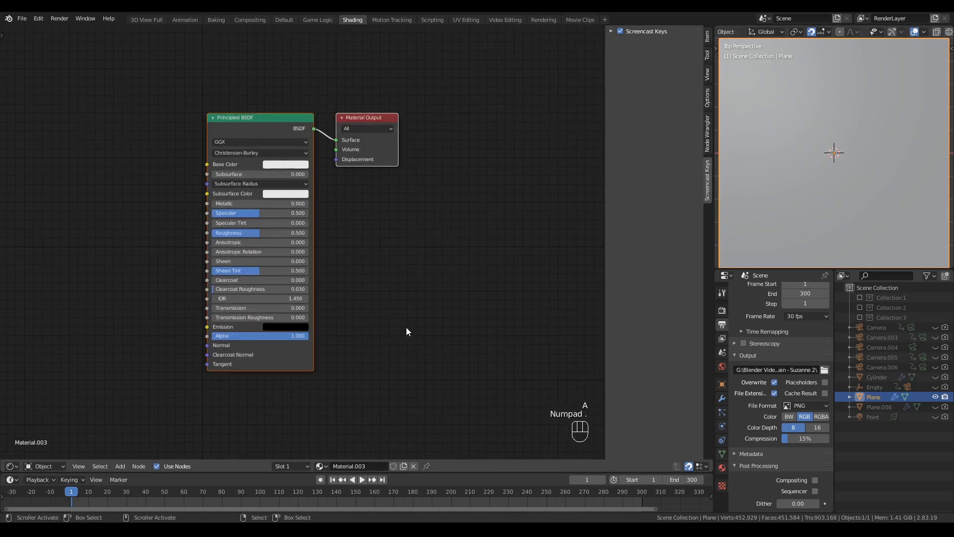
key("n")
key("a")
- Add a UV Map input node well ahead of the Principled BSDF node
middle_click_drag(475, 230, 269, 214)
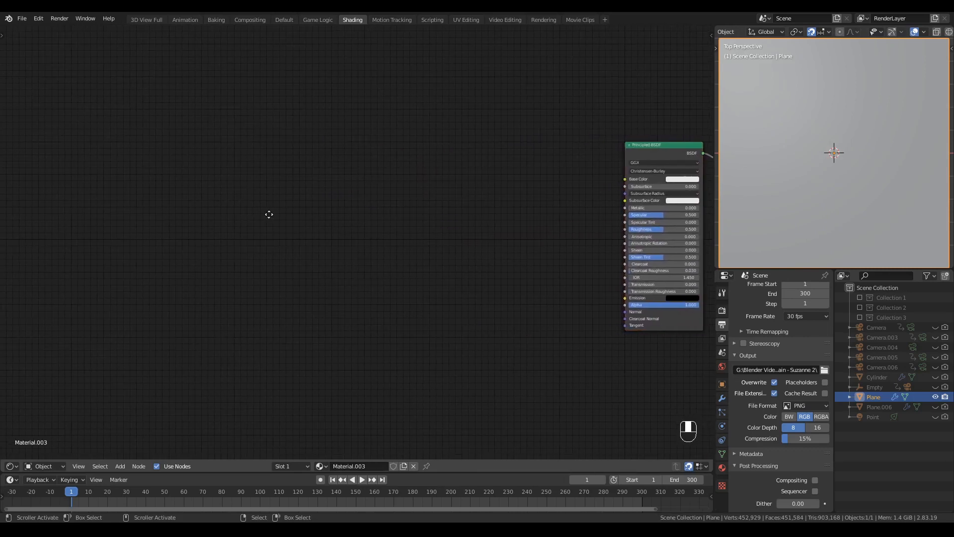
key("shift+a")
key("i")
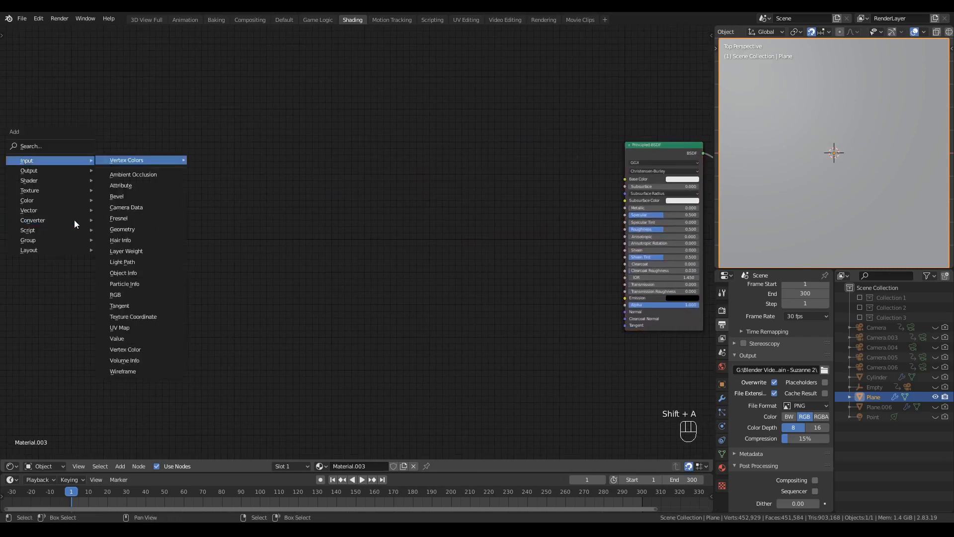
key("u")
left_click(9, 145)
left_click(143, 204)
- Add the UV Grid node group beside UV Map and connect the UV output to its Vector input
key("shift+a")
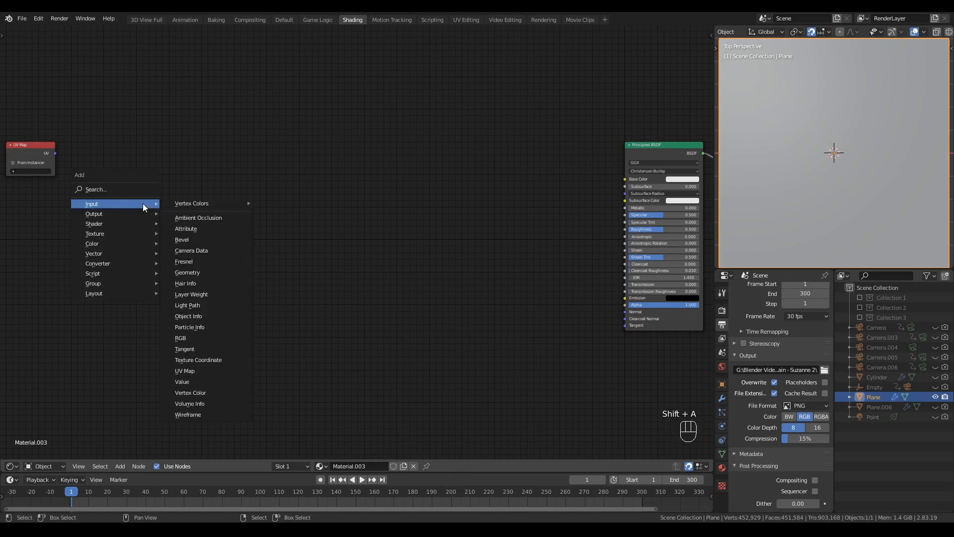
type("sgrid")
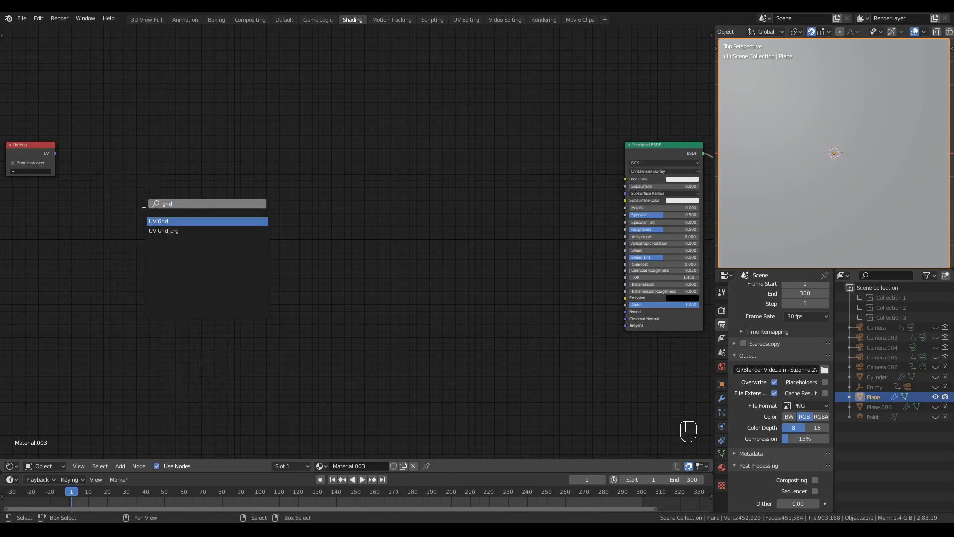
key("Return")
left_click(68, 117)
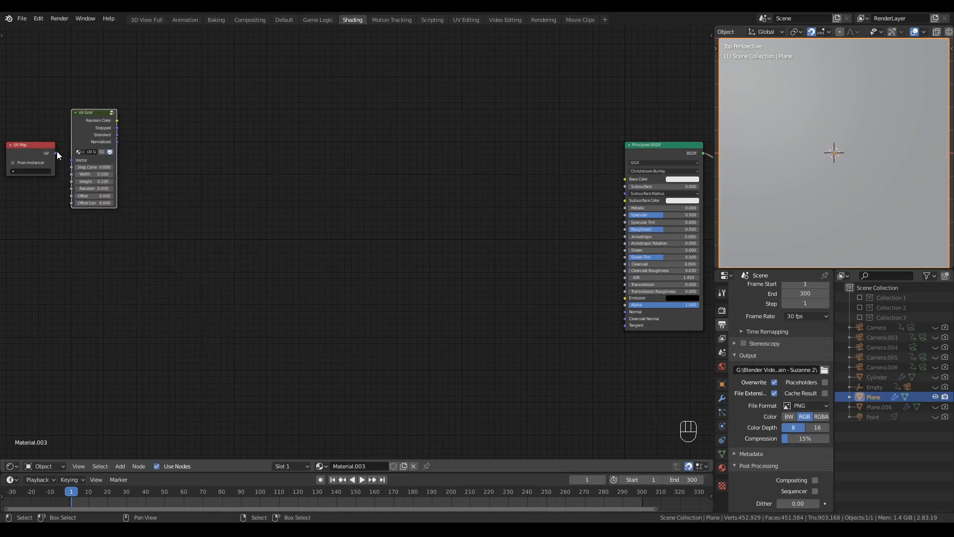
left_click_drag(56, 153, 71, 160)
- Preview the Standard output of the UV Grid node by routing it to the material output
middle_click_drag(233, 210, 268, 283)
scroll(249, 274, "up", 3)
left_click(117, 184, "ctrl+shift")
left_click(117, 184, "ctrl+shift")
left_click(117, 184, "ctrl+shift")
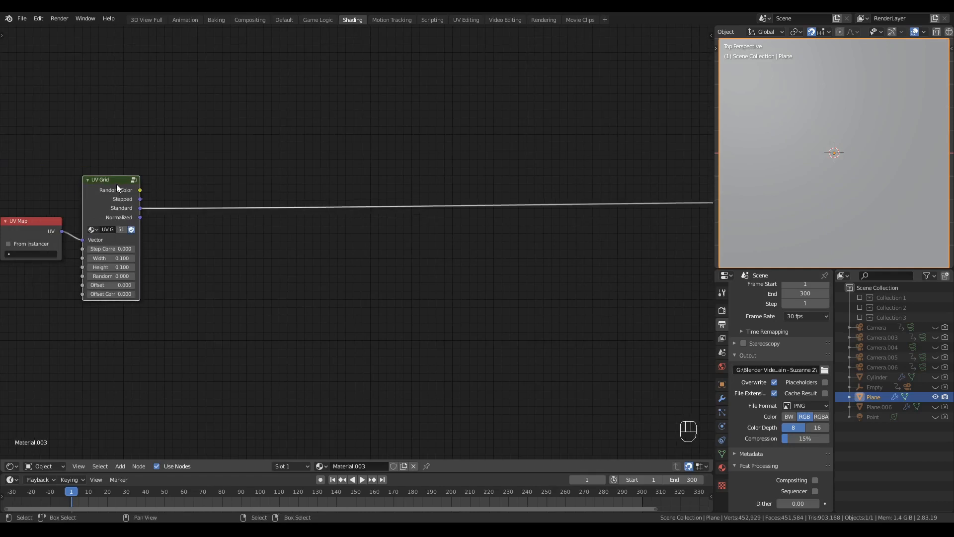
- Insert a Separate XYZ node into the link coming from UV Grid's Standard output
key("shift+a")
mouse_move(219, 363)
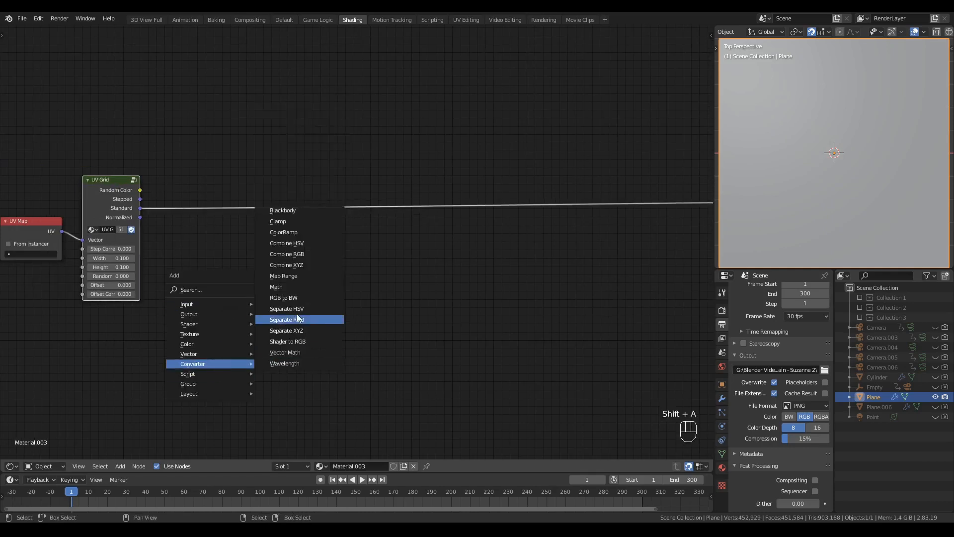
left_click(295, 332)
left_click(193, 195)
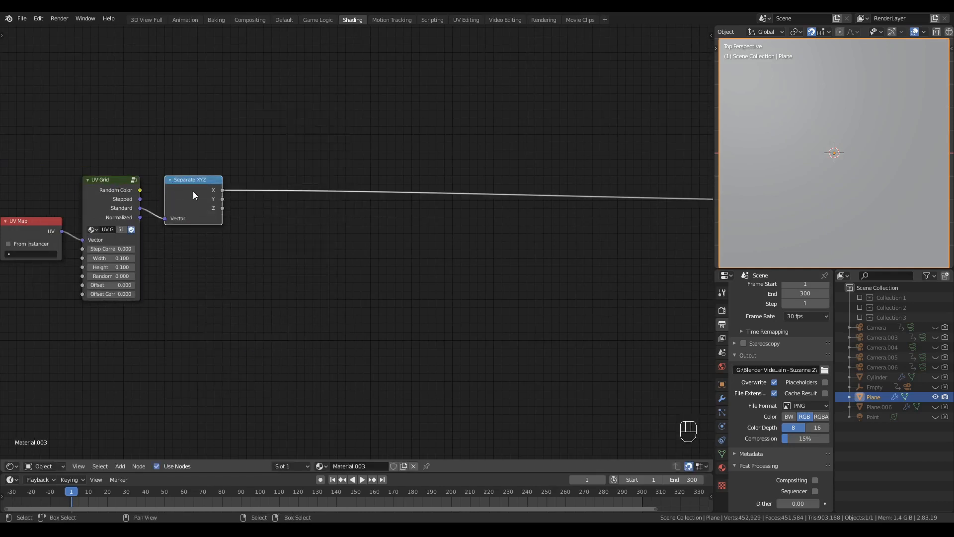
- Preview the Y output of Separate XYZ in the shaded viewport, with the plane deselected and the overlays hidden
left_click(193, 194, "ctrl+shift")
key("z")
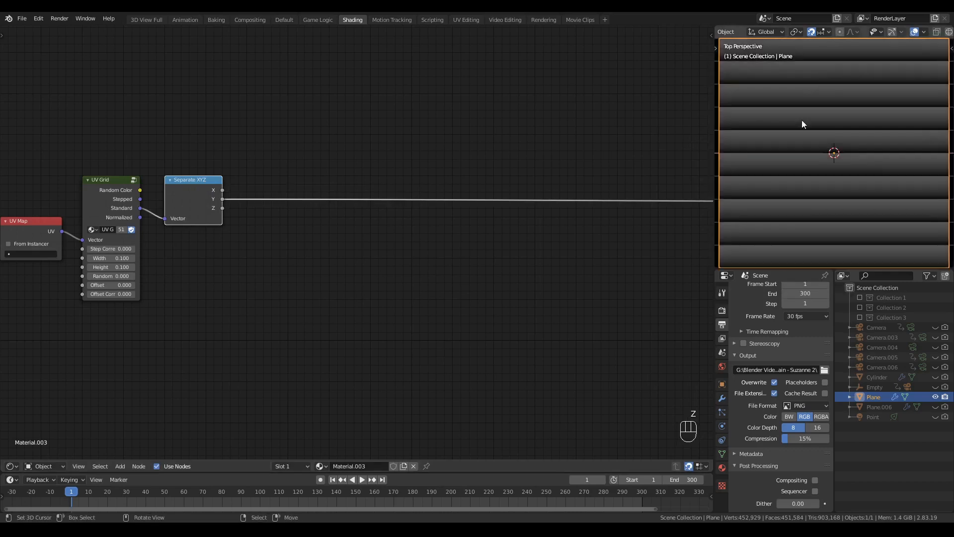
key("alt+a")
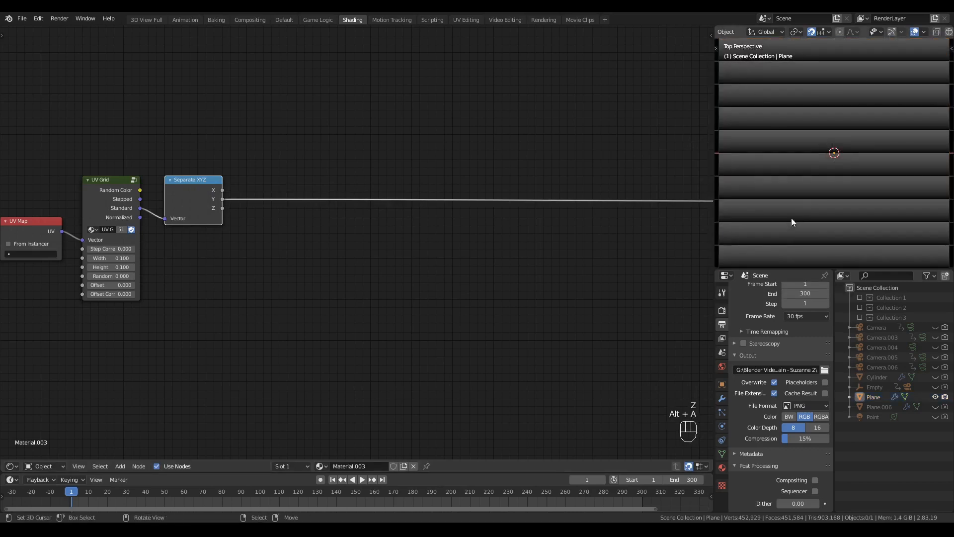
left_click(915, 31)
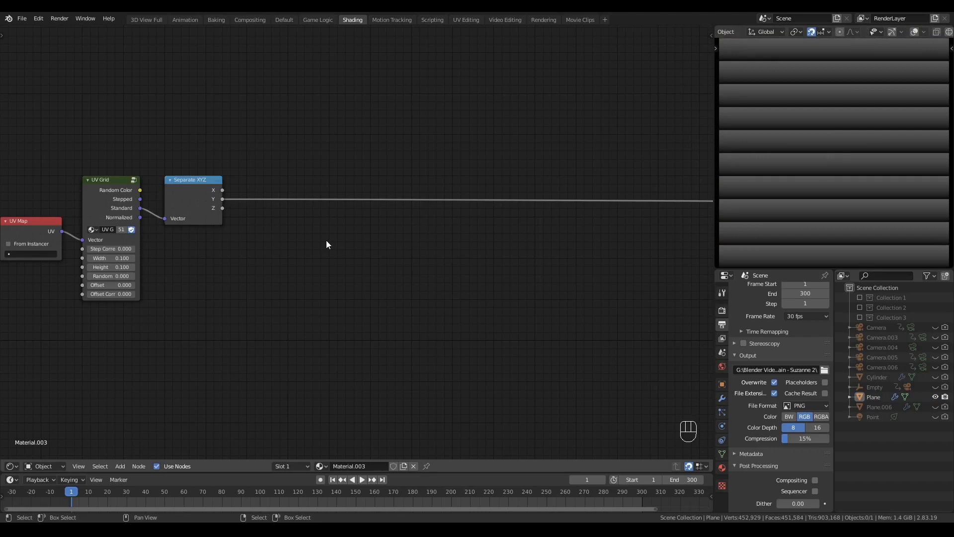
- Insert the UV Profile node group after Separate XYZ, feeding its Input from Y, and preview its Height output
middle_click_drag(326, 241, 351, 247)
key("shift+a")
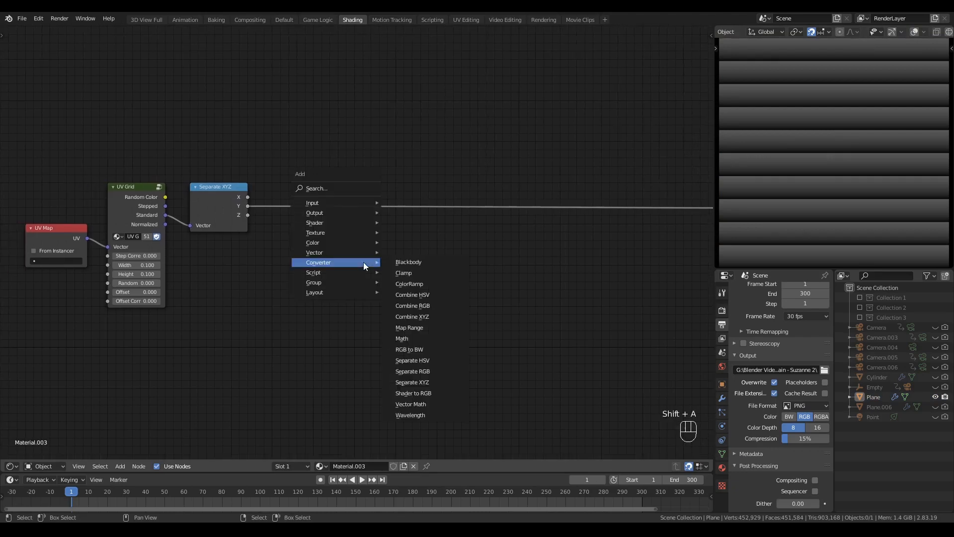
type("s")
type("profile")
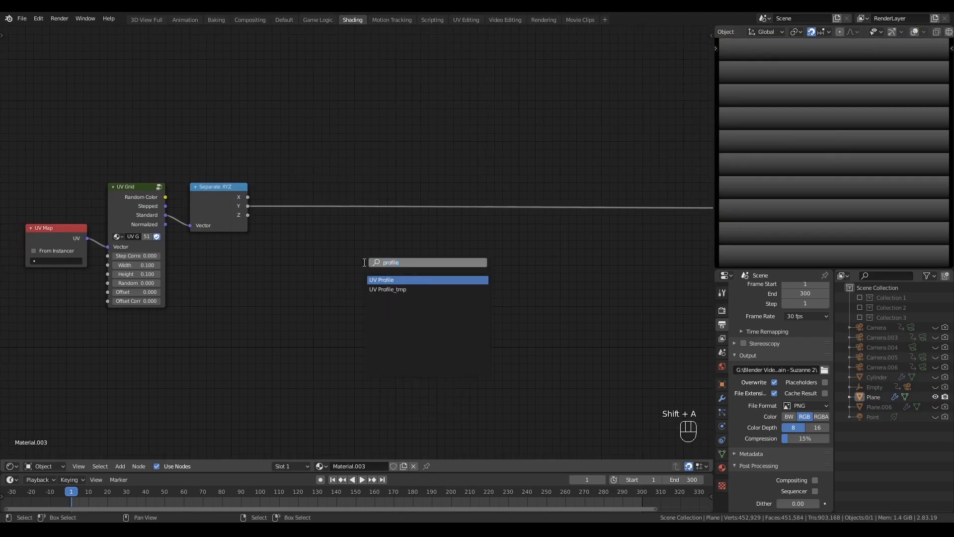
key("Return")
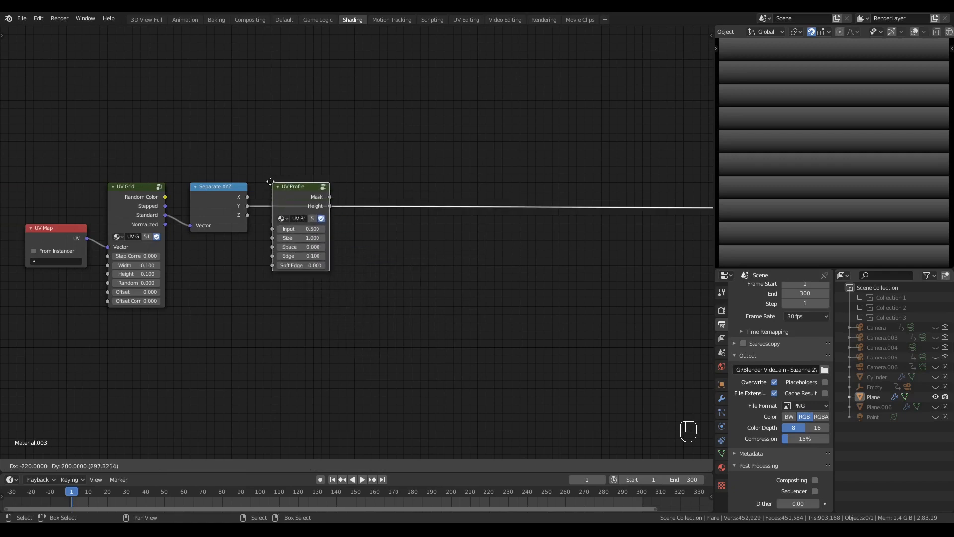
left_click(302, 198)
left_click_drag(303, 199, 310, 158)
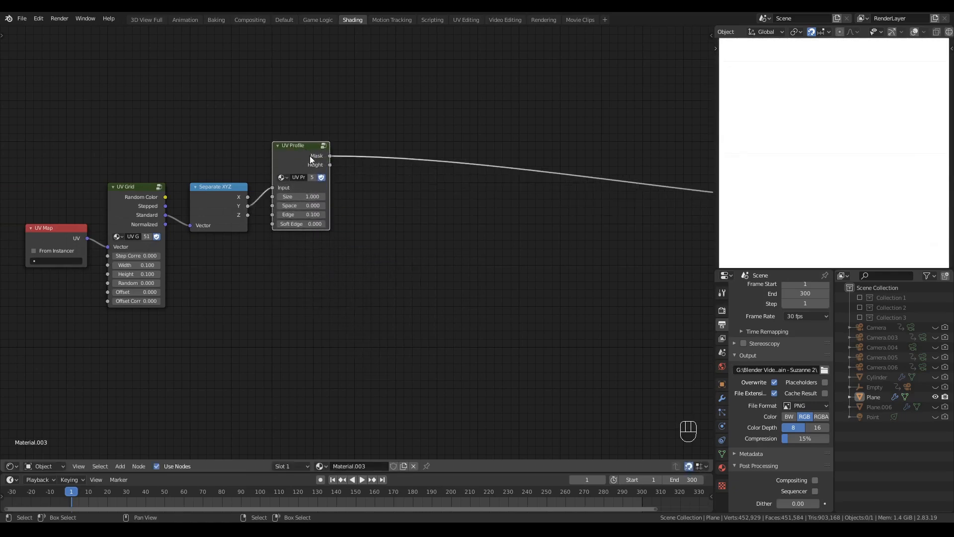
left_click(302, 149, "ctrl+shift")
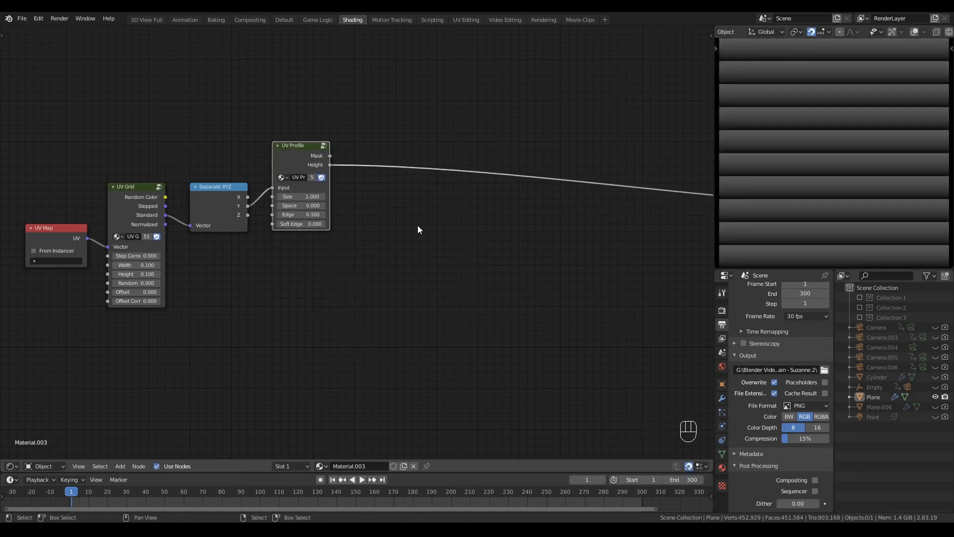
- Align the UV Profile node beside Separate XYZ and set its Size to 0.100 by copying the cell dimension from UV Grid
middle_click_drag(346, 250, 358, 249)
left_click(304, 269)
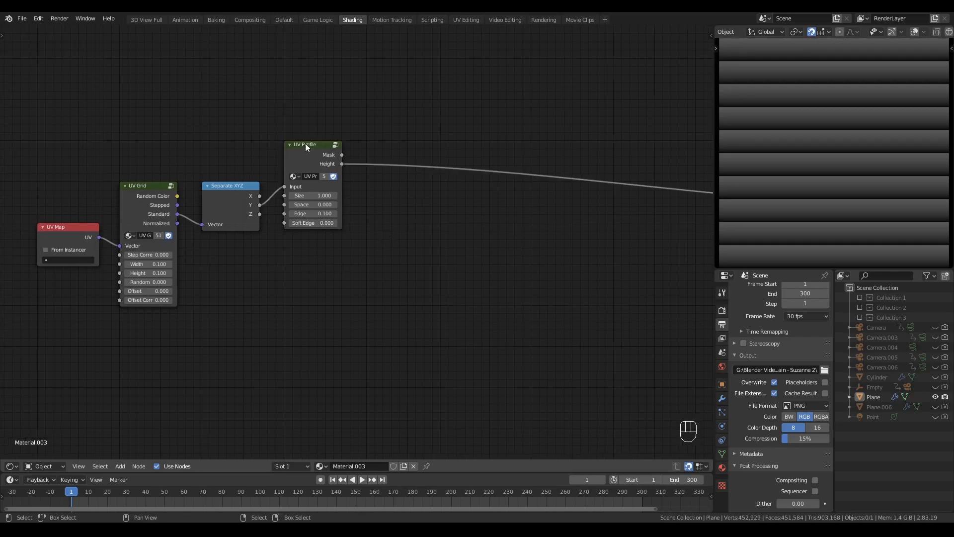
left_click_drag(306, 145, 309, 161)
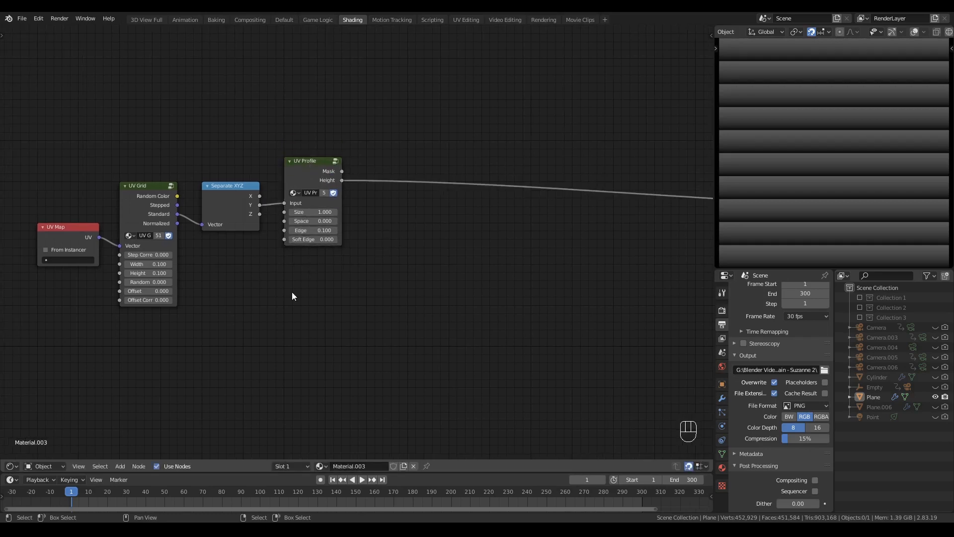
scroll(292, 296, "up", 1)
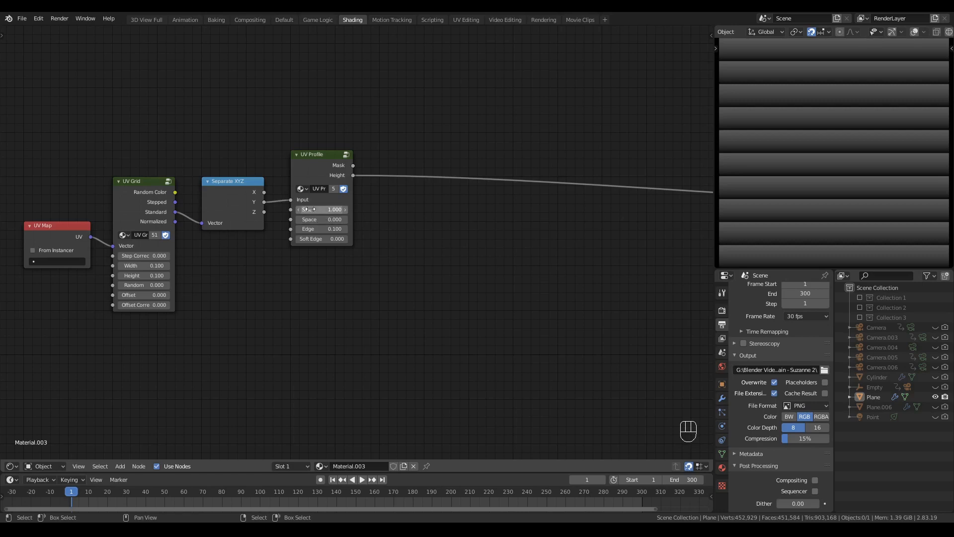
left_click(323, 162)
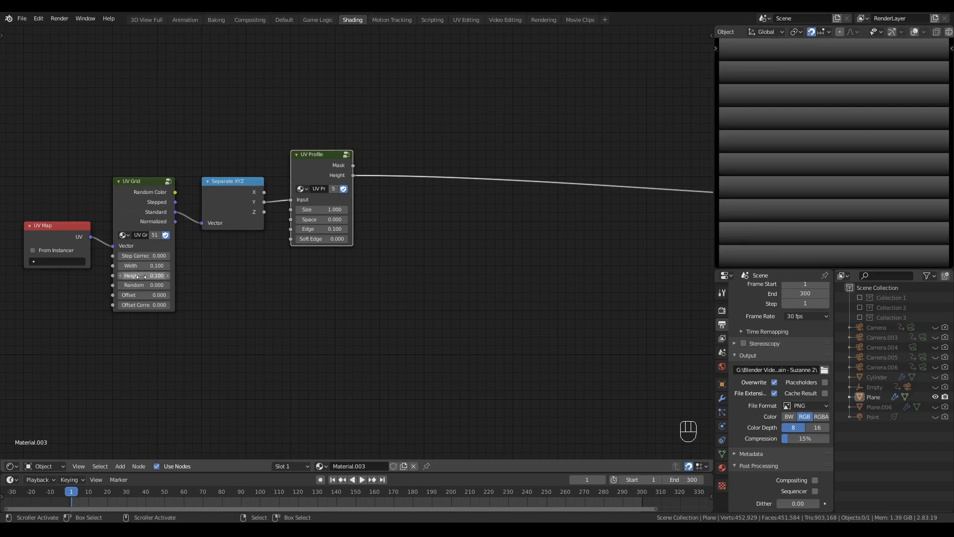
key("ctrl+c")
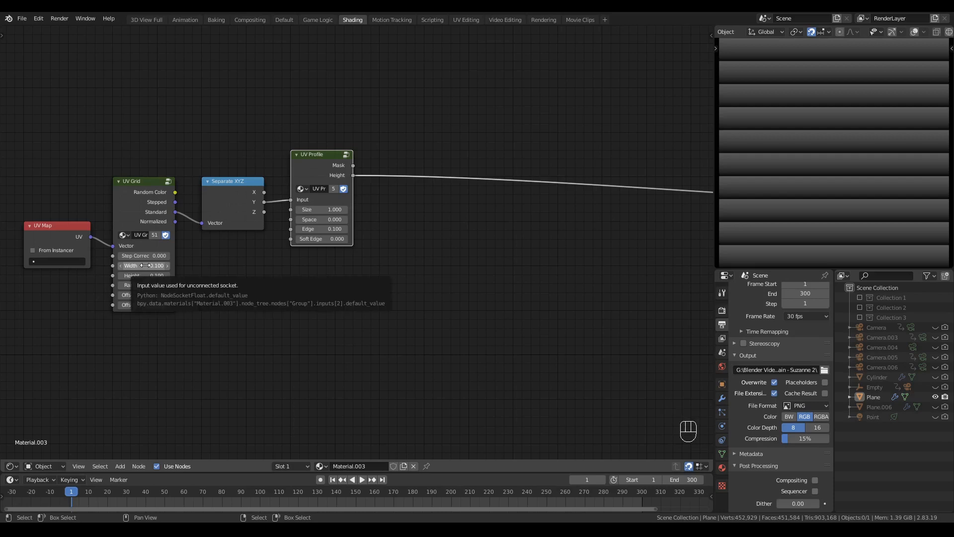
key("ctrl+v")
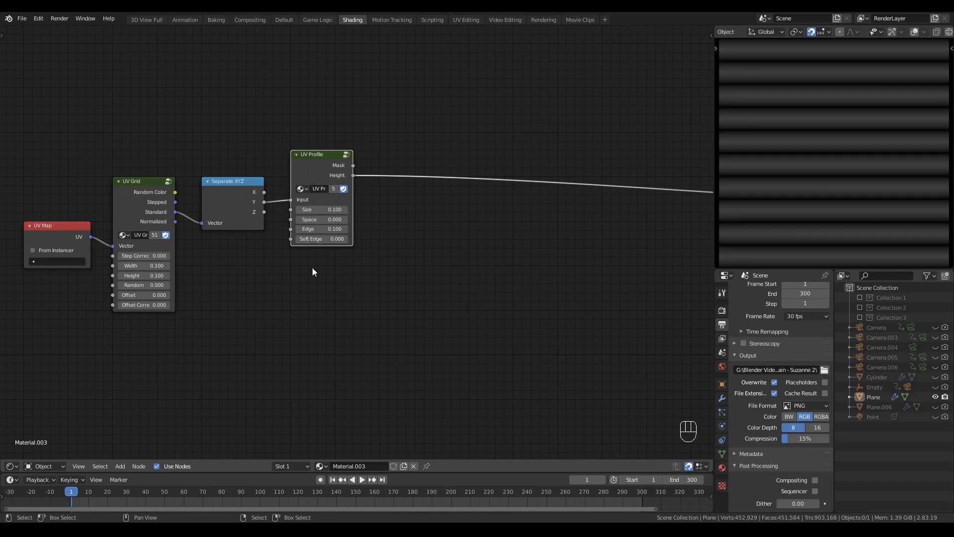
- Set the Edge value of the UV Profile node to 0.020
scroll(317, 270, "up", 1)
middle_click_drag(317, 270, 351, 270)
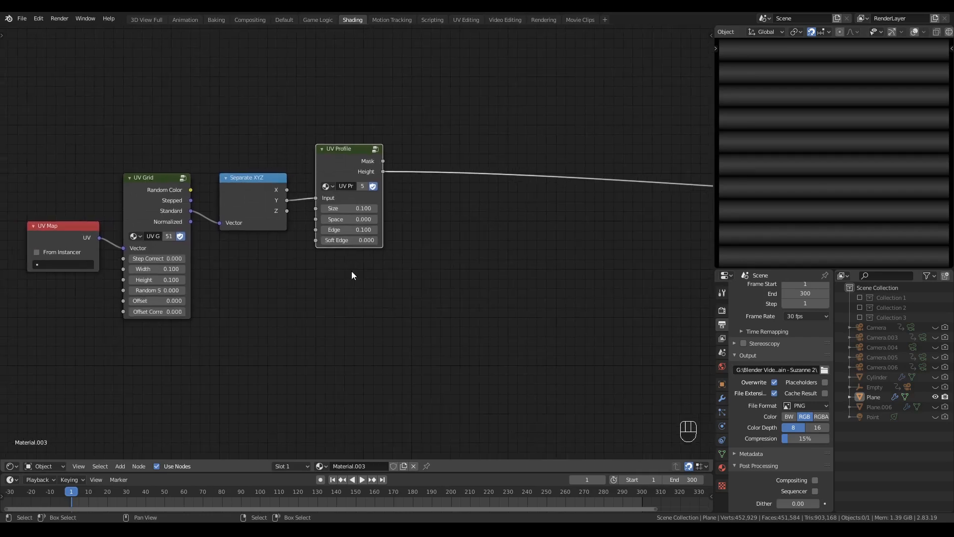
left_click(352, 230)
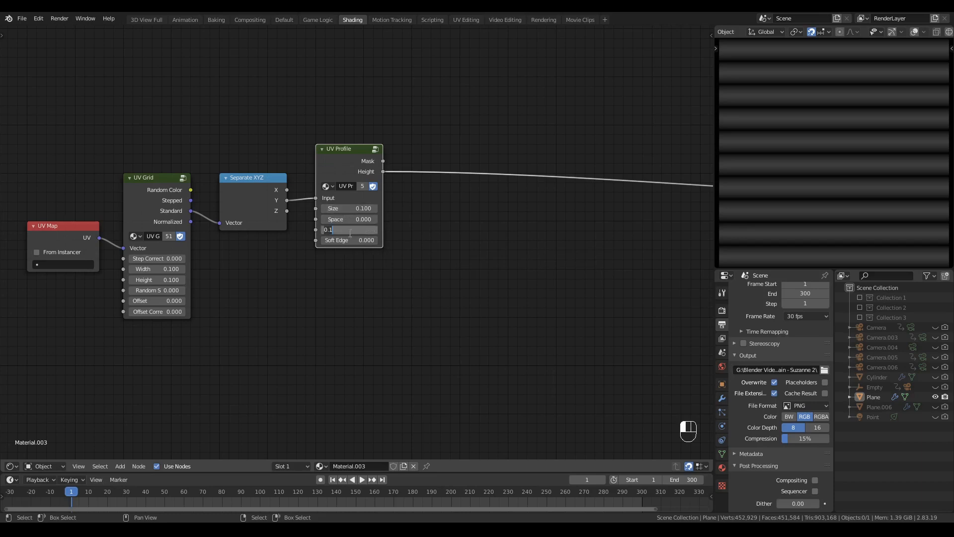
key("Return")
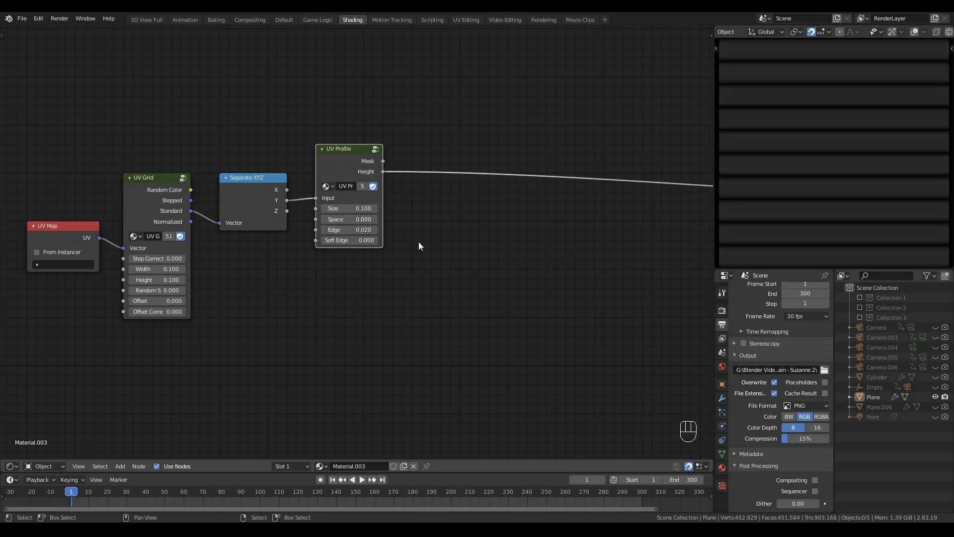
- Route the Principled BSDF back to the Material Output's surface in place of the Height preview
key("Home")
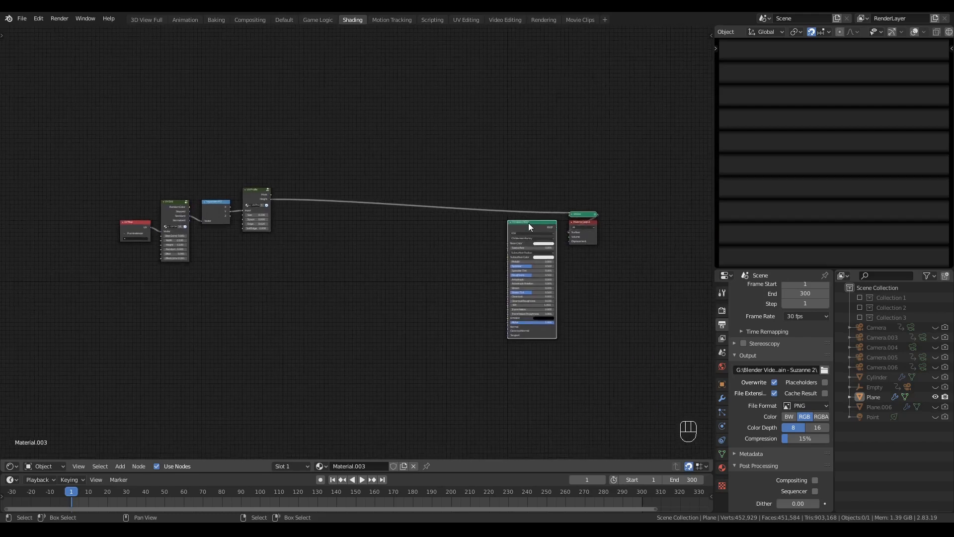
left_click(528, 222, "ctrl+shift")
scroll(434, 258, "up", 2)
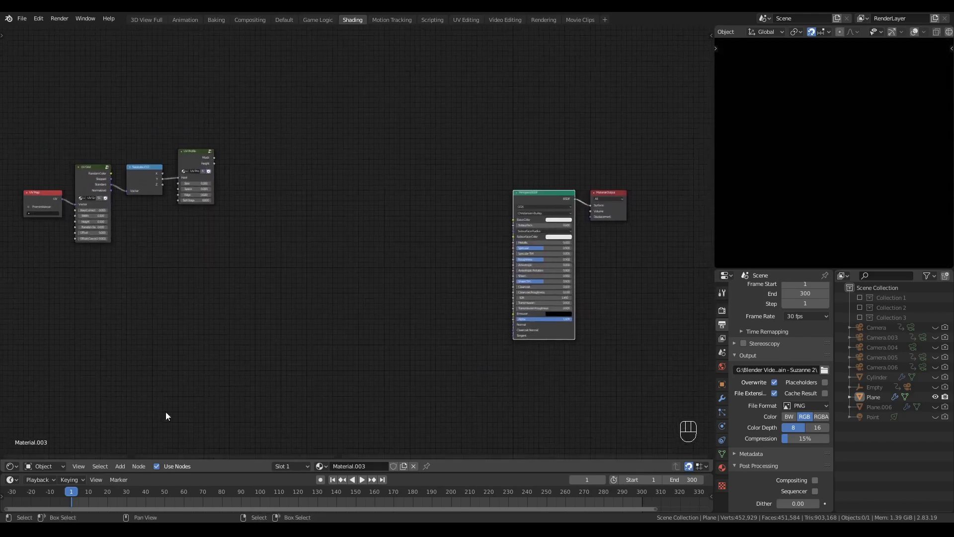
- Restore the scene lighting in the World Lighting node tree and return to the object's material nodes
left_click(55, 465)
left_click(50, 438)
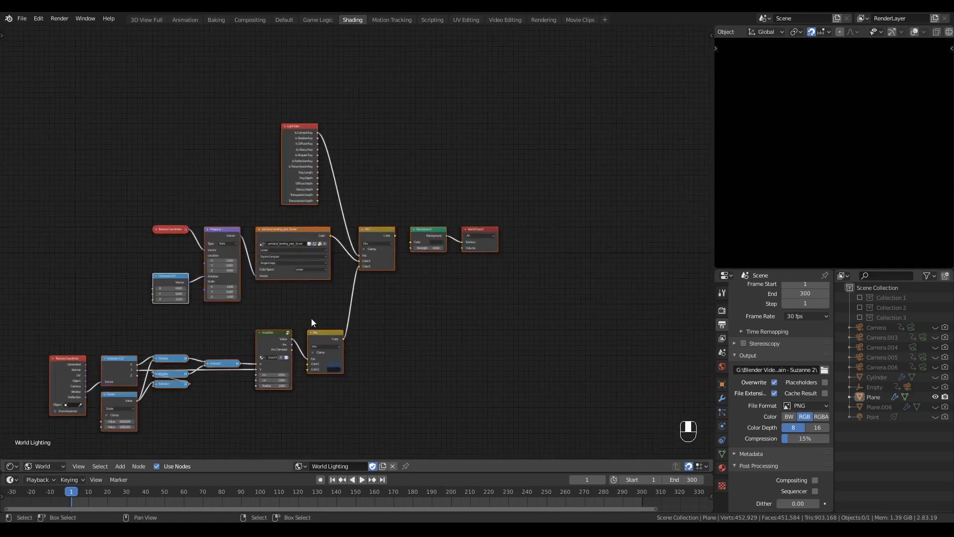
scroll(467, 264, "up", 2)
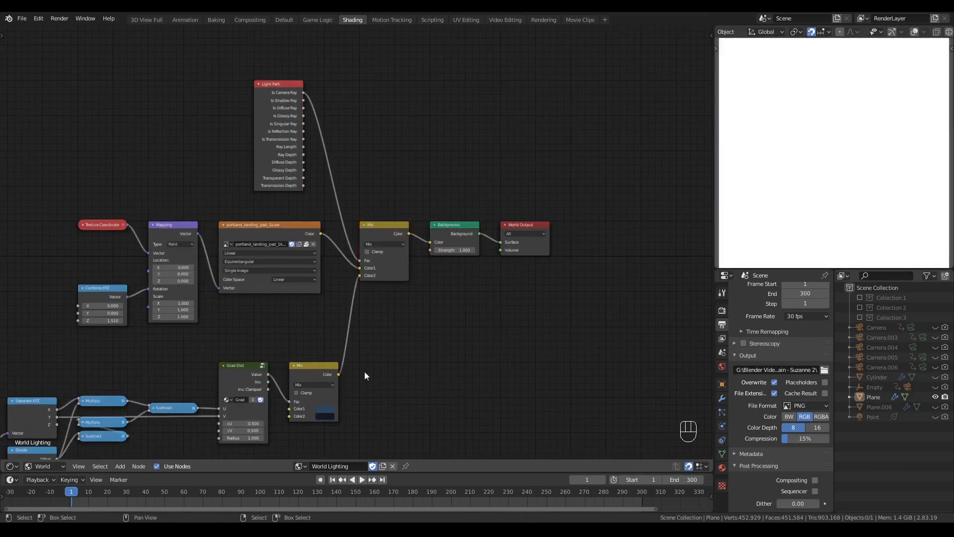
left_click(50, 464)
left_click(52, 457)
- Darken the Principled BSDF's Base Color to a dark grey with a value of about 0.19
middle_click_drag(149, 271, 613, 289)
scroll(601, 250, "up", 4)
left_click(505, 225)
left_click(590, 214)
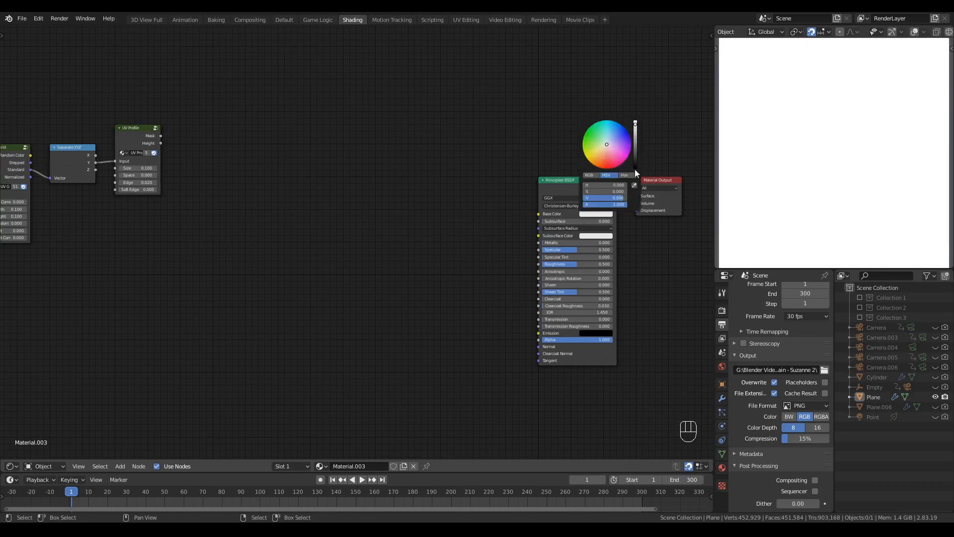
left_click_drag(636, 144, 636, 159)
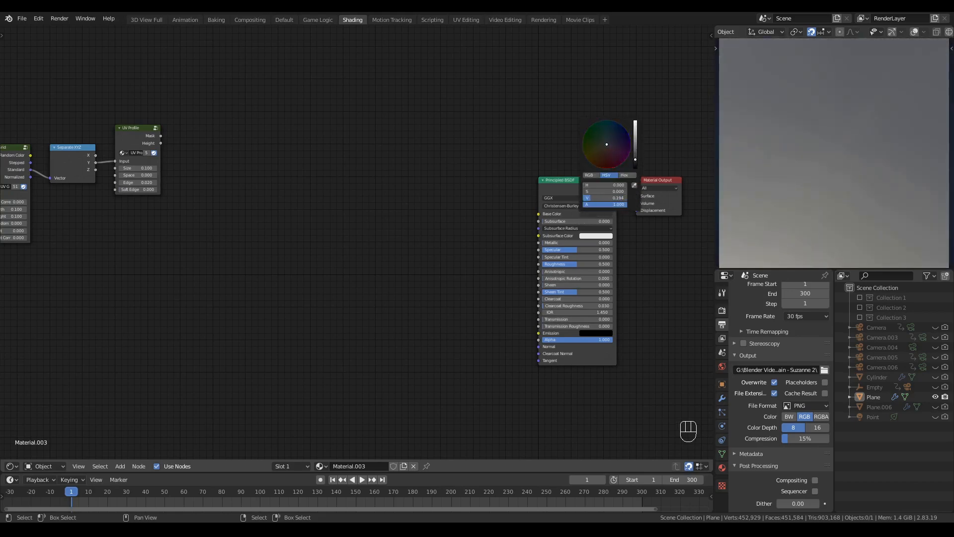
- Select the plane, show it in solid shading with overlays, check its mesh in Edit Mode and frame it from the top
left_click(813, 205)
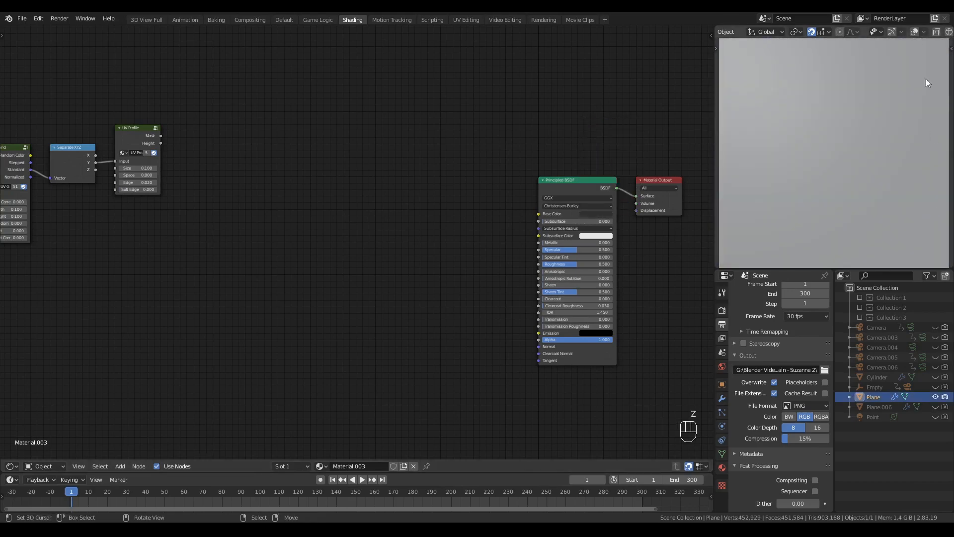
left_click(915, 32)
scroll(818, 186, "down", 4)
key("Tab")
middle_click_drag(819, 186, 840, 168)
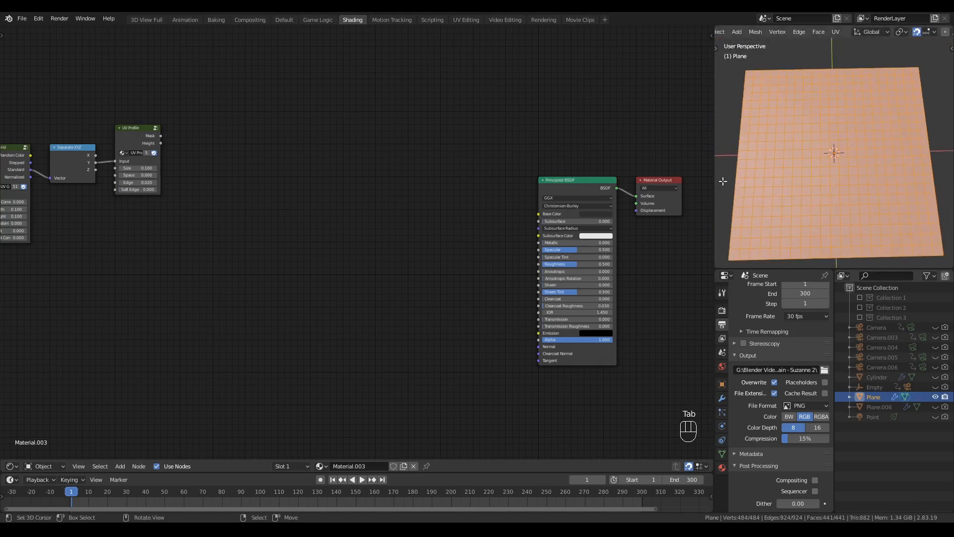
key("Tab")
key("alt+q")
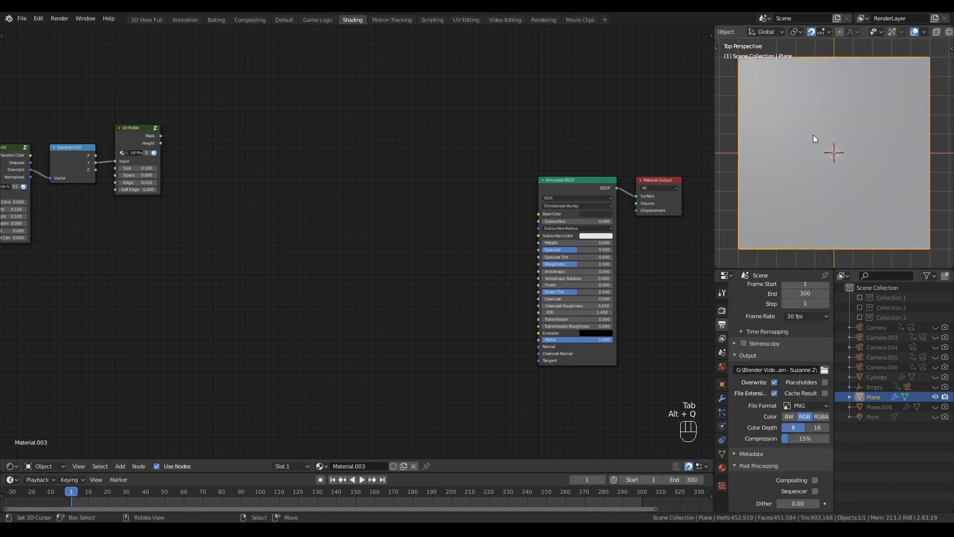
key("KP_Decimal")
- Set the plane's Subdivision modifier to 4 viewport levels and 5 render levels
left_click(722, 397)
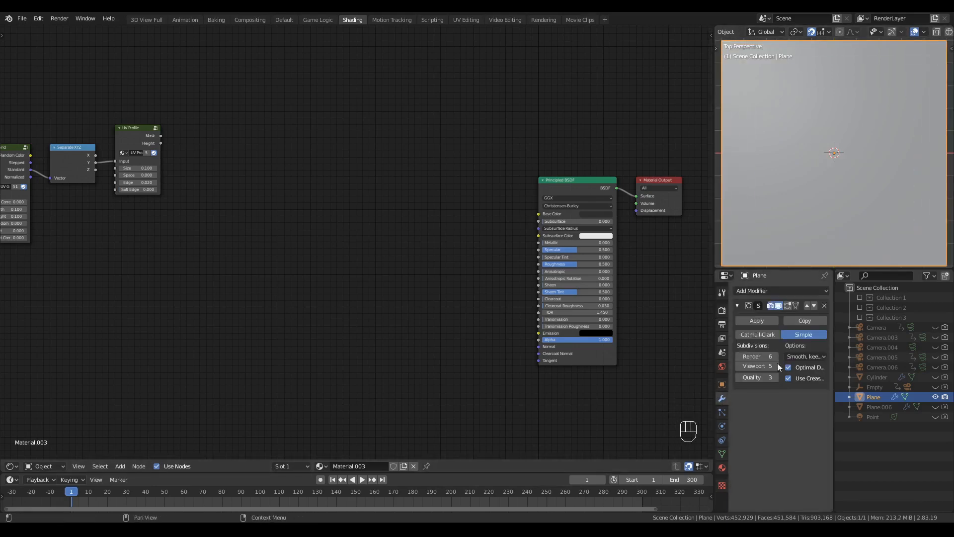
left_click(740, 366)
left_click(758, 357)
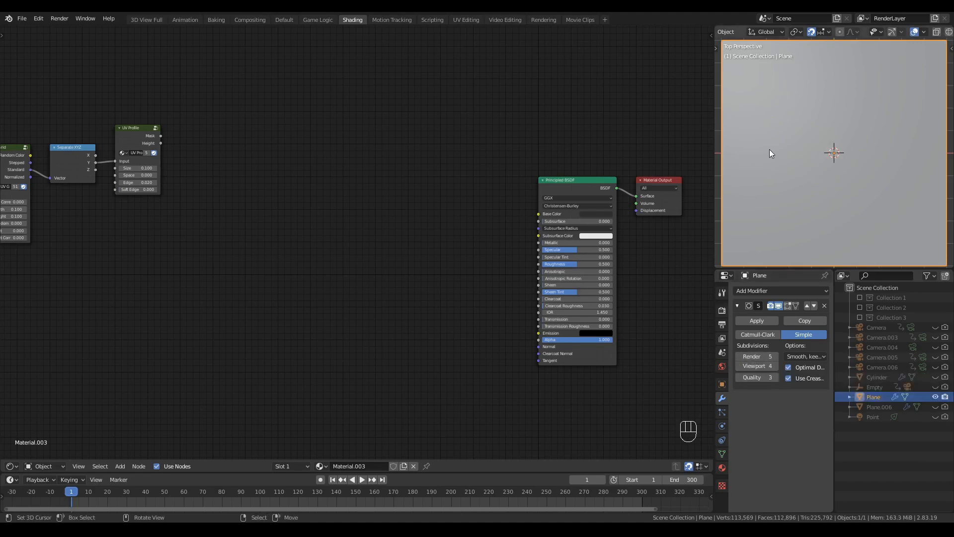
- Switch the render engine to Cycles and set the material's displacement method to Displacement Only
left_click(722, 310)
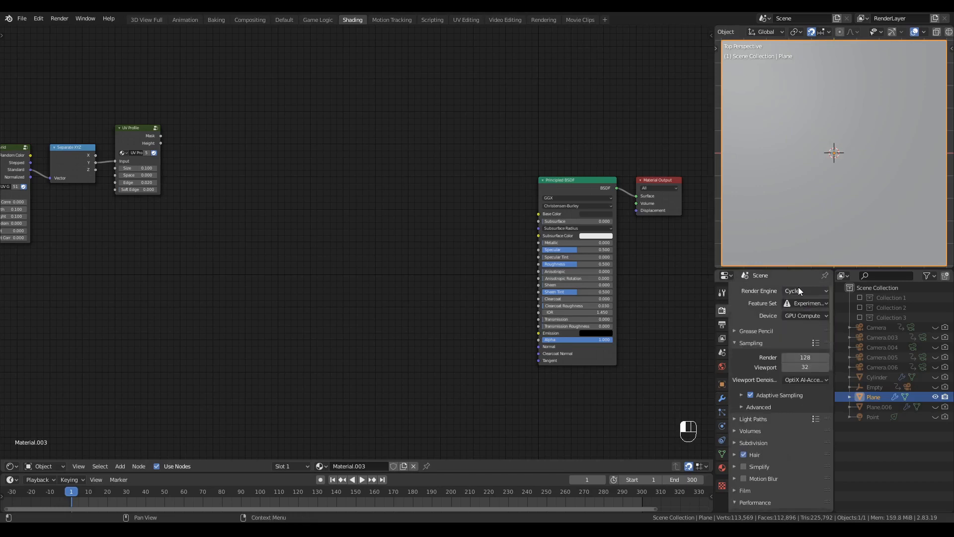
left_click(722, 398)
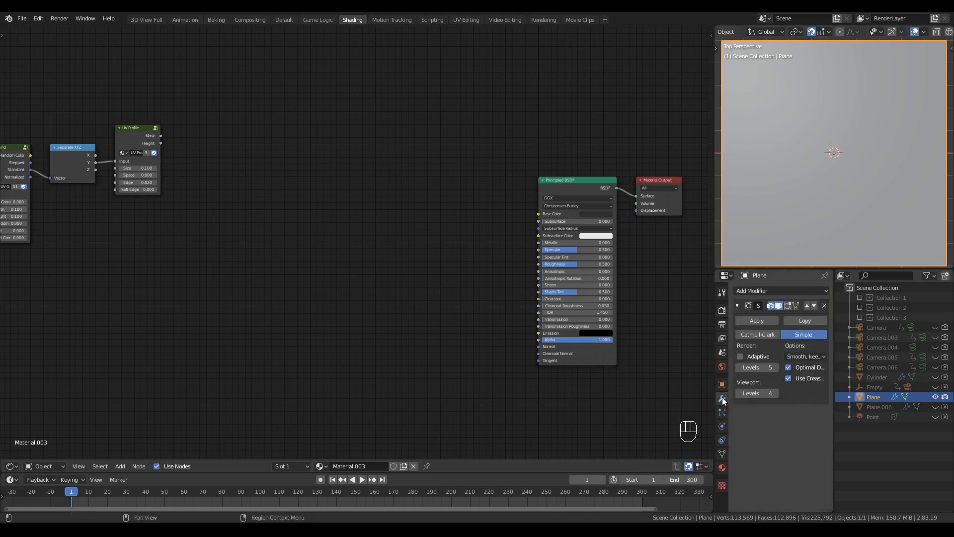
key("n")
left_click(708, 98)
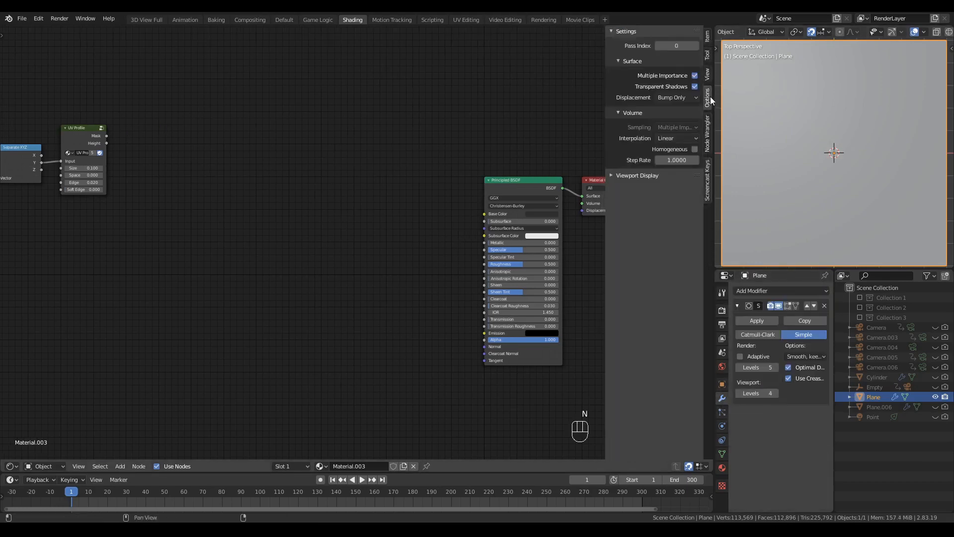
left_click(681, 98)
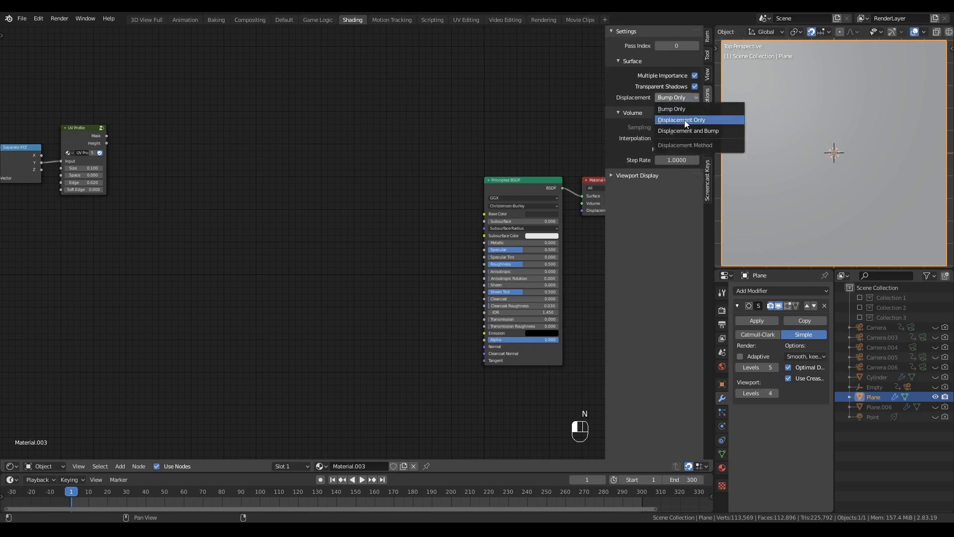
left_click(684, 120)
key("n")
- Move the UV Map, UV Grid, Separate XYZ and UV Profile nodes together below and closer to the Principled BSDF
scroll(389, 194, "down", 2)
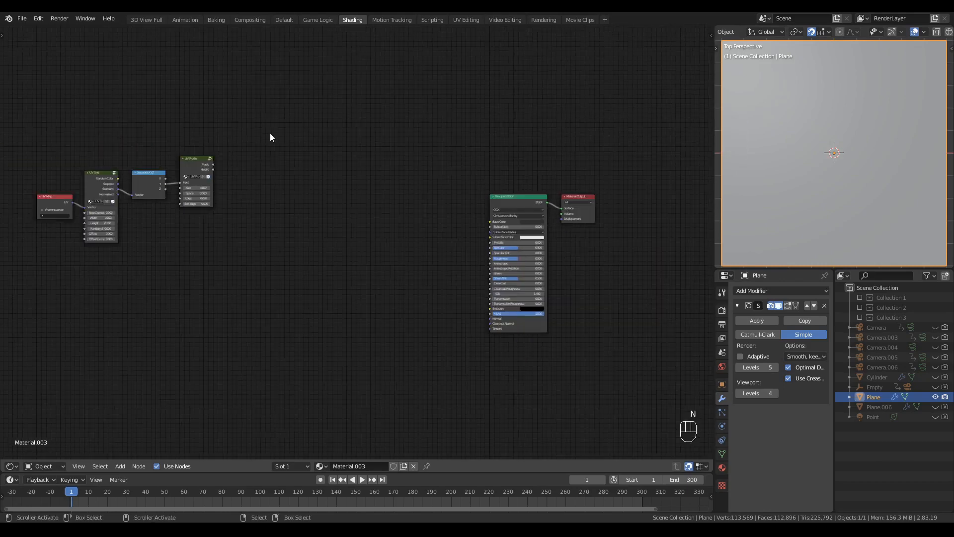
left_click_drag(270, 133, 31, 256)
key("g")
left_click(371, 321)
scroll(372, 320, "up", 2)
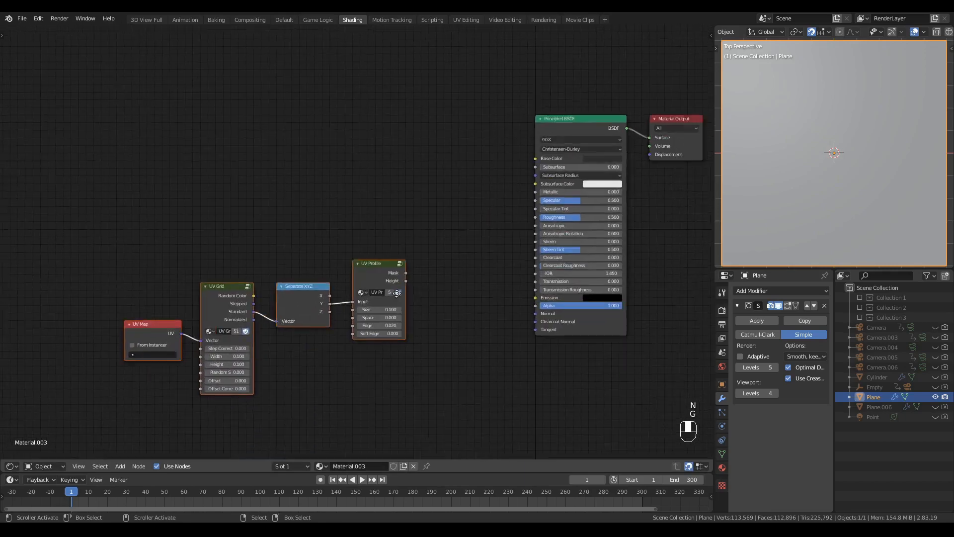
key("g")
left_click(317, 345)
- Add a Displacement node with Midlevel 0, fed by UV Profile's Height, and link it to the Material Output's Displacement input
middle_click_drag(317, 345, 289, 254)
key("shift+a")
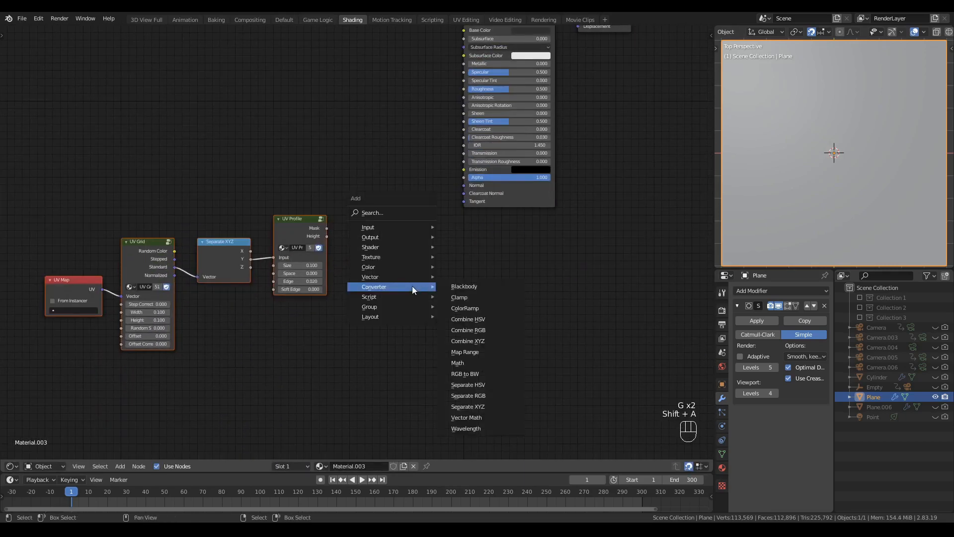
left_click(469, 287)
left_click(506, 217)
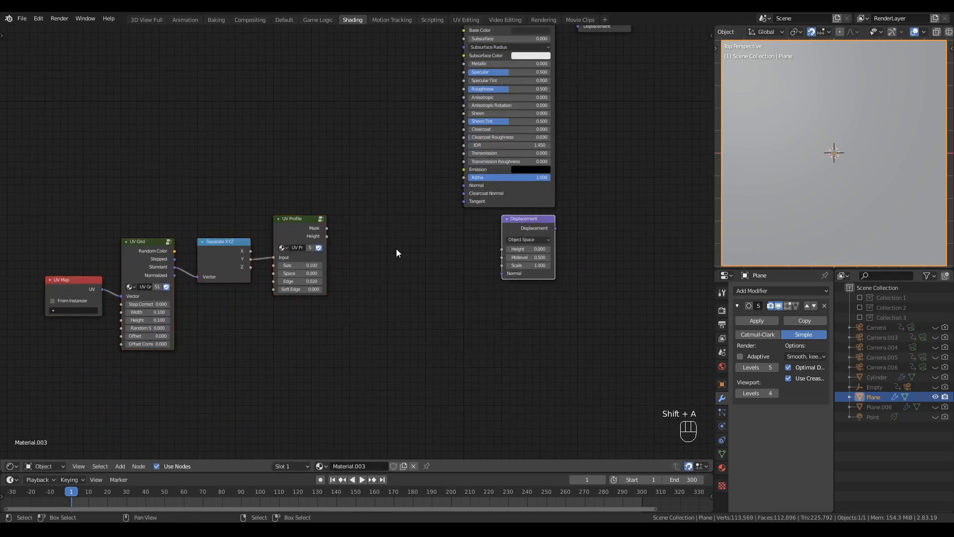
left_click_drag(326, 236, 502, 249)
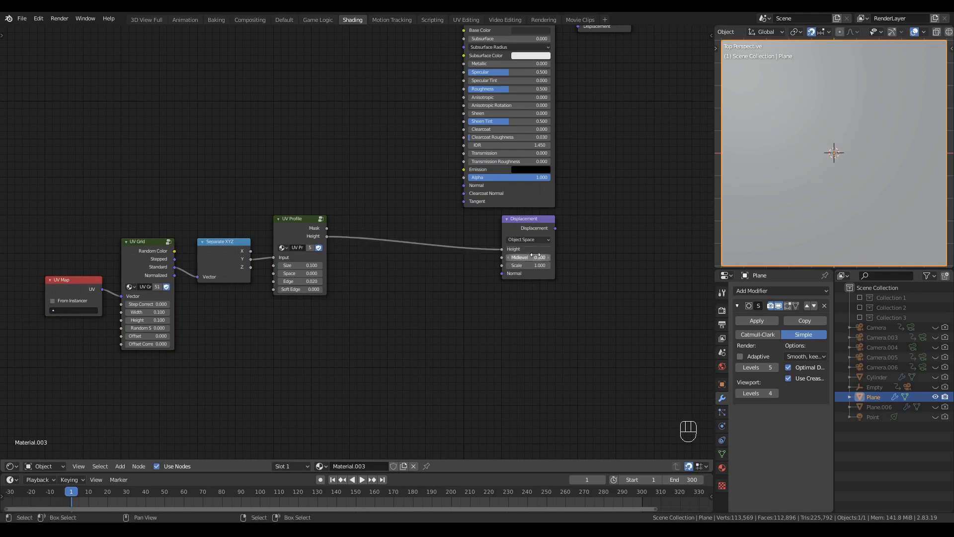
middle_click_drag(604, 235, 555, 295)
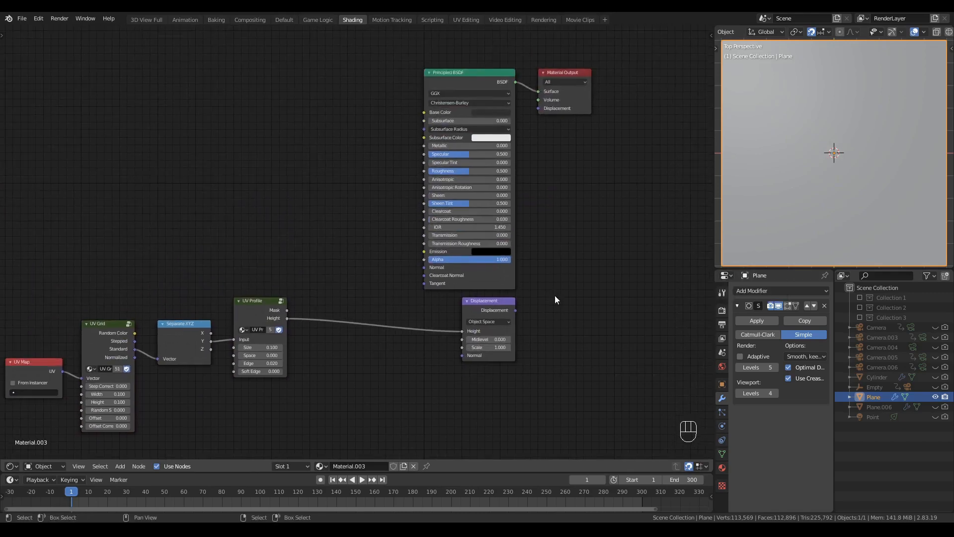
left_click_drag(509, 315, 571, 112)
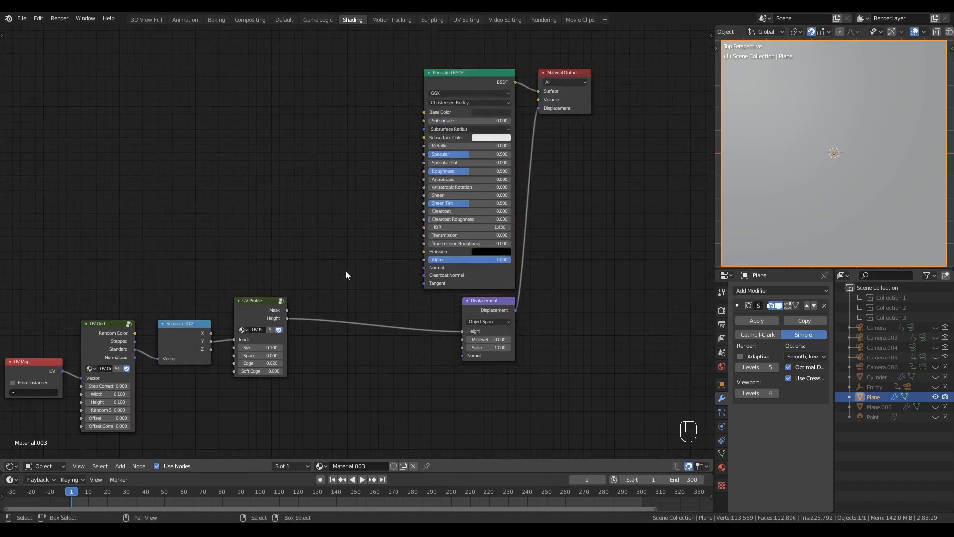
- Preview the displaced plane in rendered shading from a low side angle with the plane deselected
scroll(470, 243, "down", 2)
key("z")
left_click(835, 127)
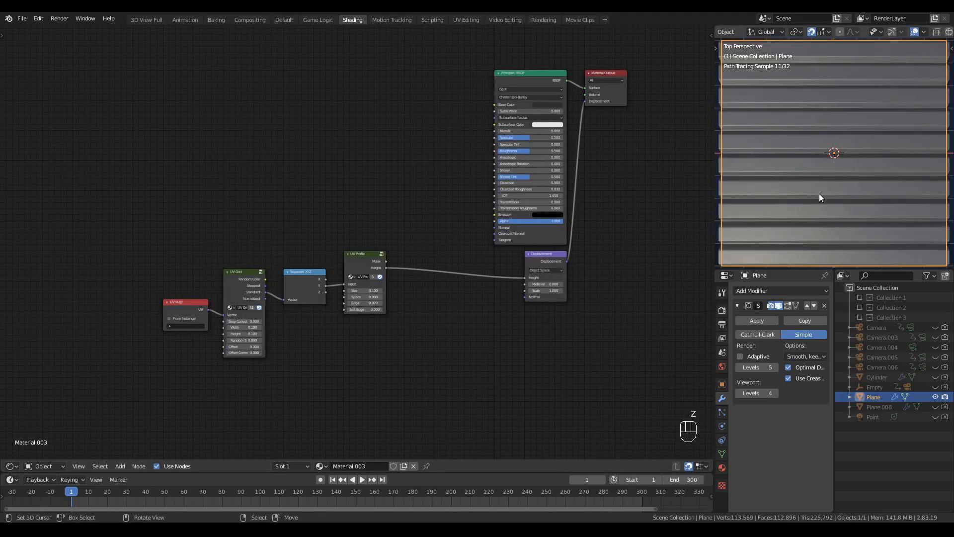
middle_click_drag(812, 218, 882, 187)
key("alt+a")
- Mute the UV Profile node and examine the displacement produced by the raw grid gradient from another angle
scroll(387, 338, "up", 3)
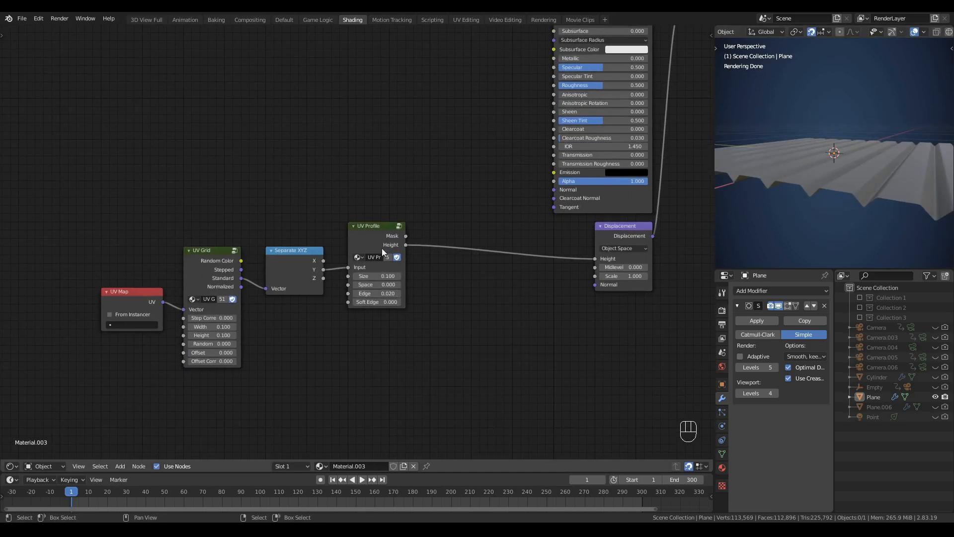
left_click(368, 231)
key("m")
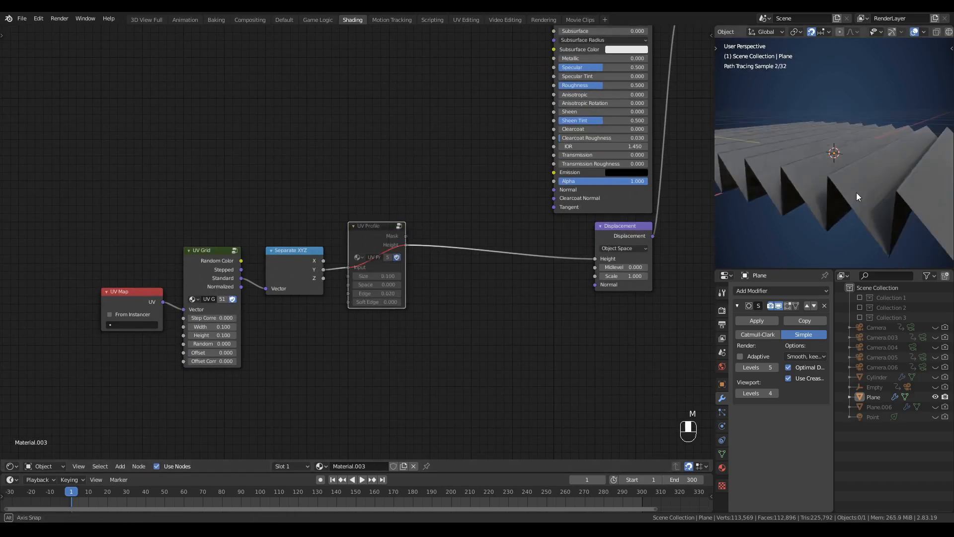
middle_click_drag(857, 192, 767, 203)
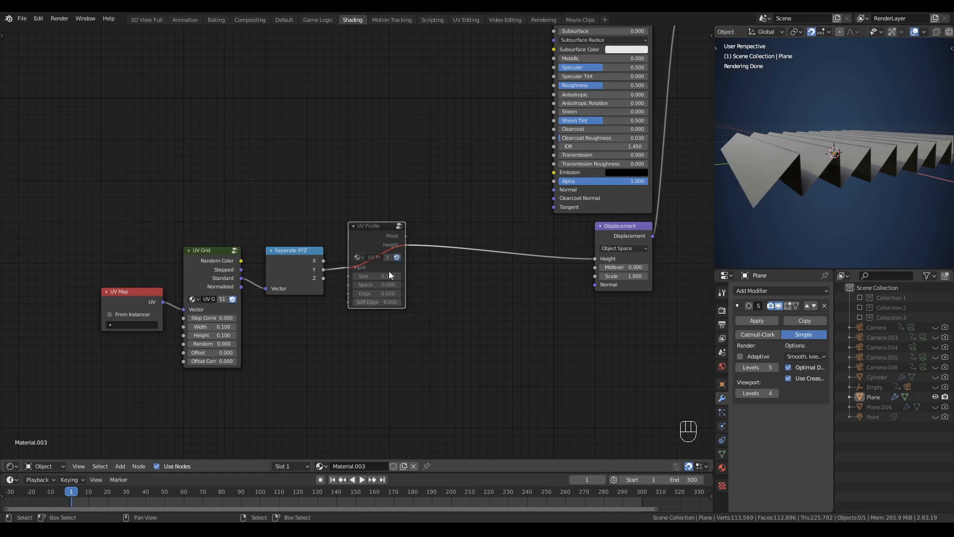
- Unmute the UV Profile node and set its Soft Edge to 1
key("m")
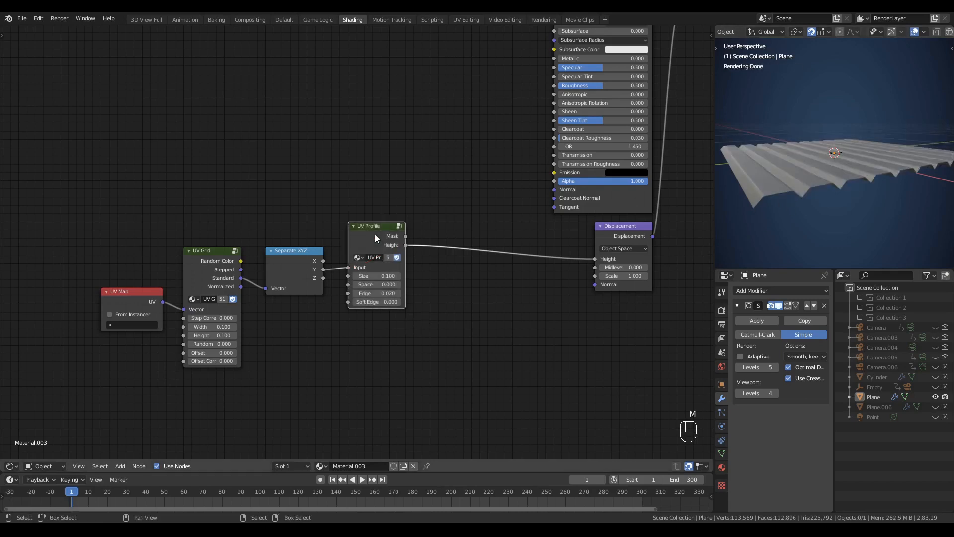
mouse_move(764, 200)
middle_mouse_down()
mouse_move(779, 209)
mouse_move(765, 198)
middle_mouse_up()
left_click_drag(374, 302, 400, 302)
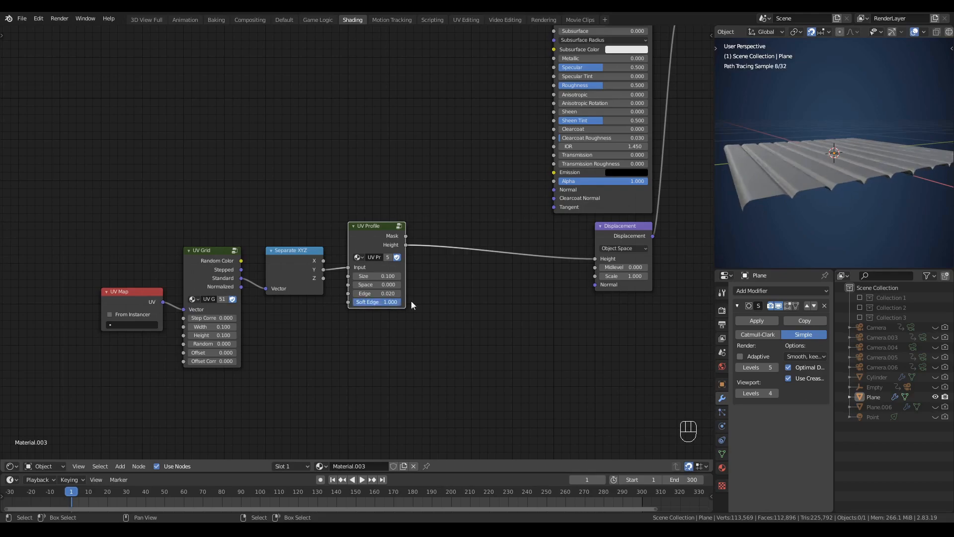
- Frame the displaced plane from the top and inspect its rendered ridges with the plane deselected
key("alt+q")
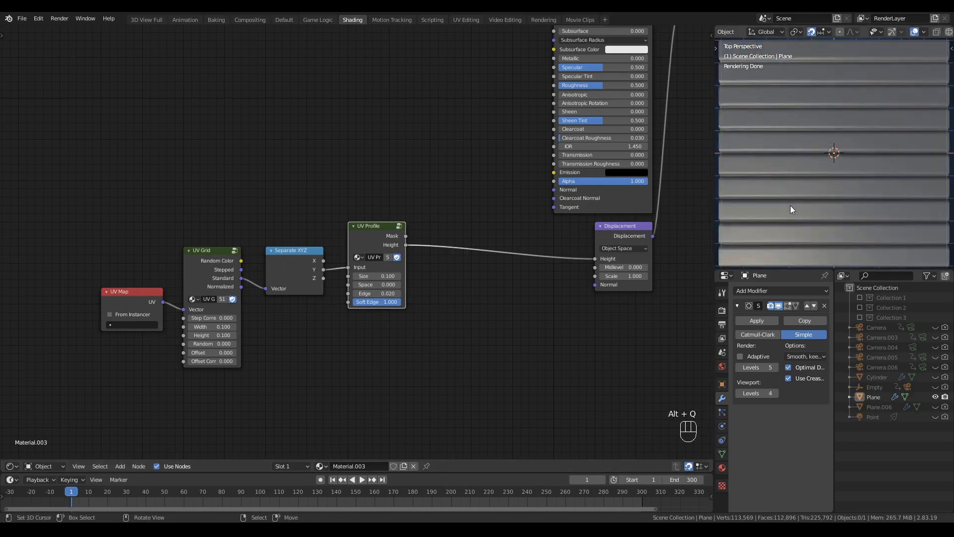
mouse_move(790, 204)
middle_mouse_down()
mouse_move(797, 147)
mouse_move(800, 200)
middle_mouse_up()
left_click(800, 201)
key("KP_Decimal")
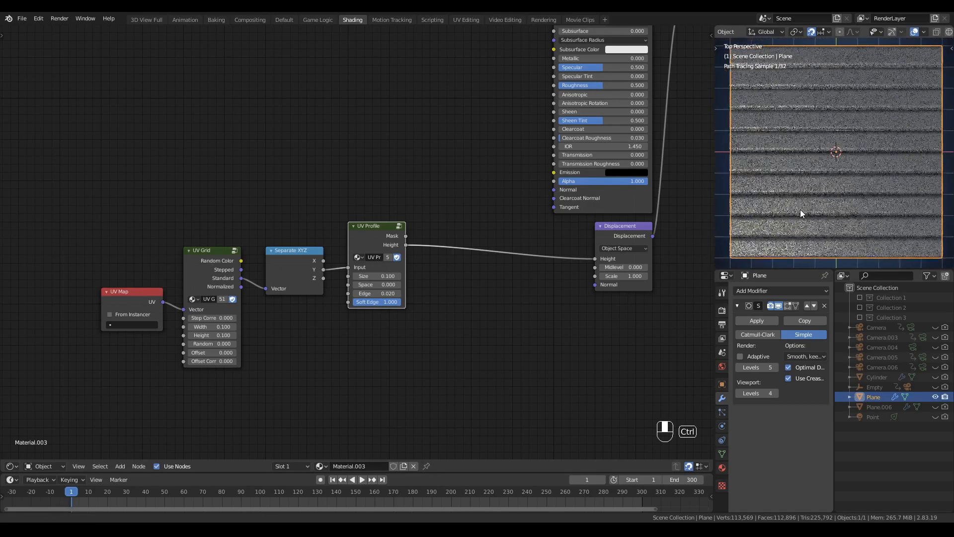
key("alt+a")
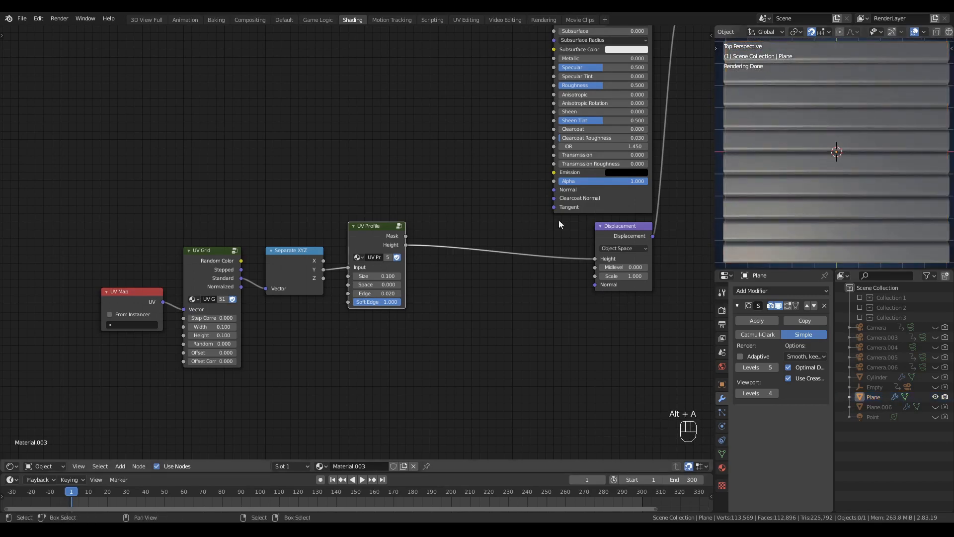
- Move the UV Map, UV Grid, Separate XYZ and UV Profile nodes horizontally farther away from the Displacement node
scroll(333, 187, "down", 2)
middle_click_drag(333, 187, 430, 207)
left_click_drag(508, 216, 126, 381)
middle_click_drag(130, 379, 235, 389)
key("g")
key("x")
left_click(48, 341)
middle_click_drag(66, 292, 67, 336)
left_click(130, 319)
- Duplicate the UV Map and Separate XYZ nodes above the originals, link the copies together, and preview the copied X output
scroll(126, 327, "up", 1)
left_click(46, 354)
key("shift+d")
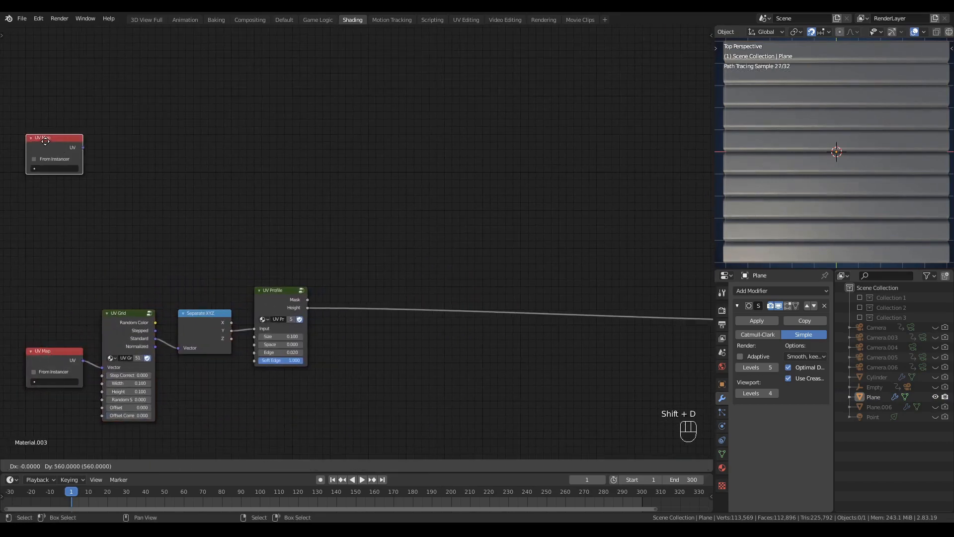
left_click(47, 141)
left_click(205, 319)
key("shift+d")
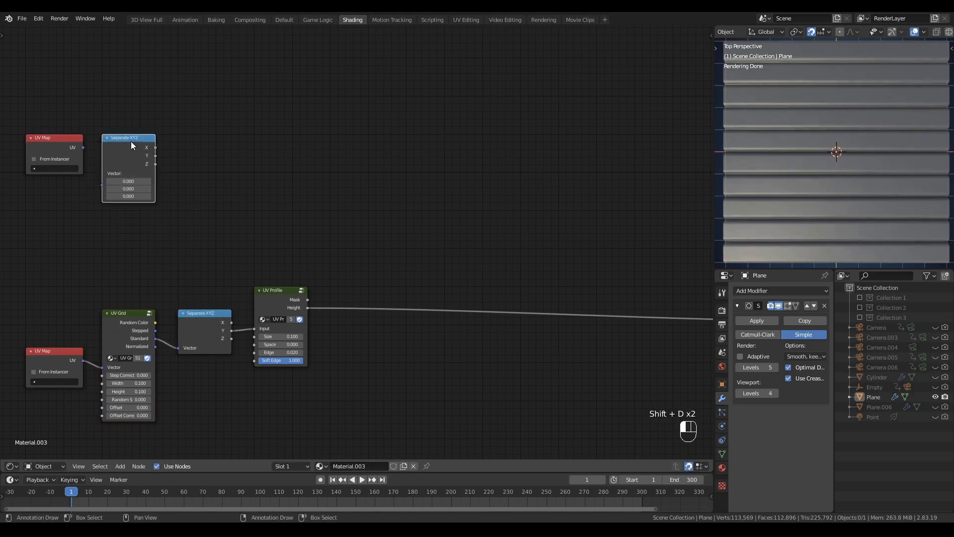
left_click(130, 141)
right_click_drag(106, 153, 135, 144, "alt")
left_click(135, 142, "ctrl+shift")
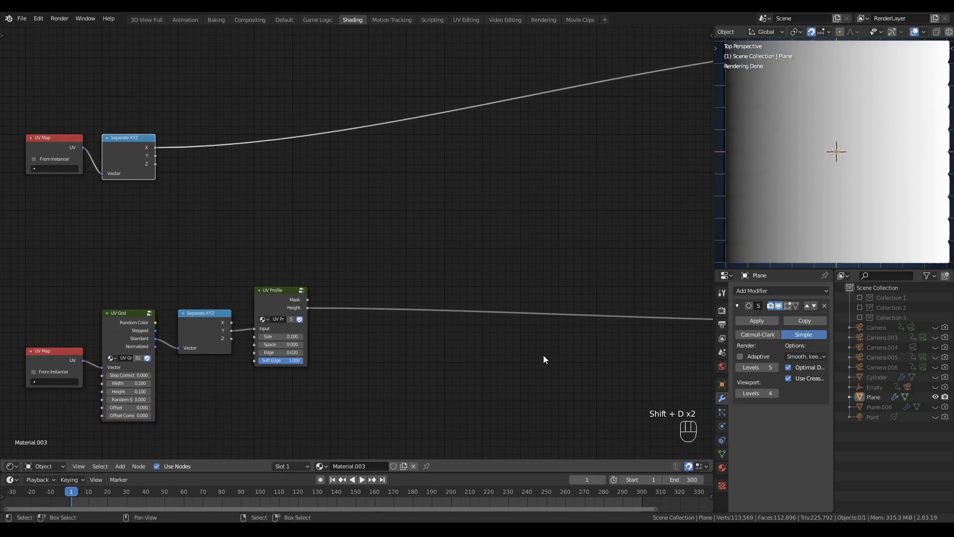
- Cut the Displacement node's link to the Material Output and disable the plane's subdivision modifier
scroll(705, 274, "down", 3, "ctrl")
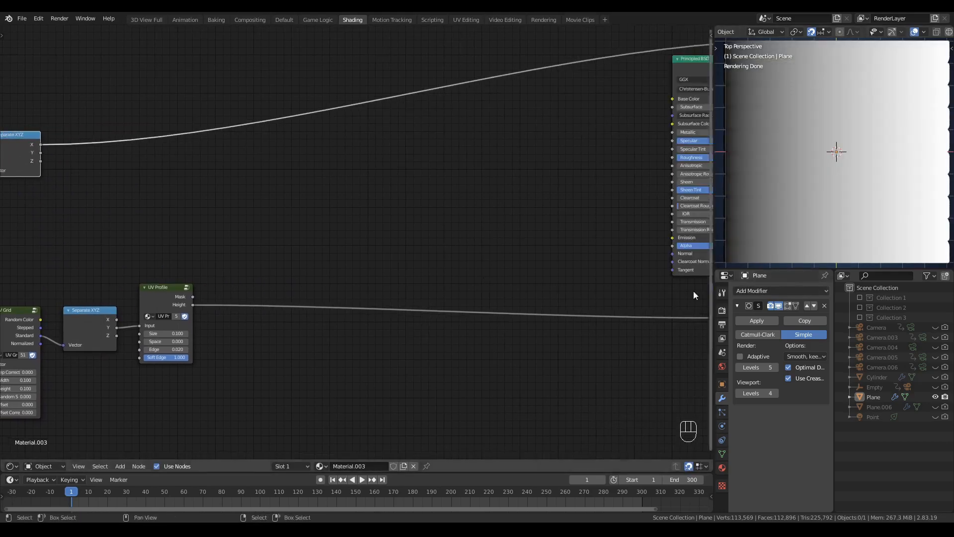
scroll(693, 290, "down", 4, "ctrl")
right_click_drag(612, 149, 669, 211, "ctrl")
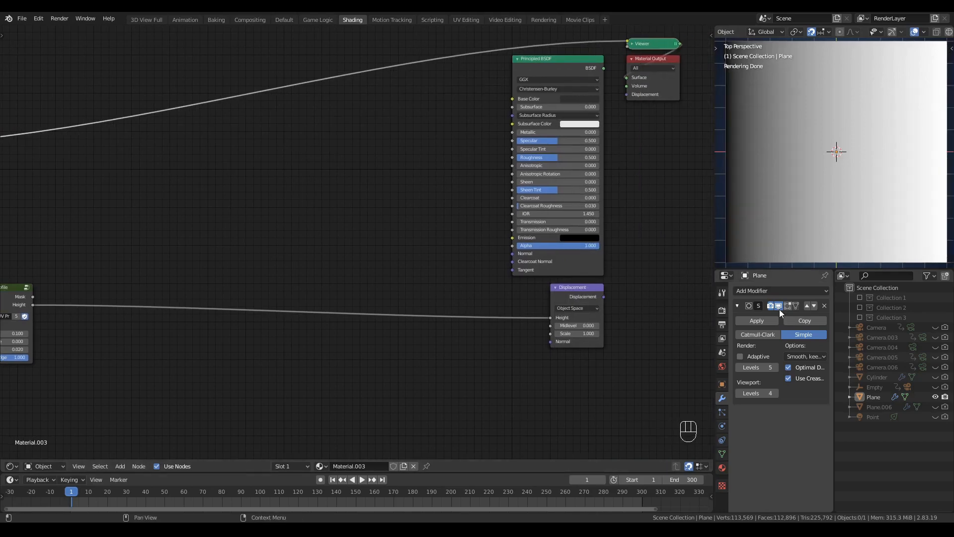
left_click(778, 306)
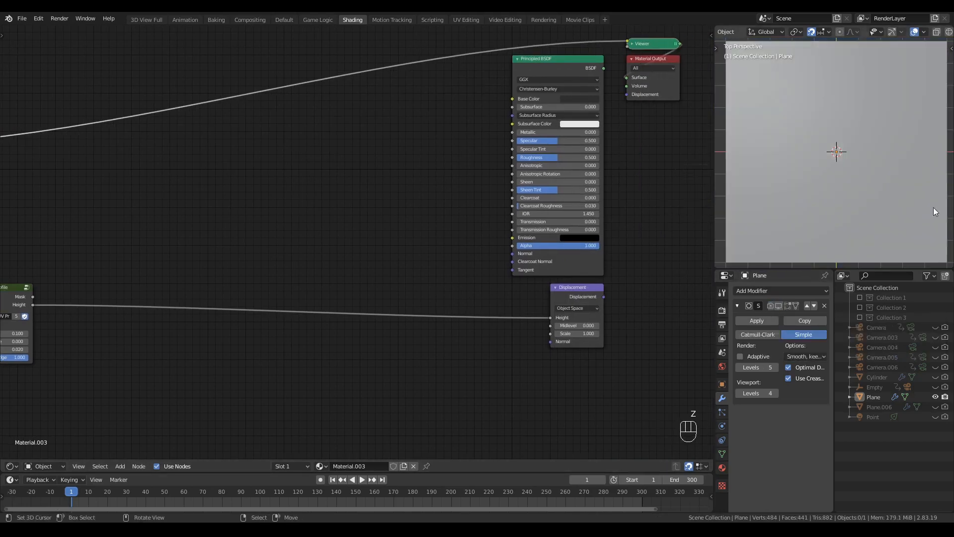
- Disconnect the Mix node from the Background node in the World shader, and return to the plane's material nodes
scroll(171, 415, "down", 1)
left_click(43, 466)
left_click(43, 443)
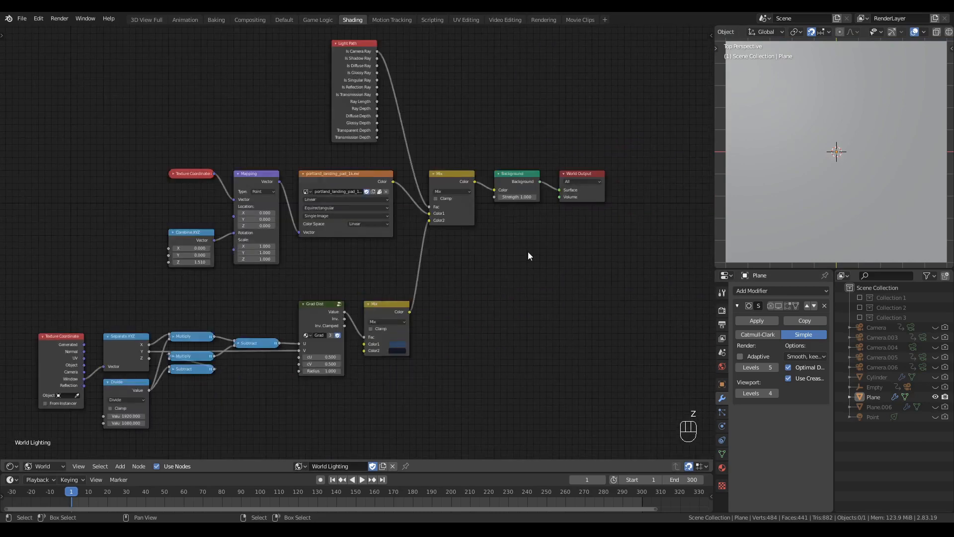
right_click_drag(475, 171, 484, 198, "ctrl")
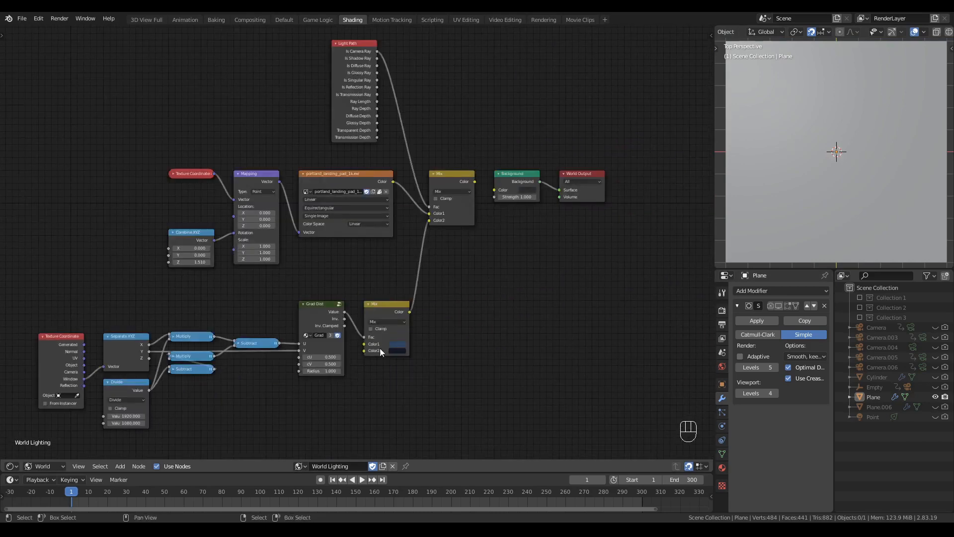
left_click(43, 466)
left_click(56, 457)
scroll(113, 334, "down", 4)
middle_click_drag(113, 334, 603, 342)
middle_click_drag(297, 366, 321, 347)
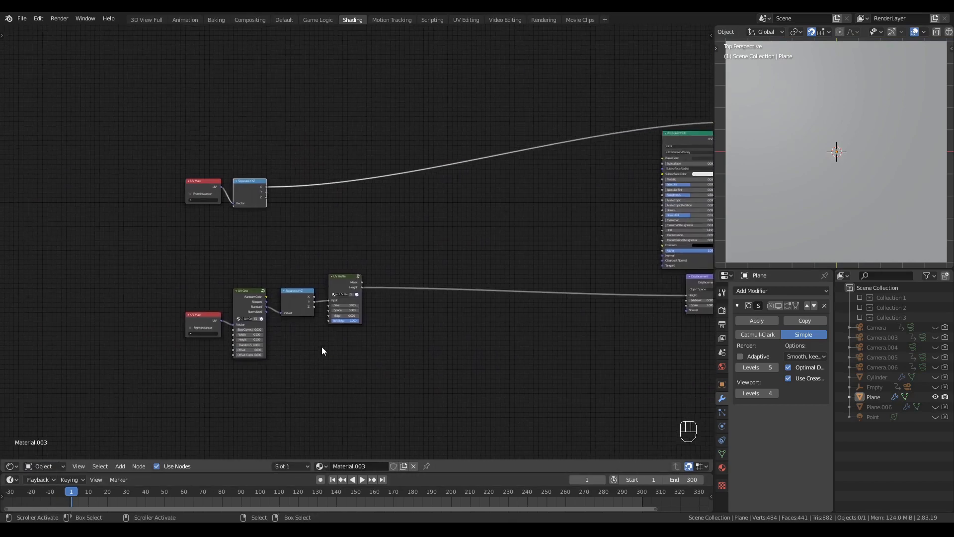
scroll(321, 347, "up", 5)
scroll(338, 198, "up", 2)
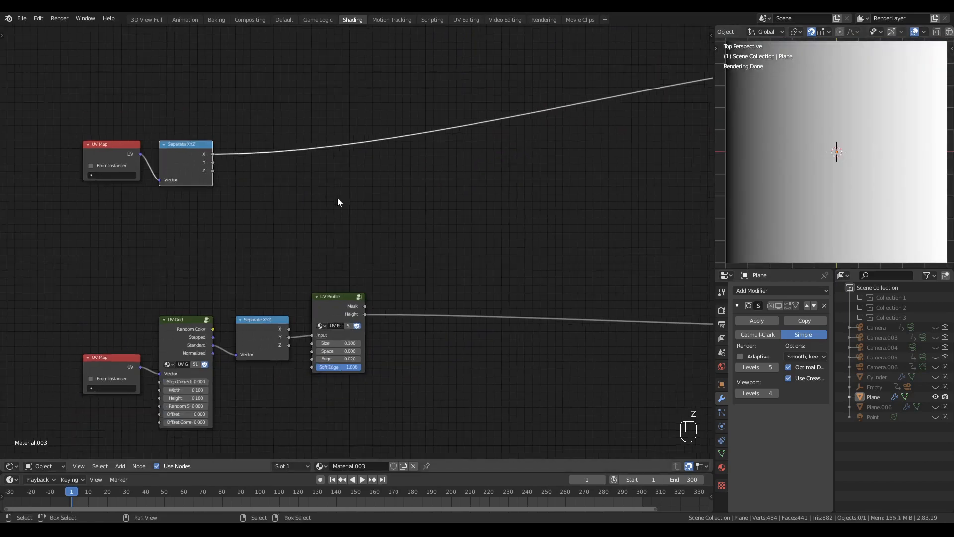
- Add a Math node set to Sine and insert it after the upper Separate XYZ's X output, ahead of the Viewer
middle_click_drag(338, 198, 292, 193)
scroll(297, 203, "down", 2)
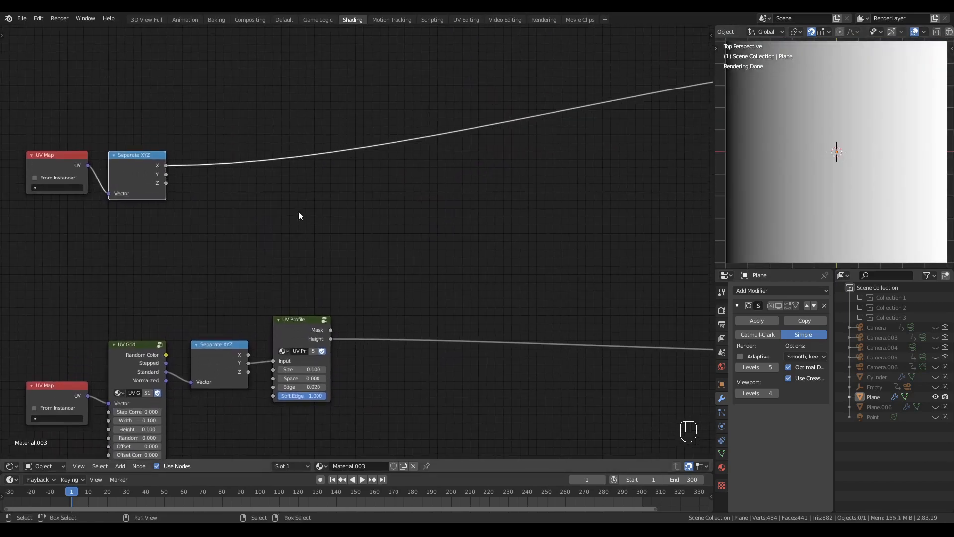
key("shift+a")
mouse_move(282, 198)
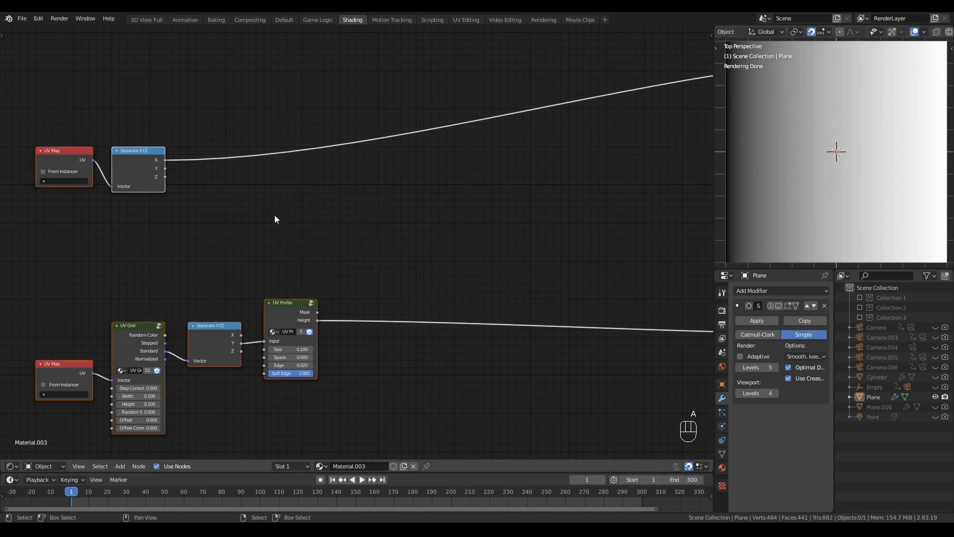
key("alt+a")
key("shift+a")
mouse_move(271, 230)
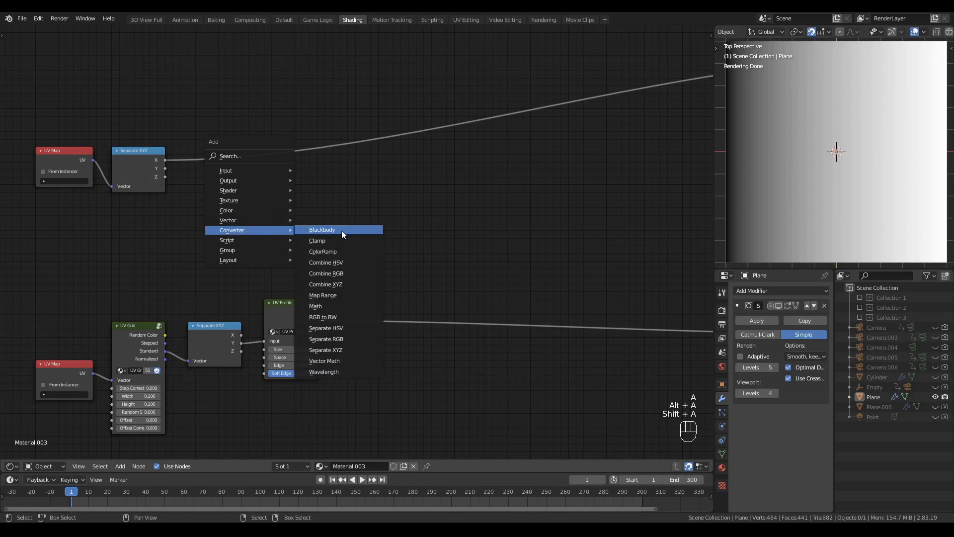
left_click(315, 306)
left_click(344, 163)
left_click(365, 186)
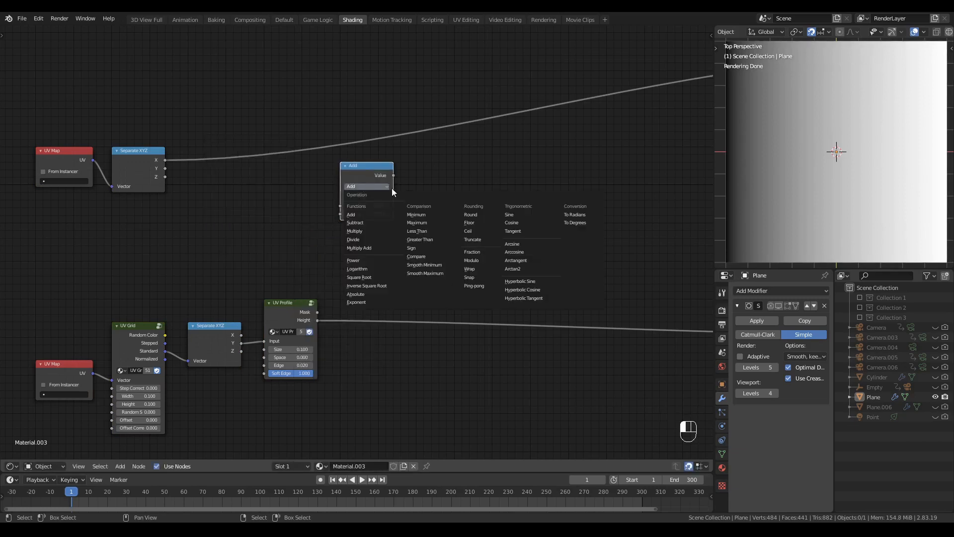
left_click(509, 214)
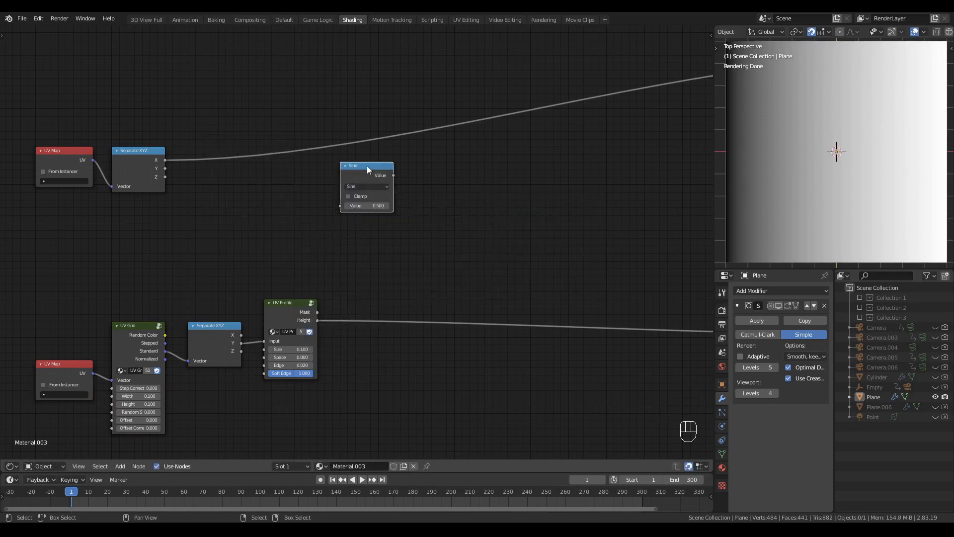
left_click_drag(367, 166, 398, 153)
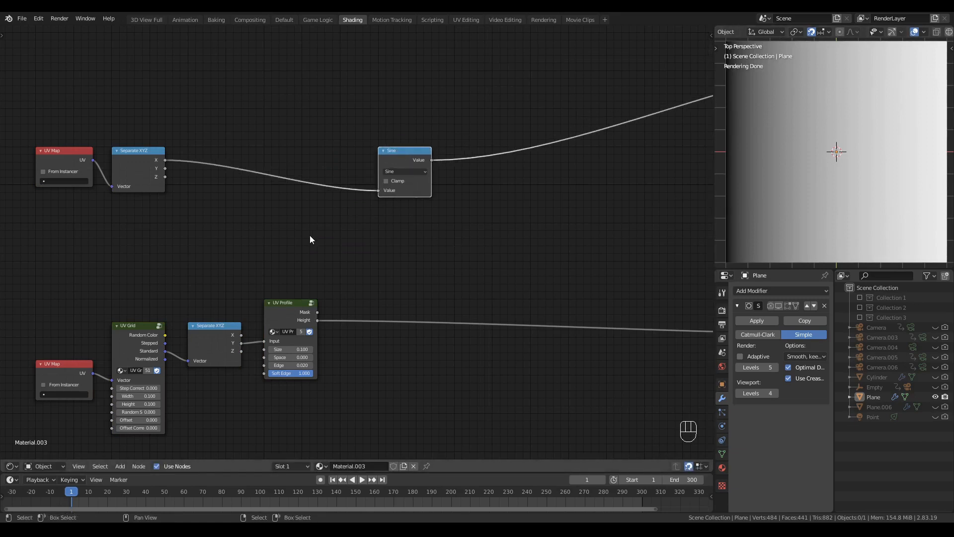
left_click(395, 153)
- Insert a Multiply Math node between the upper Separate XYZ and the Sine node, with its second value set to pi
key("shift+a")
mouse_move(299, 229)
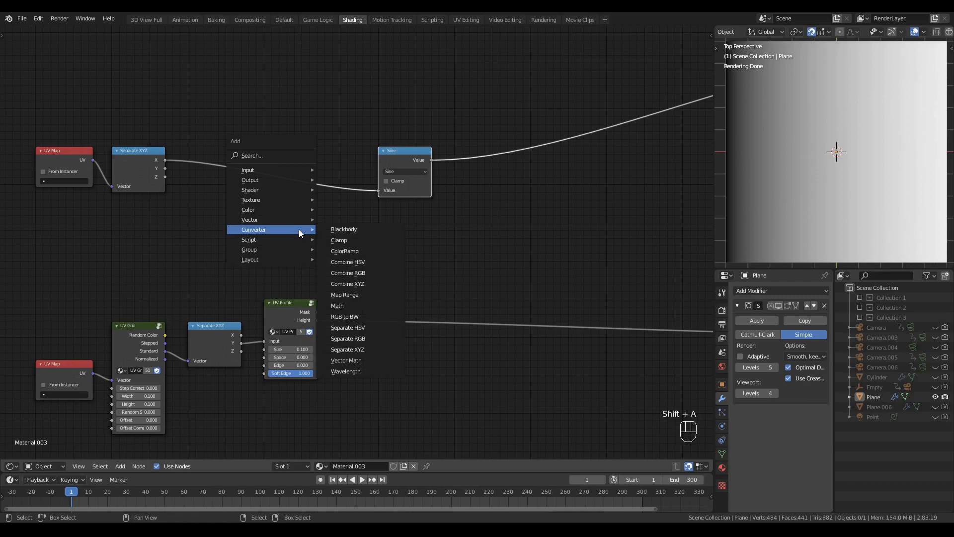
left_click(361, 229)
left_click(262, 211)
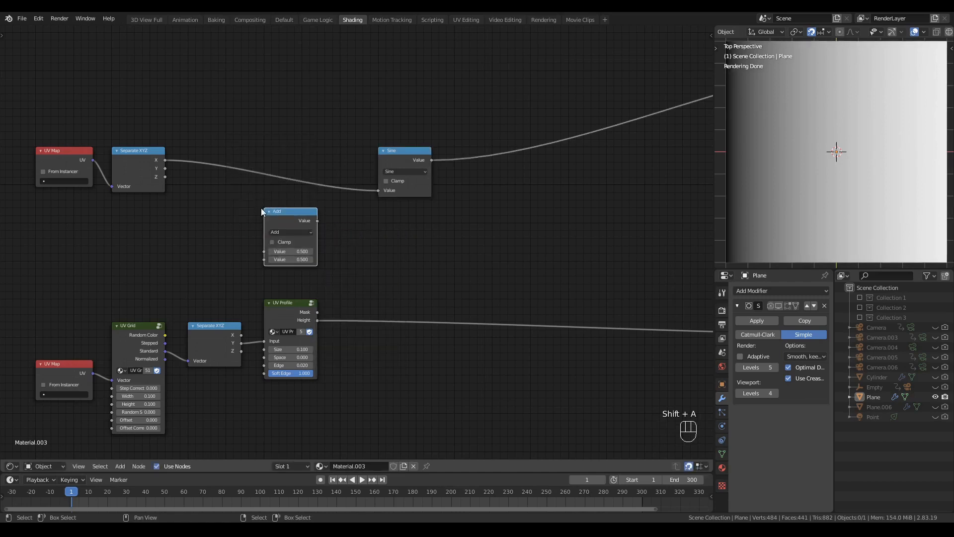
left_click(288, 232)
key("m")
left_click_drag(294, 210, 332, 143)
double_click(332, 198)
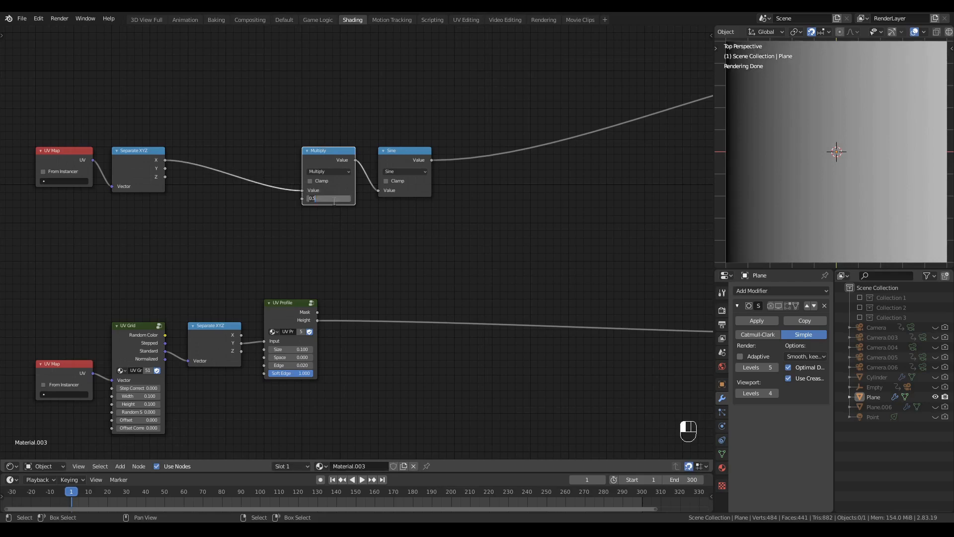
type("pi")
key("Return")
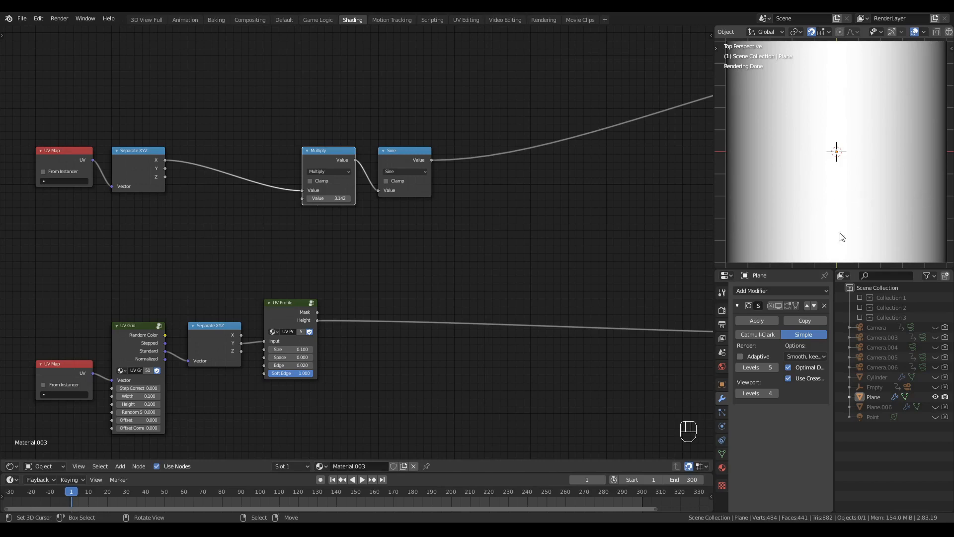
- Set the Multiply node's second value to pi*2 and inspect the resulting sine pattern on the plane
mouse_move(842, 237)
middle_mouse_down()
mouse_move(842, 164)
mouse_move(840, 218)
middle_mouse_up()
key("alt+q")
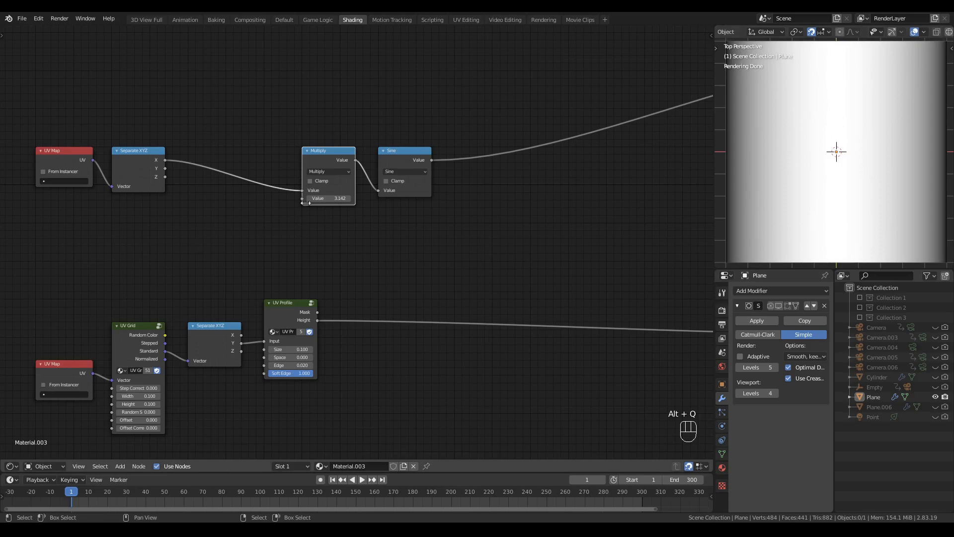
left_click(332, 199)
type("pi*2")
key("Return")
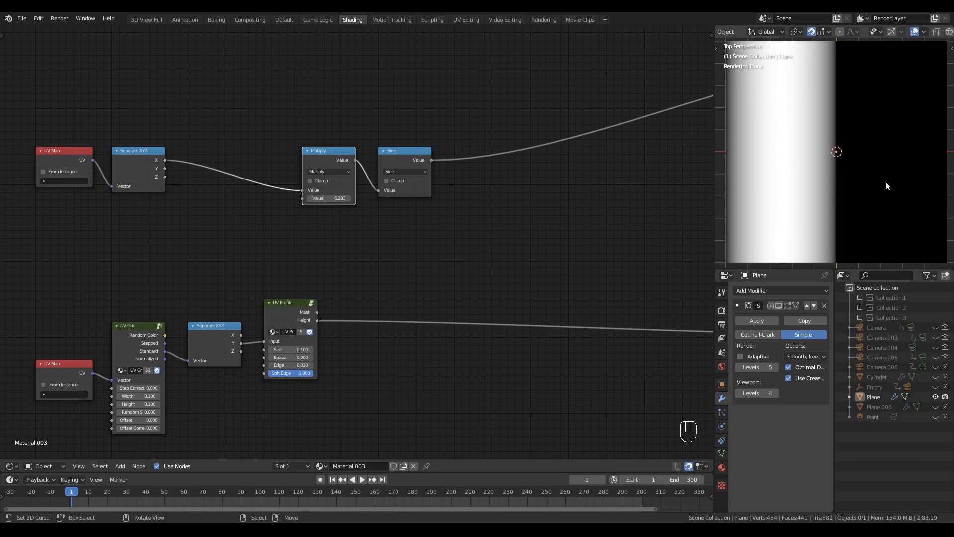
middle_click_drag(869, 202, 863, 164)
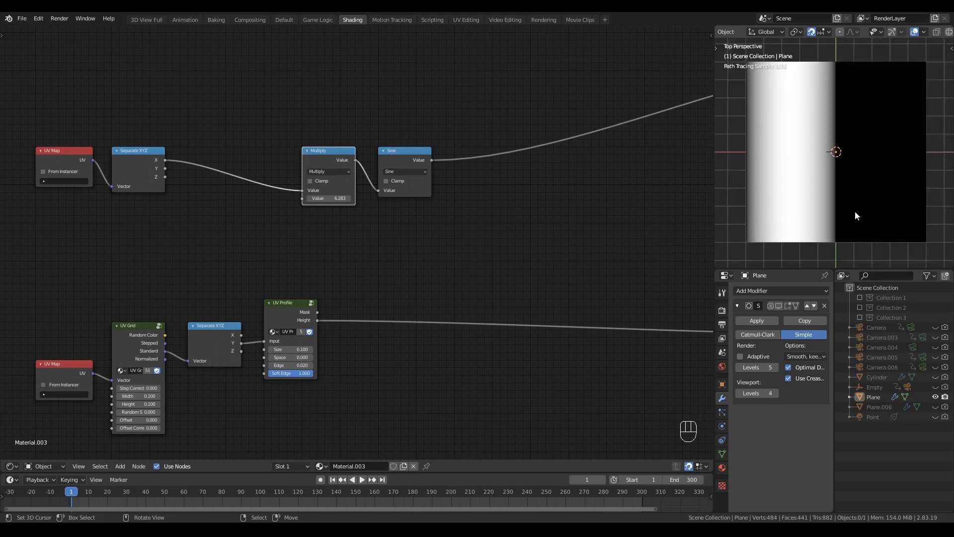
middle_click_drag(855, 210, 825, 191)
key("alt+q")
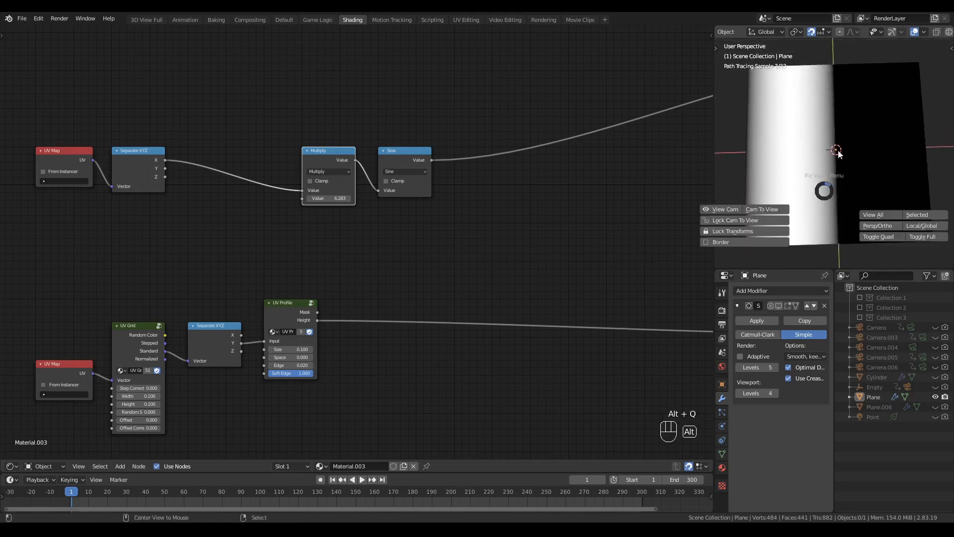
left_click(838, 152)
- Duplicate the Multiply node and place the copy between and slightly below the upper Separate XYZ and the original Multiply
left_click(399, 150)
left_click(323, 150)
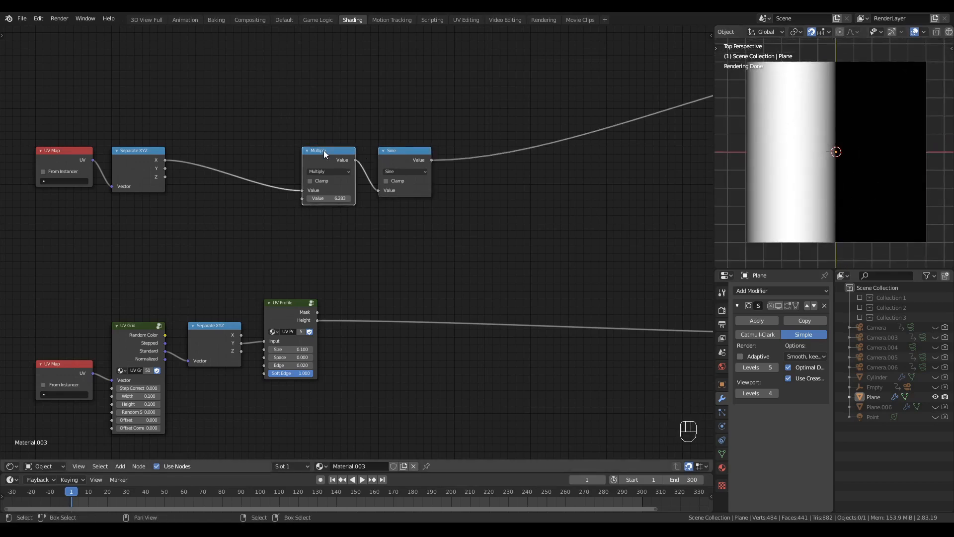
left_click(332, 198)
left_click(320, 221)
middle_click_drag(318, 220, 357, 210)
key("shift+d")
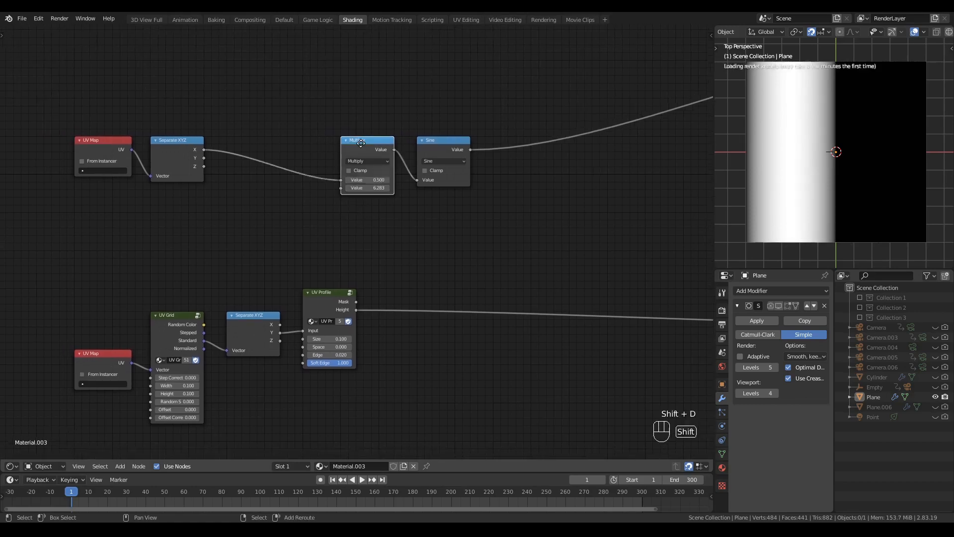
left_click(251, 184)
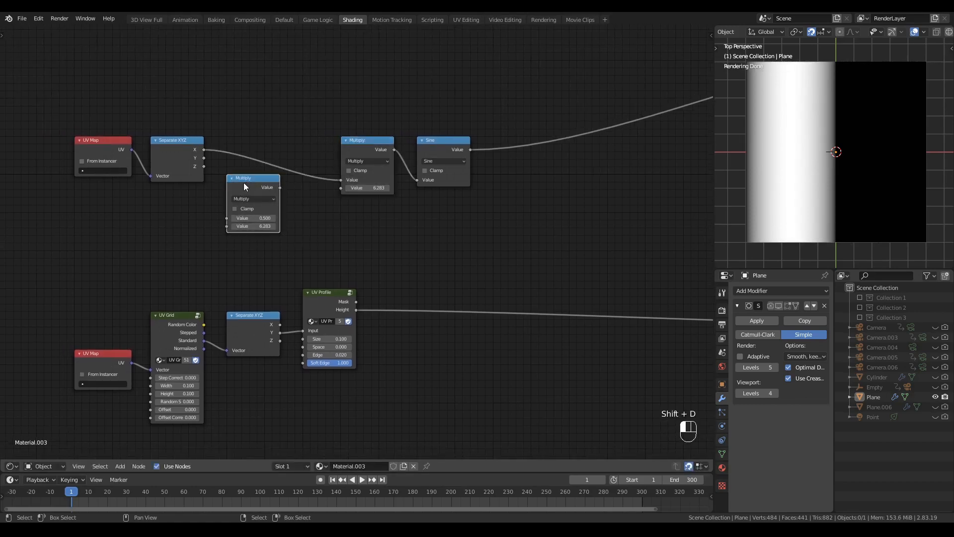
- Set the copied Multiply node's two values to 2 and pi
left_click(257, 219)
type("2")
key("Return")
left_click(254, 225)
type("pi")
key("Return")
left_click(316, 250)
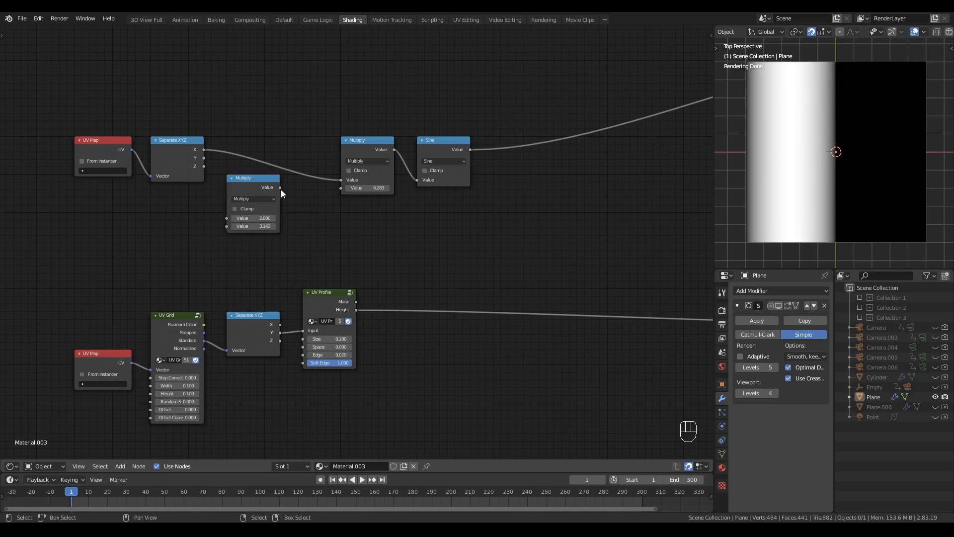
- Link the copied Multiply's output to the original Multiply's second value, move the copy closer, and set its first value to 3
left_click_drag(280, 188, 340, 188)
left_click_drag(244, 182, 282, 182)
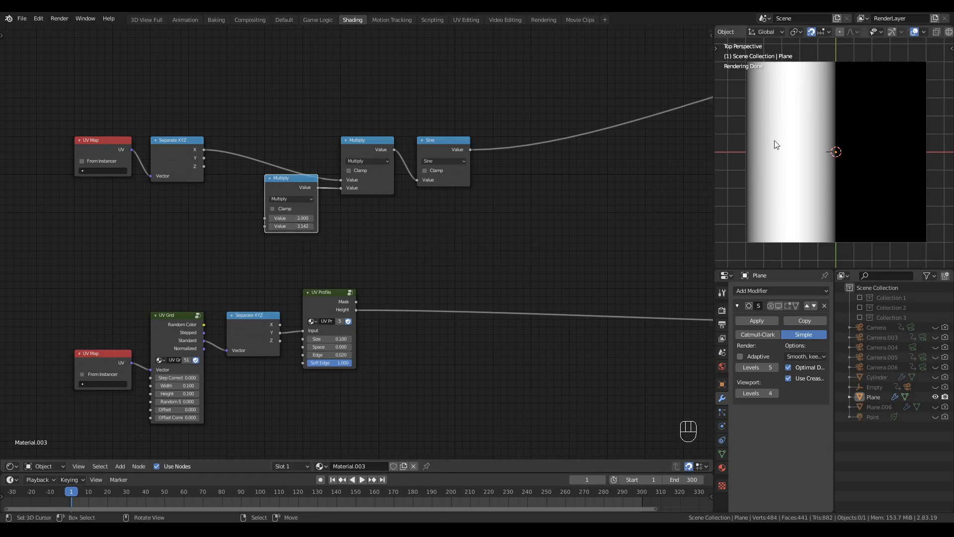
left_click_drag(298, 218, 322, 217, "ctrl")
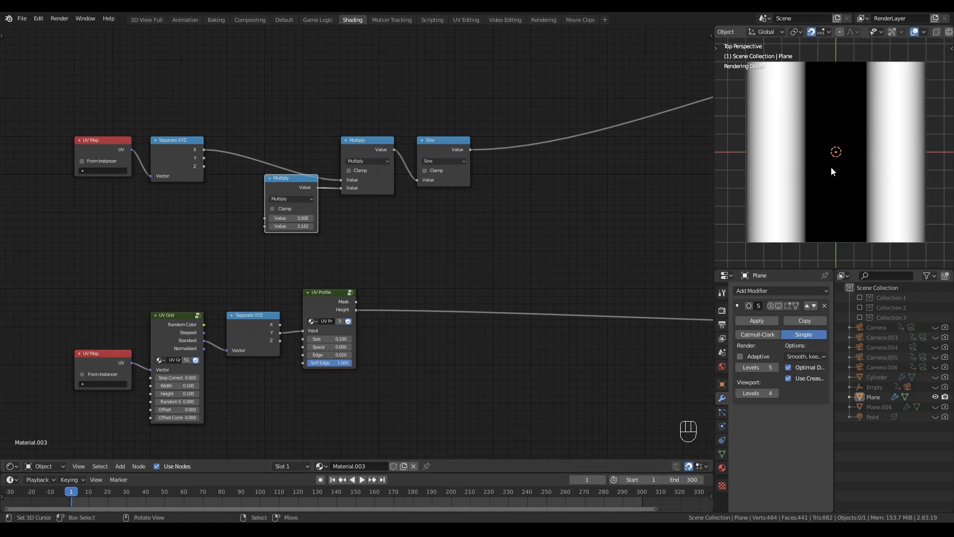
- Try larger first values on the lower Multiply node in the sine setup, finishing with 10
left_click_drag(303, 218, 351, 217, "ctrl")
left_click(293, 217)
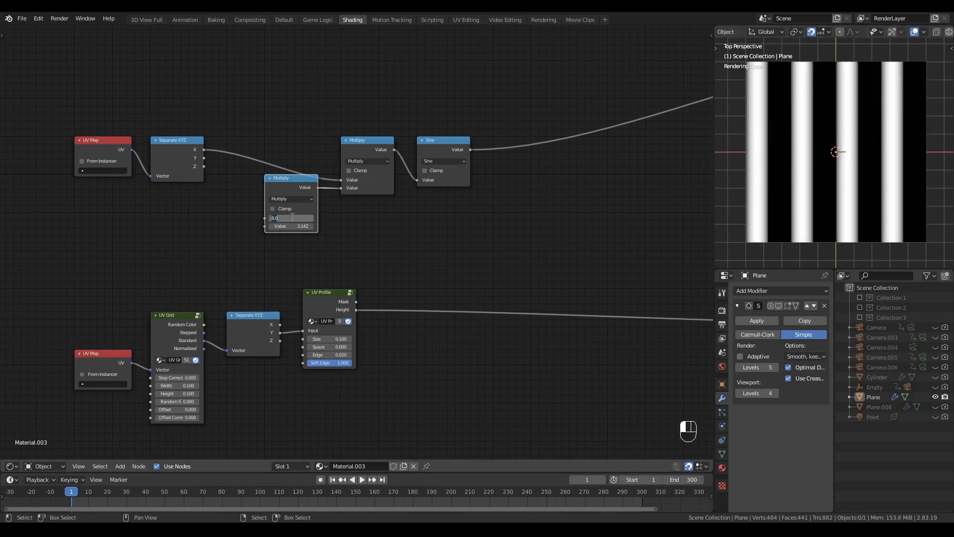
type("10")
key("Return")
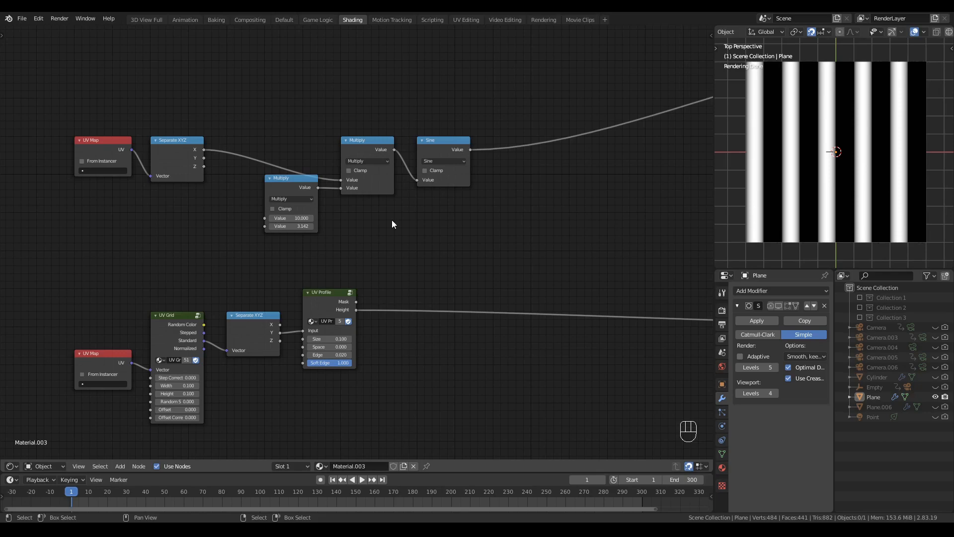
- Place the lower Multiply node beneath the upper Separate XYZ and bring the upper Multiply and Sine nodes closer to it
key("b")
left_click_drag(349, 174, 431, 206)
left_click_drag(275, 180, 275, 218)
key("g")
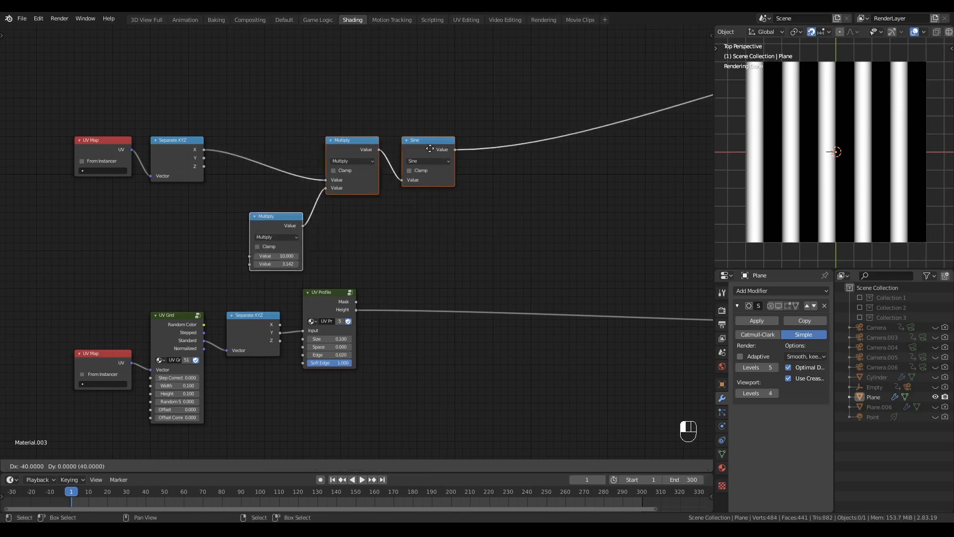
left_click(348, 191)
middle_click_drag(336, 243, 382, 225)
scroll(354, 205, "up", 1)
left_click(309, 65)
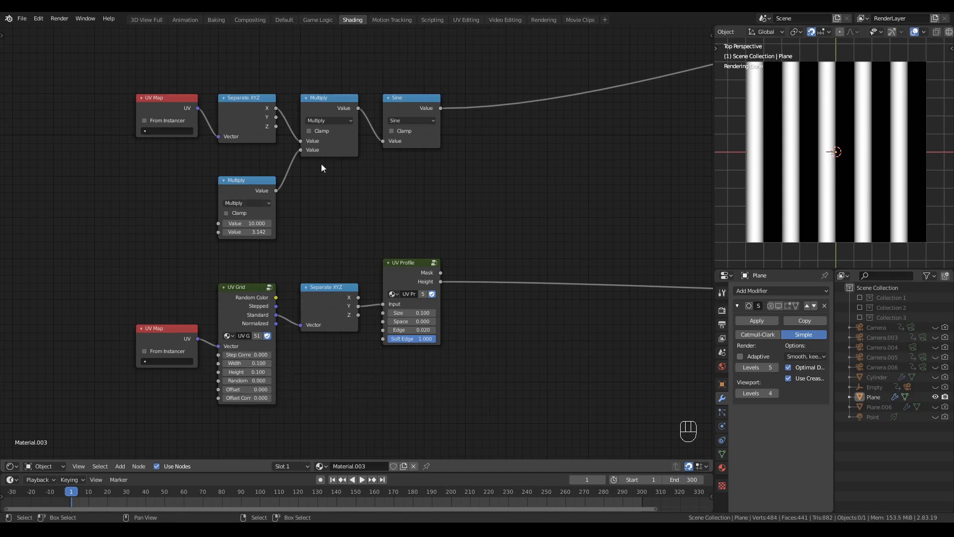
- Shift both Multiply nodes and the Sine node right along X, leaving one free column after the upper Separate XYZ
left_click_drag(301, 59, 401, 129)
left_click(264, 186, "shift")
key("g")
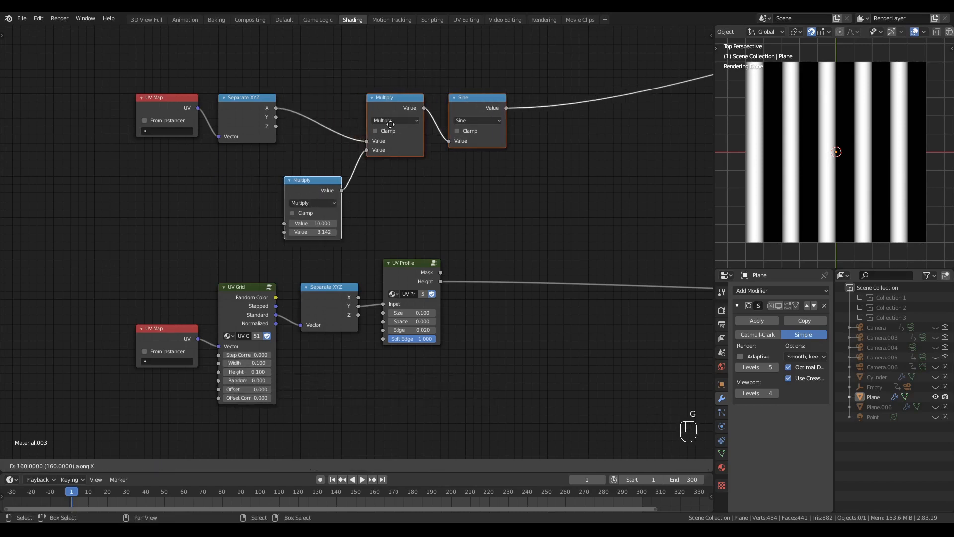
left_click(407, 125)
- Add a Value input node beneath the upper UV Map node
key("shift+a")
mouse_move(165, 180)
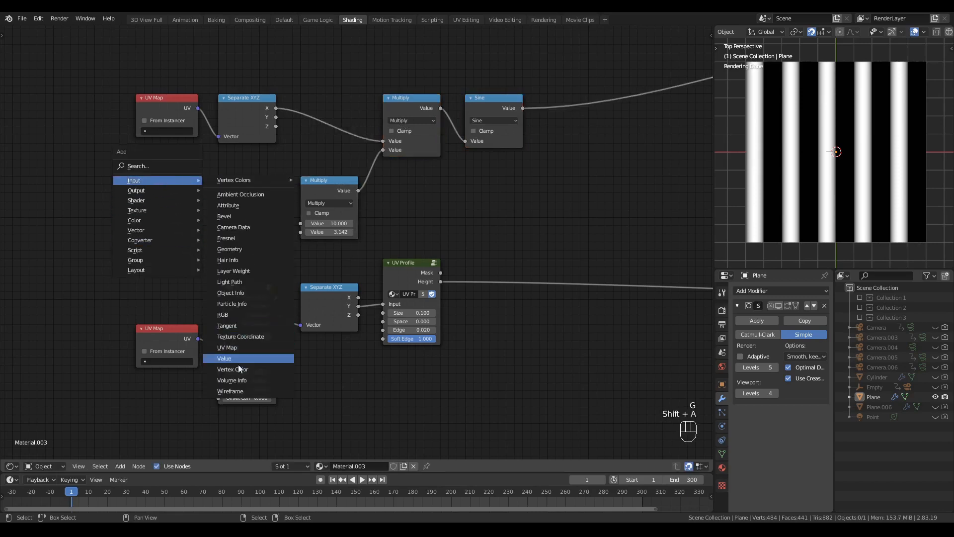
left_click(239, 354)
left_click(143, 172)
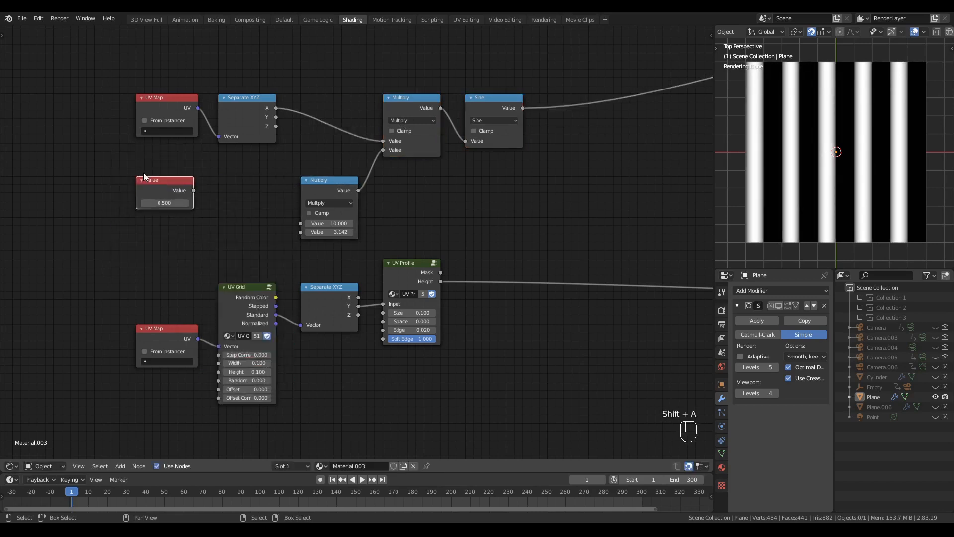
- Set the Value node to 10 and link its output to the lower Multiply's first value
left_click(160, 203)
type("10")
key("Return")
left_click(177, 250)
left_click_drag(194, 190, 295, 227)
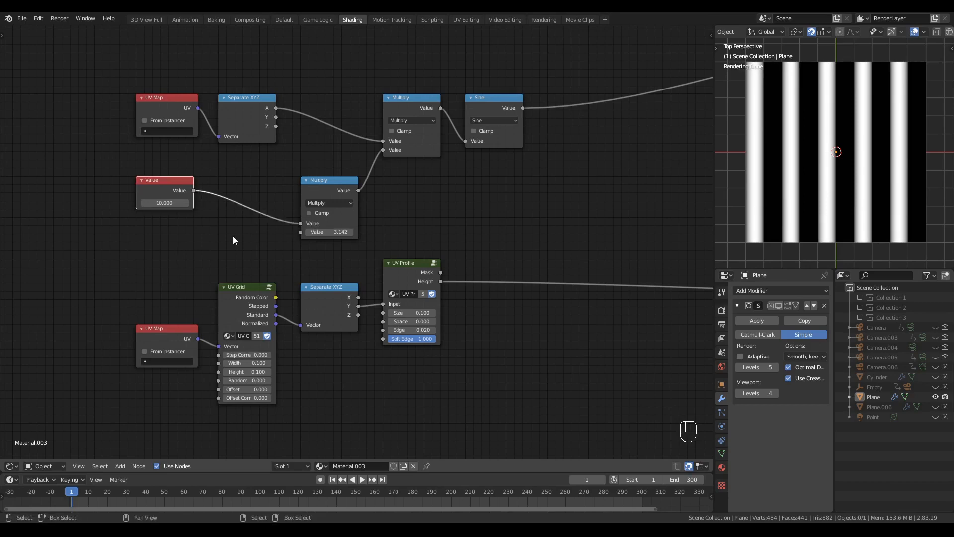
left_click(206, 216)
- Add a Math node in the free space beside the lower Multiply and set its operation to Divide
key("shift+a")
mouse_move(169, 289)
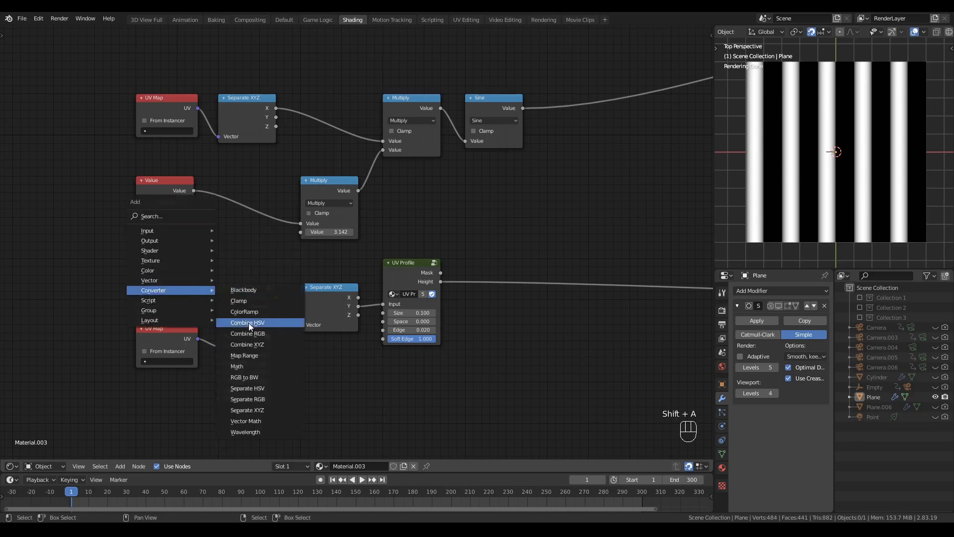
left_click(237, 366)
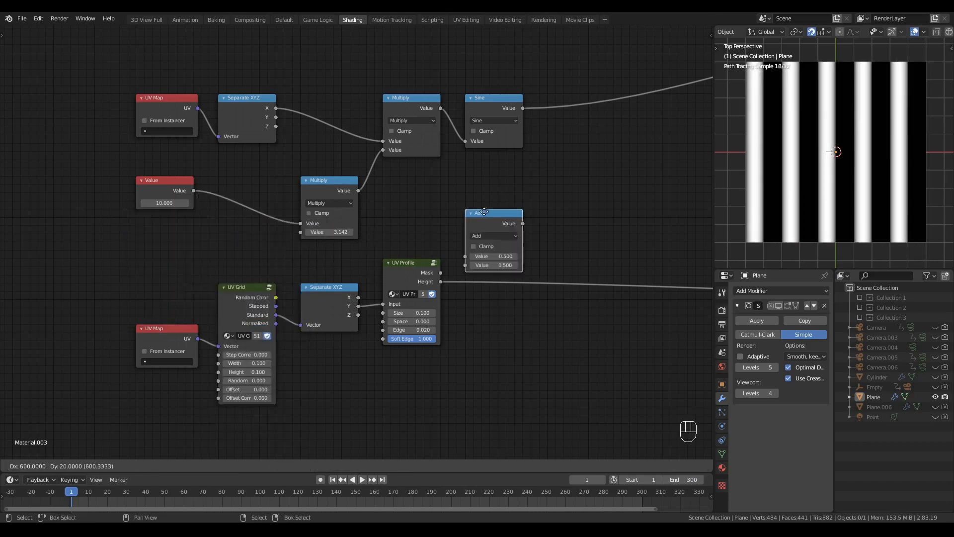
left_click(443, 188)
left_click(439, 209)
key("d")
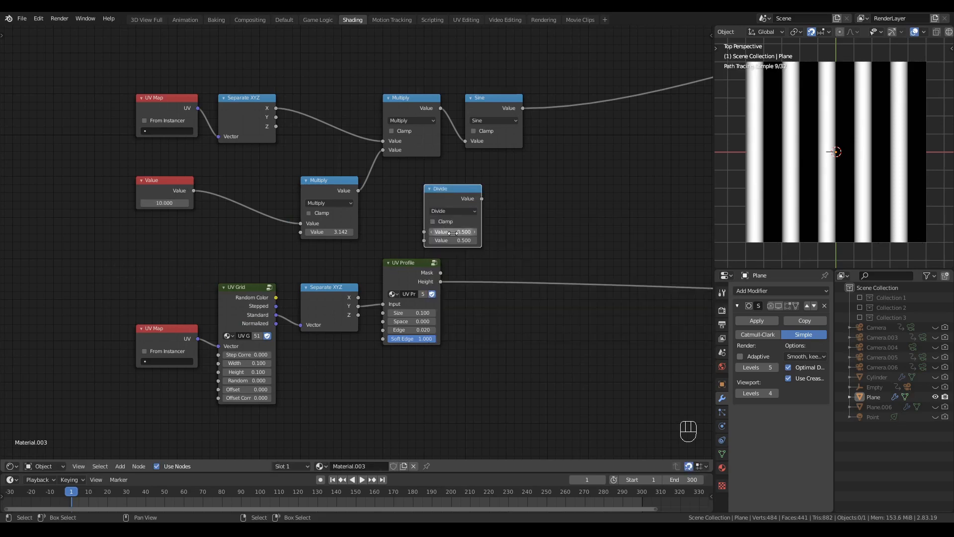
- Set the Divide node's first value to 1 and link the Value node's output to its second value
double_click(452, 231)
type("1")
key("Return")
left_click_drag(193, 191, 424, 240)
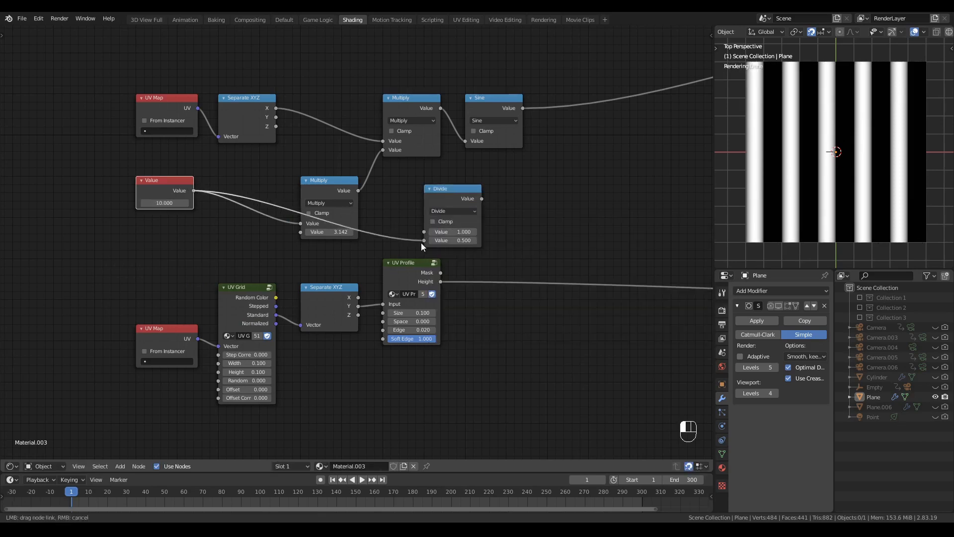
- Place the Value and Divide nodes side by side left of the lower Multiply, and link the Divide output to the UV Grid's Height
left_click_drag(463, 194, 251, 187)
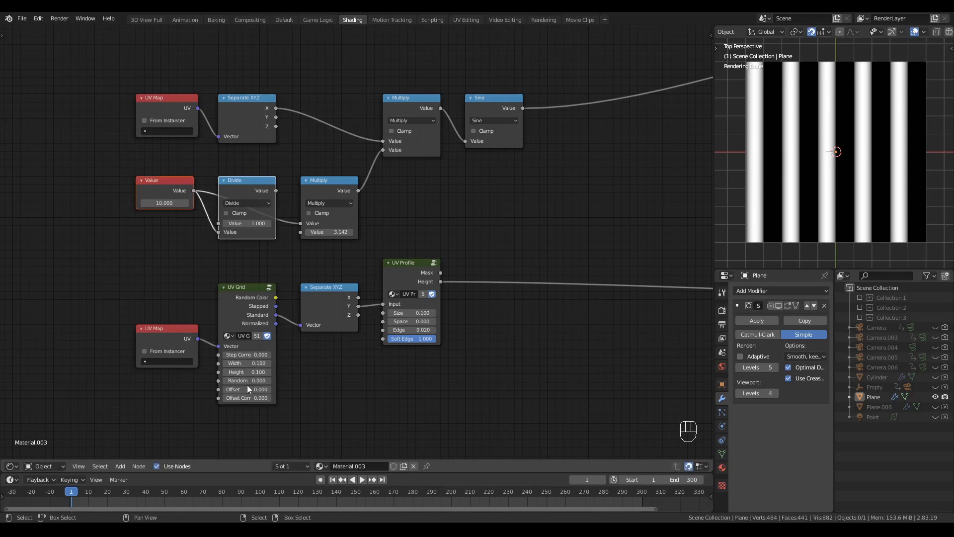
left_click_drag(163, 162, 243, 211)
key("g")
left_click(76, 200)
left_click(73, 231)
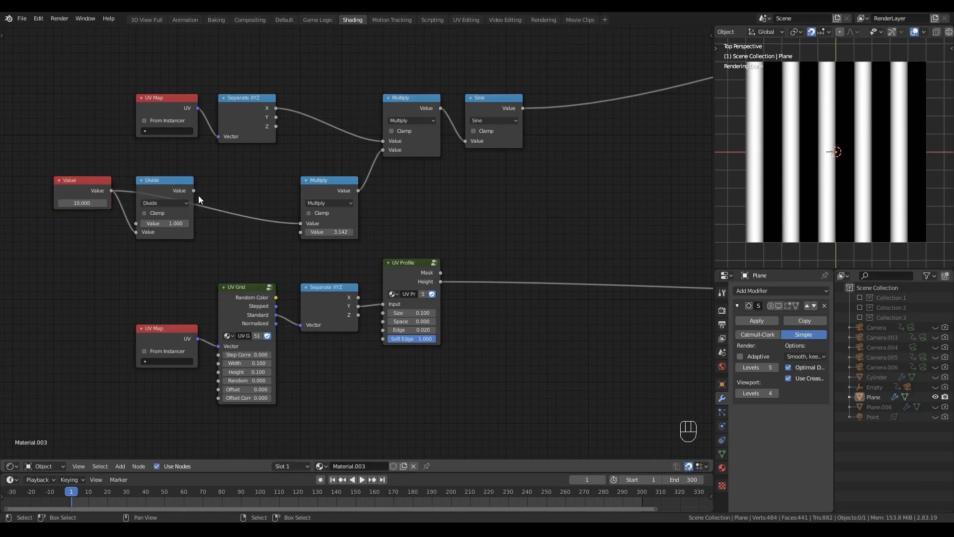
left_click_drag(195, 193, 218, 372)
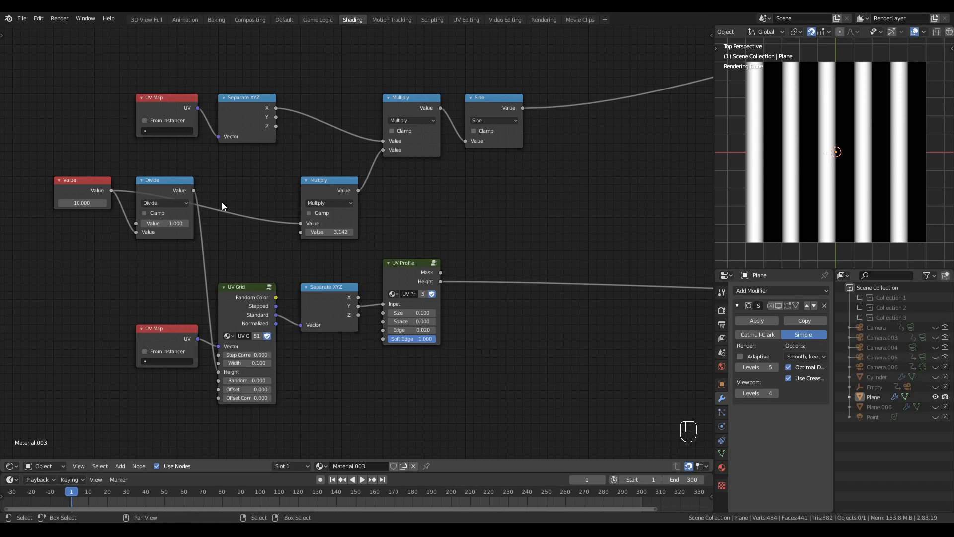
left_click(74, 184)
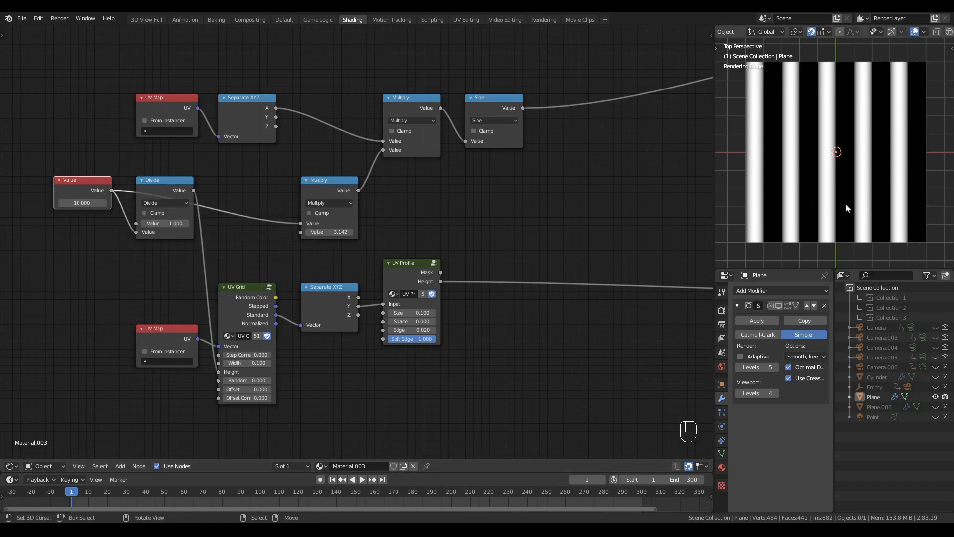
left_click(329, 182)
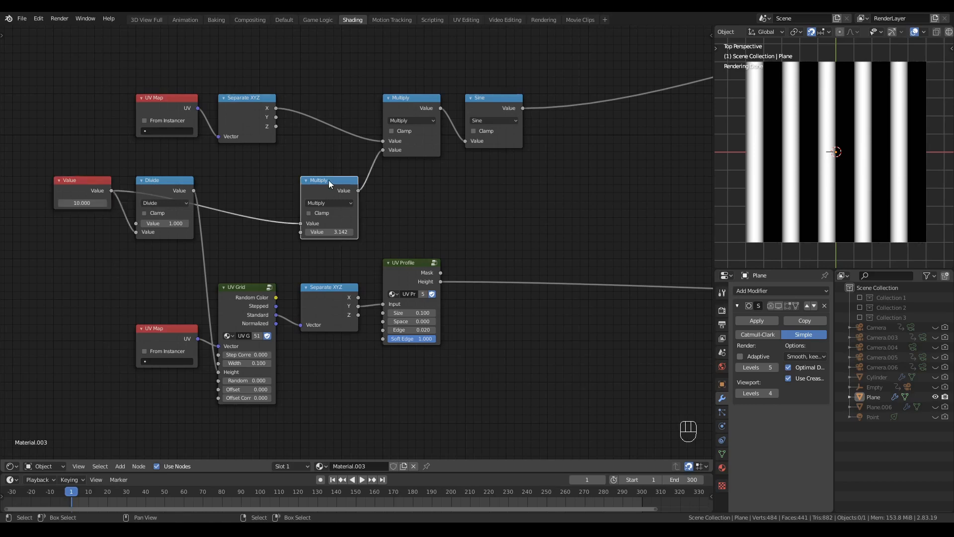
left_click(162, 191)
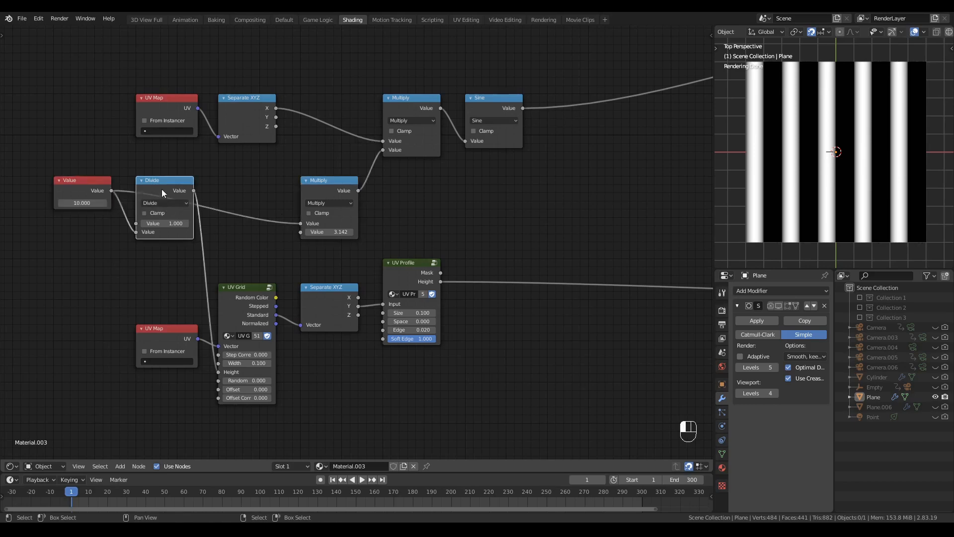
key("g")
right_click(145, 280)
left_click(239, 297)
left_click(159, 178)
left_click(175, 291)
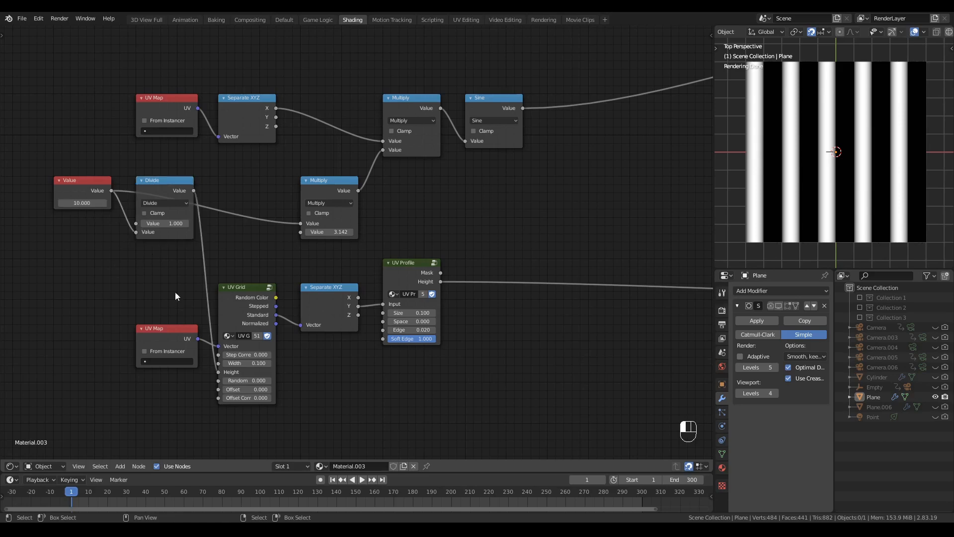
left_click_drag(327, 99, 632, 200)
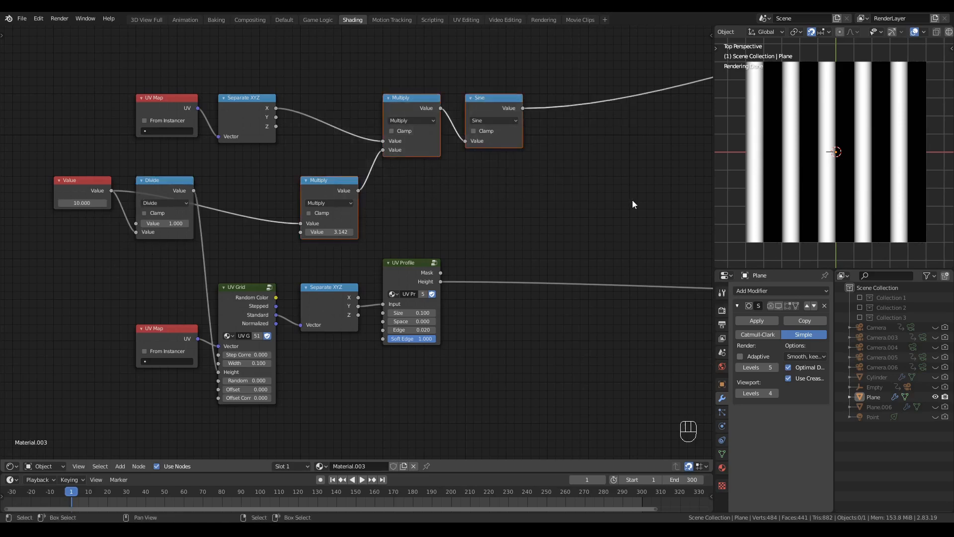
left_click(221, 223)
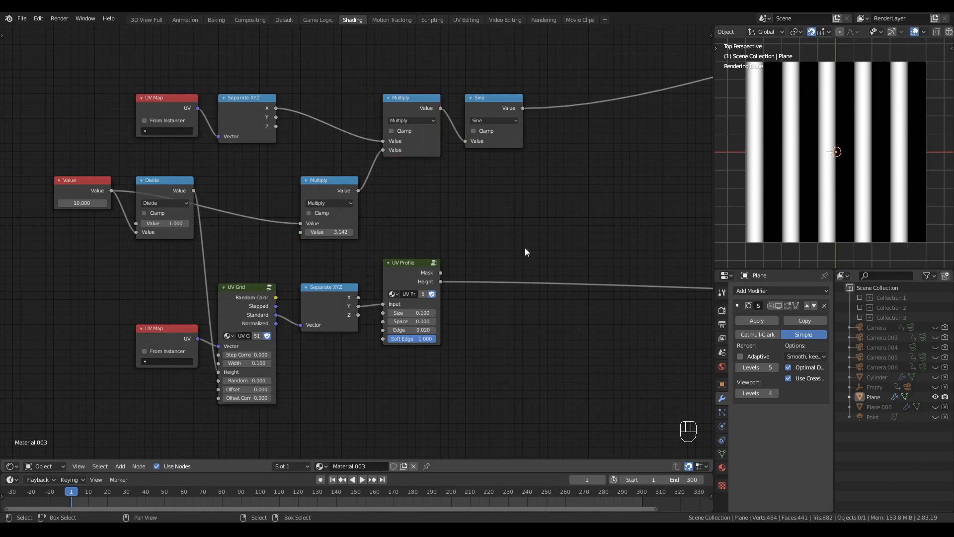
- Detach the Divide node from its links into the free space beyond the lower Multiply, and set the Value node to 0.1
left_click(237, 208)
left_click(555, 187)
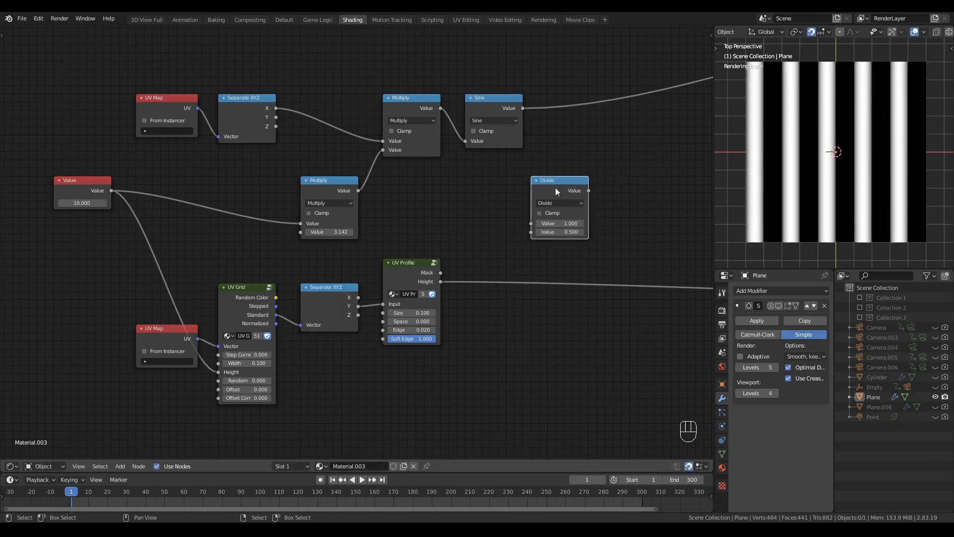
double_click(83, 202)
type(".1")
key("Return")
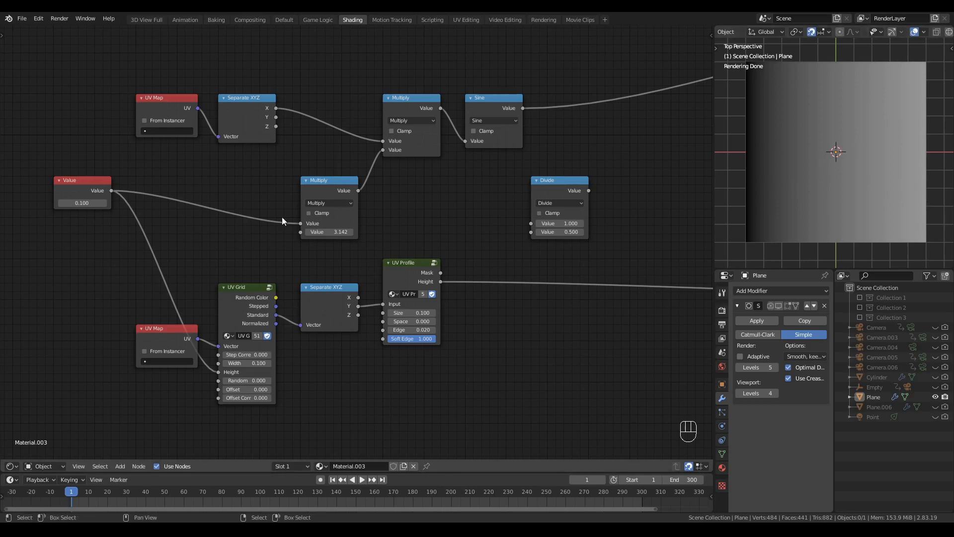
- Insert the Divide between the Value node and lower Multiply with Value feeding its second value, then test the stripes by varying Value from 0.1
left_click_drag(560, 181, 248, 181)
left_click_drag(216, 222, 217, 232)
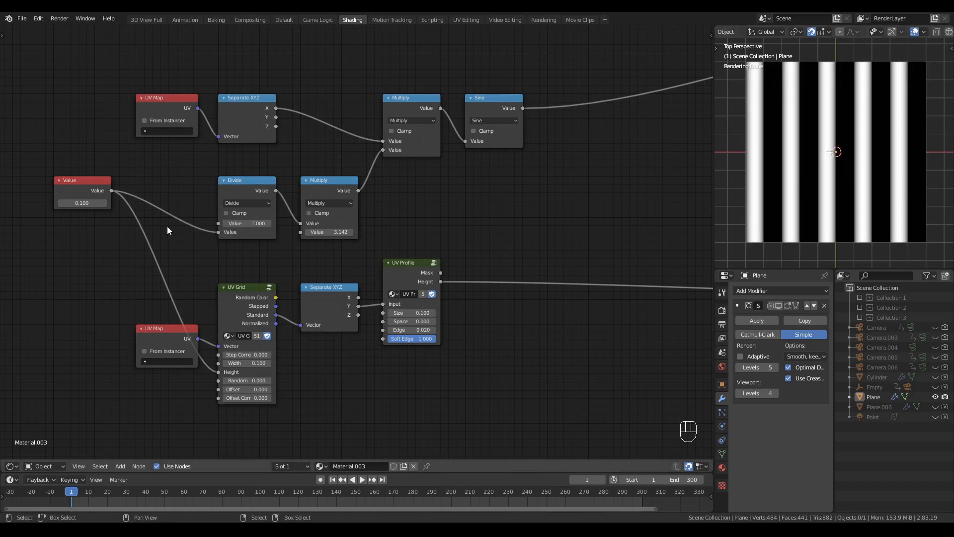
left_click_drag(74, 203, 57, 203, "shift")
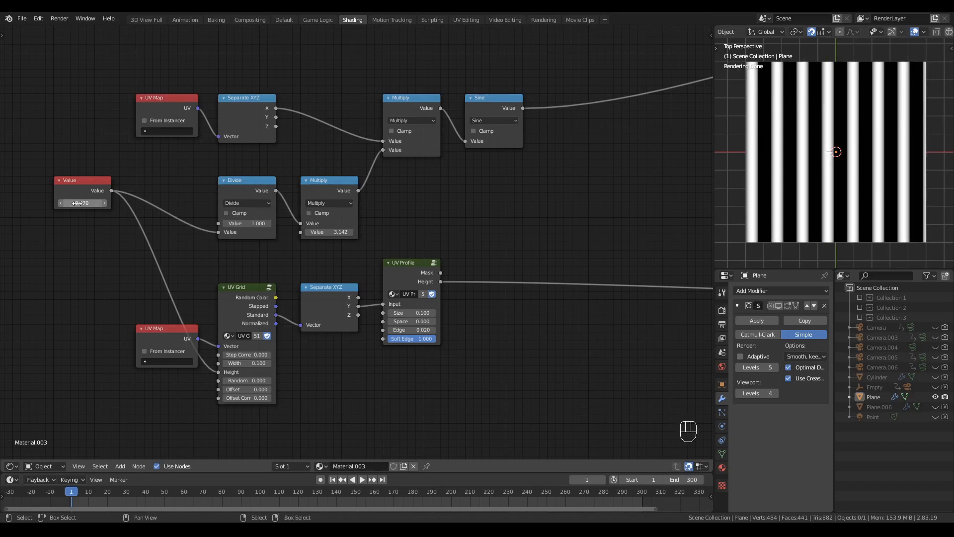
key("Return")
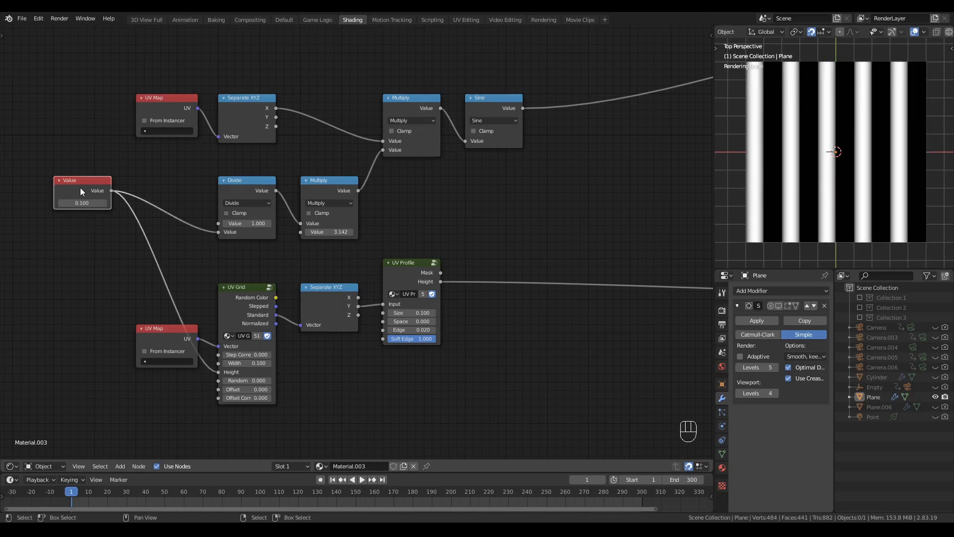
- Move the Value node next to the Divide node and align the lower UV Map node with the UV Grid node
left_click_drag(81, 192, 164, 191)
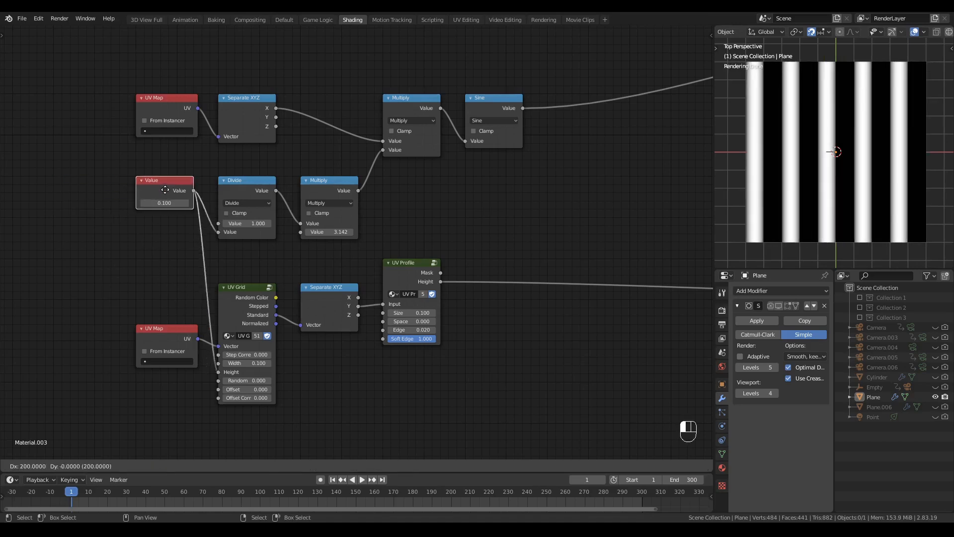
left_click(140, 295)
left_click_drag(146, 344, 160, 296)
left_click(161, 255)
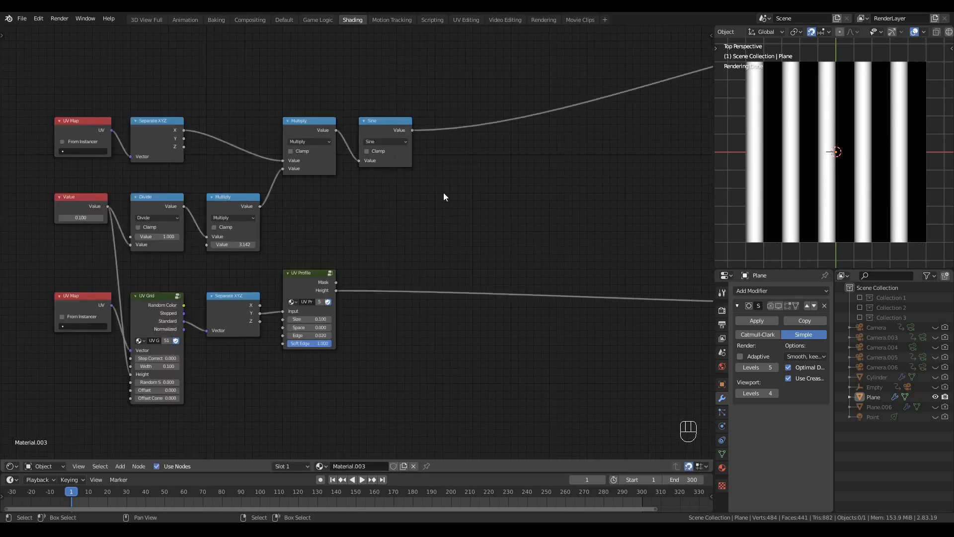
- Insert a Math node set to Multiply on the link after the Sine node, and insert a duplicate of it directly after
middle_click_drag(801, 178, 801, 142)
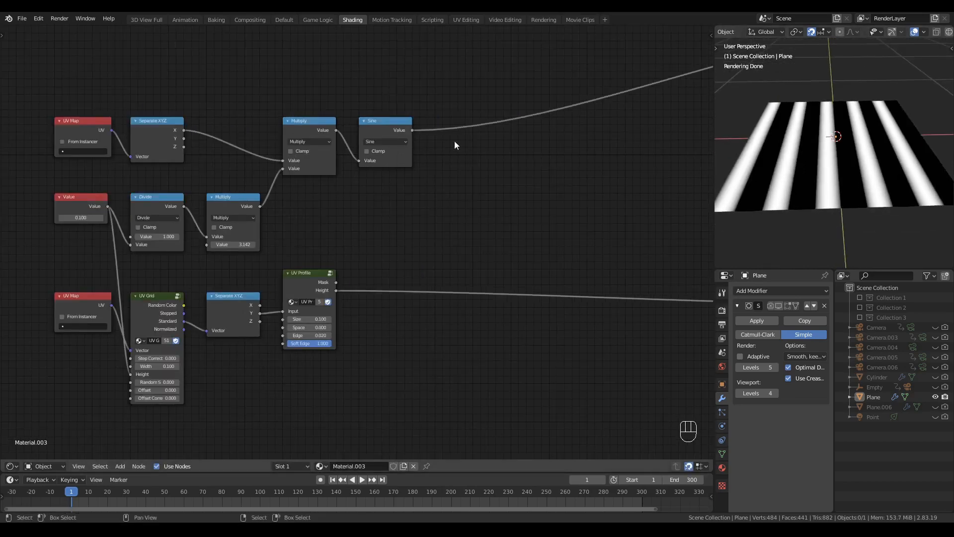
mouse_move(805, 196)
middle_mouse_down()
mouse_move(811, 190)
mouse_move(805, 202)
middle_mouse_up()
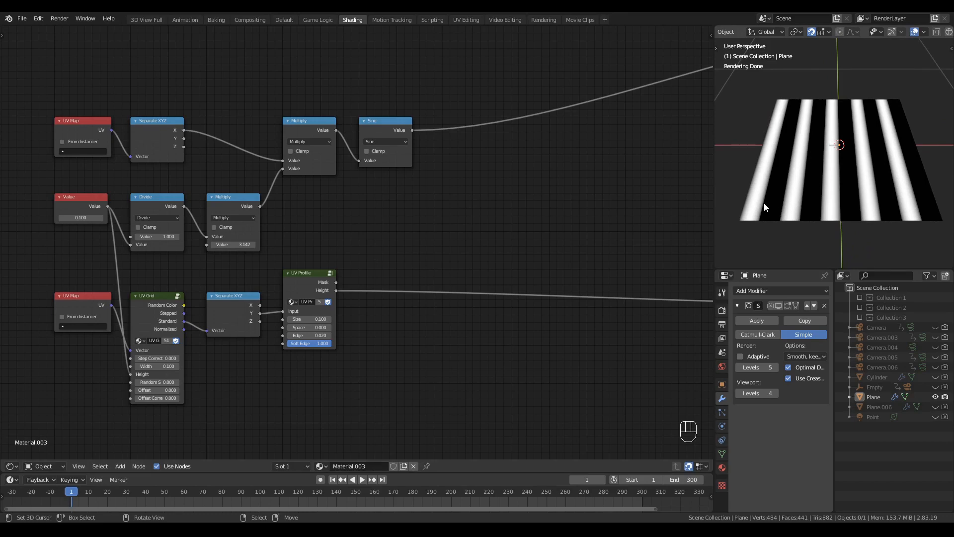
scroll(767, 204, "up", 3)
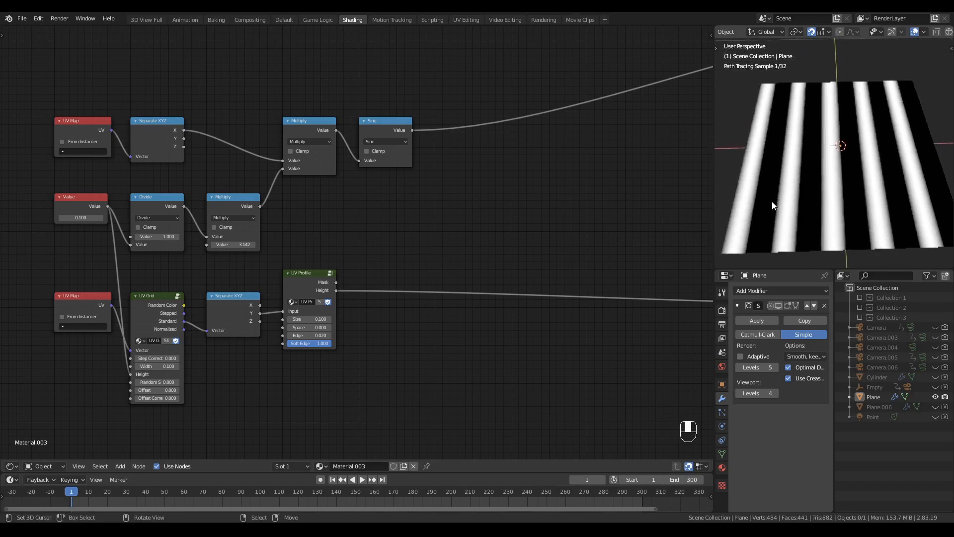
left_click(460, 158)
middle_click_drag(460, 158, 445, 175)
left_click(382, 171)
key("shift+a")
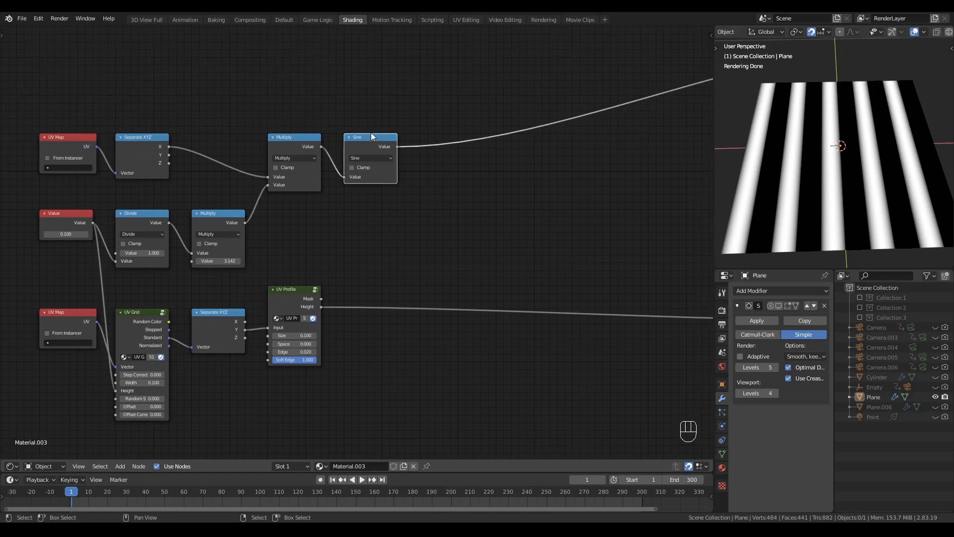
key("shift+a")
mouse_move(452, 196)
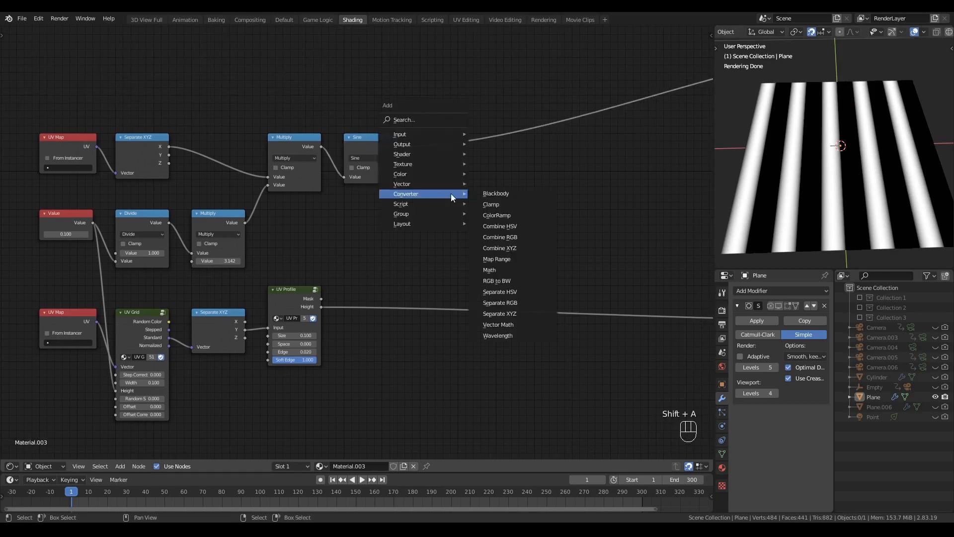
left_click(504, 271)
left_click(423, 135)
left_click(443, 160)
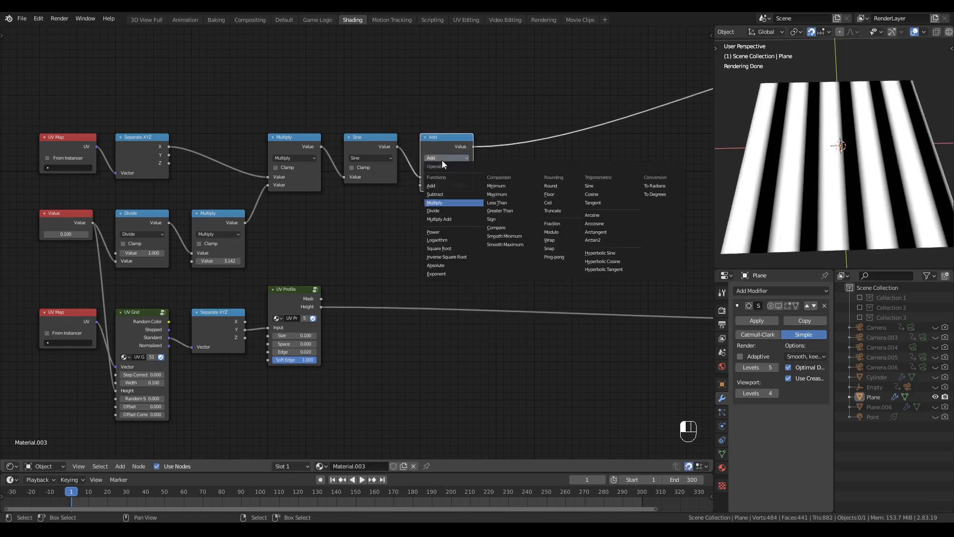
left_click(445, 179)
key("shift+d")
left_click(520, 142)
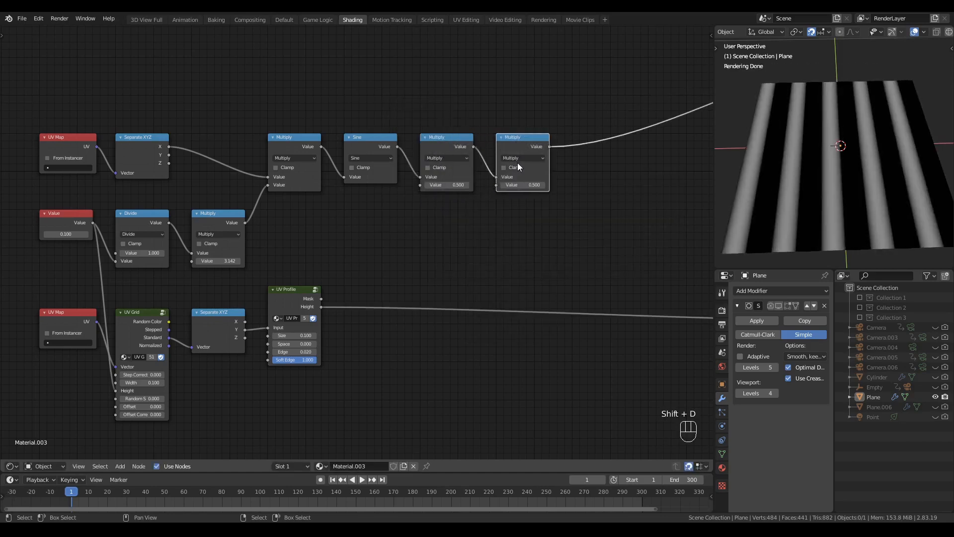
- Switch the Math node at the end of the sine chain to Add, with a value of 0.500
left_click(517, 160)
left_click(518, 182)
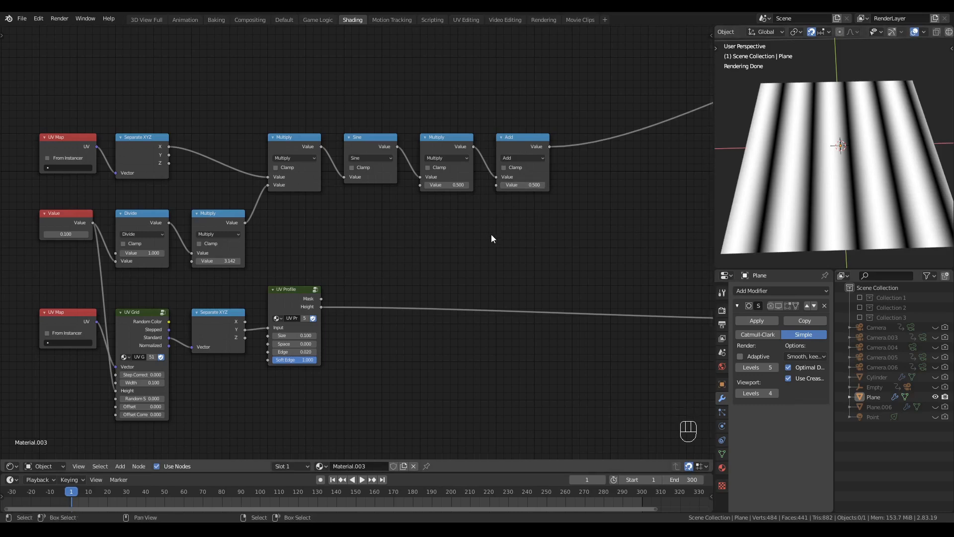
scroll(491, 239, "down", 1)
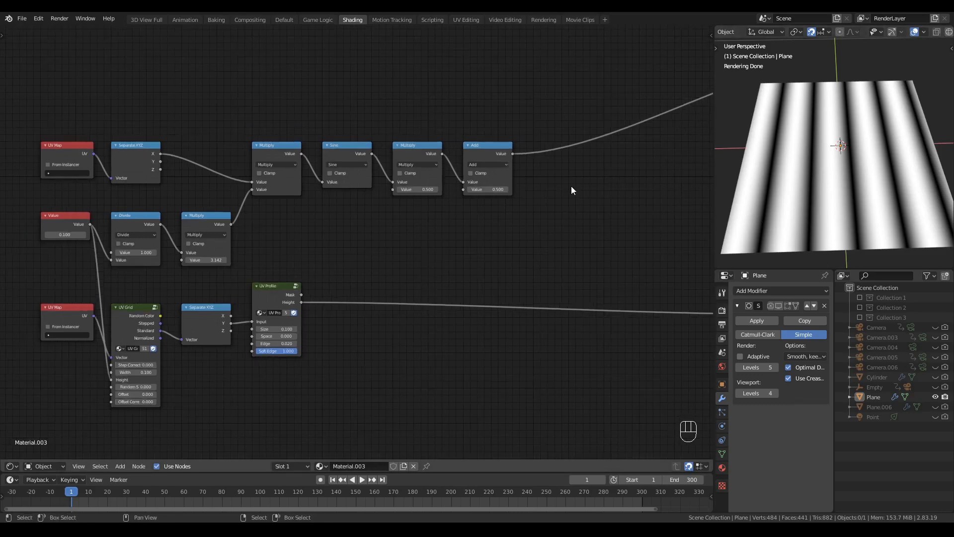
- Add a Math node set to Multiply and insert it on the link after the Add node
left_click_drag(515, 154, 615, 205)
left_click_drag(300, 296, 448, 282)
left_click(605, 257)
key("shift+a")
left_click(621, 206)
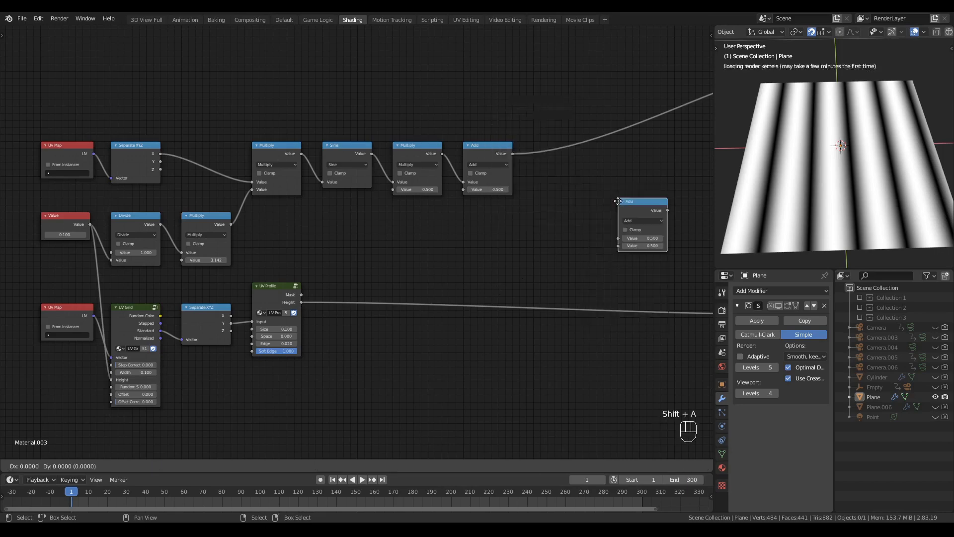
left_click(559, 175)
left_click(583, 191)
key("m")
left_click_drag(581, 179, 588, 151)
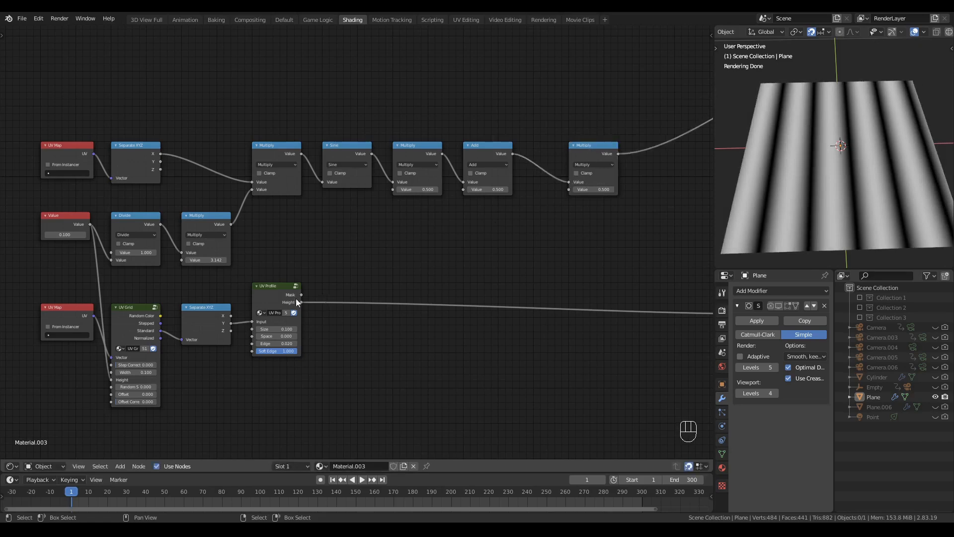
- Link the UV Profile's Mask output to the last Multiply's second value, and move that Multiply farther from the Add node
left_click_drag(298, 296, 574, 192)
scroll(556, 243, "down", 1)
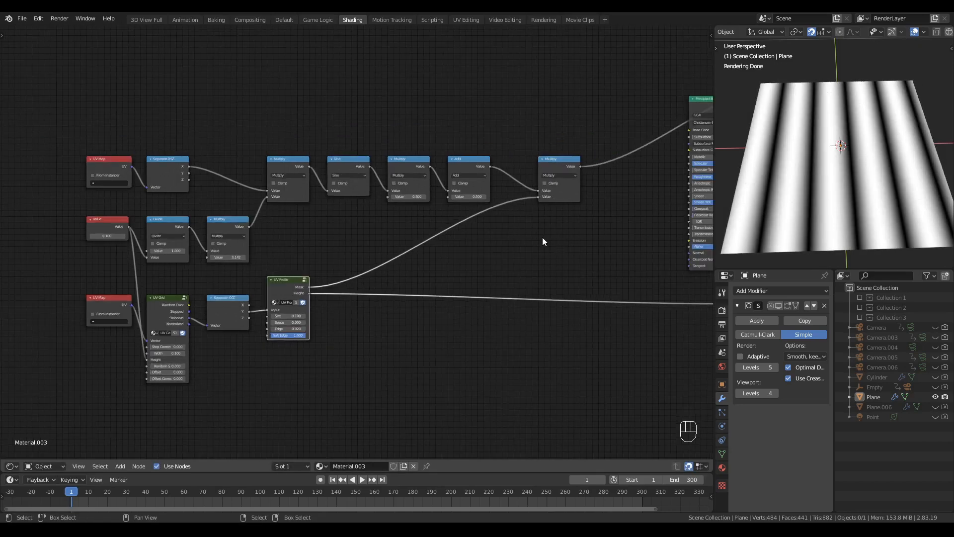
middle_click_drag(542, 237, 464, 239)
scroll(464, 239, "up", 1)
left_click_drag(499, 150, 535, 150)
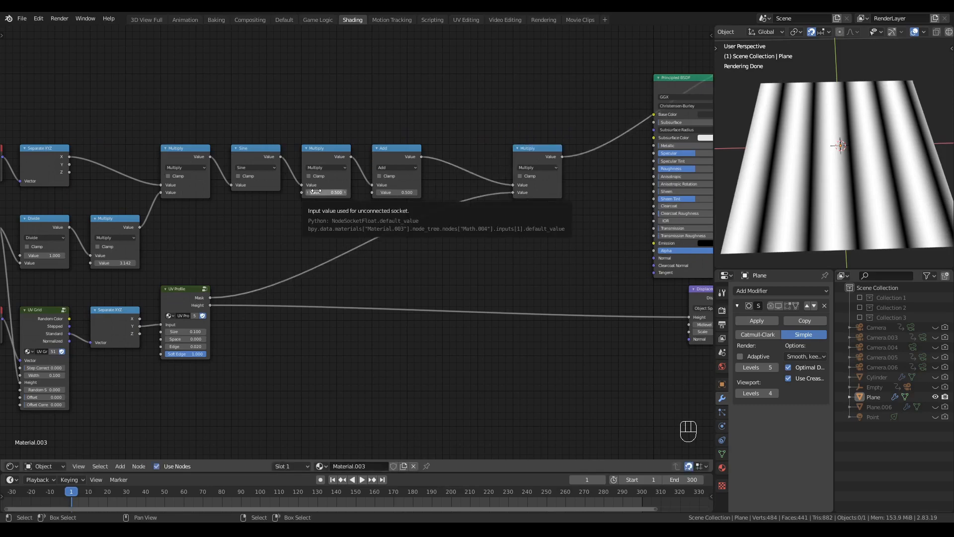
middle_click_drag(803, 200, 825, 159)
scroll(825, 159, "up", 4)
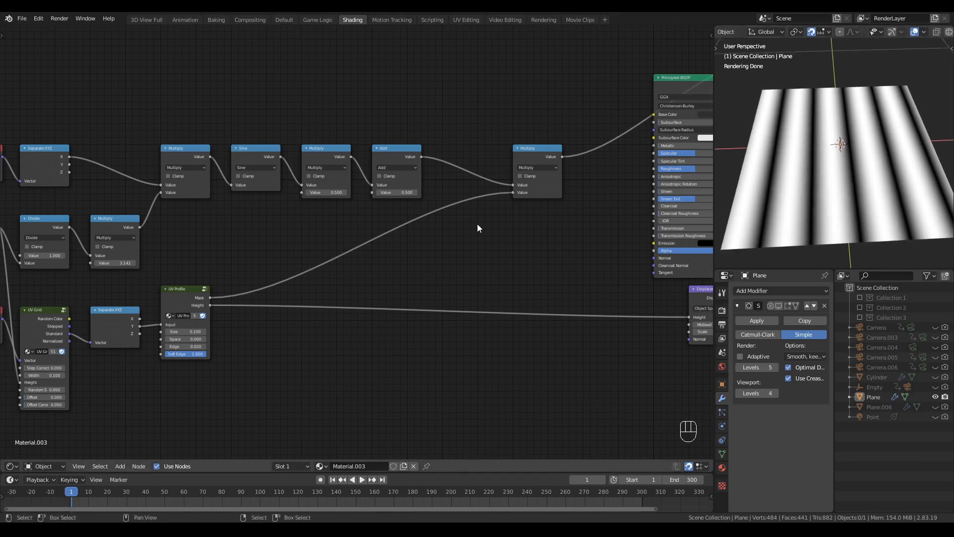
- Duplicate the last Multiply node and insert the copy between the Add node and that Multiply
key("shift+a")
mouse_move(464, 243)
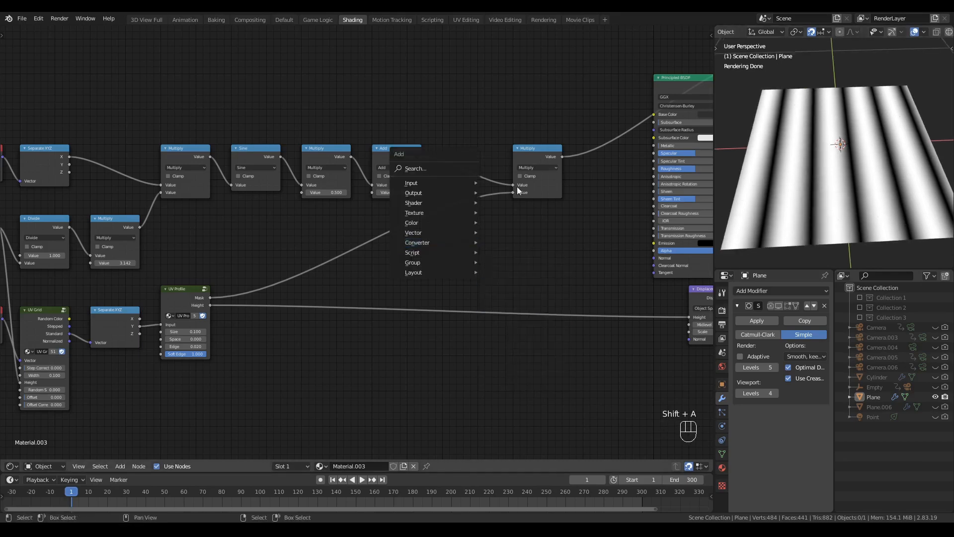
left_click(522, 148)
key("shift+d")
left_click(449, 150)
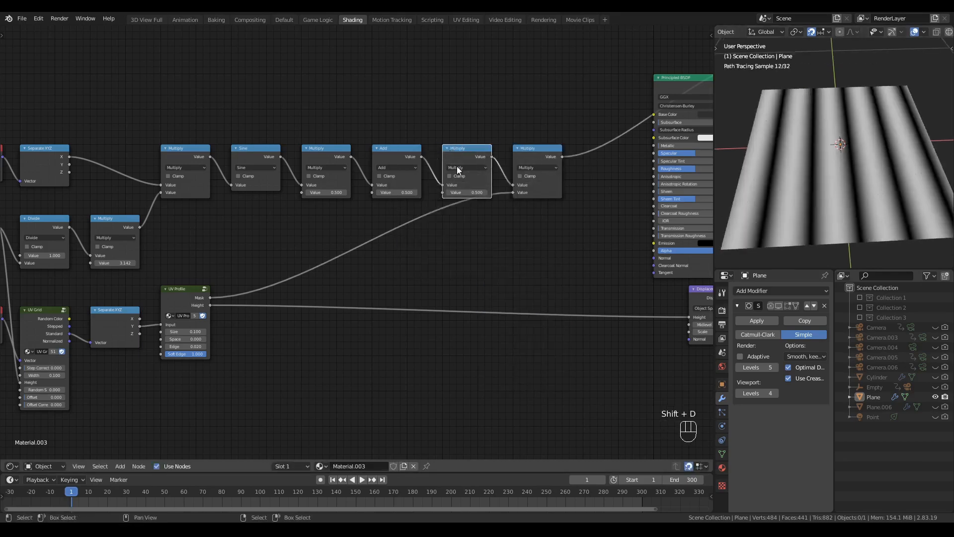
- Select all the pattern nodes and move them together to below the level of the Principled BSDF
scroll(477, 192, "down", 2)
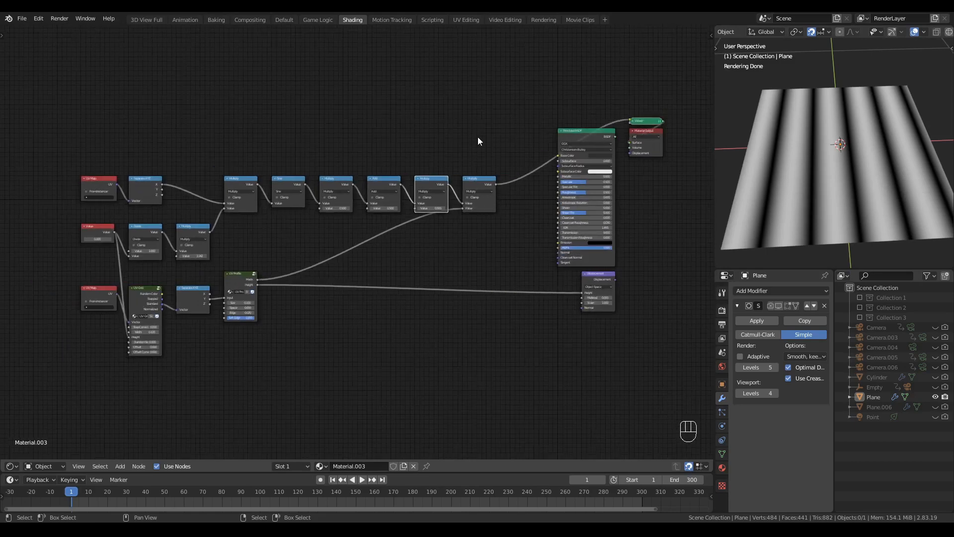
left_click_drag(478, 136, 105, 334)
key("g")
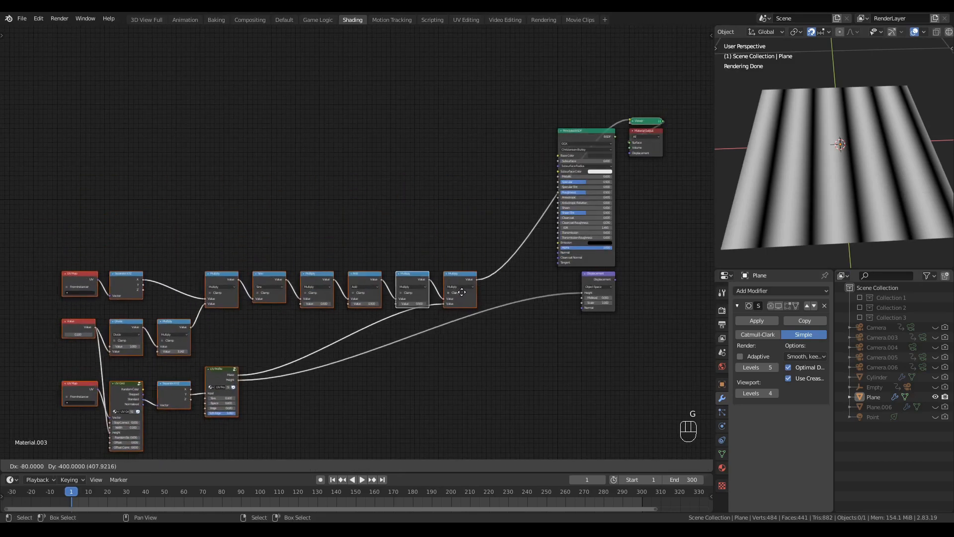
left_click(402, 335)
- Send the Principled BSDF to the Material Output and link the final Multiply to the Displacement node's Height
middle_click_drag(505, 289, 345, 277)
left_click(544, 98, "ctrl+shift")
scroll(470, 271, "up", 2)
left_click_drag(339, 248, 540, 88)
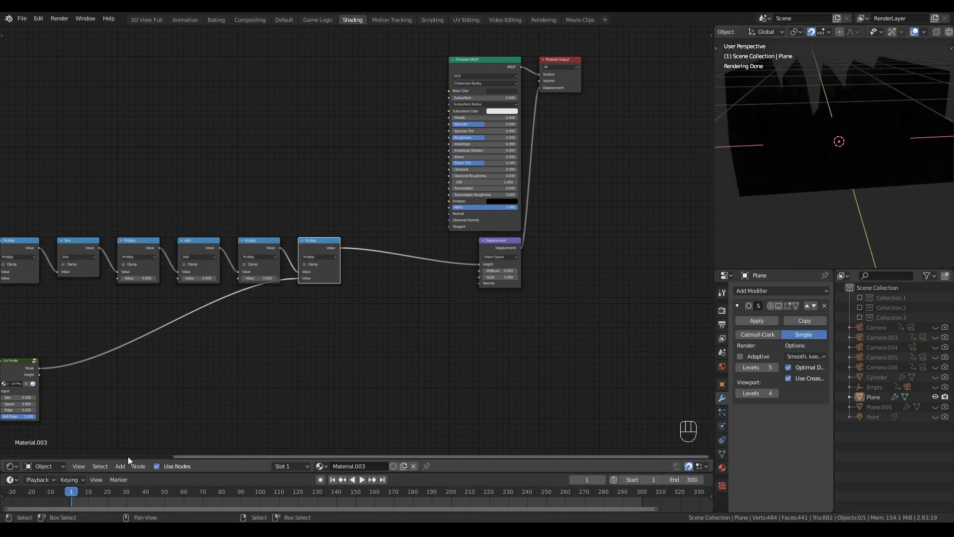
- Enable the plane's Subdivision modifier for viewport and render, and restore the scene lighting in the World Lighting node tree
left_click(778, 305)
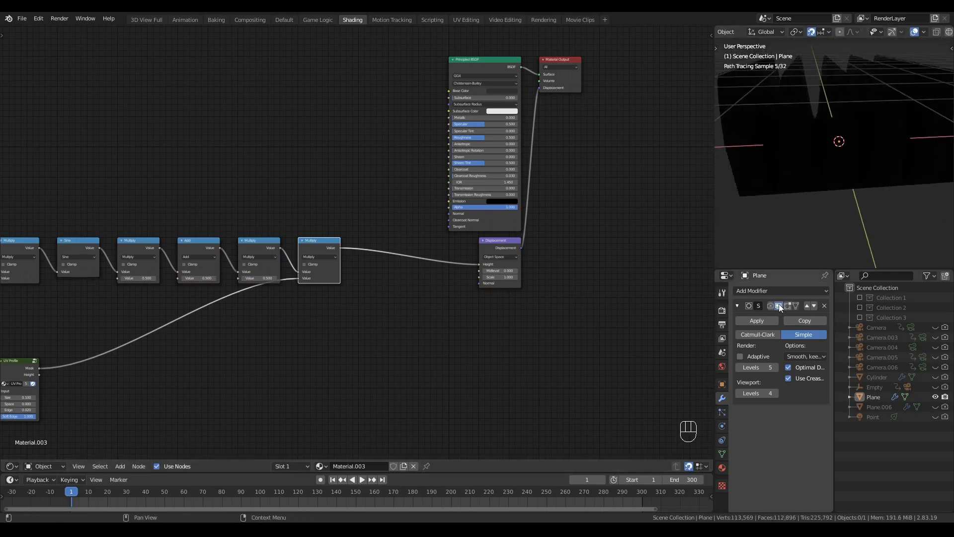
left_click(772, 306)
left_click(51, 468)
left_click(41, 442)
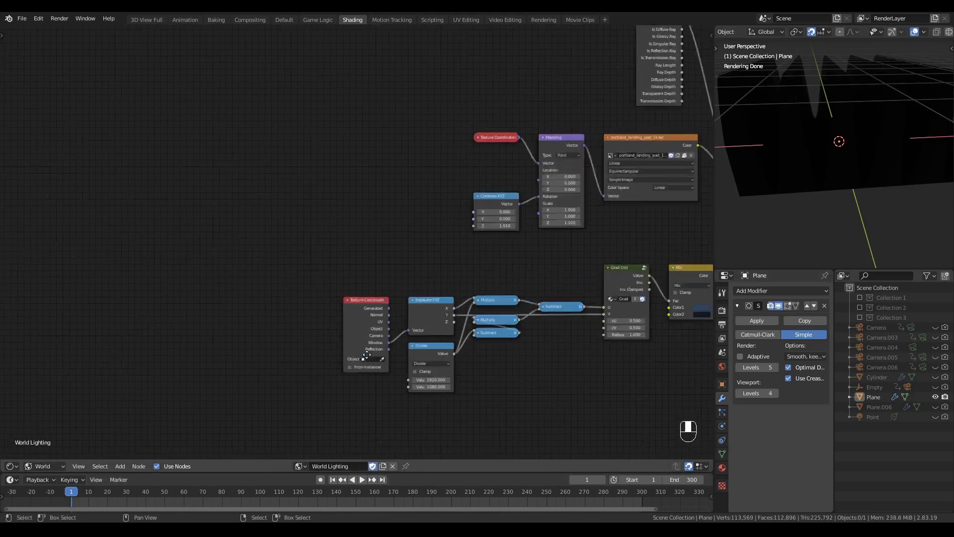
key("Home")
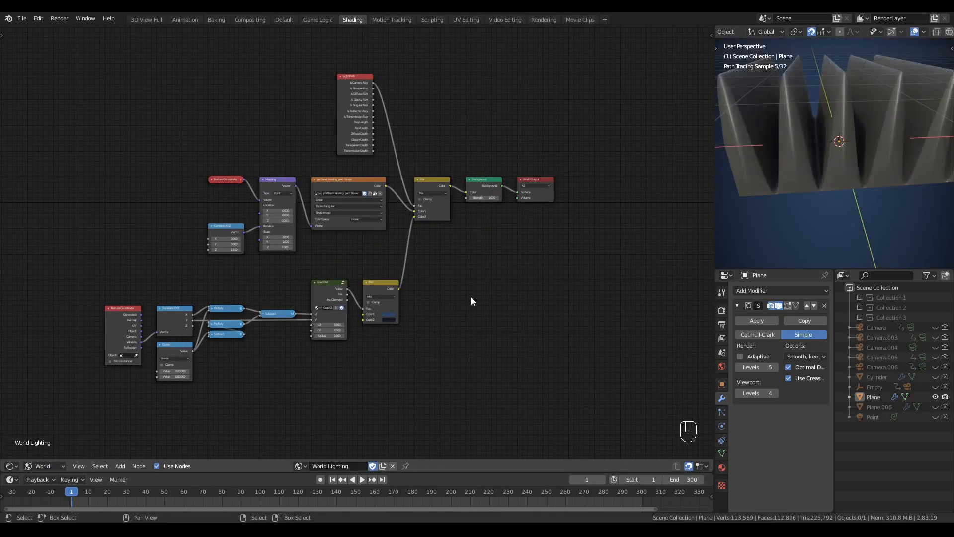
mouse_move(800, 208)
middle_mouse_down()
mouse_move(812, 218)
mouse_move(830, 181)
mouse_move(770, 190)
mouse_move(813, 193)
mouse_move(803, 176)
mouse_move(798, 183)
middle_mouse_up()
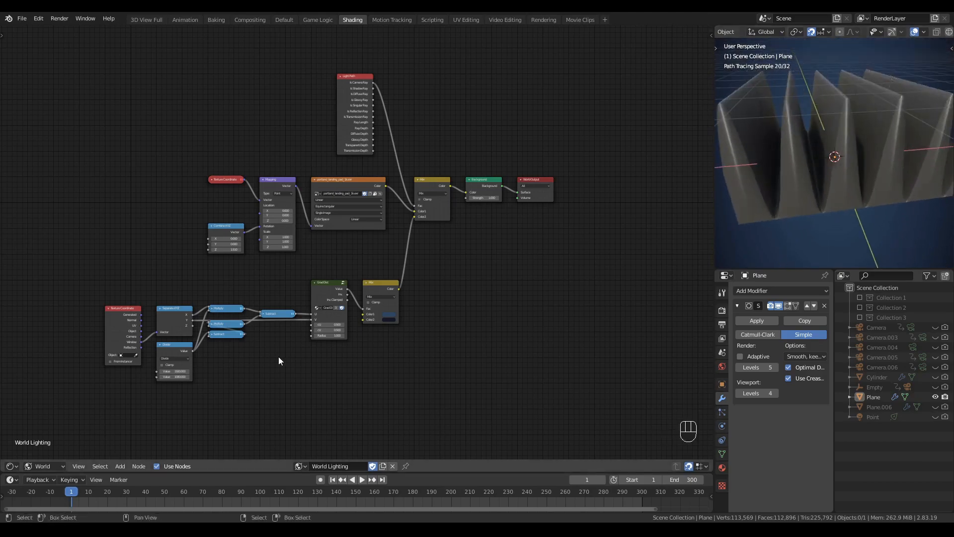
- Return to the object's material nodes and set the second-to-last Multiply's value to 0.060 to lower the waves
left_click(55, 465)
left_click(51, 454)
middle_click_drag(198, 282, 576, 277)
middle_click_drag(327, 301, 425, 220)
scroll(426, 221, "up", 3)
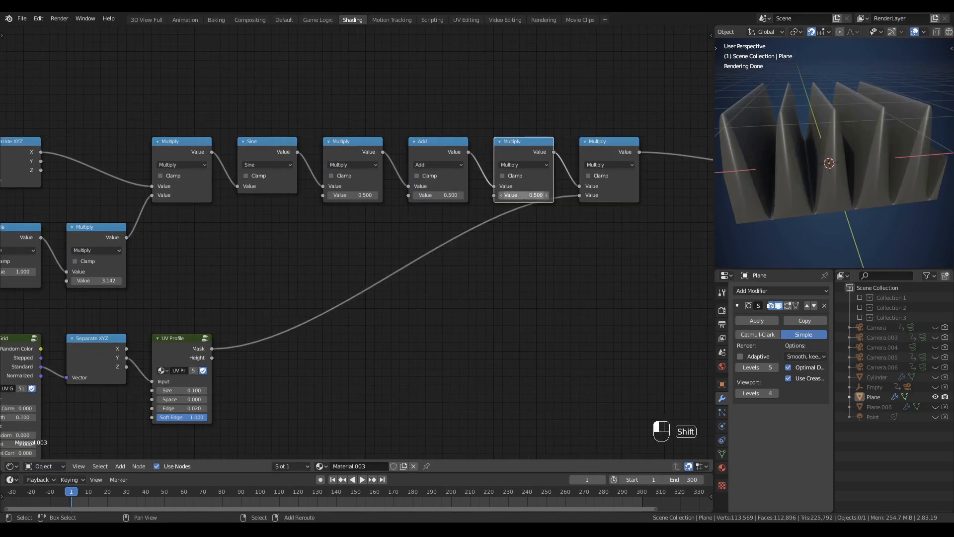
left_click_drag(534, 195, 514, 195, "shift")
scroll(786, 223, "up", 2)
middle_click_drag(786, 223, 786, 195, "shift")
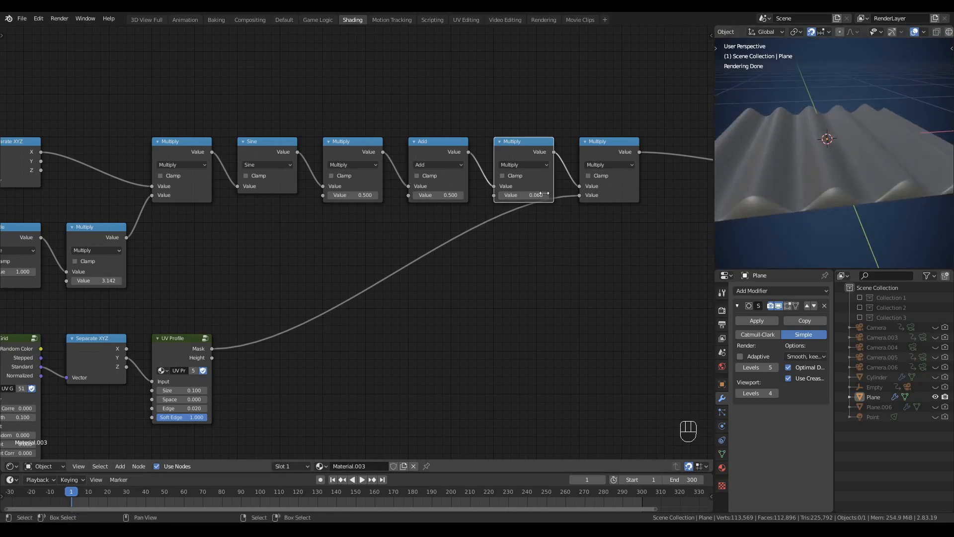
left_click_drag(526, 195, 524, 195, "shift")
mouse_move(753, 178)
middle_mouse_down()
mouse_move(748, 198)
mouse_move(767, 202)
mouse_move(765, 182)
middle_mouse_up()
left_click_drag(524, 195, 529, 195)
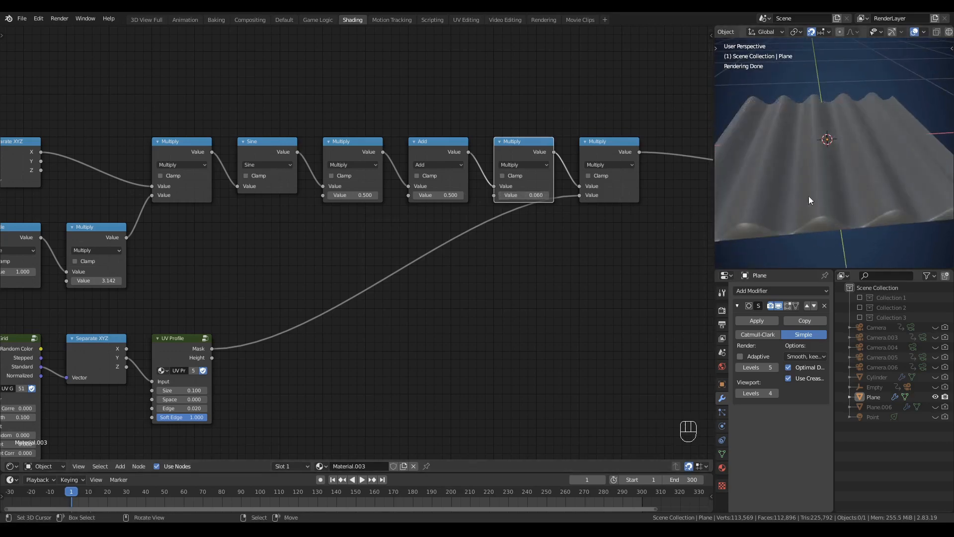
scroll(810, 194, "down", 3)
middle_click_drag(813, 171, 792, 204)
scroll(502, 244, "down", 1)
- Insert an Add Math node between the final Multiply and Displacement, and link the UV Profile's Height to its second value
middle_click_drag(501, 244, 459, 236)
scroll(459, 237, "down", 2)
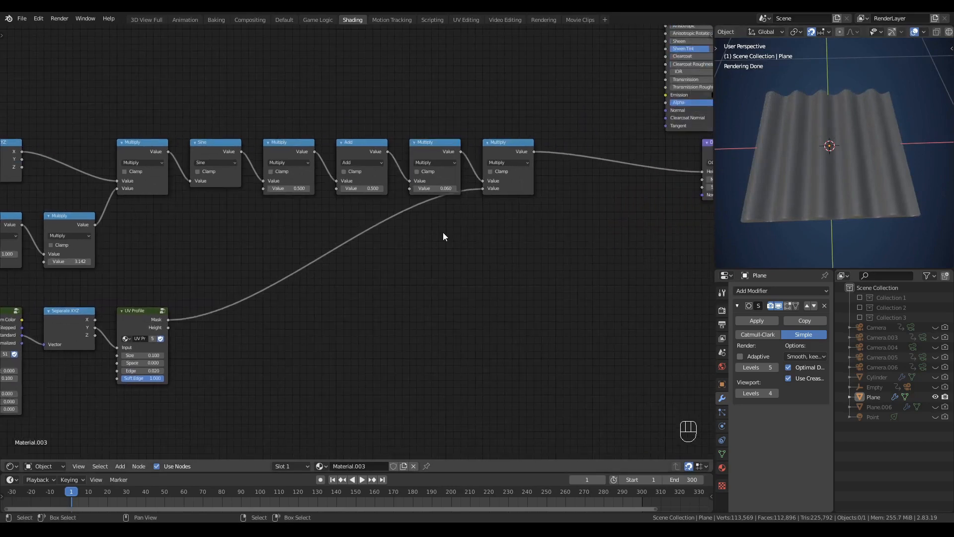
left_click(158, 308)
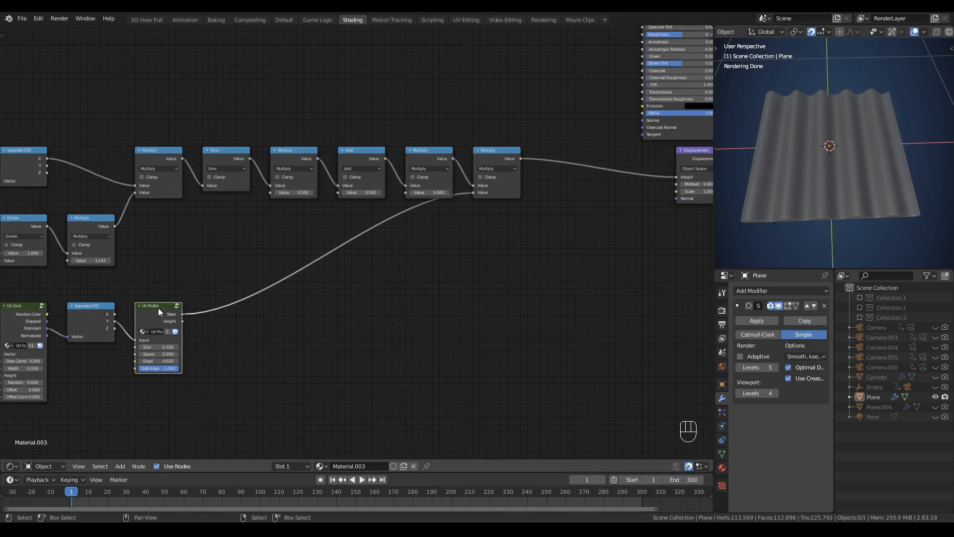
left_click(507, 299)
middle_click_drag(506, 243, 471, 267)
key("shift+a")
mouse_move(466, 243)
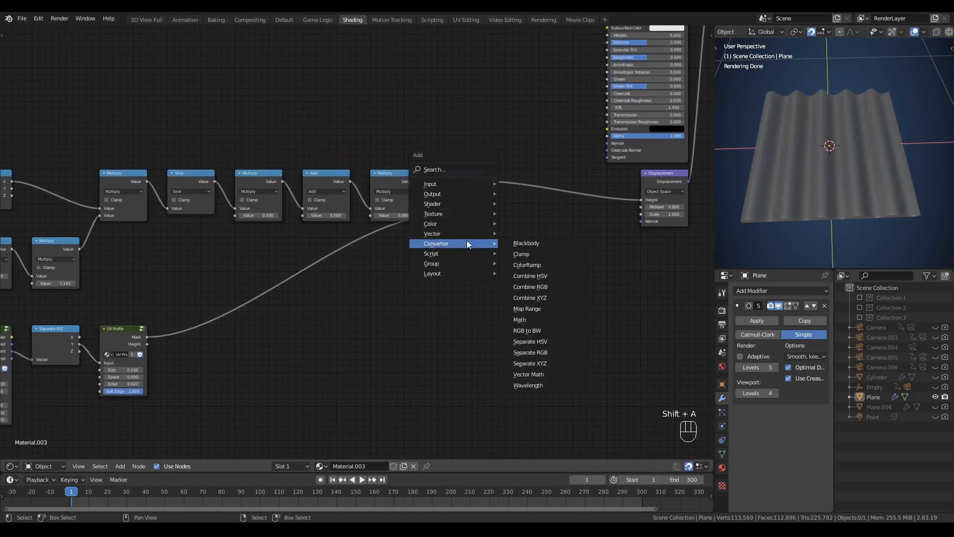
left_click(526, 303)
left_click(504, 169)
left_click(204, 348)
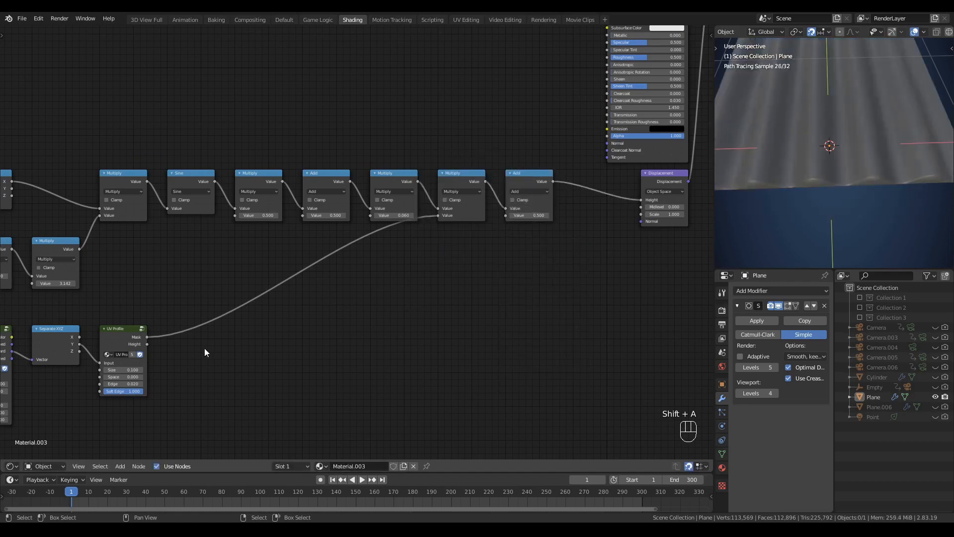
mouse_move(146, 344)
left_mouse_down()
mouse_move(551, 266)
mouse_move(509, 218)
left_mouse_up()
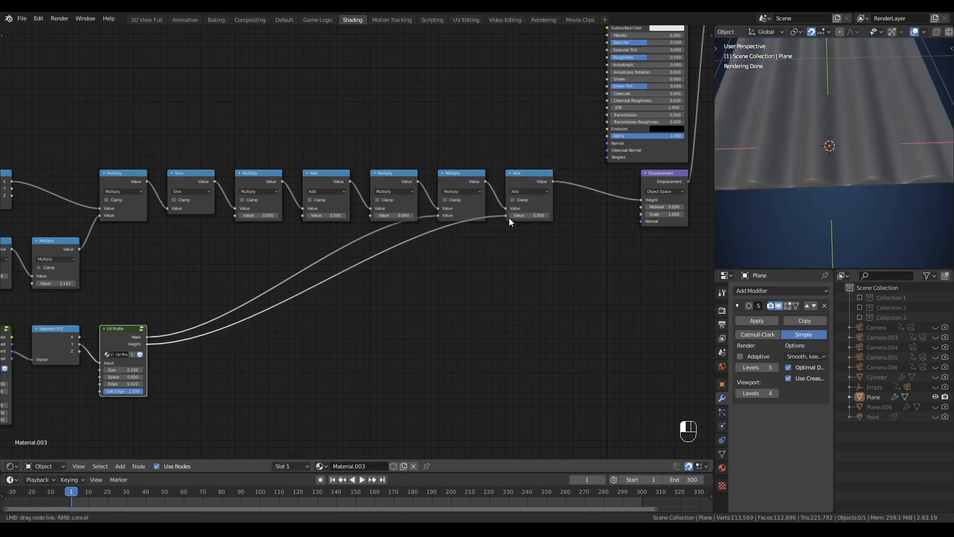
- Set the wave-height Multiply's value to 0.04 and check the displaced tiles from above
mouse_move(842, 208)
middle_mouse_down()
mouse_move(837, 171)
mouse_move(858, 189)
mouse_move(827, 169)
mouse_move(829, 157)
mouse_move(809, 195)
mouse_move(813, 180)
mouse_move(798, 171)
middle_mouse_up()
scroll(475, 249, "up", 2)
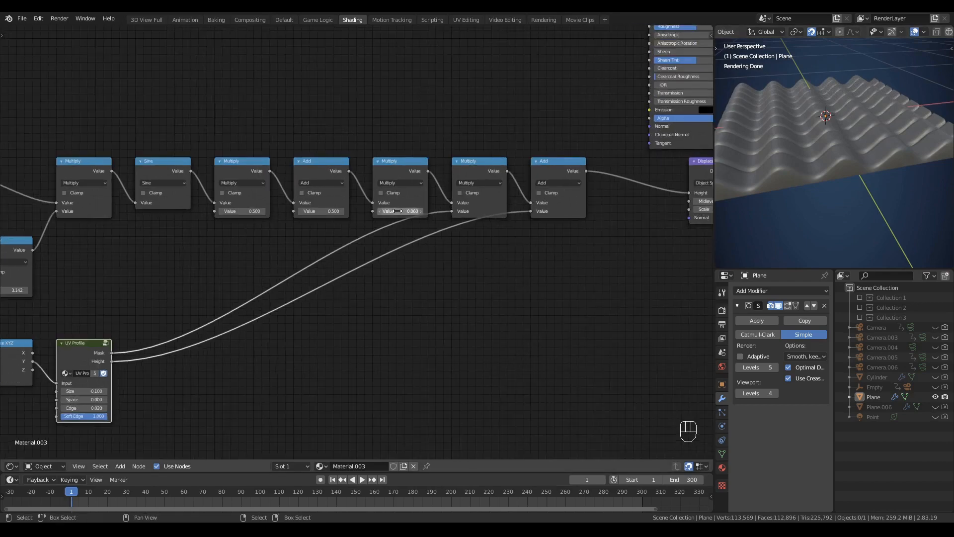
left_click(406, 212)
type(".04")
key("Return")
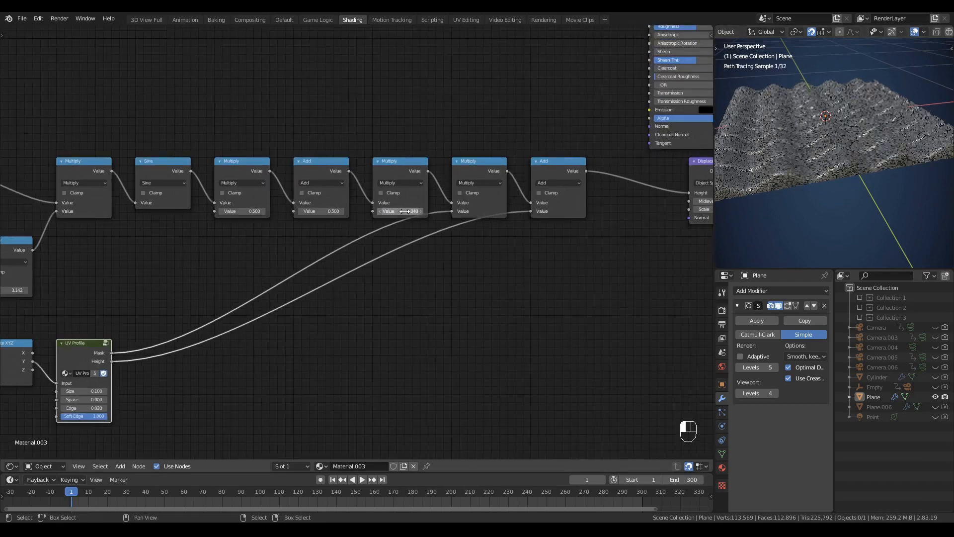
mouse_move(826, 188)
middle_mouse_down()
mouse_move(828, 162)
mouse_move(836, 207)
mouse_move(830, 183)
mouse_move(825, 194)
middle_mouse_up()
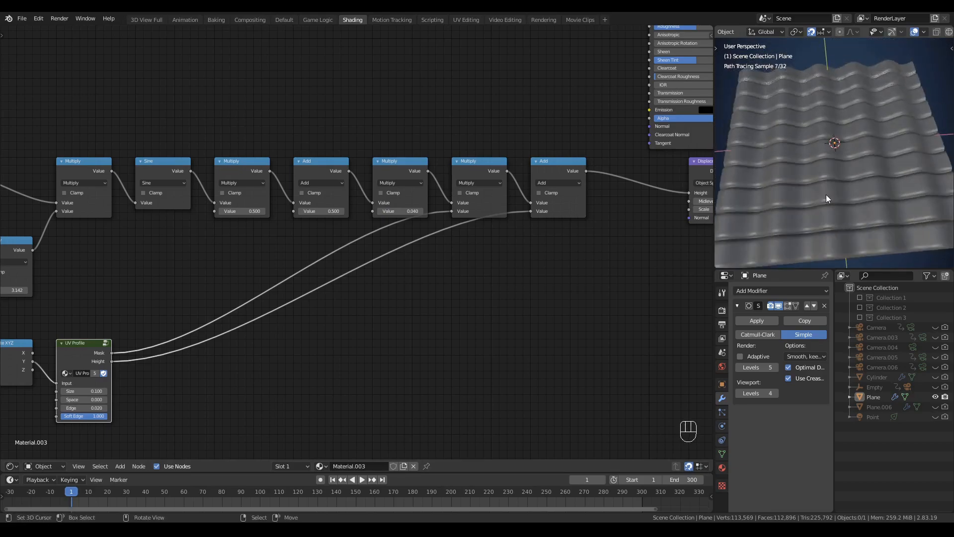
scroll(818, 200, "down", 2)
scroll(258, 288, "down", 4)
- Move the lower Separate XYZ and UV Profile nodes straight down to free the space beside the UV Grid node
middle_click_drag(237, 279, 355, 219)
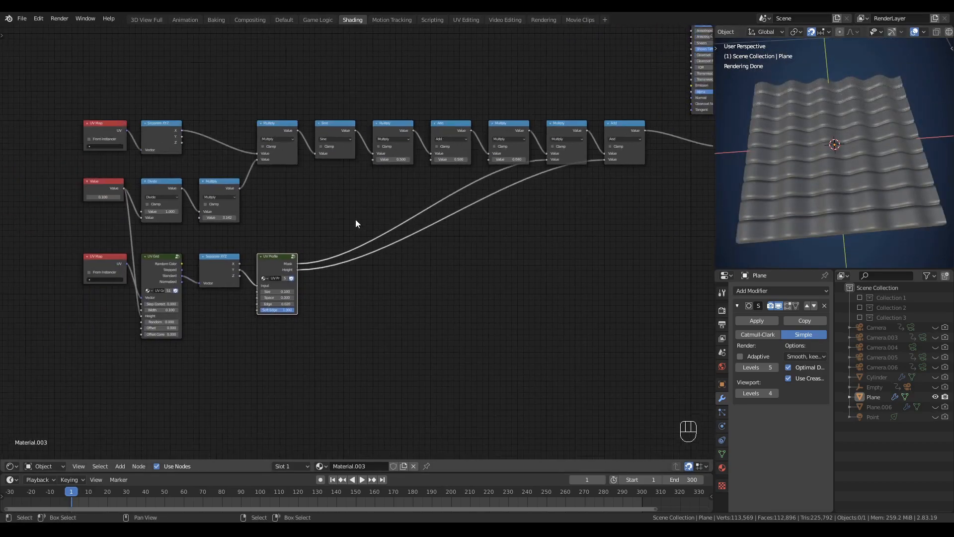
left_click(291, 208)
scroll(291, 207, "up", 3)
middle_click_drag(291, 208, 412, 207)
middle_click_drag(350, 244, 304, 270)
left_click_drag(283, 256, 399, 330)
key("g")
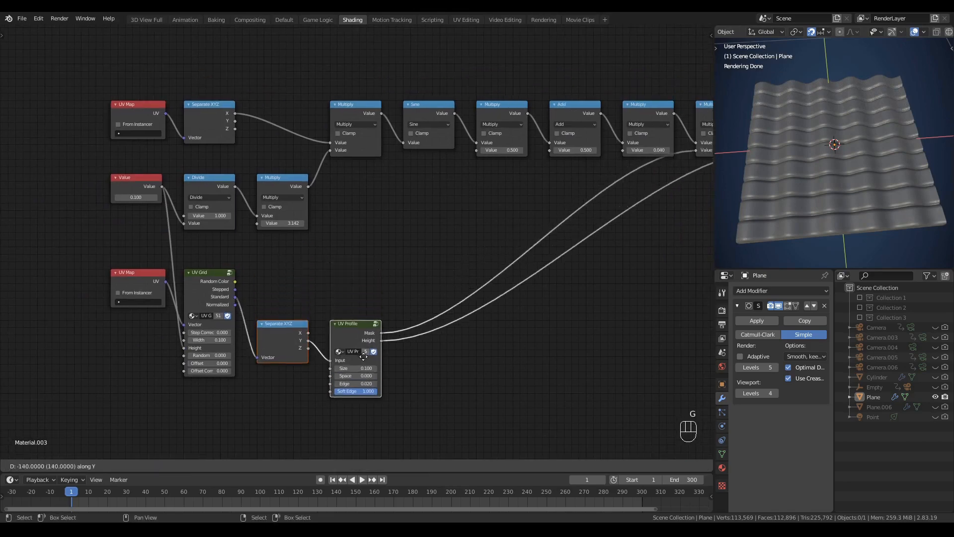
left_click(355, 362)
key("g")
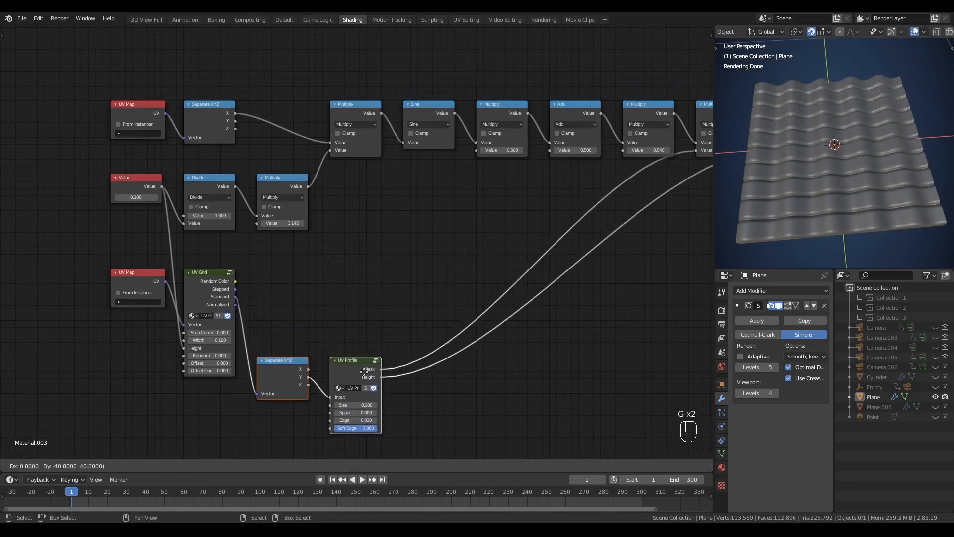
left_click(363, 374)
- Duplicate the lower Separate XYZ node beside UV Grid and link UV Grid's Stepped output to the copy's Vector input
left_click(281, 378)
key("shift+d")
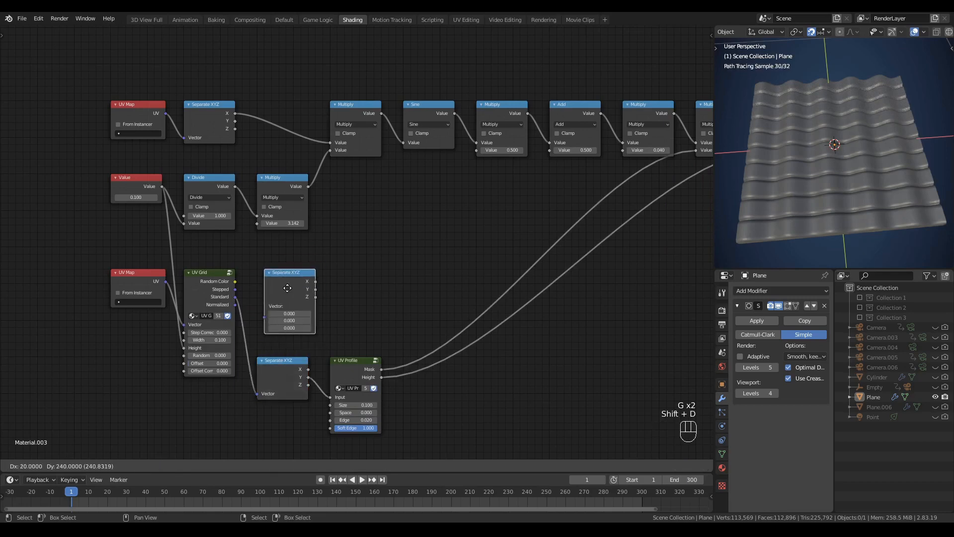
left_click(282, 287)
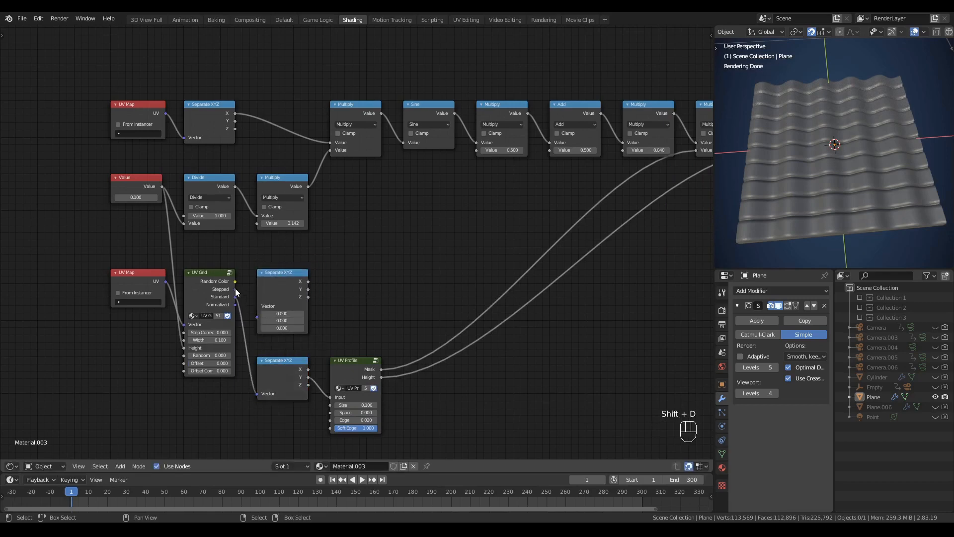
left_click_drag(235, 289, 259, 317)
scroll(370, 263, "up", 2, "shift")
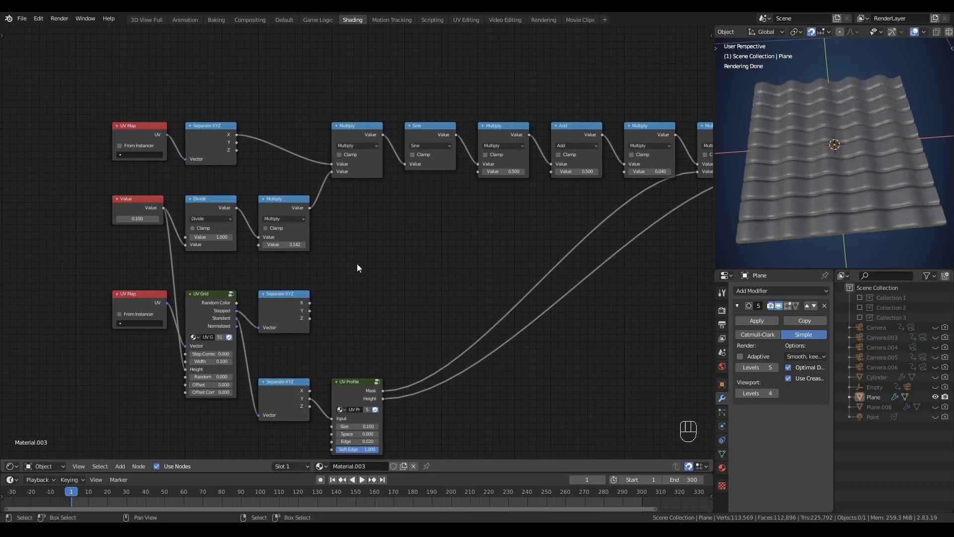
- Add a Math node set to Add on the link between the upper Separate XYZ and the first Multiply
key("shift+a")
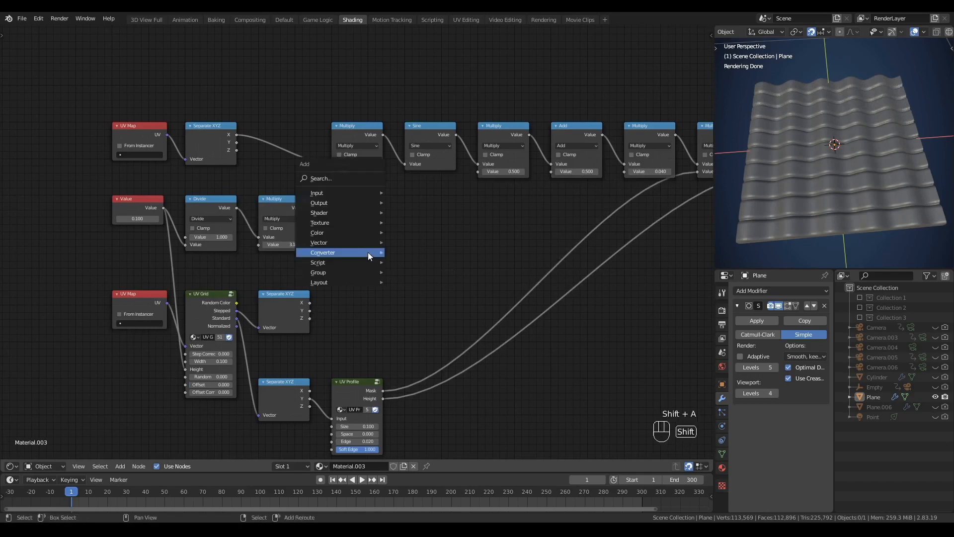
mouse_move(367, 252)
left_click(406, 329)
left_click(281, 124)
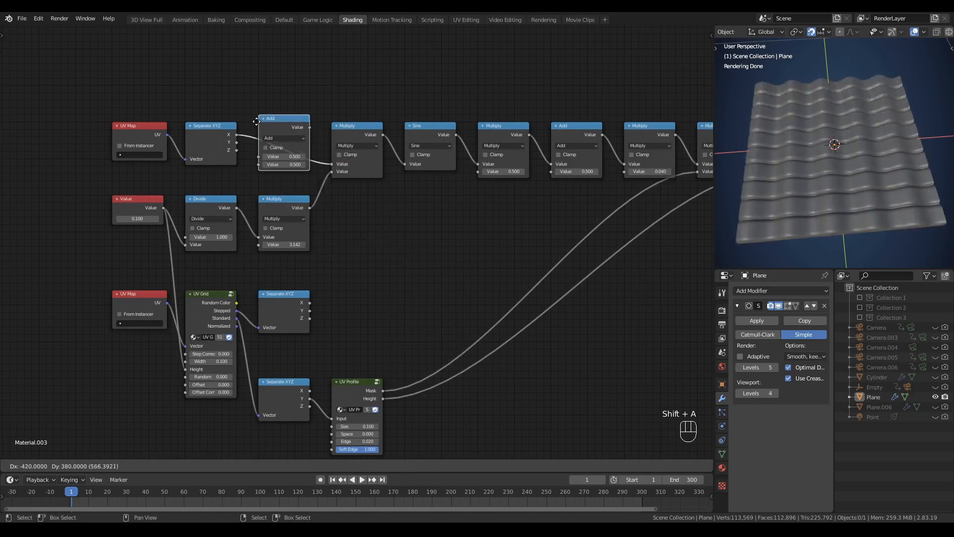
- Place the Add node between the upper Separate XYZ and first Multiply, and link the Stepped Separate XYZ's Y output to its second value
left_click_drag(281, 122, 280, 129)
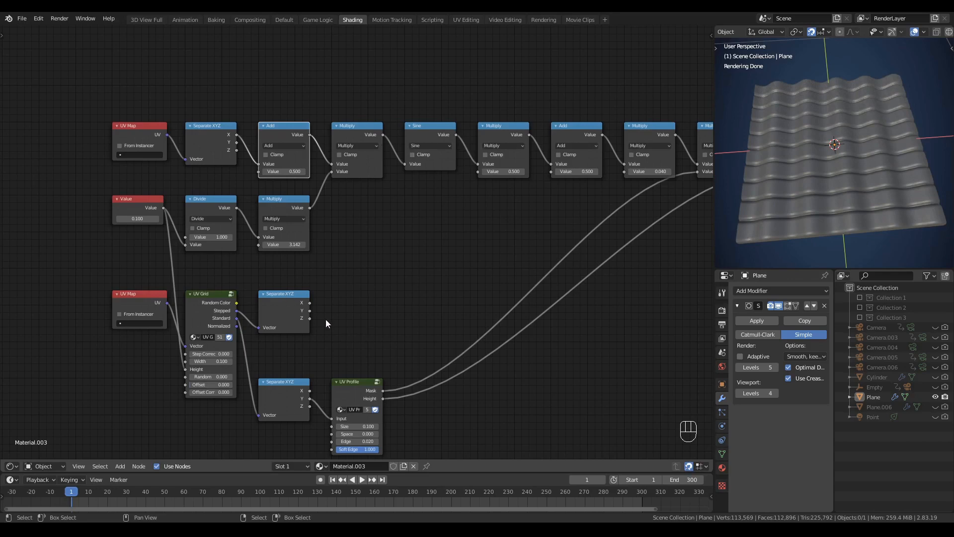
left_click_drag(309, 312, 262, 173)
middle_click_drag(804, 219, 798, 185)
middle_click_drag(538, 230, 509, 201)
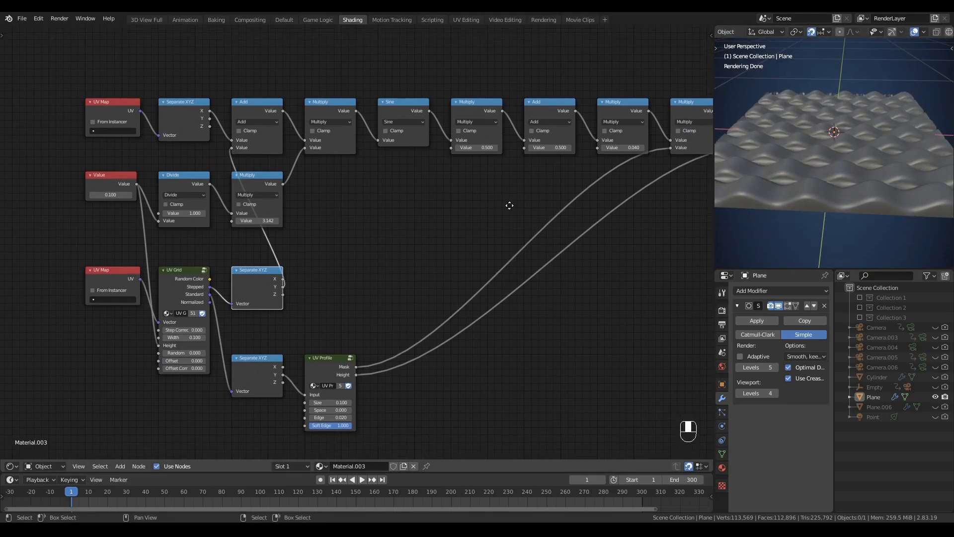
scroll(508, 198, "down", 2)
middle_click_drag(430, 213, 388, 188)
scroll(389, 187, "up", 1)
middle_click_drag(820, 185, 834, 165)
scroll(833, 201, "up", 3)
scroll(447, 294, "down", 2)
- Add a Fader node group below the UV Grid setup and duplicate it directly underneath
middle_click_drag(357, 319, 461, 255)
scroll(461, 255, "up", 9)
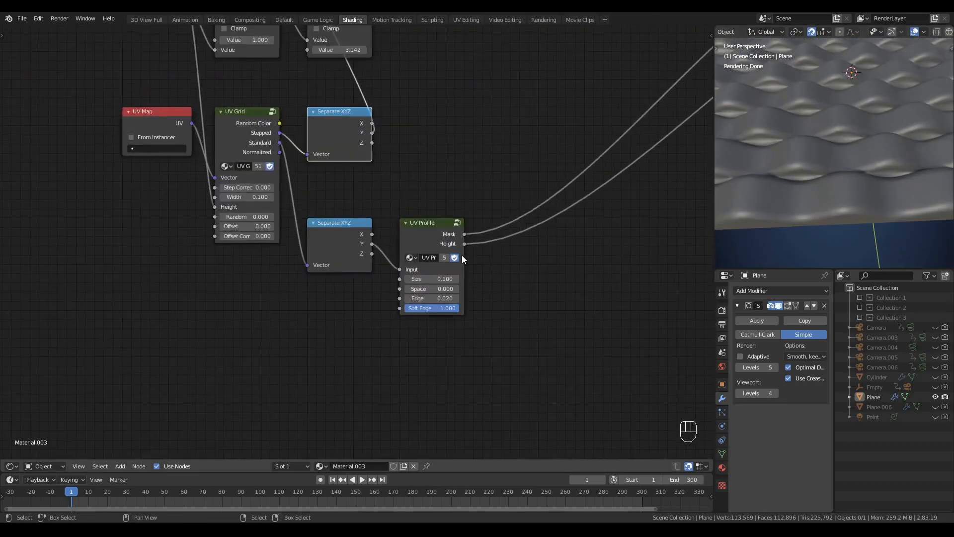
middle_click_drag(451, 184, 416, 204)
middle_click_drag(348, 327, 444, 310)
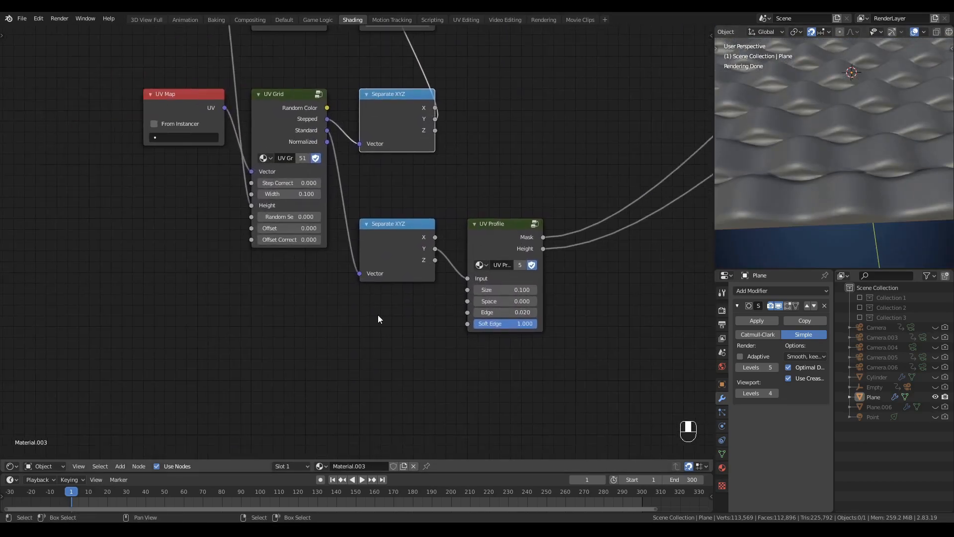
scroll(350, 321, "down", 1)
middle_click_drag(351, 321, 332, 267)
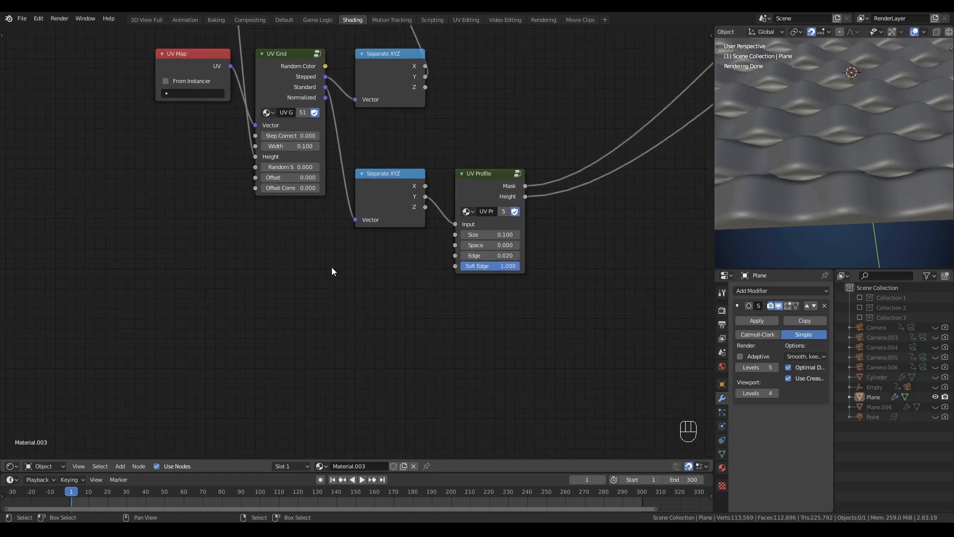
key("shift+a")
mouse_move(225, 312)
mouse_move(203, 329)
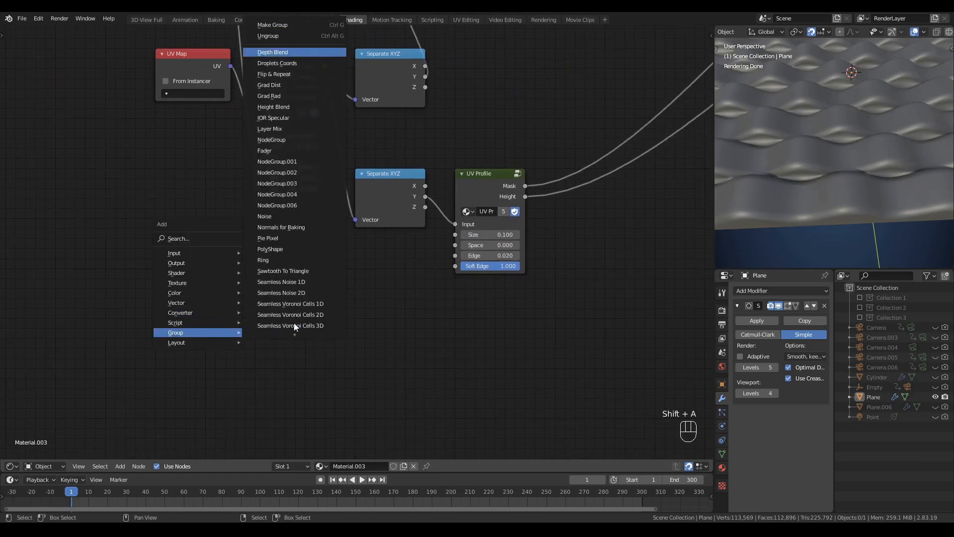
left_click(281, 150)
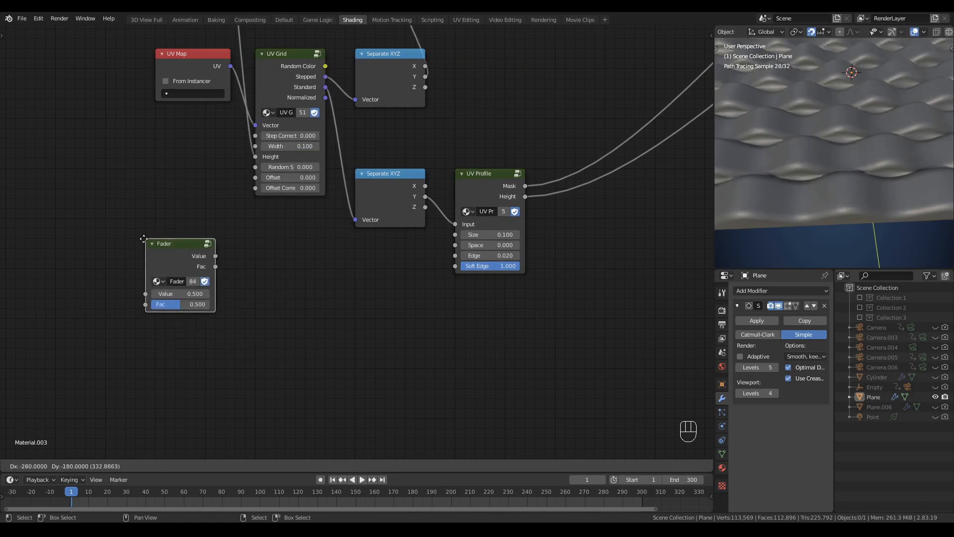
left_click(175, 245)
key("shift+d")
left_click(175, 325)
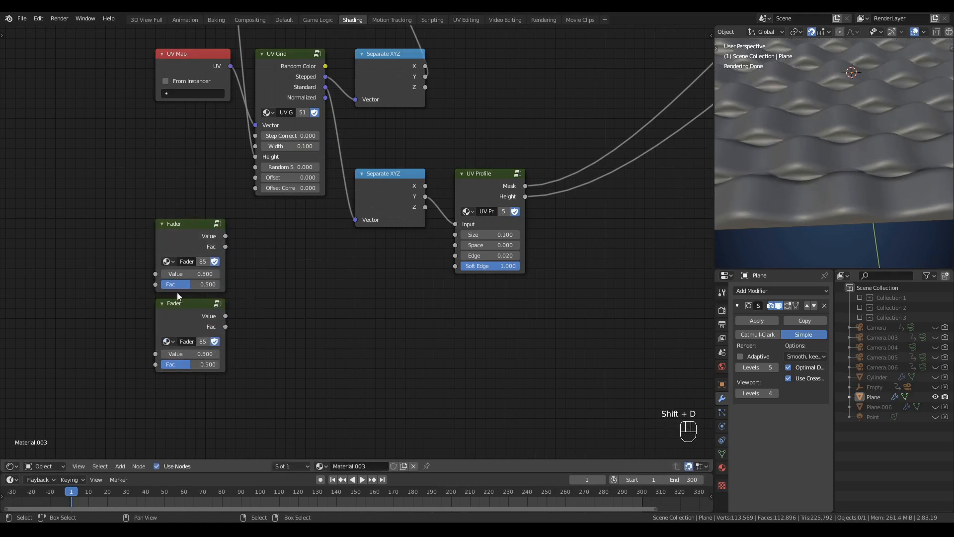
- Set both Faders' Fac to 0 and link their Fac outputs to UV Profile, the upper into Space and the lower into Edge
left_click_drag(199, 365, 166, 364, "alt")
left_click(309, 274)
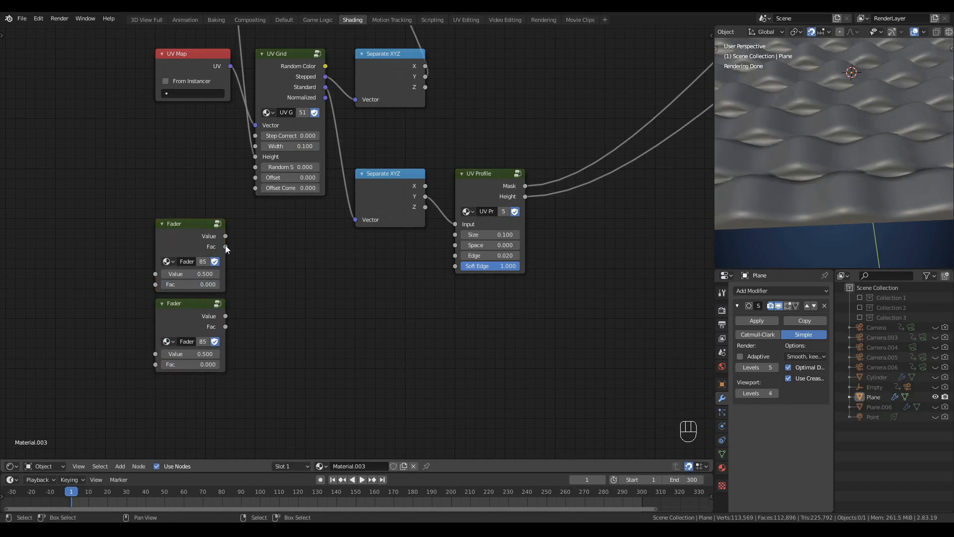
left_click_drag(454, 252, 453, 243)
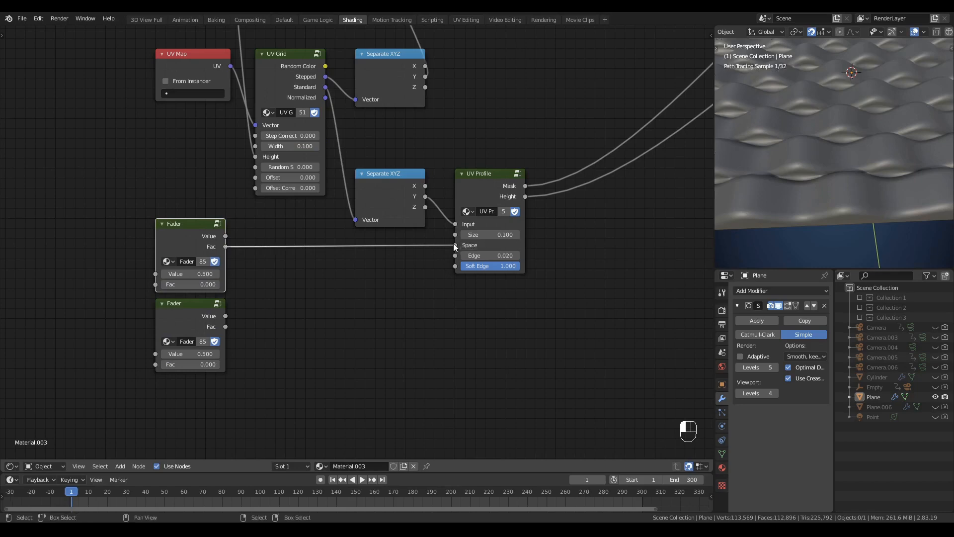
left_click_drag(225, 326, 454, 255)
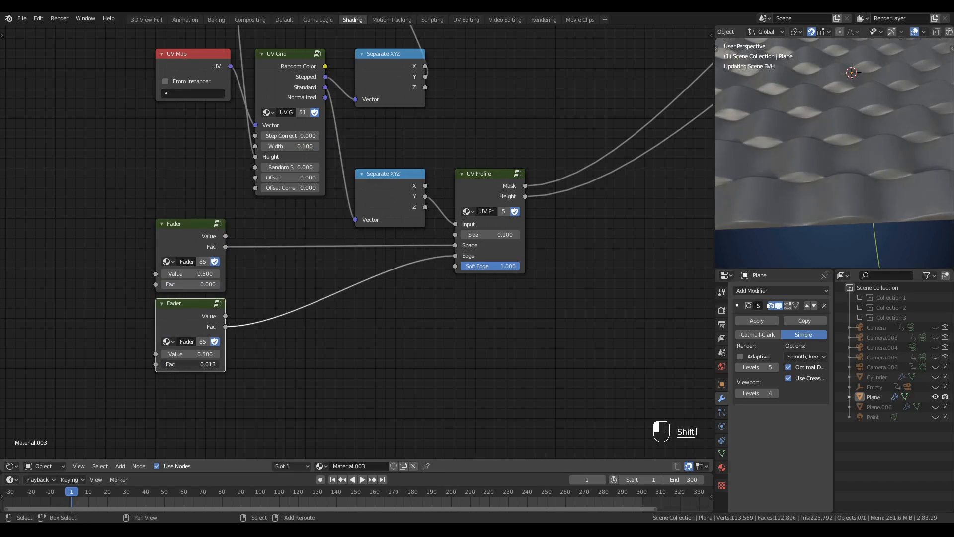
- Set the lower Fader's Fac to 0.011 and the upper Fader's Fac to 0.005, checking the effect on the tiles
mouse_move(189, 364)
left_mouse_down("shift")
mouse_move(197, 364)
mouse_move(187, 364)
left_mouse_up("shift")
middle_click_drag(800, 178, 797, 206)
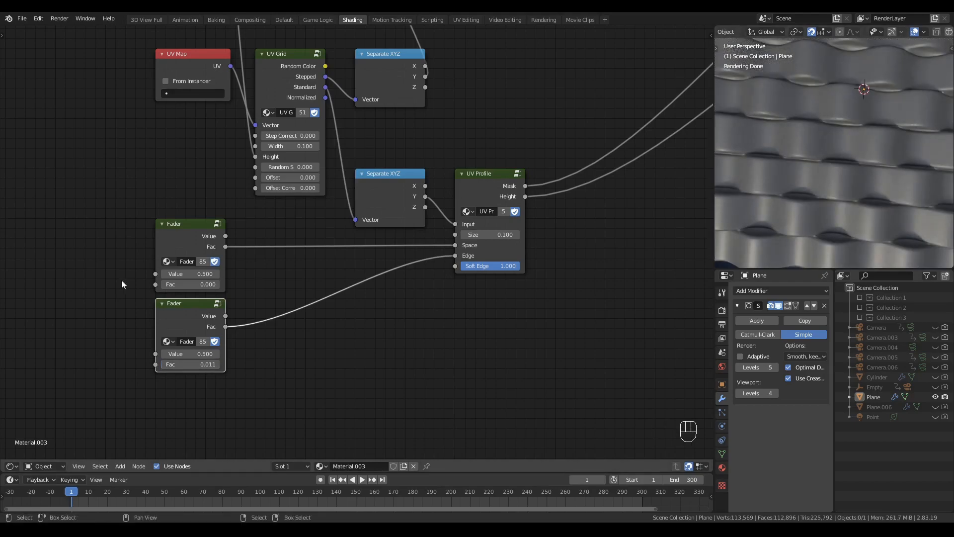
left_click_drag(190, 284, 194, 284, "shift")
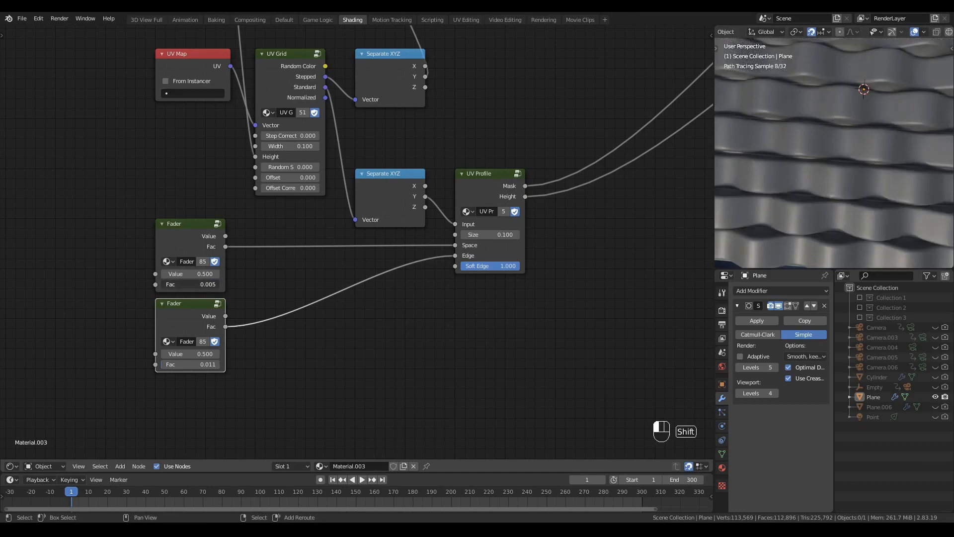
scroll(798, 187, "down", 4)
middle_click_drag(799, 186, 809, 168)
left_click(823, 177)
key("KP_Decimal")
key("alt+q")
key("alt+a")
- Move the two Fader nodes well clear of the rest of the node tree, on the side facing the inputs
scroll(461, 182, "down", 4)
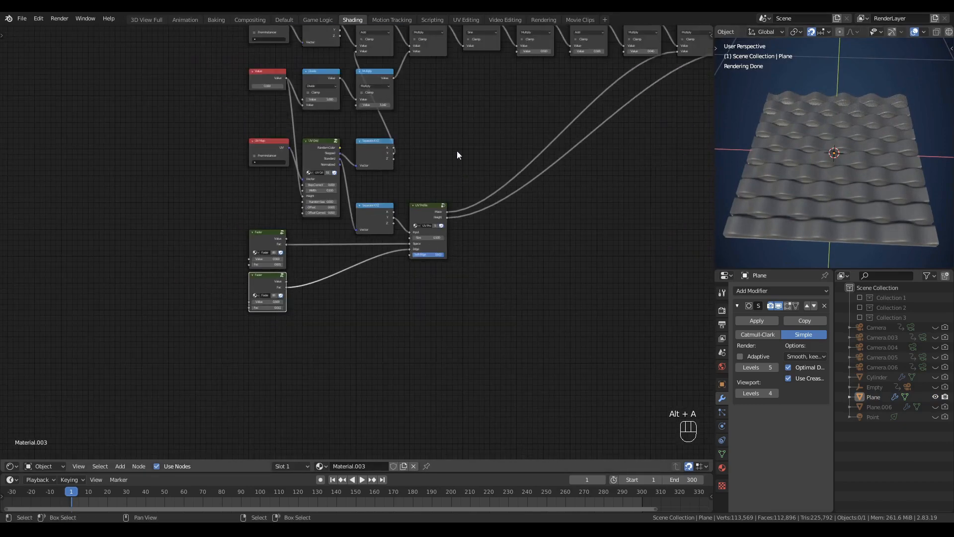
left_click_drag(202, 282, 185, 347)
key("g")
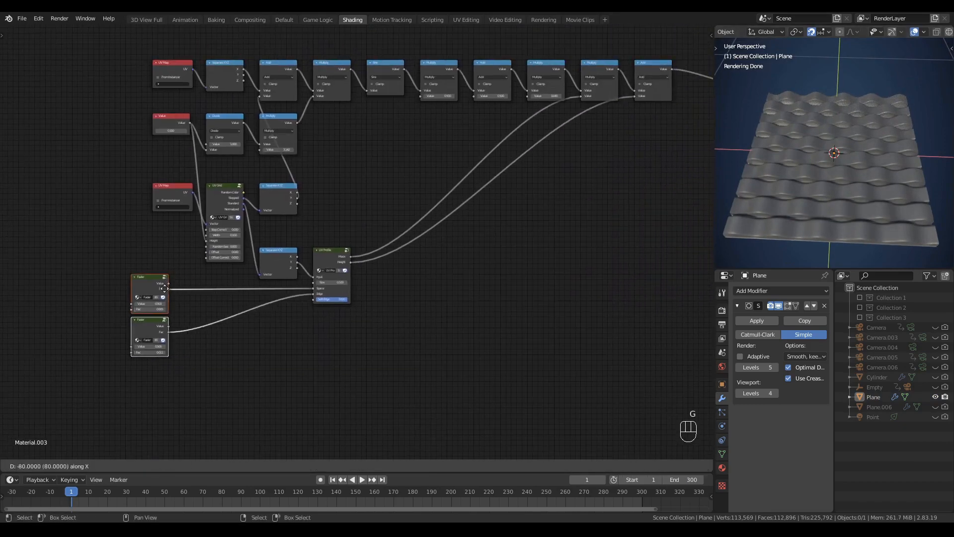
left_click(141, 296)
left_click(440, 269)
scroll(439, 270, "down", 2)
middle_click_drag(439, 271, 503, 288)
left_click_drag(656, 85, 161, 389)
key("g")
key("x")
left_click(14, 417)
middle_click_drag(225, 339, 331, 298)
left_click_drag(166, 258, 143, 359)
key("g")
middle_click(147, 362)
left_click(99, 372)
key("g")
left_click(116, 368)
middle_click_drag(218, 182, 199, 192)
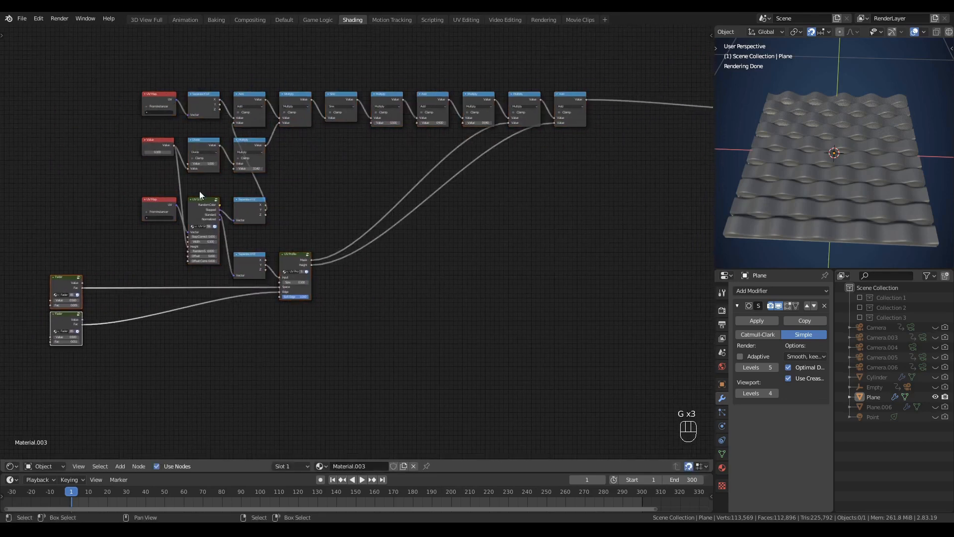
- Duplicate the whole wave, UV Grid and UV Profile node setup below the original, keeping the copy's links to the two Faders
left_click_drag(141, 73, 620, 360)
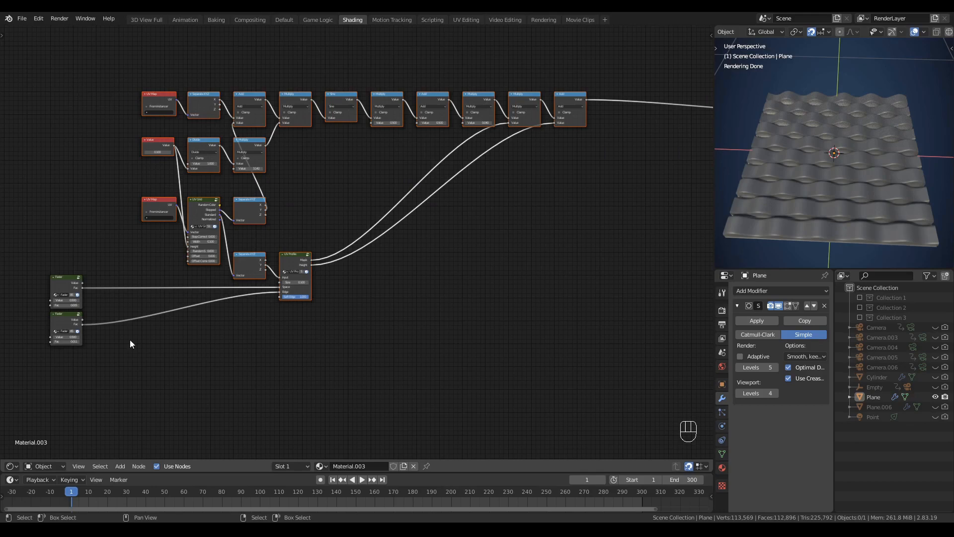
scroll(382, 263, "down", 2)
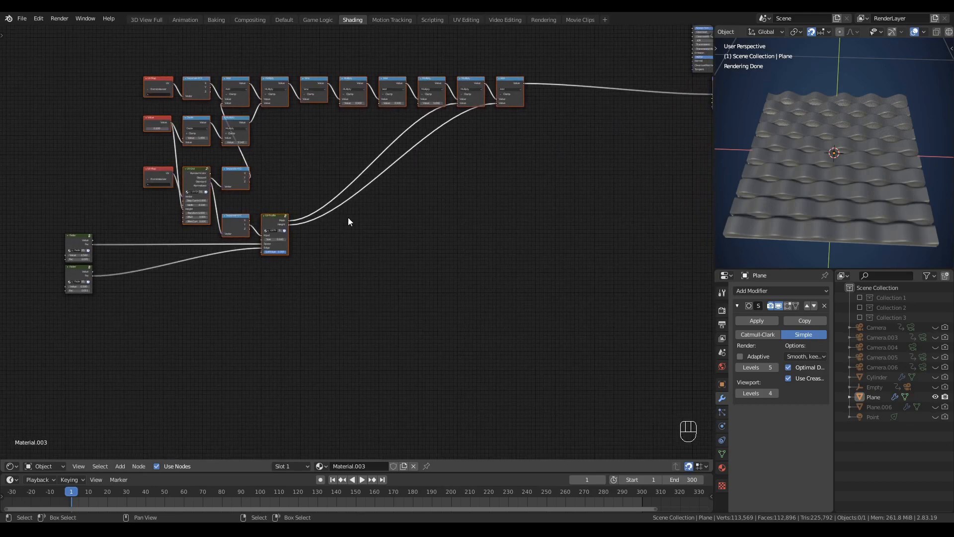
key("shift+ctrl+d")
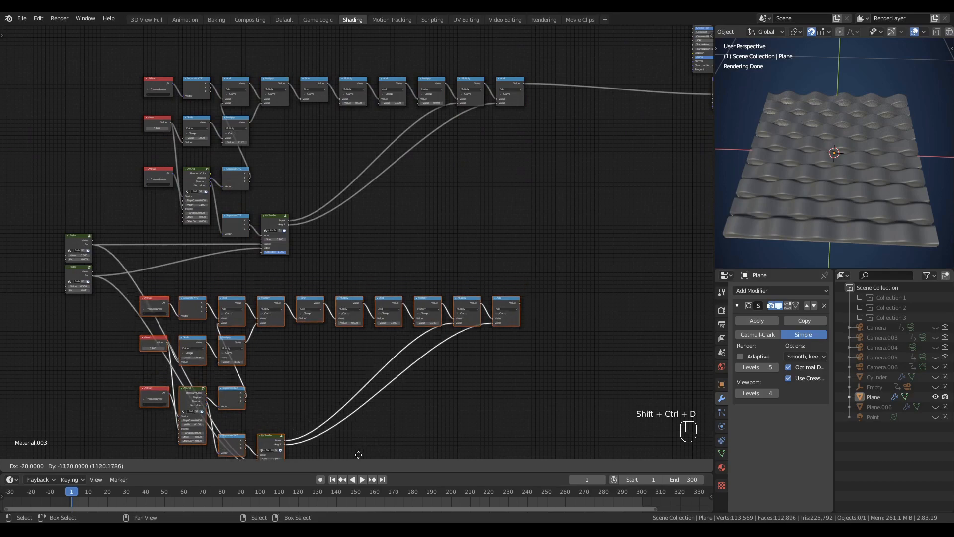
left_click(361, 440)
middle_click_drag(361, 436, 375, 321)
scroll(375, 320, "up", 5)
middle_click_drag(253, 271, 454, 321)
left_click(454, 321)
- Move both Fader nodes down so the upper one lines up with the top row of the duplicated setup
left_click_drag(50, 131, 185, 221)
key("g")
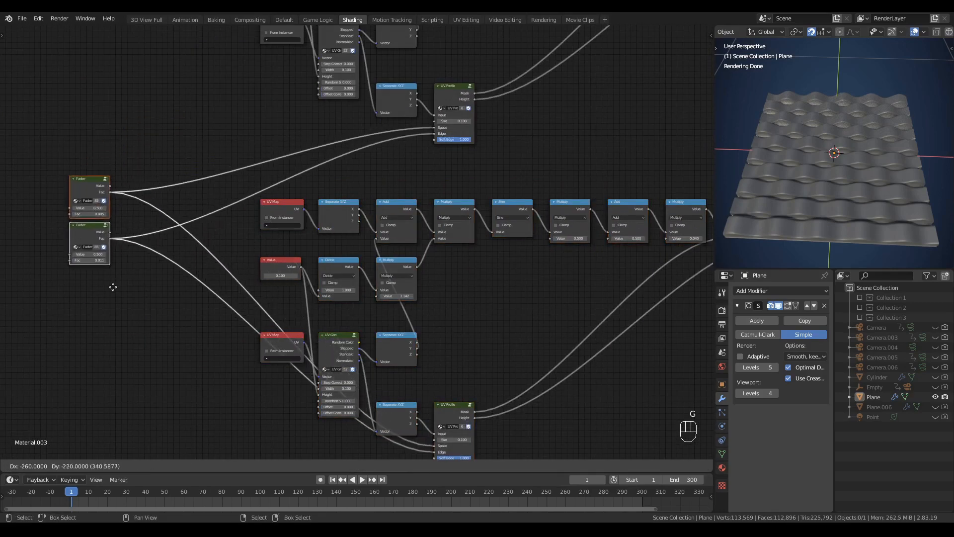
left_click(132, 313)
key("g")
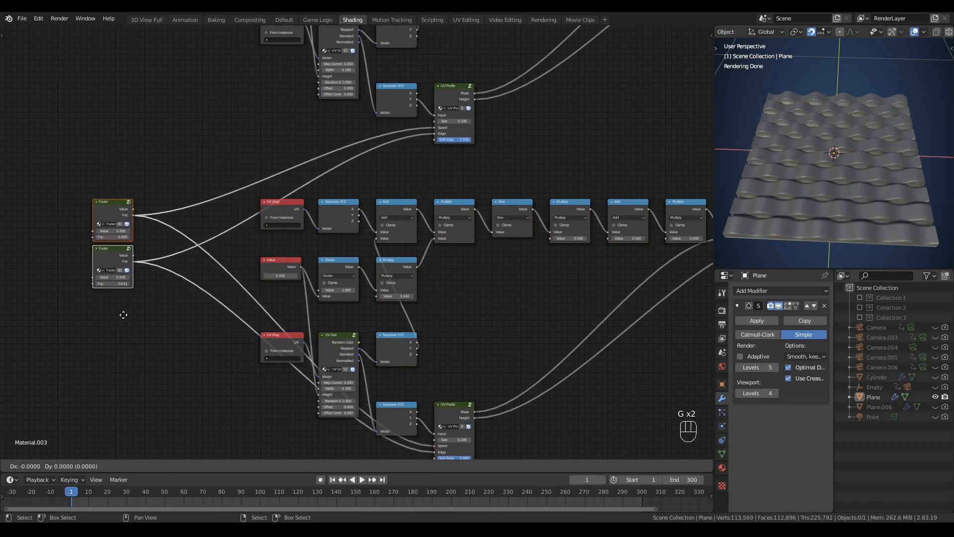
left_click(119, 315)
middle_click_drag(444, 303, 417, 264)
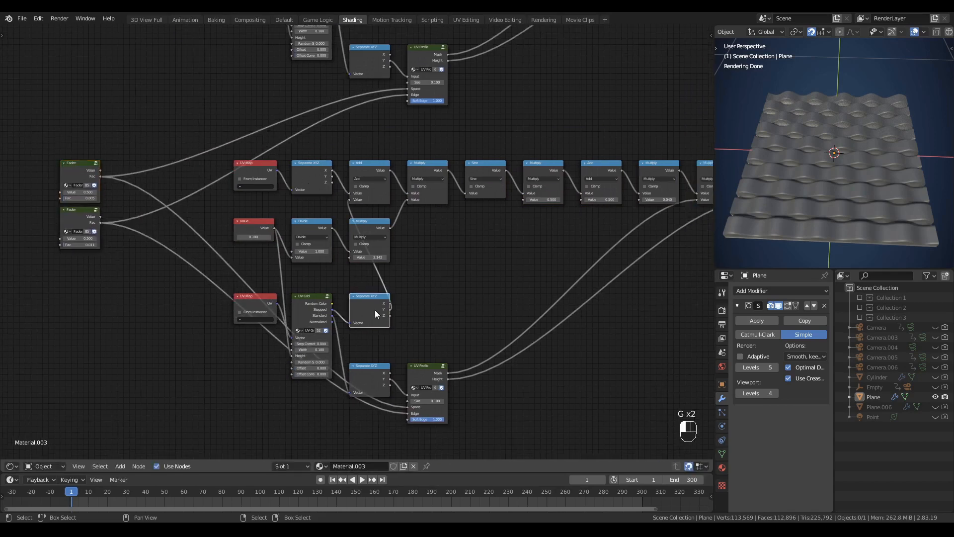
- In the duplicated setup, switch the upper Separate XYZ link from X to Y and the two lower Separate XYZ links from Y to X
left_click(453, 312)
middle_click_drag(453, 312, 425, 290)
scroll(399, 276, "up", 3)
middle_click_drag(358, 212, 350, 232)
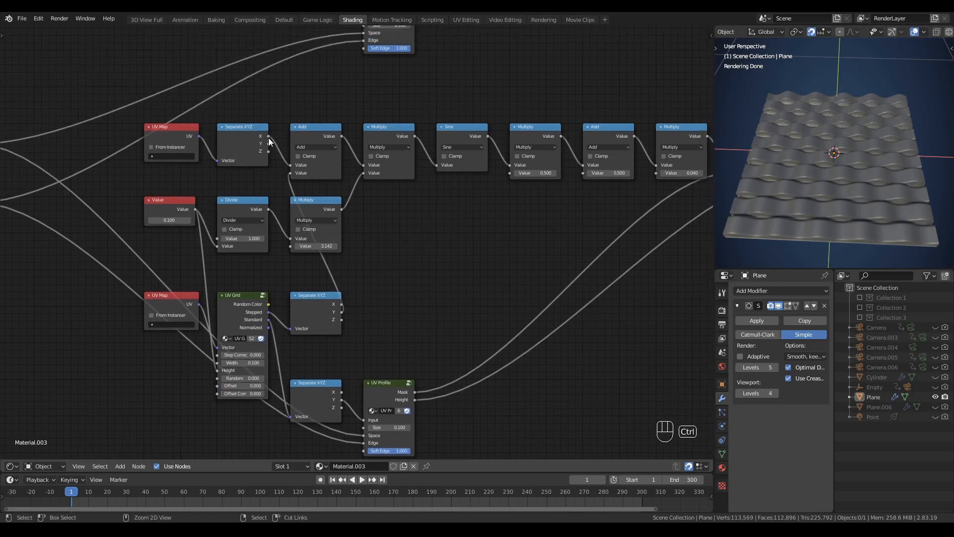
left_click_drag(270, 145, 269, 144)
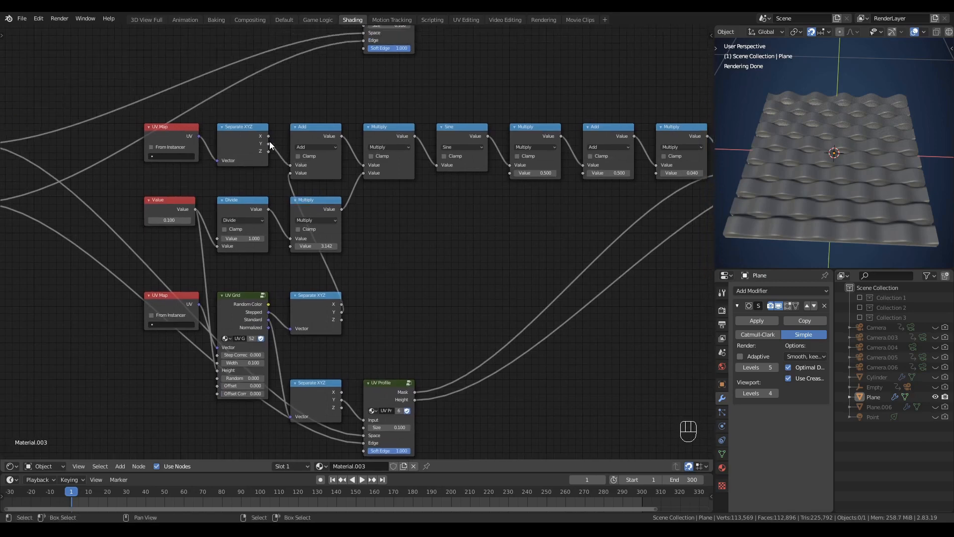
left_click(341, 311)
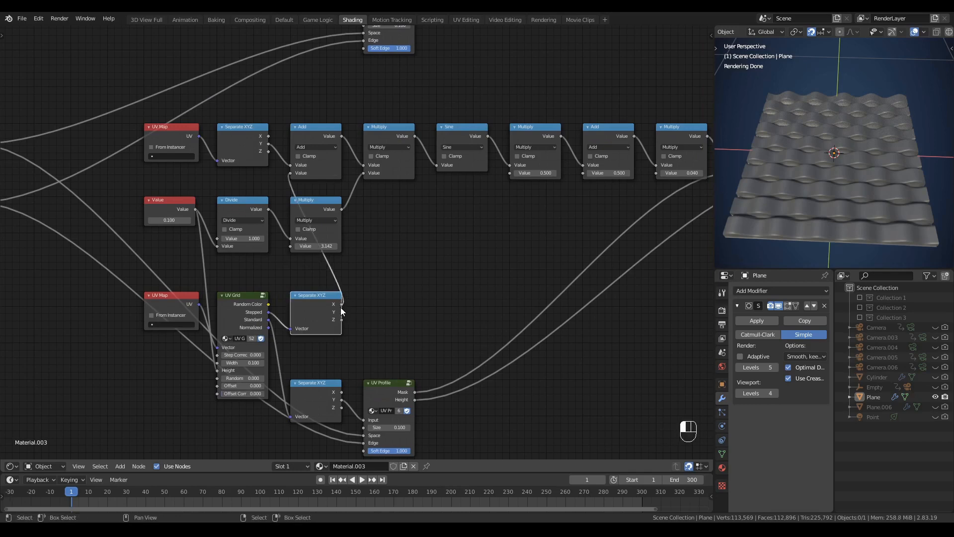
mouse_move(341, 400)
left_mouse_down("ctrl")
mouse_move(350, 398)
mouse_move(341, 392)
left_mouse_up("ctrl")
- Link the duplicated setup's final Add to the Displacement node's Height and inspect the rotated wave pattern on the plane
scroll(398, 292, "down", 8)
middle_click_drag(496, 207, 322, 285)
scroll(432, 171, "down", 3)
middle_click_drag(443, 160, 368, 194)
scroll(387, 223, "up", 5)
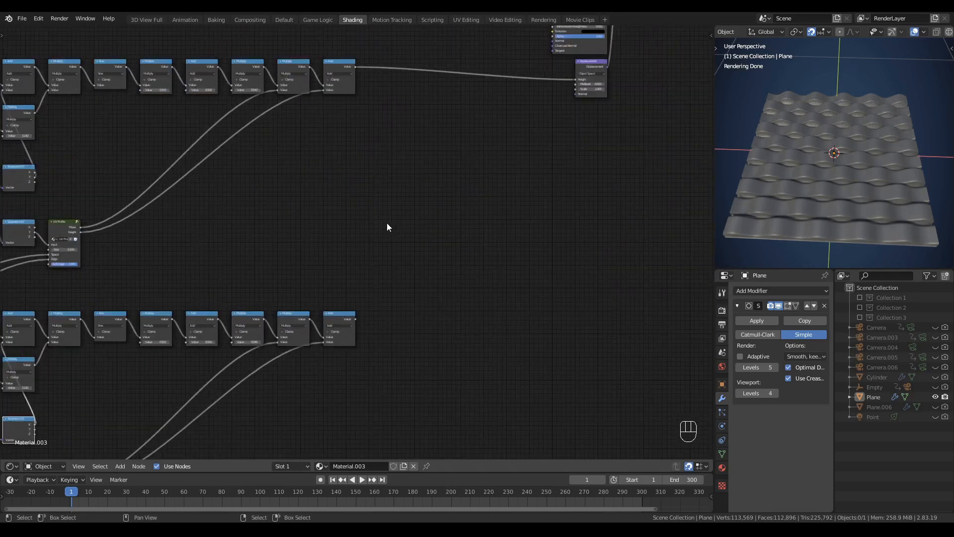
left_click_drag(356, 319, 577, 80)
mouse_move(786, 211)
middle_mouse_down()
mouse_move(858, 180)
mouse_move(860, 166)
mouse_move(852, 168)
mouse_move(867, 186)
mouse_move(743, 187)
mouse_move(846, 202)
mouse_move(847, 227)
mouse_move(810, 177)
mouse_move(810, 127)
mouse_move(804, 178)
mouse_move(824, 163)
mouse_move(832, 173)
mouse_move(811, 178)
middle_mouse_up()
- Move the duplicated setup's upper UV Map and Separate XYZ nodes away from the Add node to make room for another node
scroll(122, 279, "down", 1)
middle_click_drag(125, 279, 417, 202)
scroll(437, 210, "up", 2)
scroll(398, 272, "up", 1)
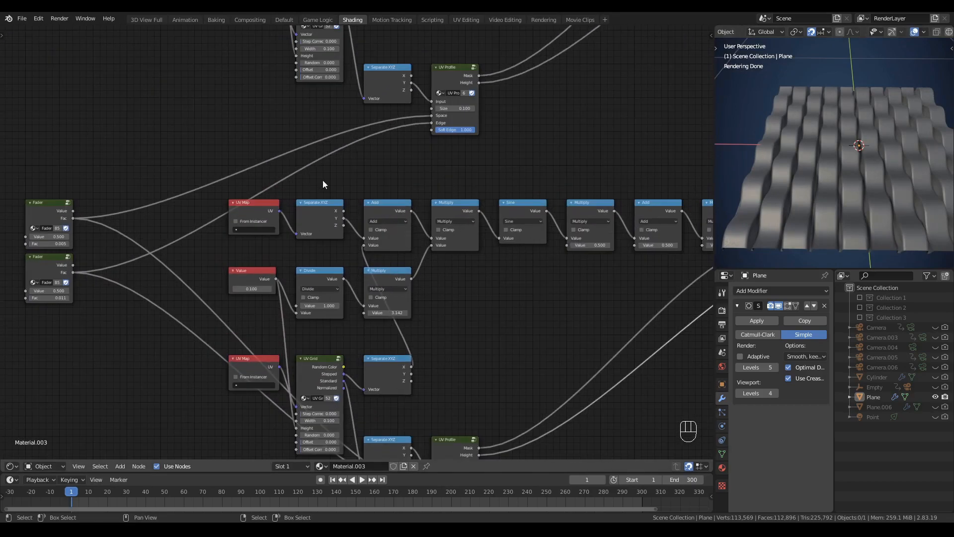
left_click(158, 236)
left_click(479, 296)
middle_click_drag(477, 296, 441, 269)
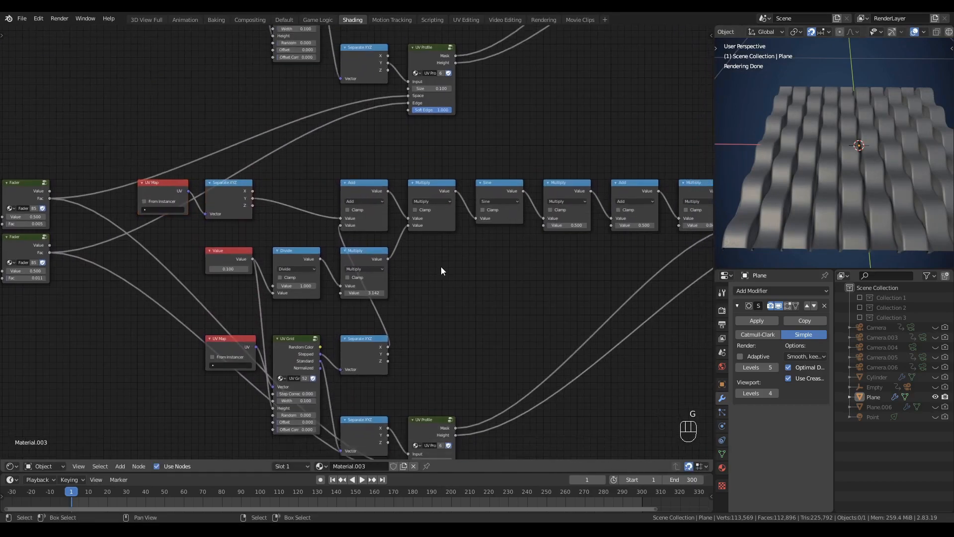
- Duplicate the first Add node onto the link after Separate XYZ and connect the size Value node to the copy's second value
left_click(361, 193)
key("shift+d")
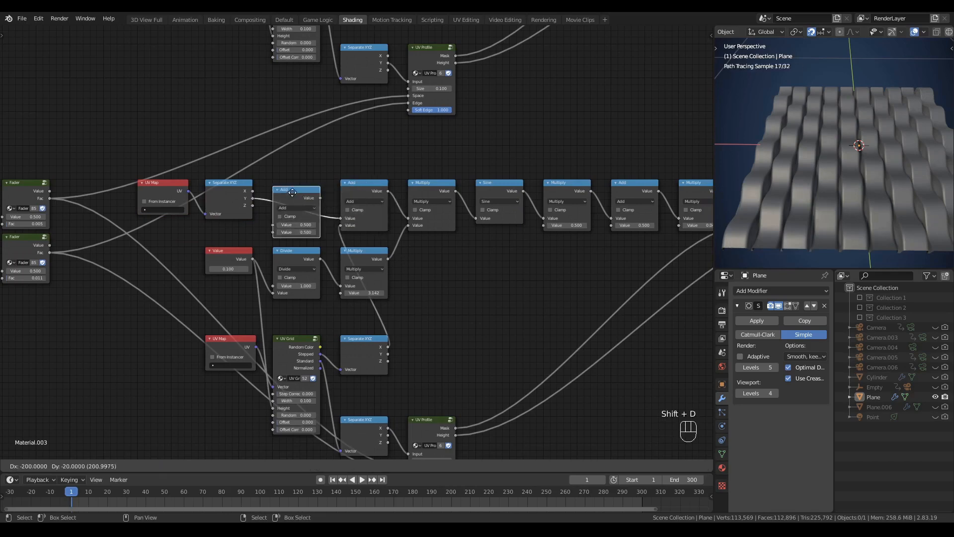
left_click(293, 188)
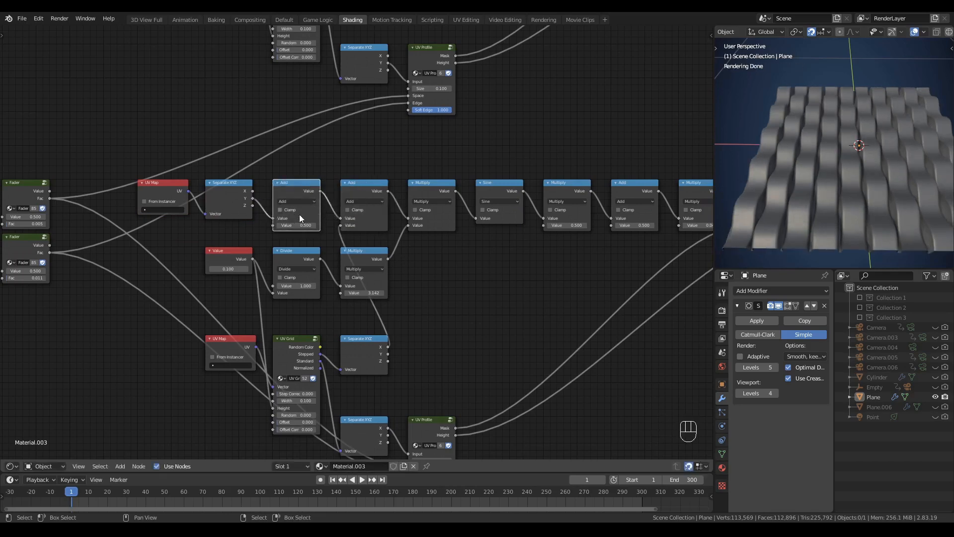
scroll(424, 277, "up", 1)
left_click(219, 232)
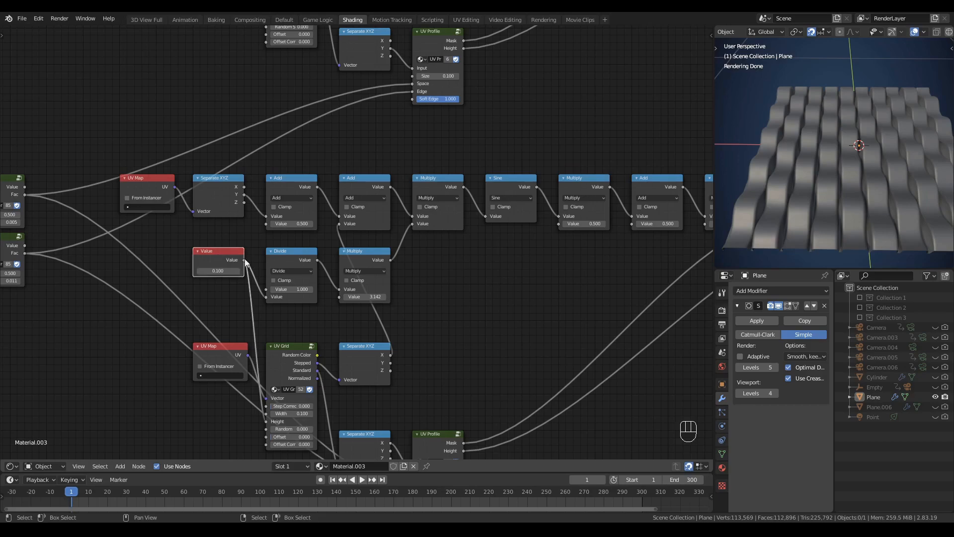
left_click_drag(266, 227, 268, 223)
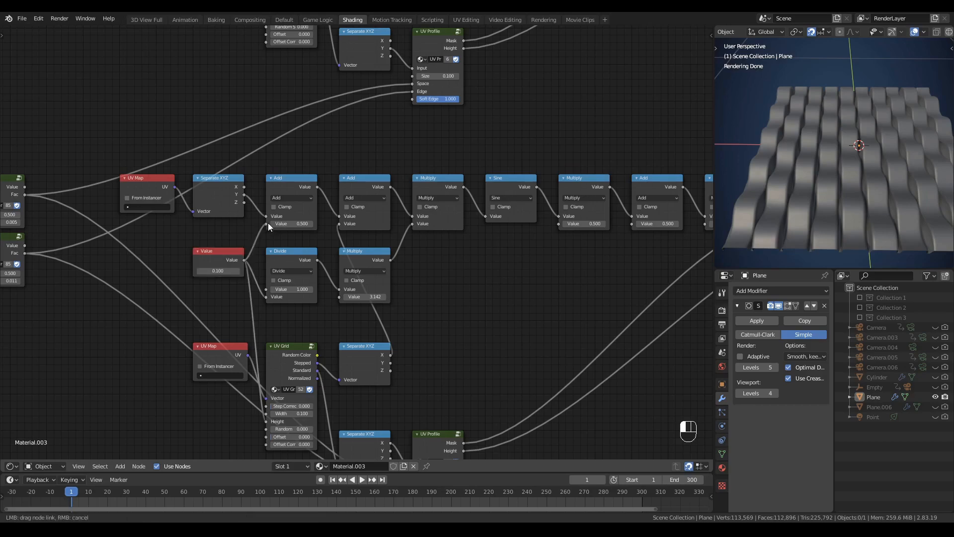
- Reconnect the original setup's final Add output to the Displacement node's Height input
scroll(482, 264, "down", 4)
scroll(290, 266, "down", 5)
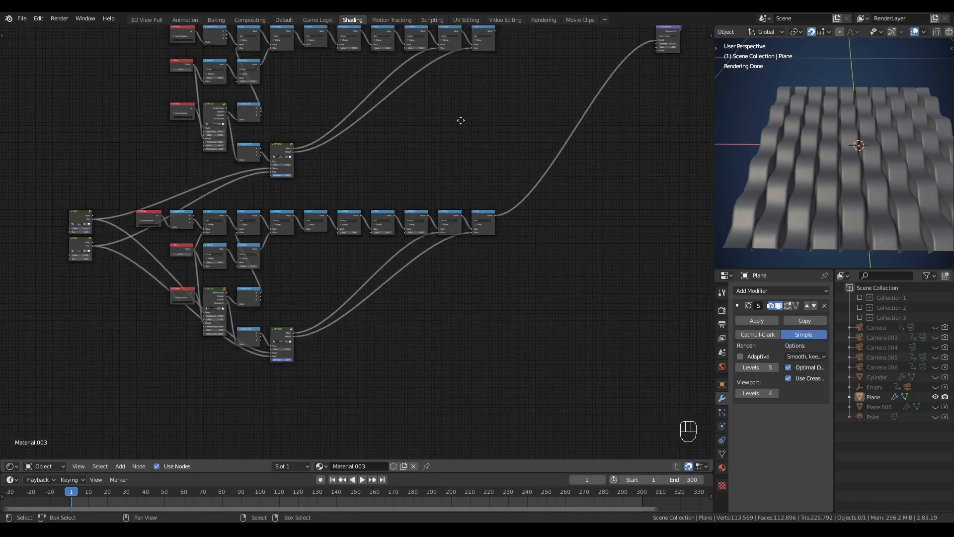
middle_click_drag(482, 109, 357, 255)
scroll(356, 255, "up", 4)
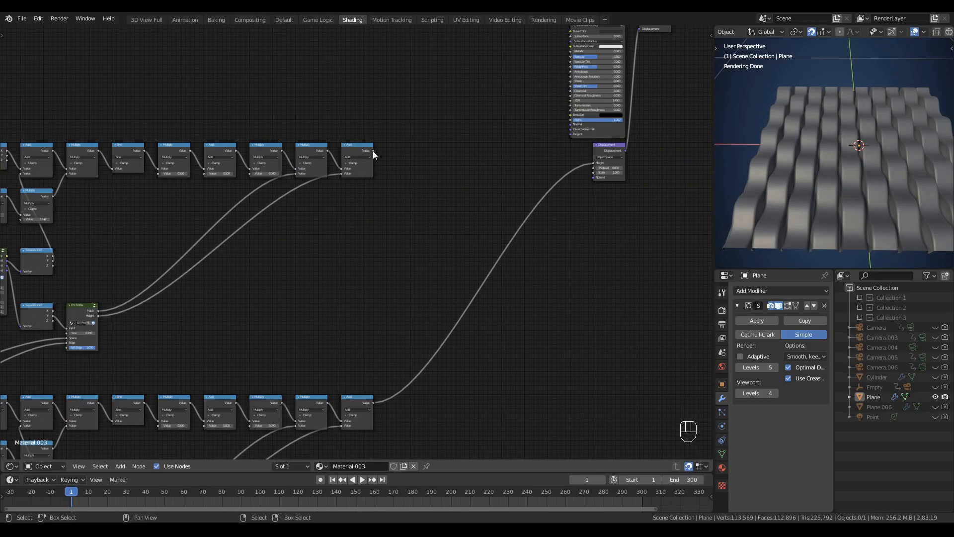
left_click_drag(373, 150, 594, 163)
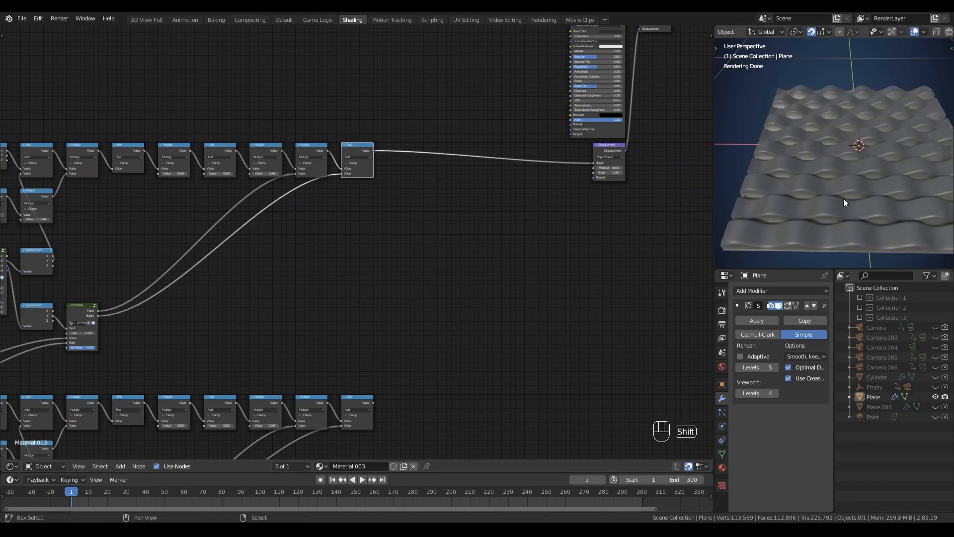
- Add a Math node set to Maximum in the empty space between the final Add nodes and the Displacement node
left_click(819, 184)
key("KP_Decimal")
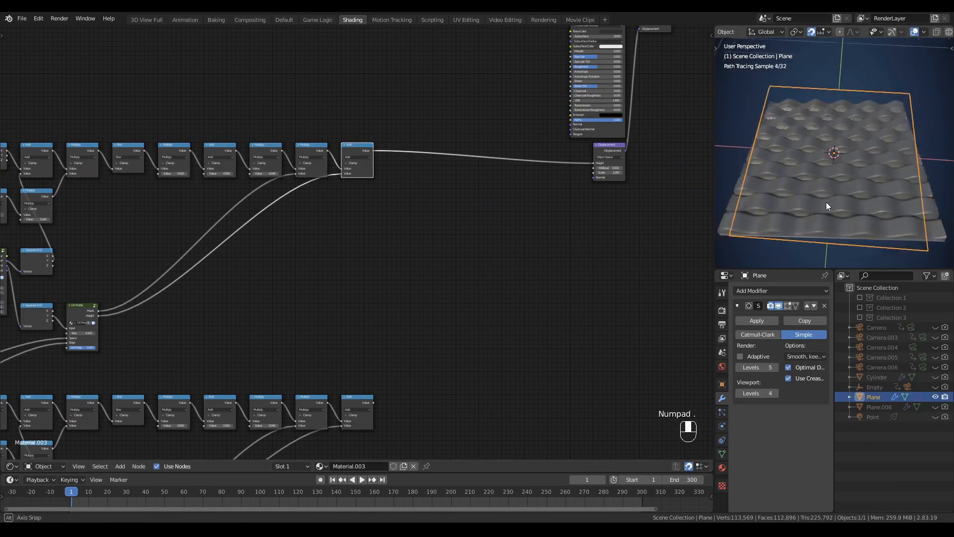
scroll(826, 202, "up", 4)
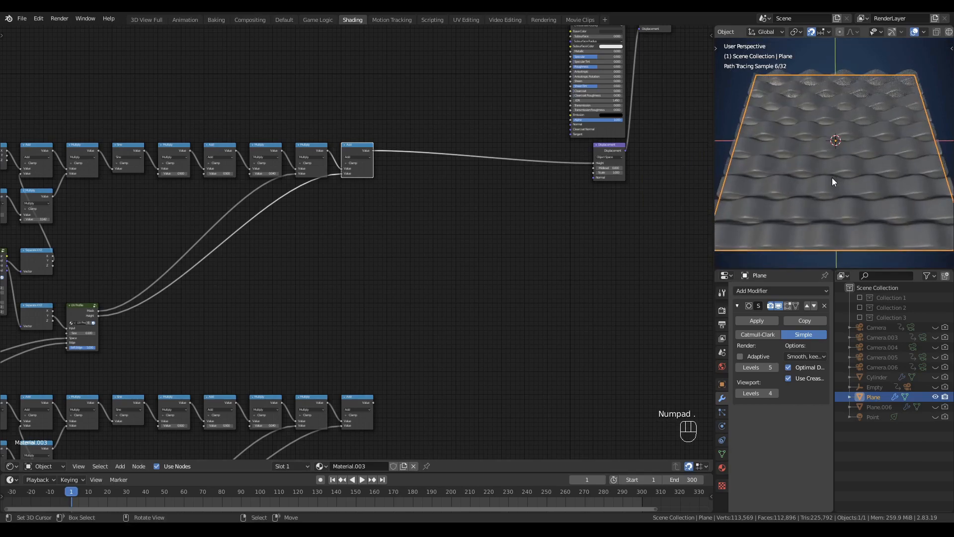
key("alt+a")
middle_click_drag(455, 235, 404, 226)
key("shift+a")
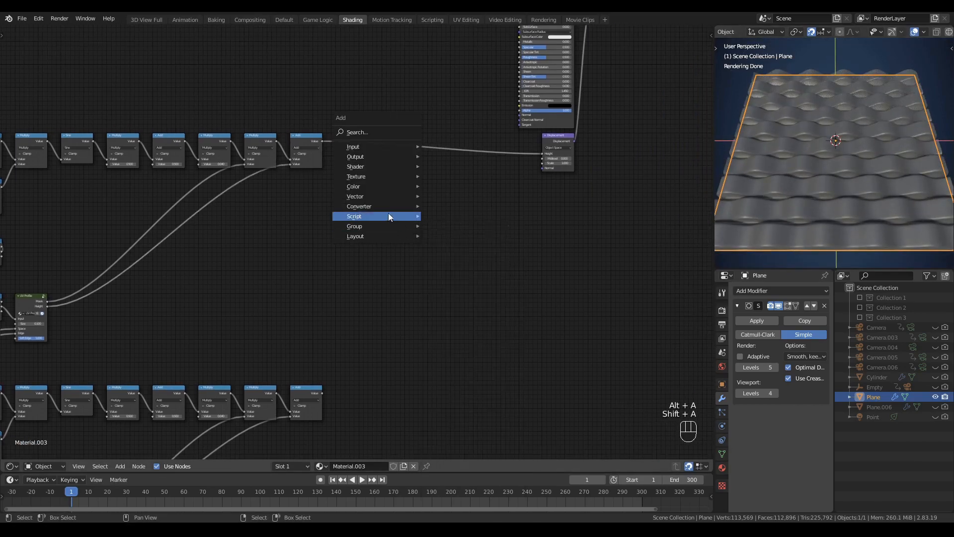
mouse_move(377, 206)
left_click(457, 225)
left_click(423, 222)
scroll(423, 222, "up", 4)
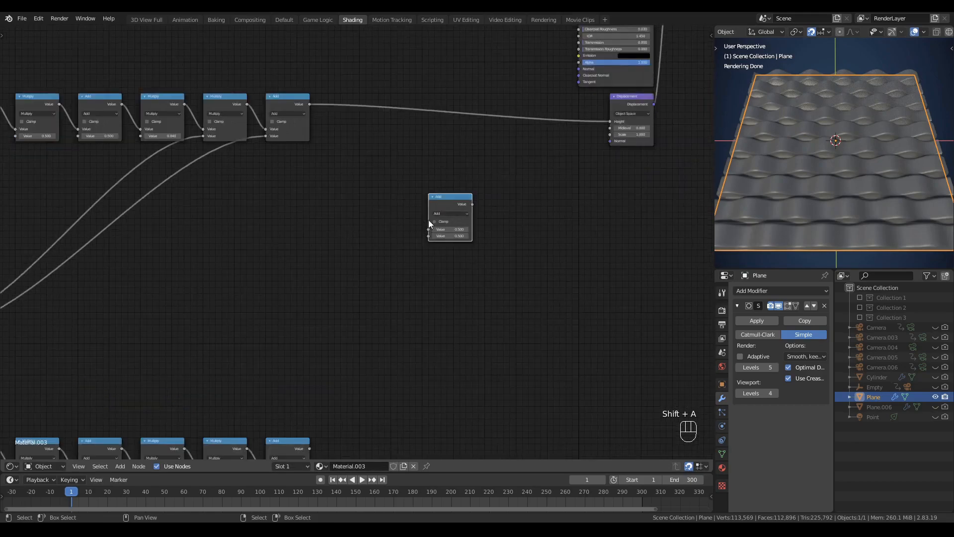
left_click(448, 213)
key("x")
scroll(449, 213, "up", 3)
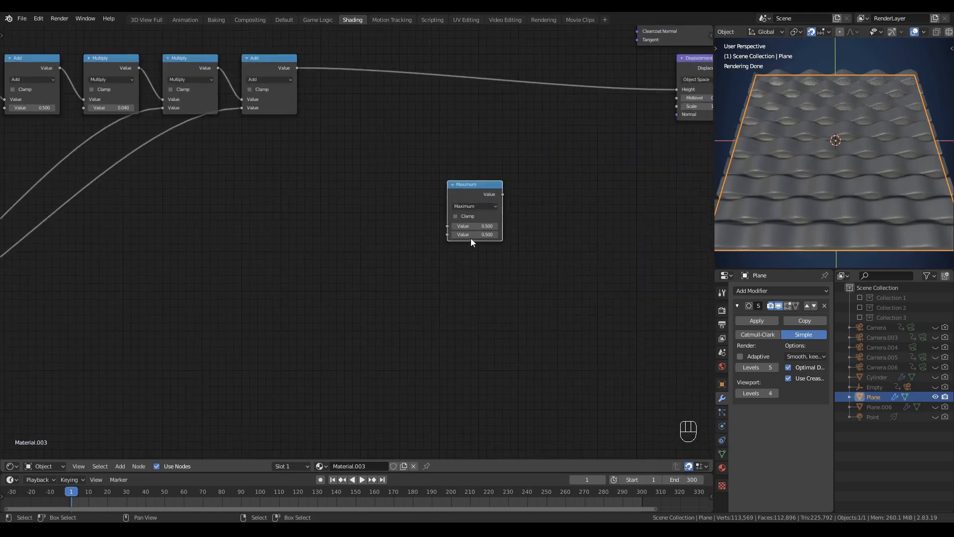
scroll(472, 235, "down", 2)
- Insert the Maximum node between the original setup's final Add and the Displacement Height, and link the duplicated setup's final Add to its second value
mouse_move(440, 214)
left_mouse_down()
mouse_move(430, 133)
mouse_move(426, 241)
mouse_move(427, 227)
left_mouse_up()
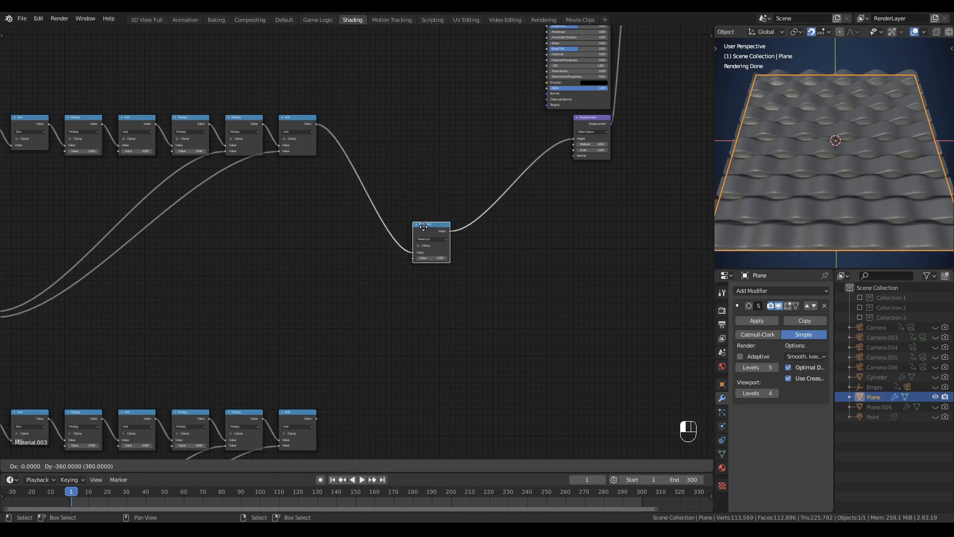
left_click(365, 321)
middle_click_drag(346, 350, 348, 328)
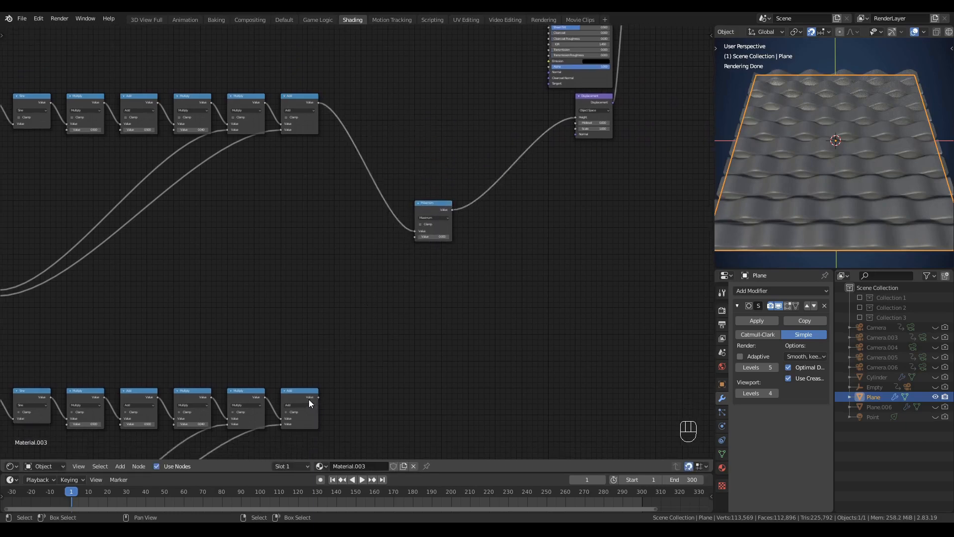
right_click_drag(415, 240, 418, 238, "alt")
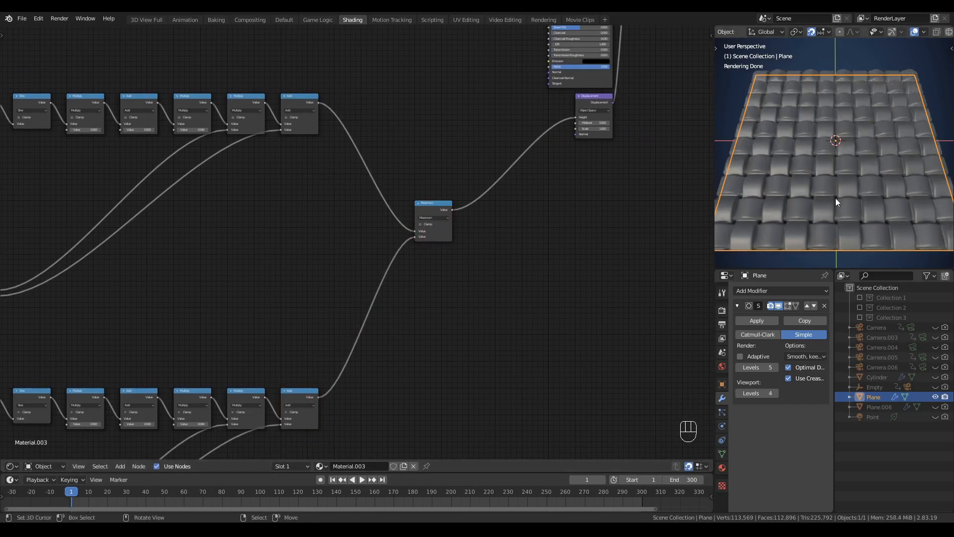
middle_click_drag(835, 198, 807, 195)
key("alt+a")
scroll(815, 227, "up", 3)
scroll(807, 194, "down", 1)
scroll(353, 226, "down", 1)
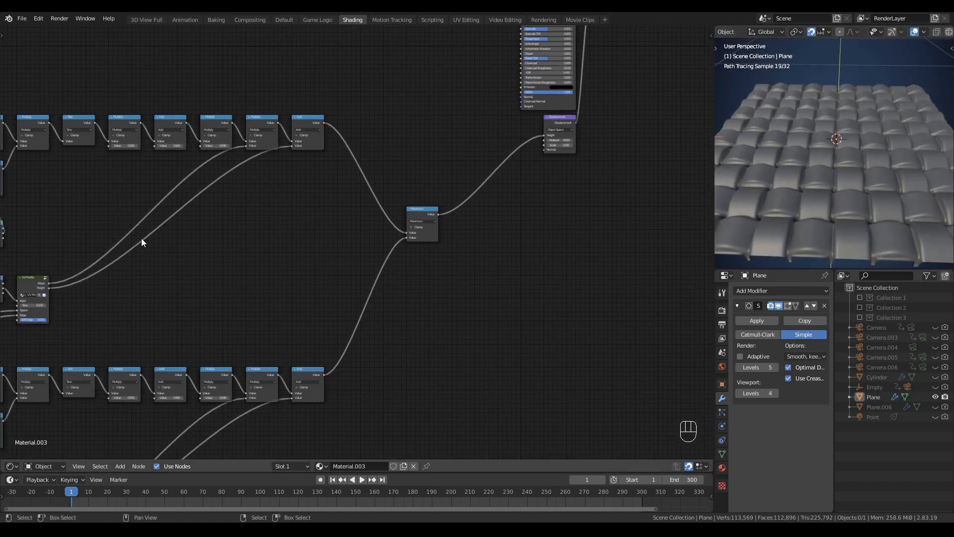
- Test the spacing Fader's Fac at 0.034 to thin the woven strips, and lower it to 0.006
middle_click_drag(94, 289, 452, 161)
scroll(198, 331, "up", 5)
middle_click_drag(117, 339, 378, 320)
scroll(378, 320, "up", 4)
middle_click_drag(841, 167, 852, 221)
scroll(343, 277, "up", 4)
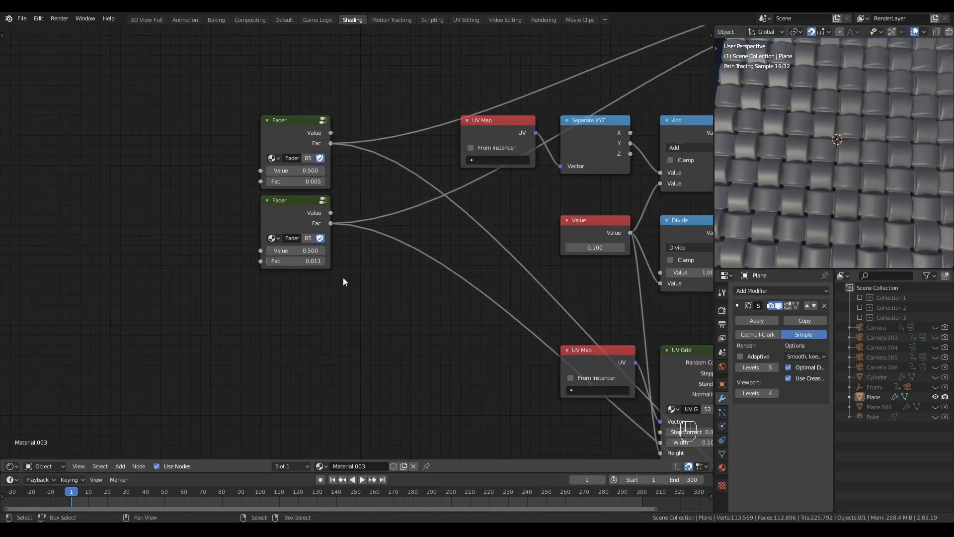
middle_click_drag(328, 231, 301, 280)
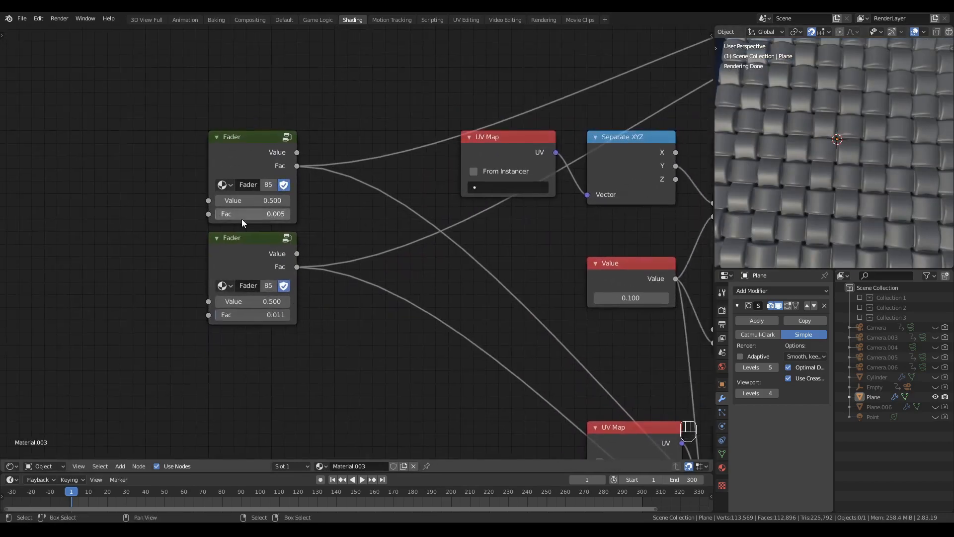
left_click_drag(244, 212, 259, 213)
scroll(837, 186, "down", 5)
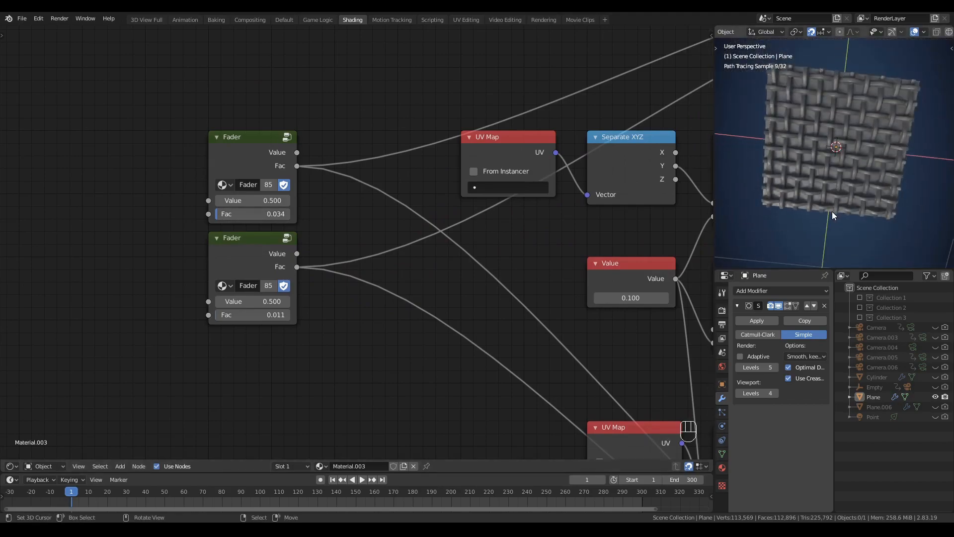
scroll(831, 211, "up", 6)
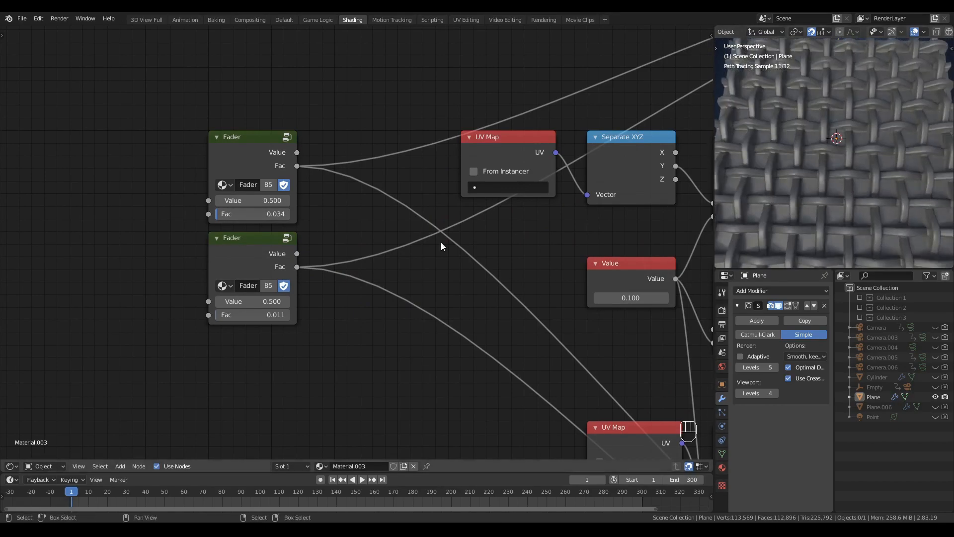
left_click_drag(253, 214, 240, 214)
- Review both node chains and select the 0.040 Multiply nodes that set the wave height in each setup
scroll(466, 223, "down", 4)
middle_click_drag(502, 216, 336, 296)
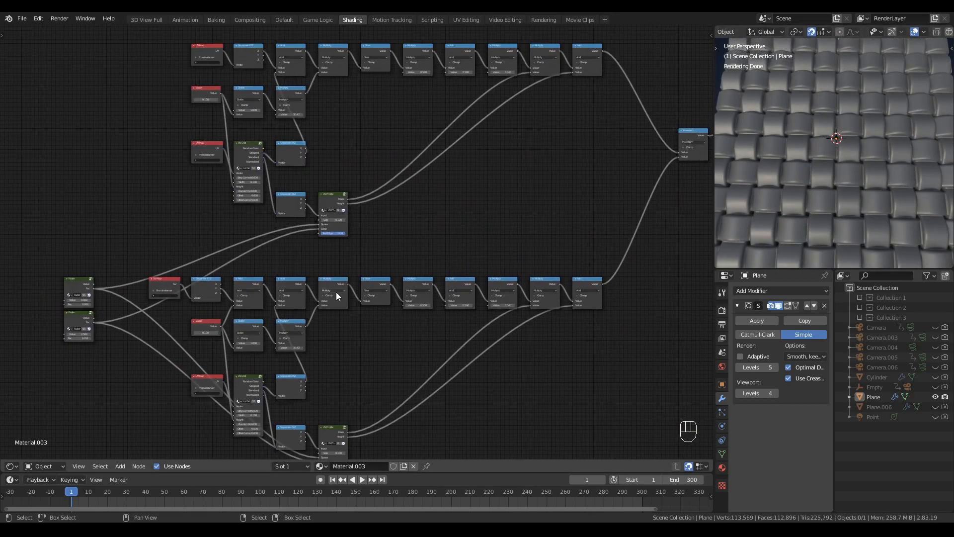
middle_click_drag(864, 180, 836, 173)
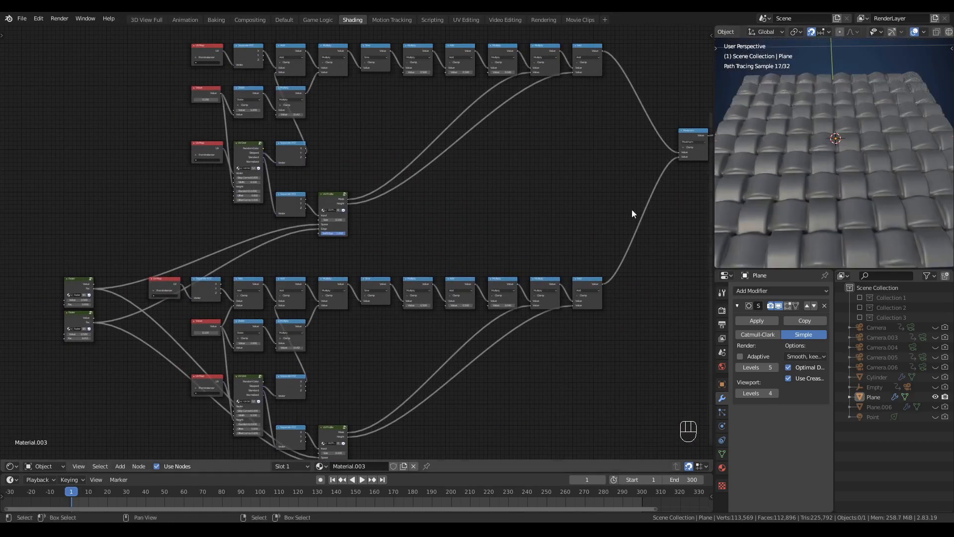
middle_click_drag(470, 205, 450, 231)
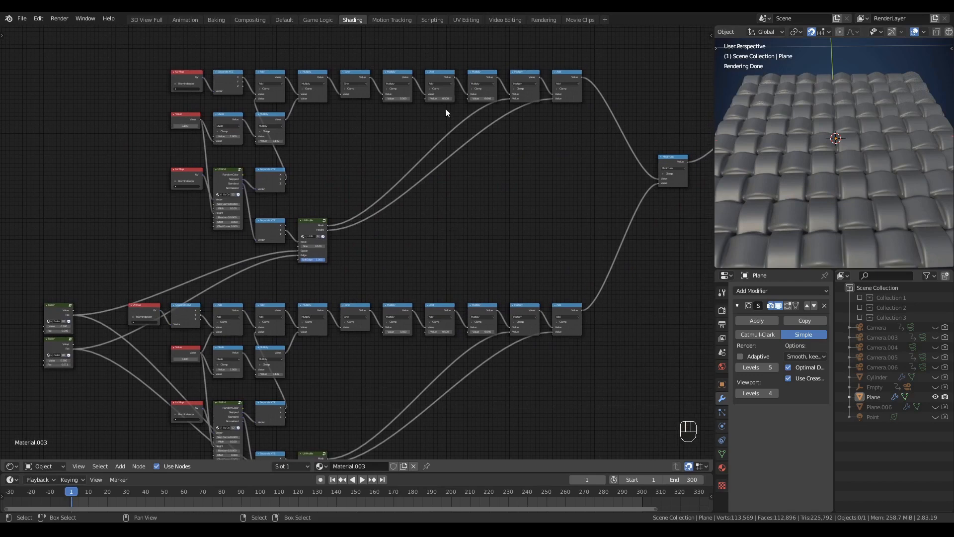
left_click_drag(436, 93, 491, 370)
scroll(467, 229, "up", 4)
middle_click_drag(466, 229, 445, 274)
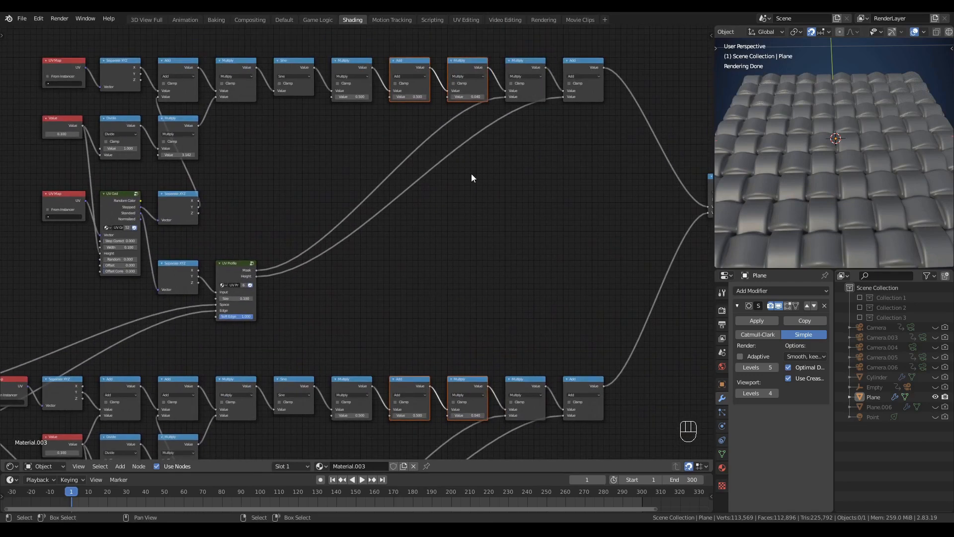
left_click_drag(454, 45, 470, 438)
scroll(345, 318, "down", 2)
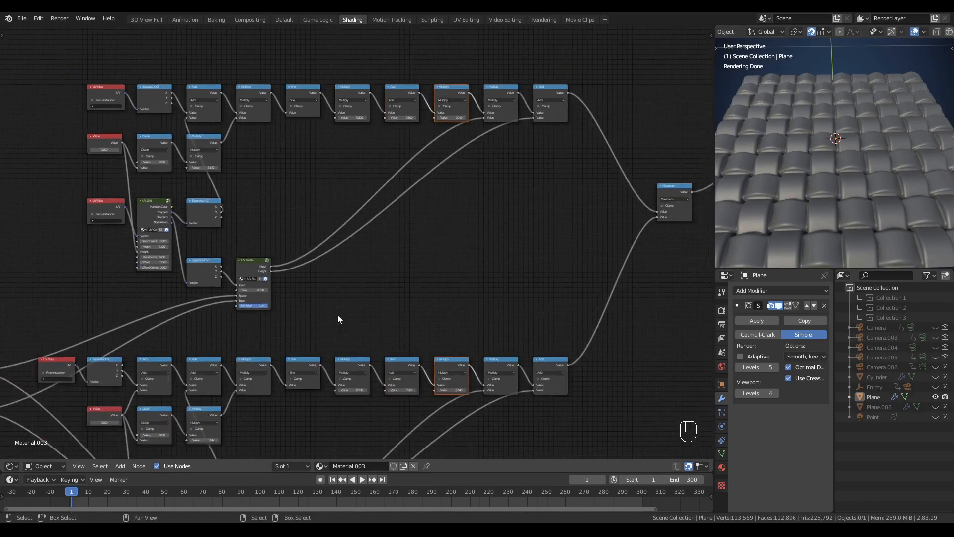
middle_click_drag(240, 351, 387, 246)
scroll(64, 257, "up", 1)
- Duplicate the spacing Fader and place the copy between the two setups, near the wave-height Multiply nodes
left_click(88, 256)
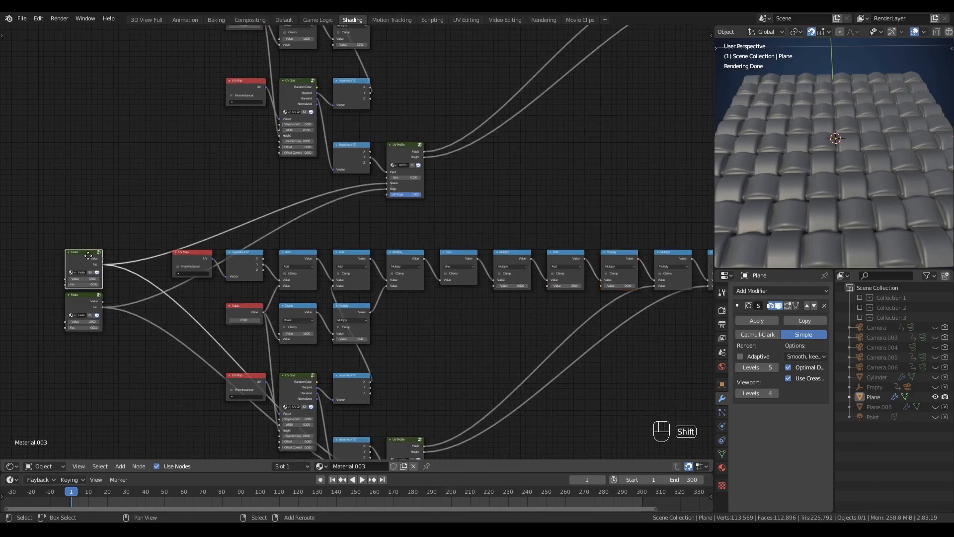
key("shift+d")
left_click(88, 203)
scroll(306, 198, "down", 3)
middle_click_drag(384, 211, 337, 273)
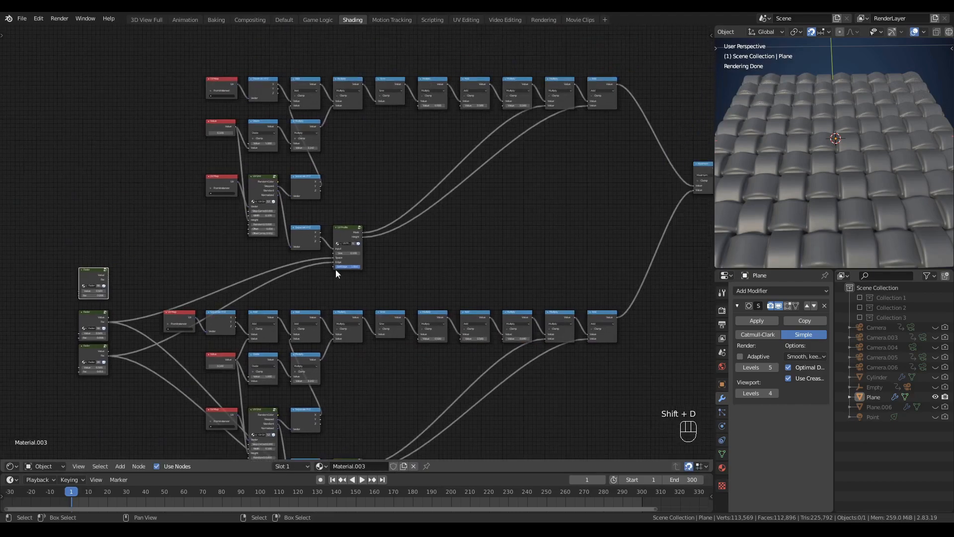
key("g")
left_click(503, 253)
- Link the new Fader's Fac output to the second value of the wave-height Multiply node in both setups
scroll(503, 254, "up", 4)
middle_click_drag(523, 244, 363, 345)
scroll(351, 282, "up", 4)
left_click_drag(337, 336, 402, 103)
middle_click_drag(414, 349, 427, 142)
scroll(381, 167, "down", 3)
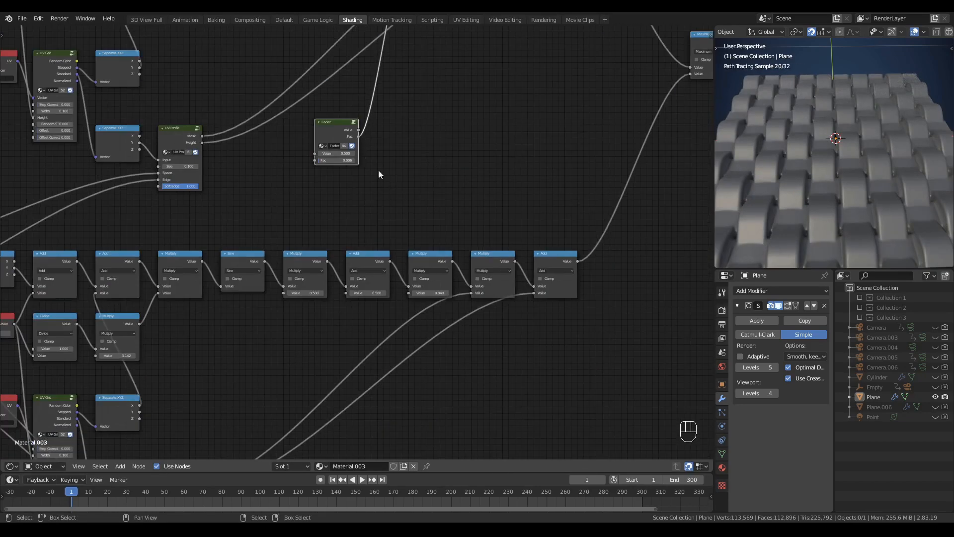
left_click_drag(418, 317, 409, 293)
scroll(332, 184, "down", 4)
middle_click_drag(332, 184, 473, 291)
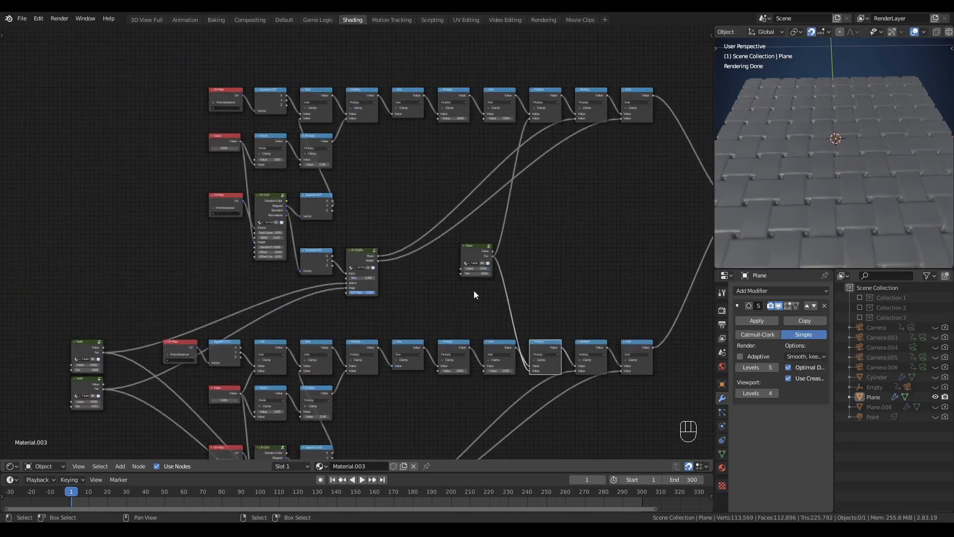
- Move the wave-height Fader above the other two Faders and set its Fac to 0.031
left_click(470, 252)
key("g")
left_click(80, 302)
middle_click_drag(175, 356, 353, 207)
scroll(352, 207, "up", 5)
scroll(263, 251, "up", 5)
middle_click_drag(256, 187, 258, 249)
scroll(309, 348, "down", 2)
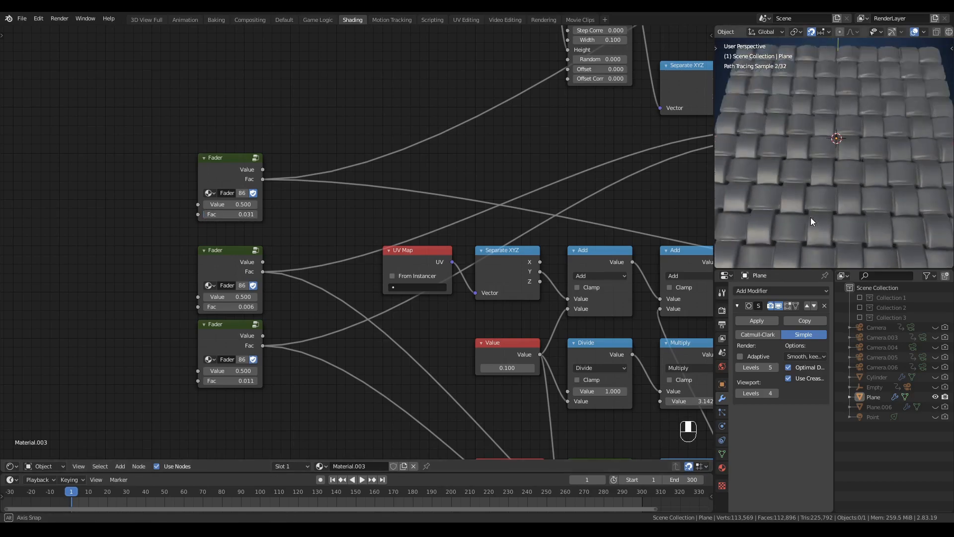
- Set the edge Fader's Fac to 0.035 and fine-tune the spacing Fader's Fac while checking the weave's shape
scroll(294, 309, "up", 1)
middle_click_drag(291, 310, 264, 290)
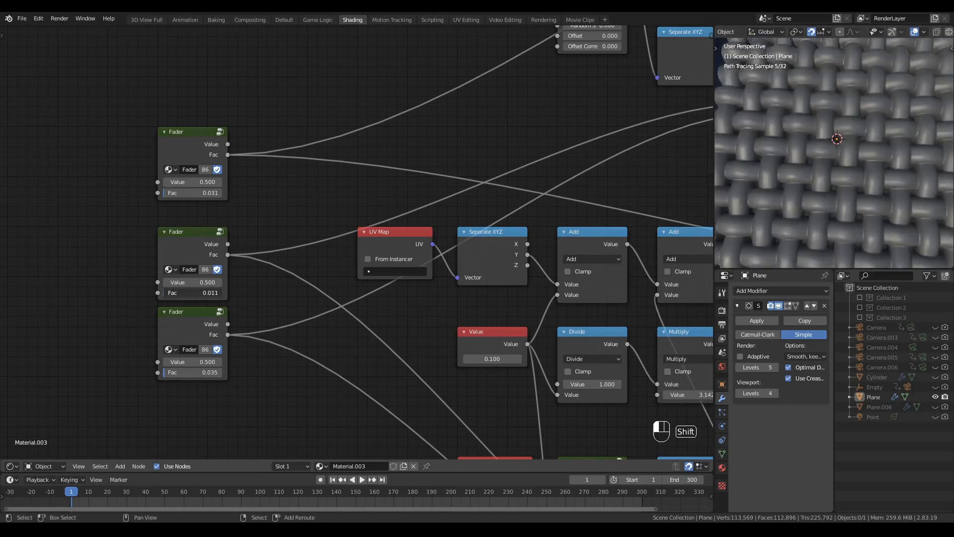
mouse_move(779, 202)
middle_mouse_down()
mouse_move(807, 154)
mouse_move(827, 201)
middle_mouse_up()
scroll(213, 212, "down", 1)
scroll(827, 200, "down", 2)
scroll(174, 273, "up", 3)
left_click_drag(131, 285, 117, 285, "shift")
scroll(778, 173, "up", 2)
mouse_move(782, 223)
middle_mouse_down()
mouse_move(778, 173)
mouse_move(828, 192)
mouse_move(795, 188)
mouse_move(788, 206)
middle_mouse_up()
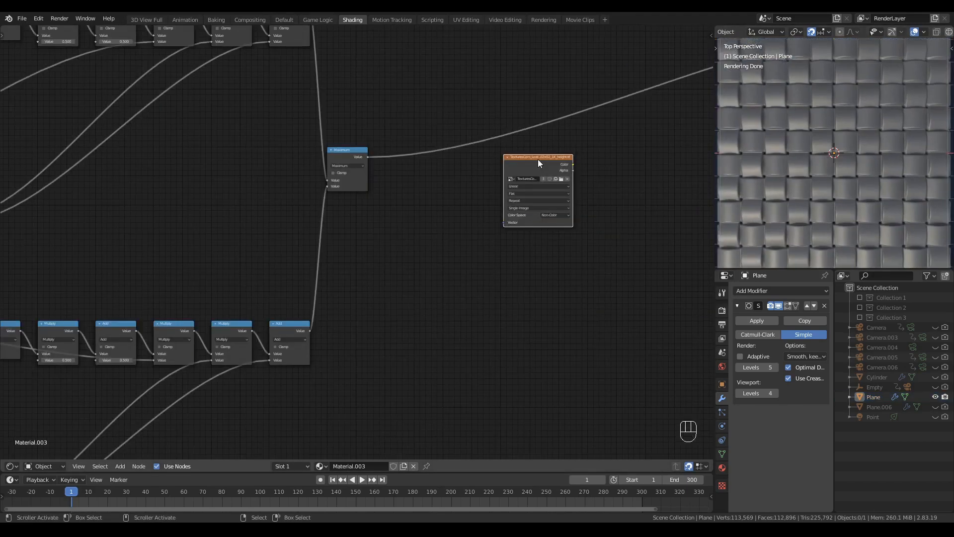
- Place the leather height Image Texture node below the Maximum node's output link and connect a new UV Map node to its Vector
left_click_drag(538, 160, 422, 211)
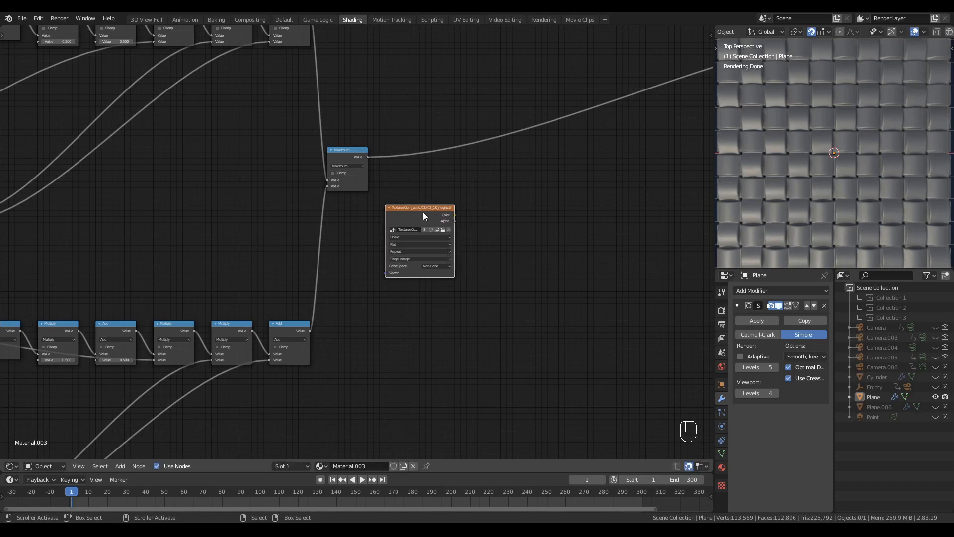
scroll(422, 212, "up", 2)
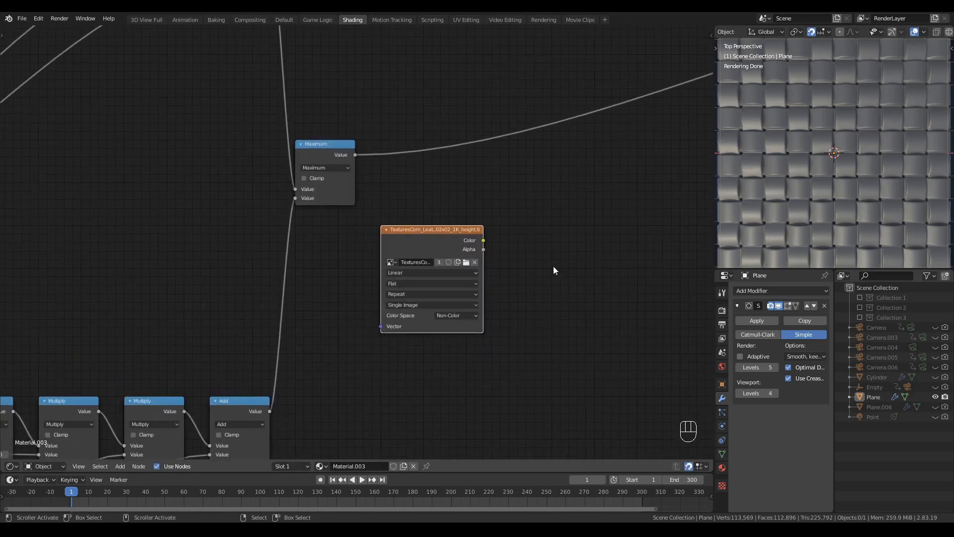
middle_click_drag(370, 357, 347, 367)
key("shift+a")
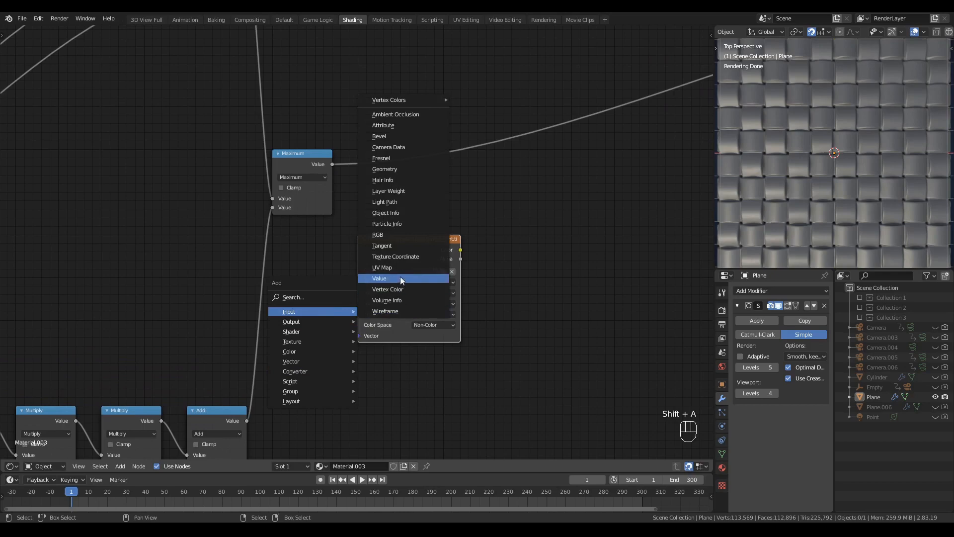
left_click(385, 268)
left_click(330, 338)
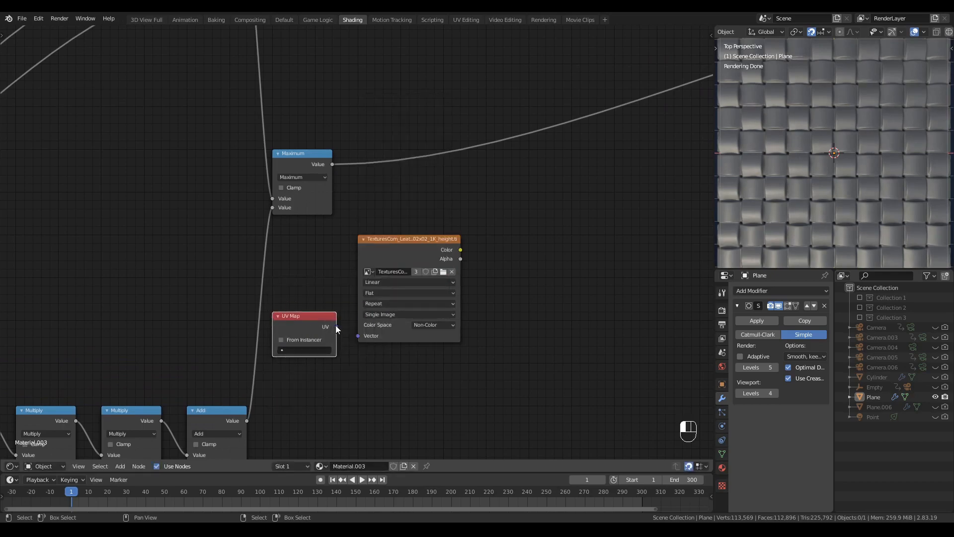
left_click_drag(406, 259, 509, 243)
- Insert a Vector Math node on the link between the UV Map and the leather Image Texture
key("shift+a")
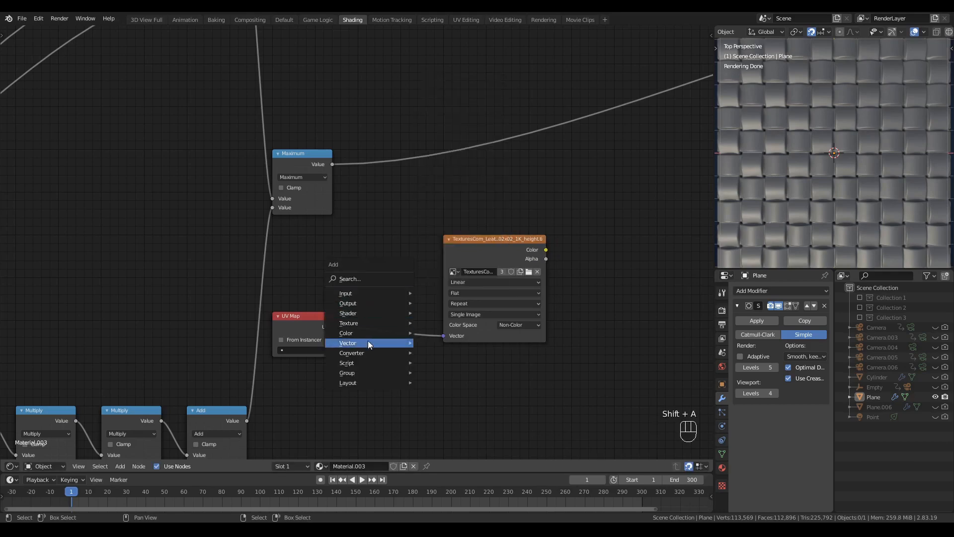
mouse_move(372, 354)
left_click(444, 483)
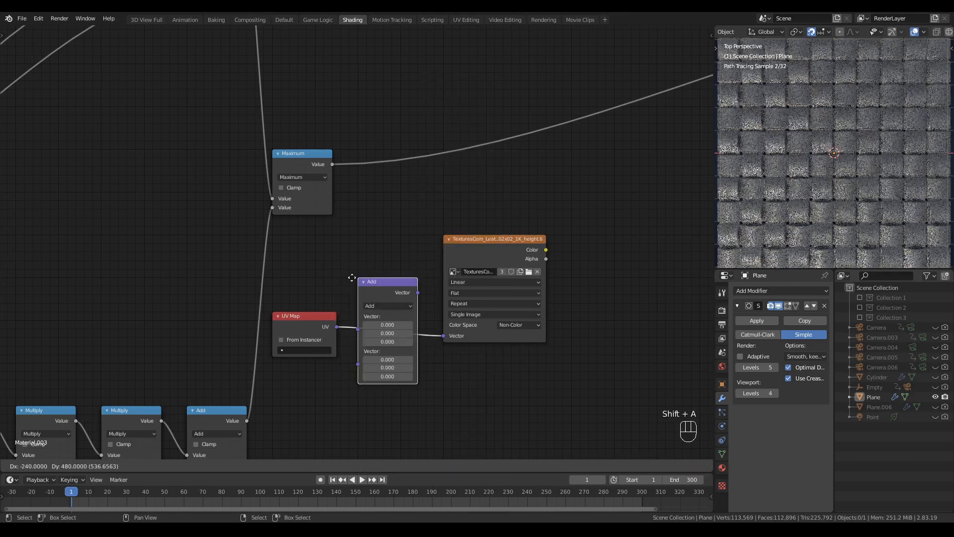
left_click(356, 274)
- Set the Vector Math node to Multiply with X and Y at 1.000, and align the UV Map node beside it
left_click(383, 306)
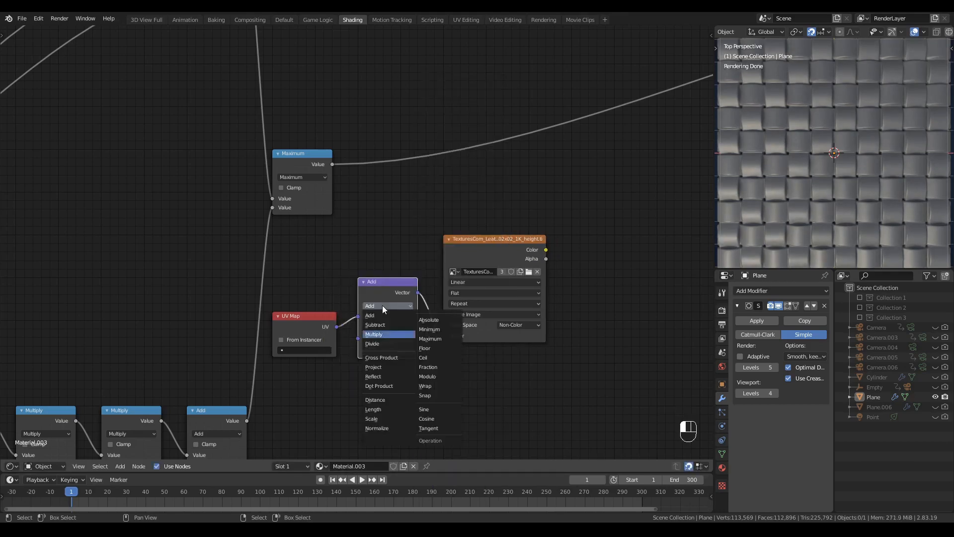
left_click(391, 333)
left_click(391, 333)
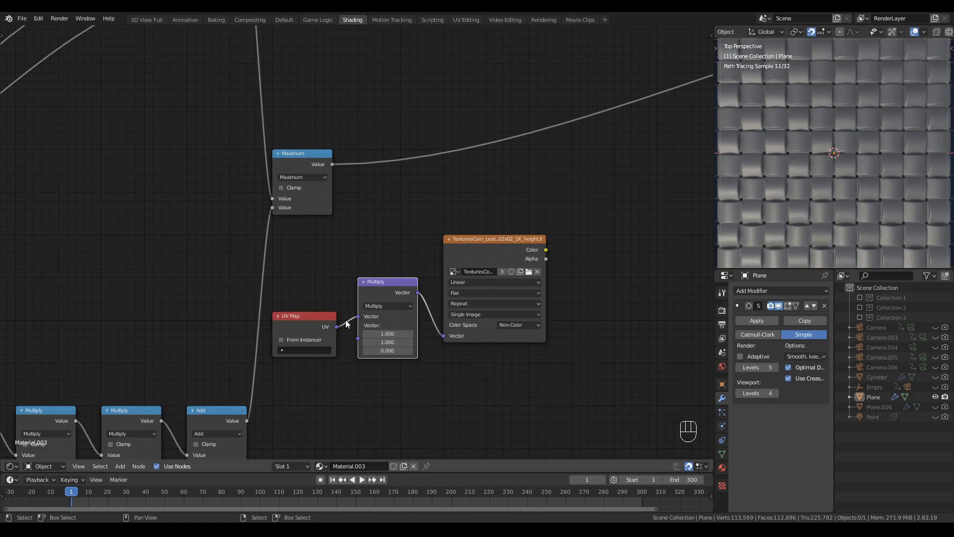
left_click_drag(320, 318, 321, 310)
scroll(497, 226, "down", 2)
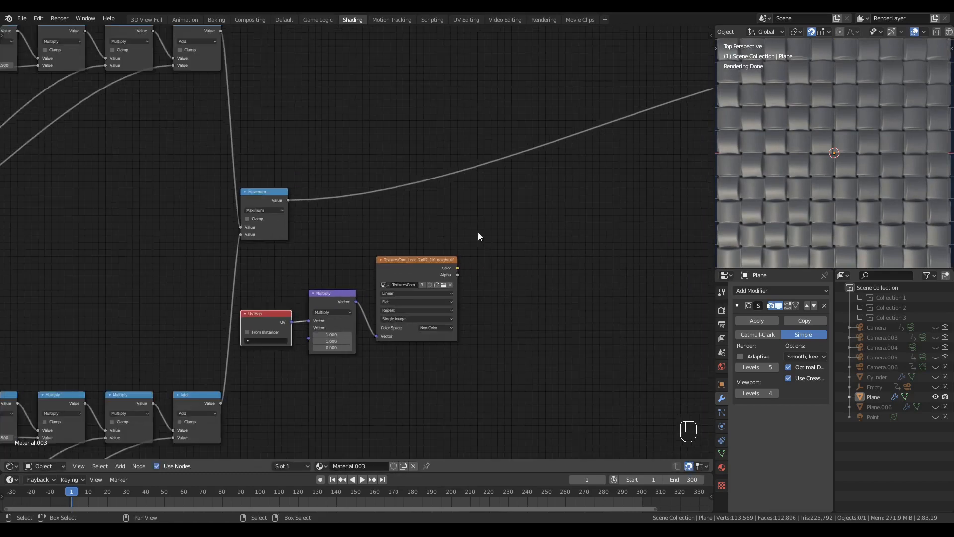
scroll(389, 251, "up", 3)
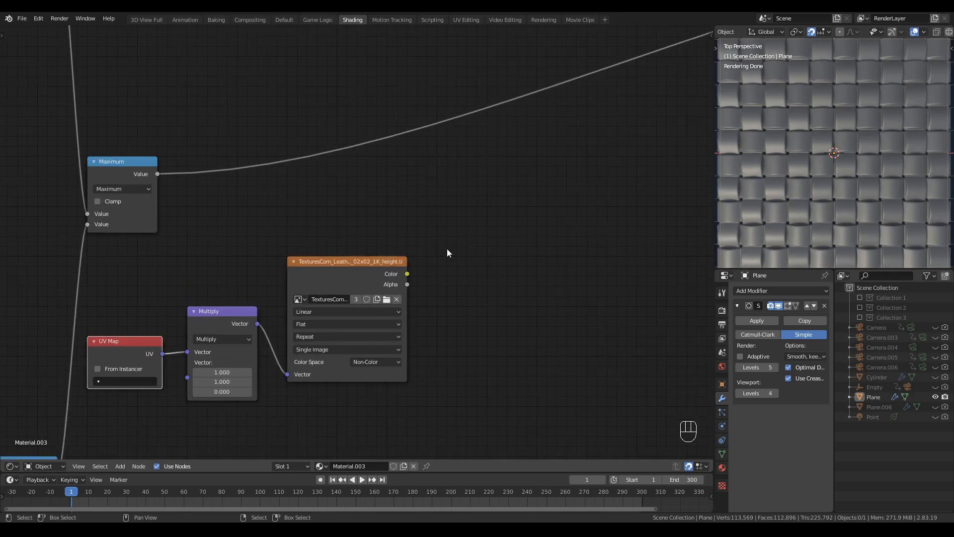
- Add a Separate RGB node after the leather height Image Texture and connect the texture's Color to its Image input
key("shift+a")
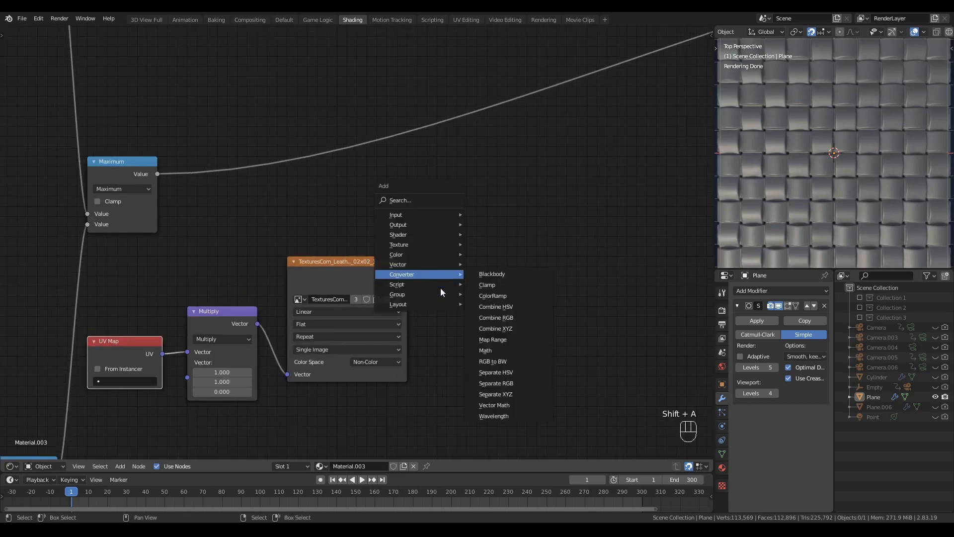
left_click(500, 386)
right_click_drag(405, 278, 459, 282, "alt")
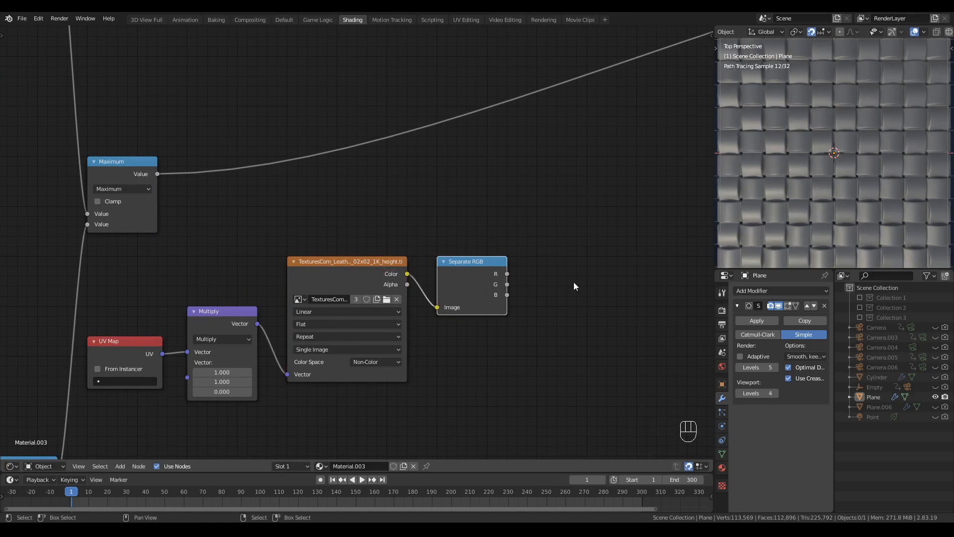
- Add a Fader group after the Separate RGB node, connect R to its Value, and set its Fac to 0.000
scroll(572, 282, "down", 1)
middle_click_drag(553, 279, 538, 281)
key("shift+a")
mouse_move(539, 301)
scroll(586, 248, "up", 10)
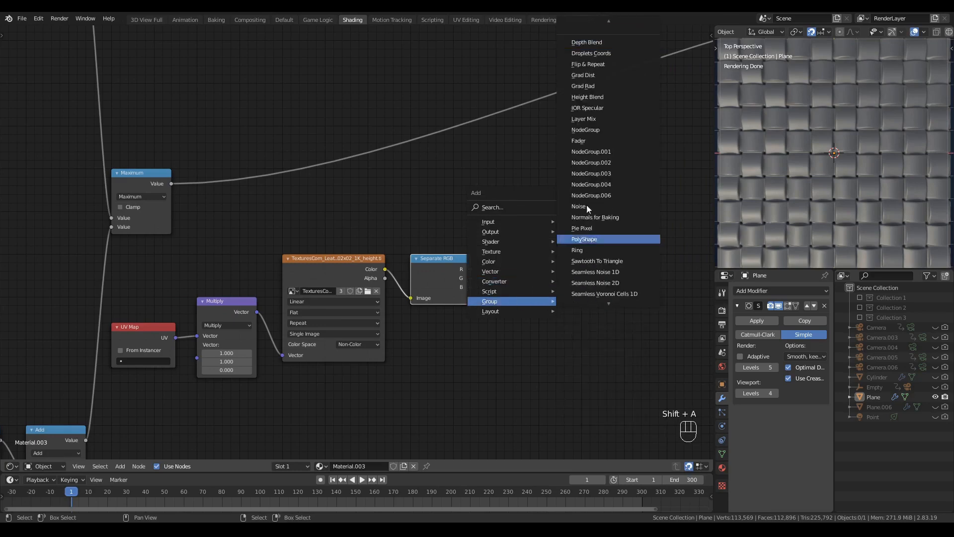
left_click(582, 142)
left_click(497, 256)
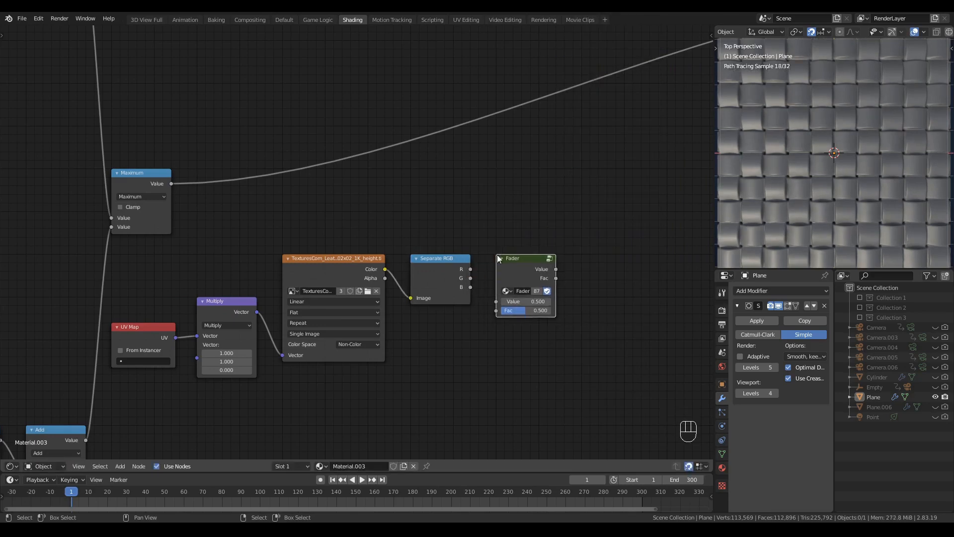
right_click_drag(466, 267, 536, 266, "alt")
scroll(527, 206, "down", 1)
left_click_drag(502, 302, 479, 300)
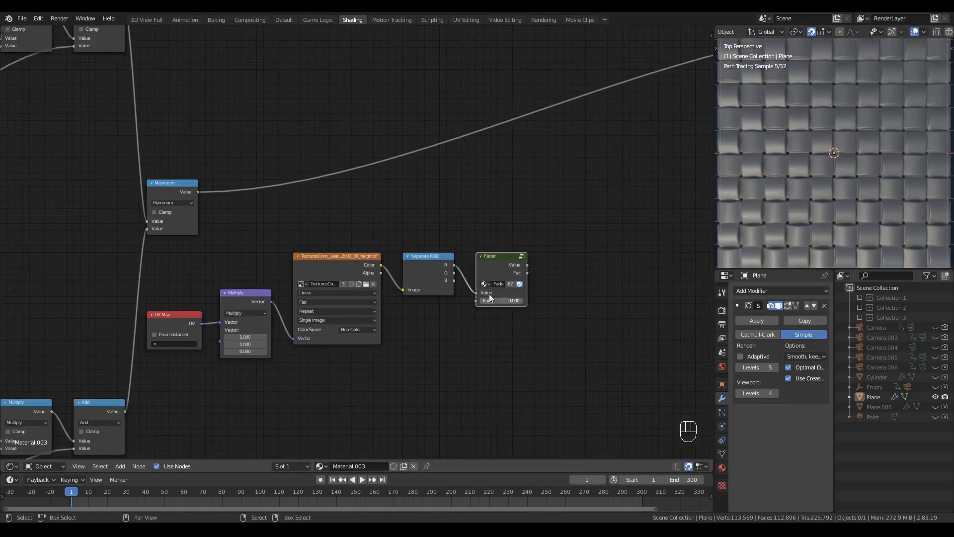
- Insert a Math Add node on the Maximum node's output link and connect the leather Fader's Value to its second input
scroll(559, 195, "down", 1)
middle_click_drag(560, 195, 464, 253)
key("shift+a")
mouse_move(456, 232)
left_click(503, 309)
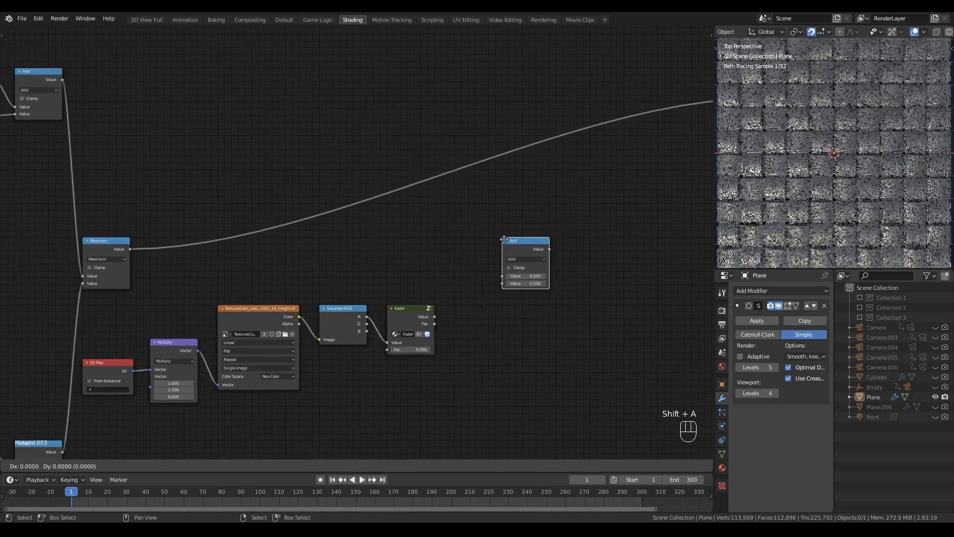
left_click(476, 251)
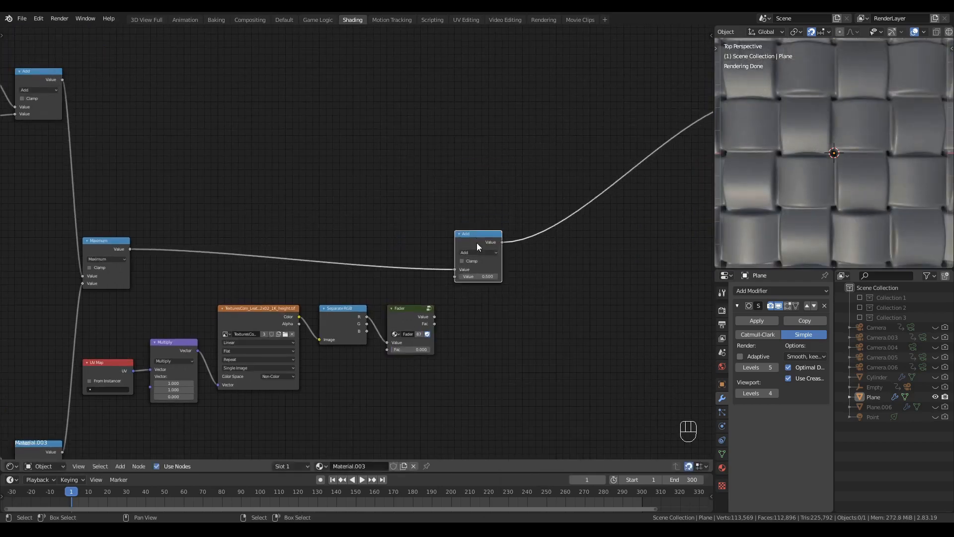
left_click_drag(434, 317, 455, 284)
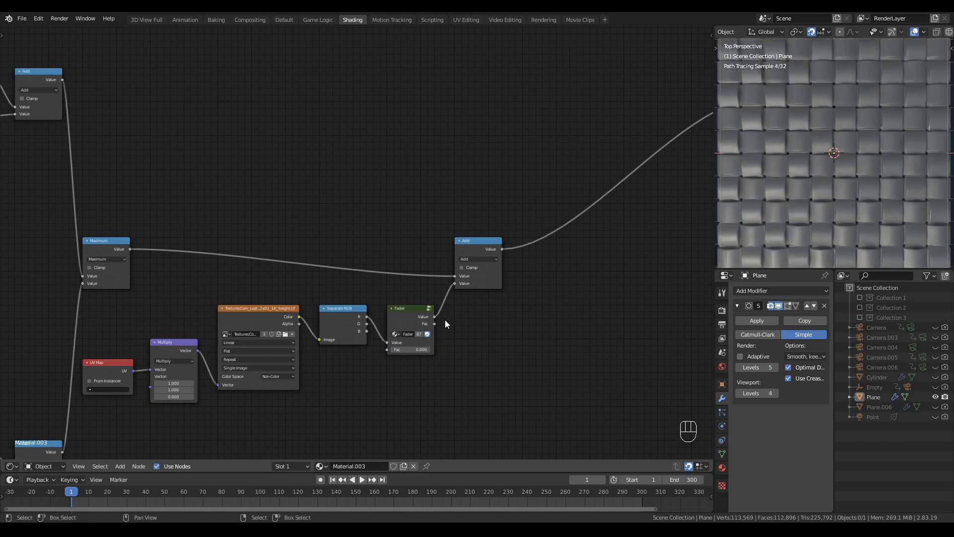
- Try a leather Fader Fac of about 0.002 while checking the displaced weave up close
mouse_move(798, 216)
middle_mouse_down()
mouse_move(799, 147)
mouse_move(800, 195)
middle_mouse_up()
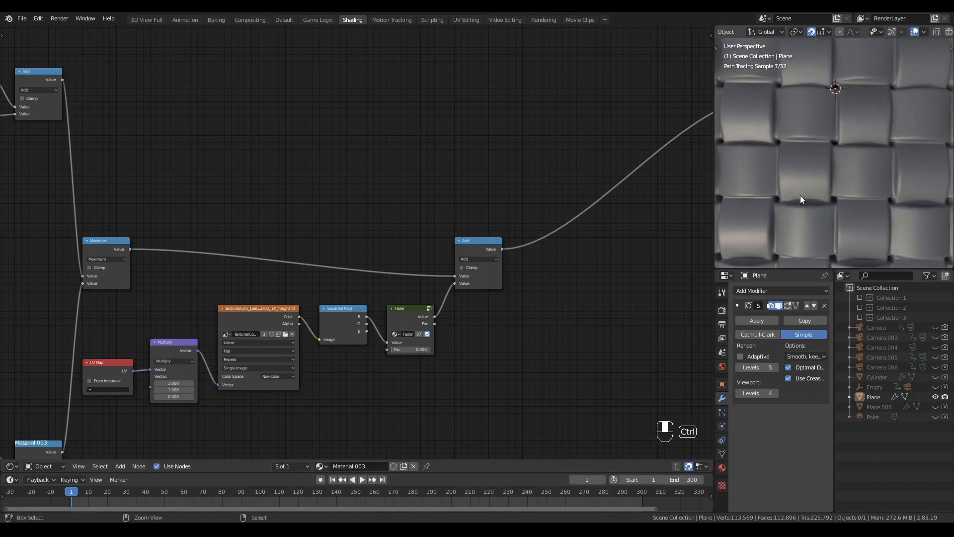
middle_click_drag(293, 377, 396, 289)
scroll(396, 289, "up", 3)
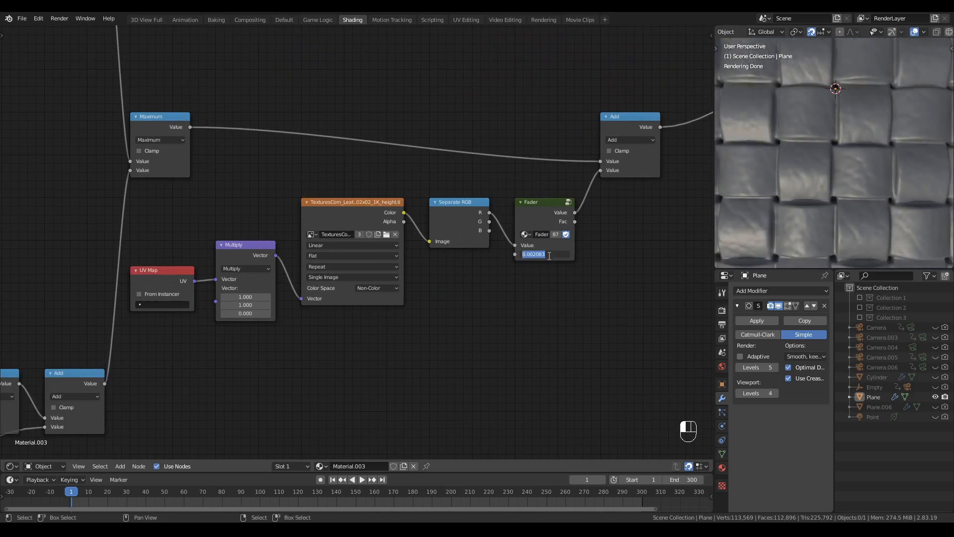
- Add a Bump node before the Principled BSDF, near its Normal input
middle_click_drag(526, 240, 354, 347)
scroll(354, 346, "down", 5)
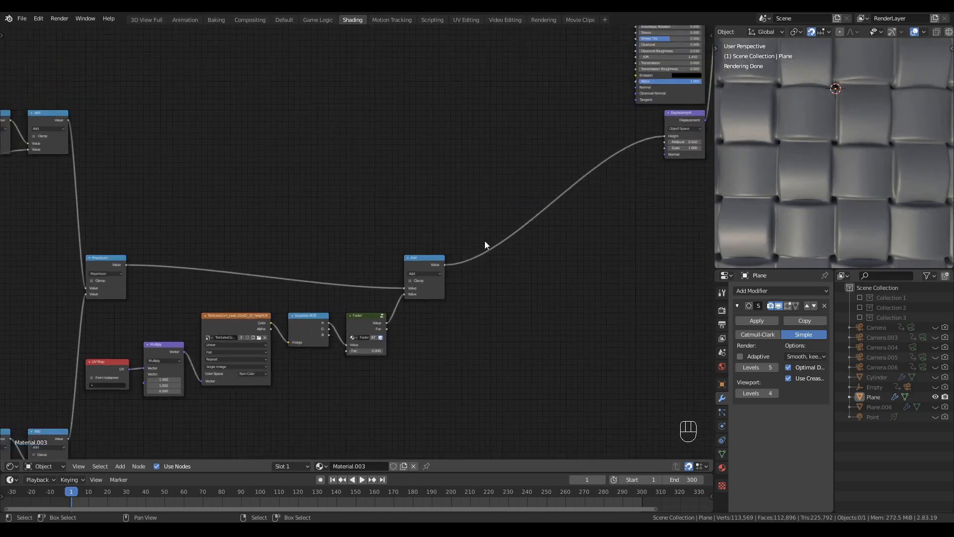
middle_click_drag(634, 127, 602, 146)
scroll(426, 200, "up", 2)
middle_click_drag(416, 211, 338, 296)
key("shift+a")
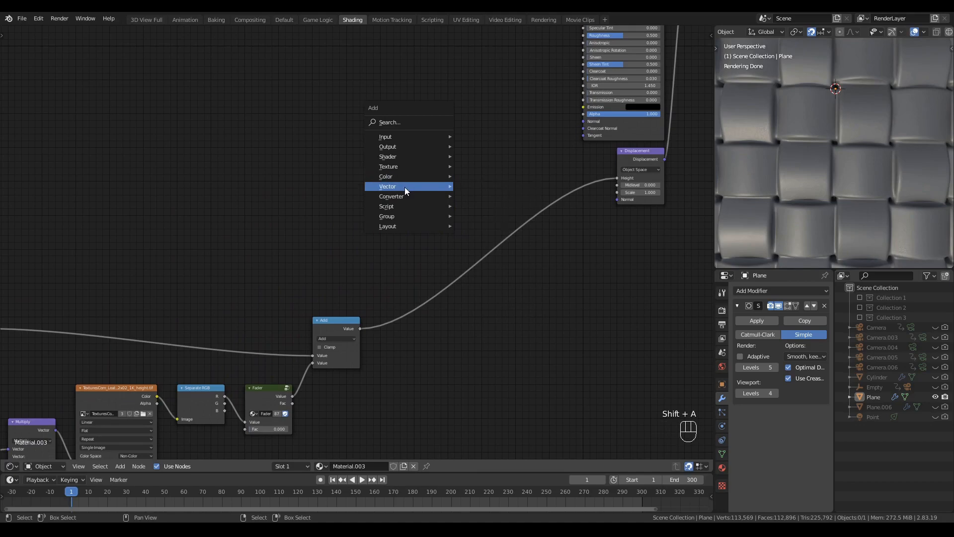
mouse_move(404, 186)
left_click(478, 186)
left_click(514, 114)
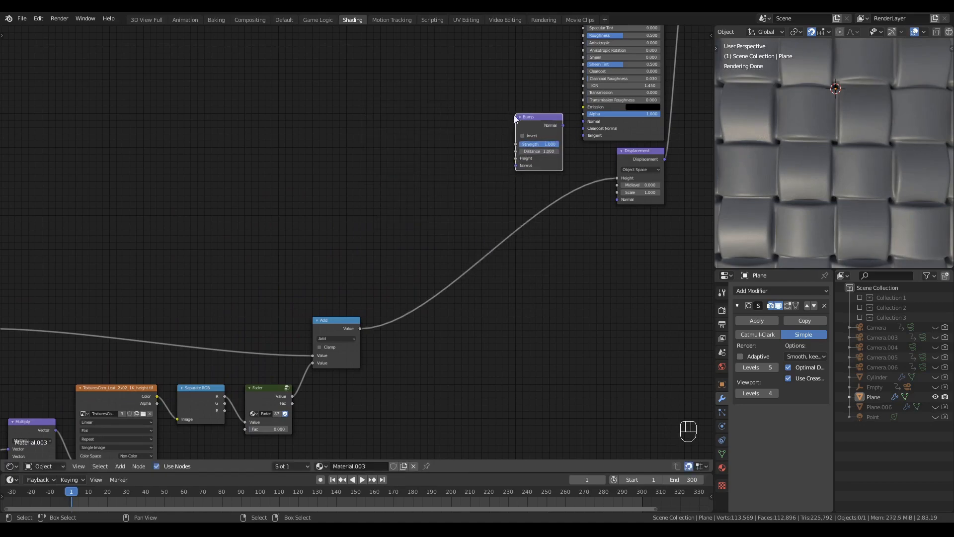
- Reroute the leather Fader's Value link from the Add node to the Bump node's Height, and dissolve the Add node
middle_click_drag(331, 328, 344, 314)
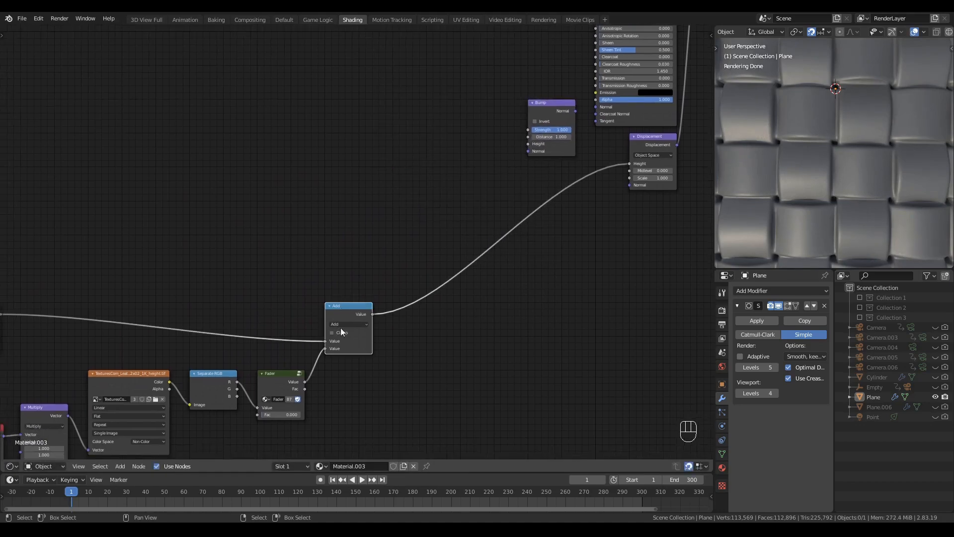
left_click_drag(324, 349, 528, 143)
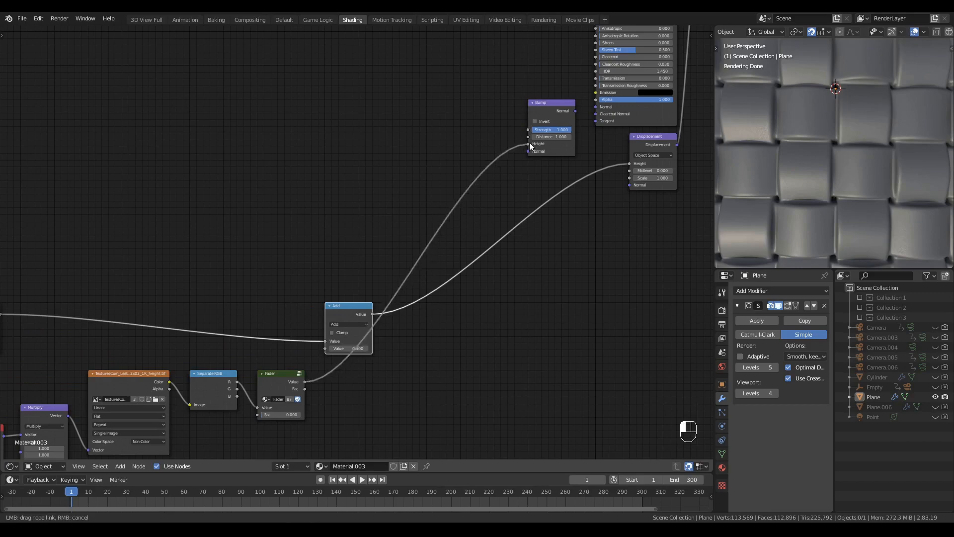
left_click(353, 305)
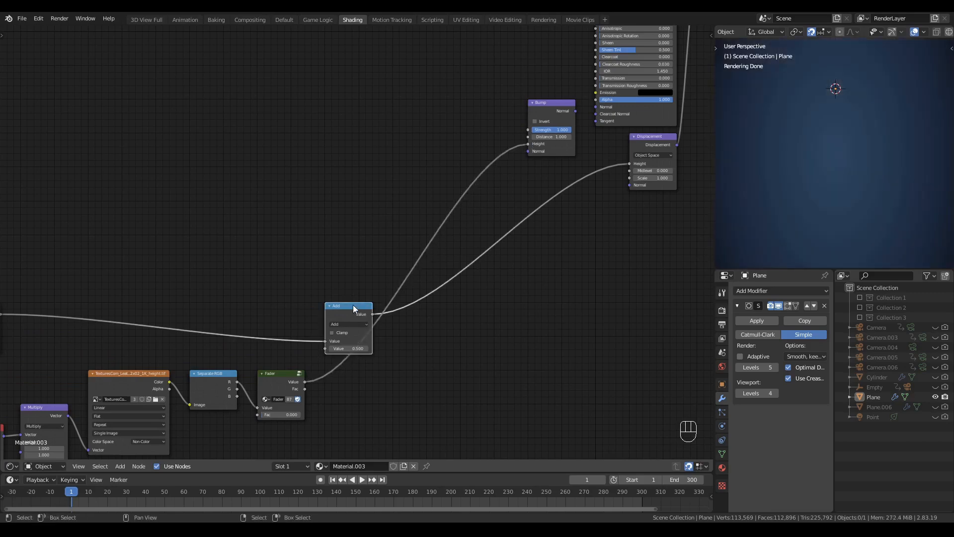
key("ctrl+x")
- Connect the Bump node's Normal output to the Principled BSDF's Normal input
middle_click_drag(567, 173, 432, 281)
scroll(478, 231, "up", 2)
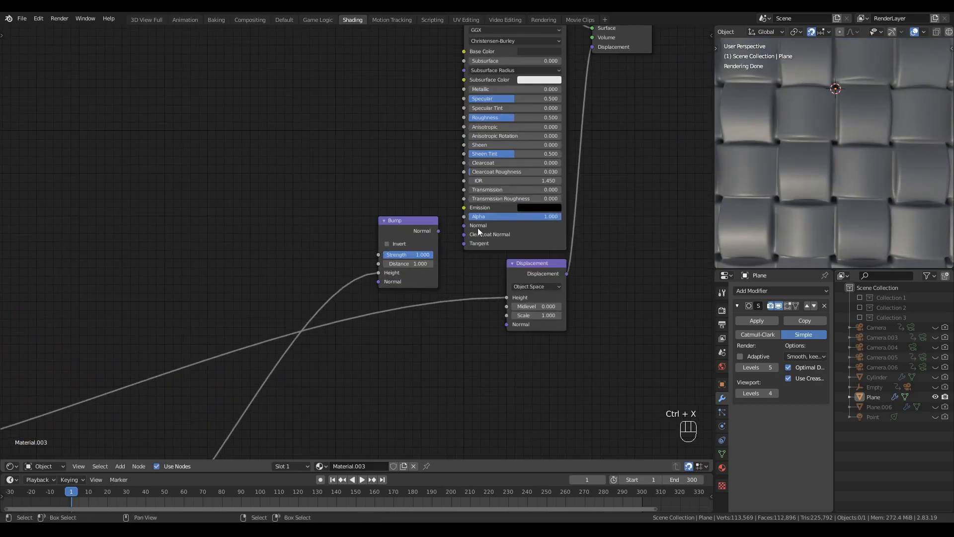
left_click_drag(439, 231, 465, 226)
- Set the leather Fader's Fac to 0.002 to control the bump strength
scroll(358, 238, "down", 3)
middle_click_drag(271, 336, 482, 185)
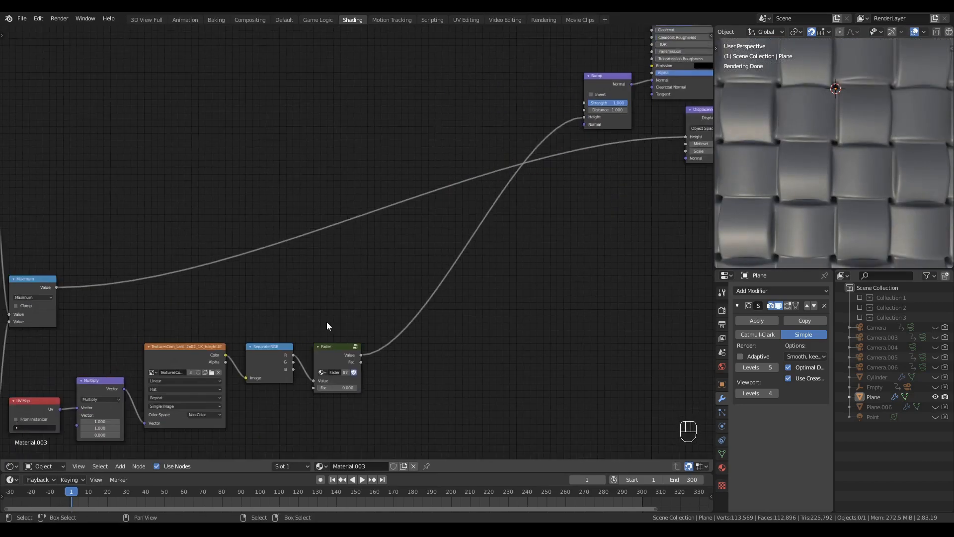
middle_click_drag(333, 320, 352, 299)
scroll(482, 271, "up", 3)
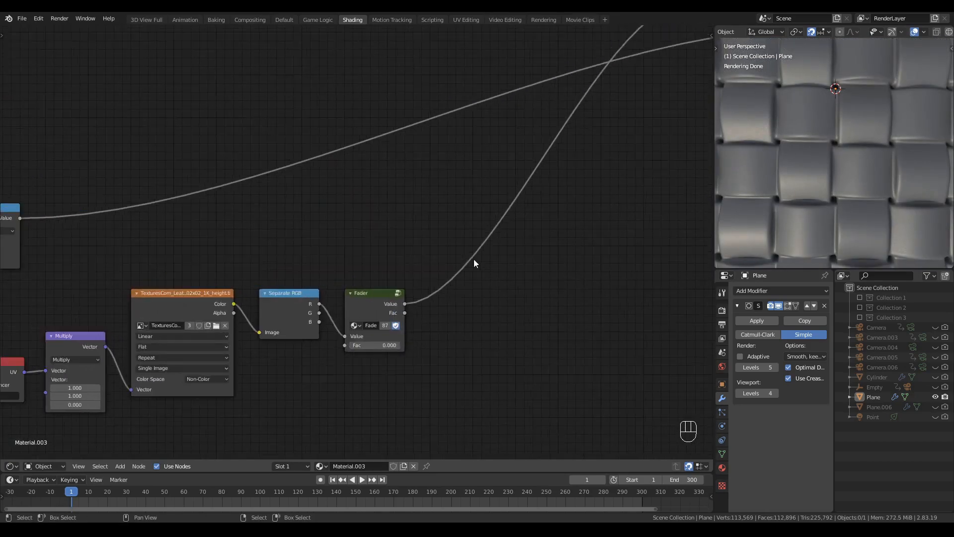
middle_click_drag(380, 384, 440, 302)
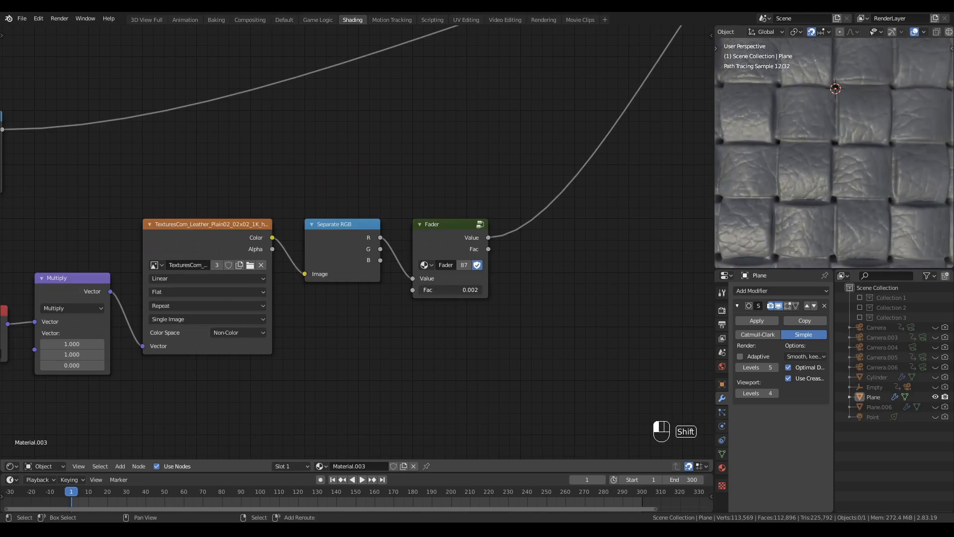
- Set X and Y of the leather texture's vector Multiply node to 1.900
scroll(333, 336, "down", 3)
middle_click_drag(321, 340, 446, 289)
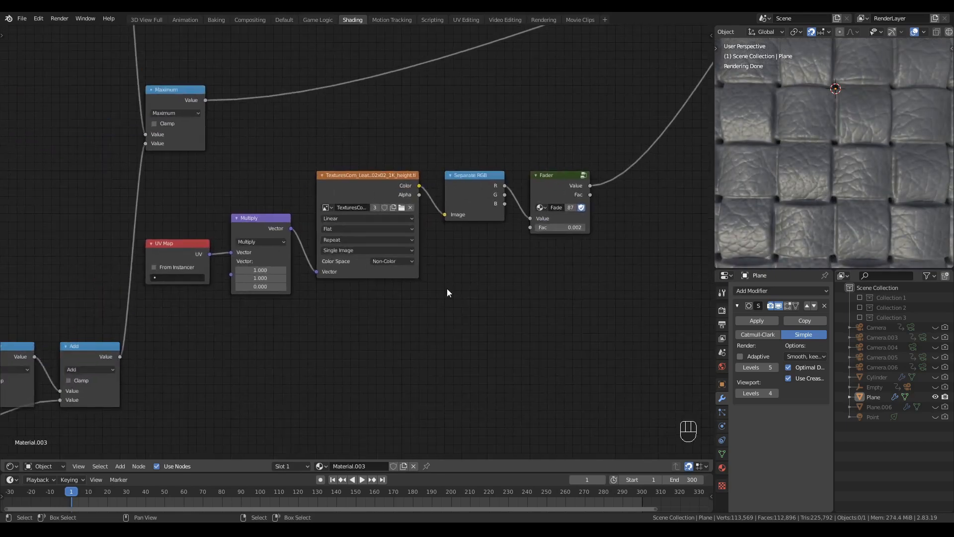
scroll(299, 336, "up", 1)
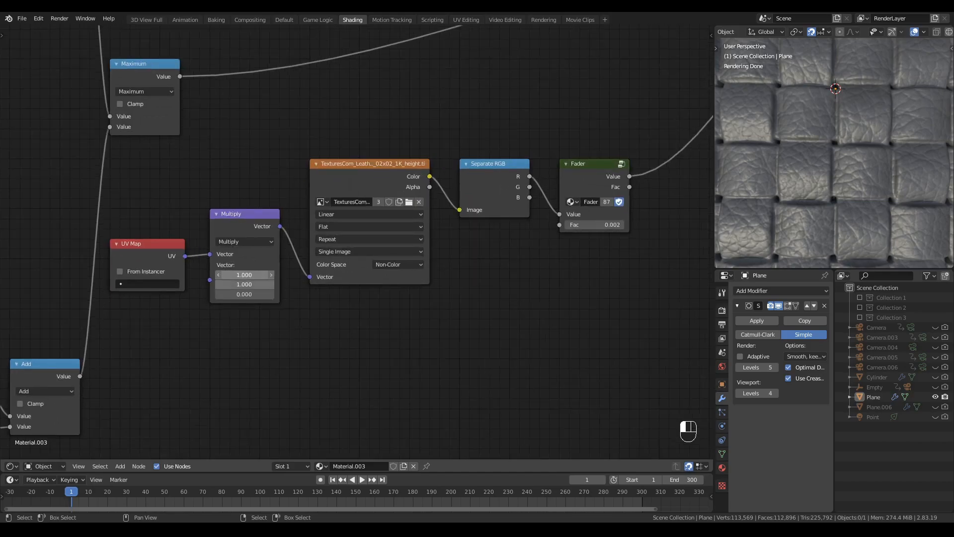
left_click_drag(244, 275, 295, 275, "shift")
- Fine-tune the leather Fader's Fac around 0.002 and check the bump detail on the weave from an angle
middle_click_drag(607, 267, 452, 301)
scroll(453, 301, "up", 1)
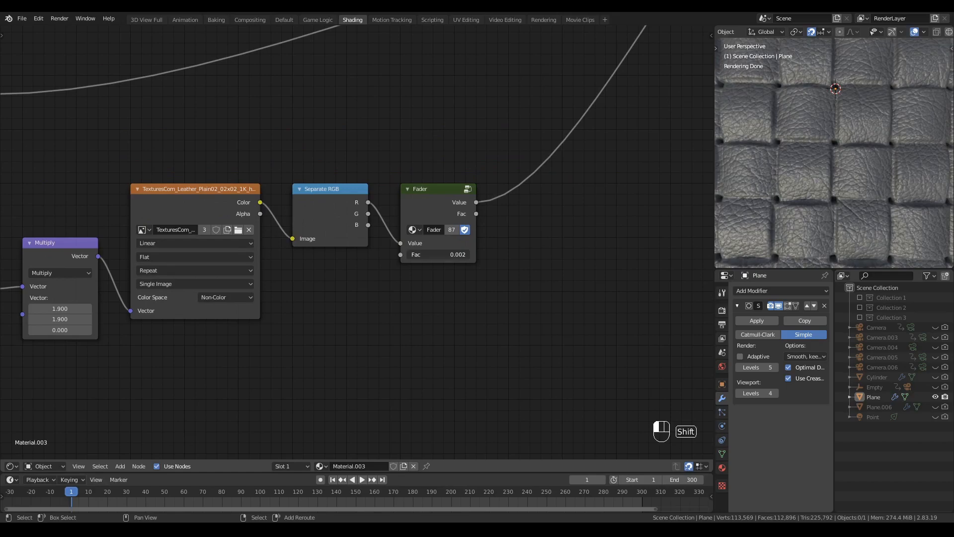
left_click_drag(439, 254, 437, 255, "shift")
scroll(811, 217, "down", 5)
scroll(812, 216, "up", 4)
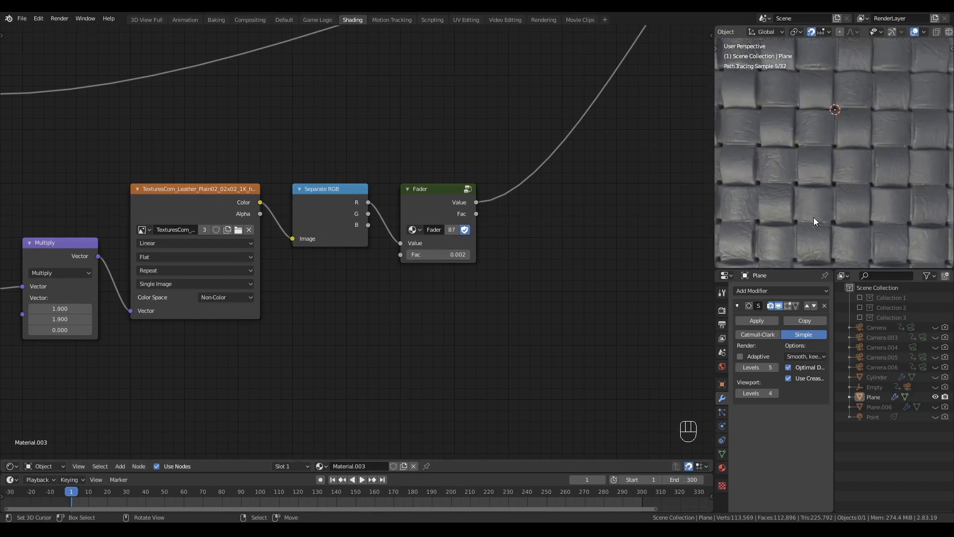
middle_click_drag(813, 217, 798, 177)
- Adjust the Principled BSDF's dark Base Color and lower its Specular and Roughness
scroll(599, 198, "down", 3)
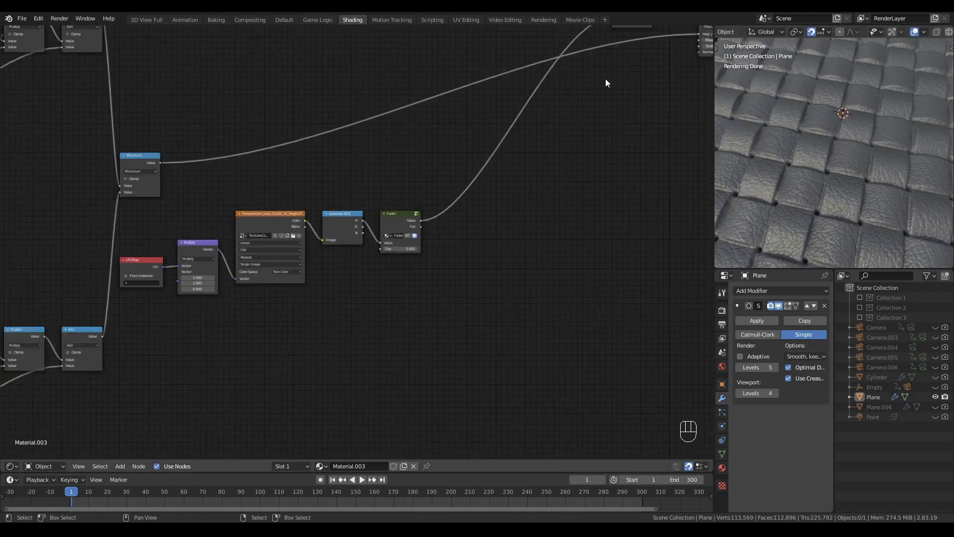
middle_click_drag(606, 81, 483, 247)
scroll(483, 244, "up", 3)
middle_click_drag(353, 230, 380, 277)
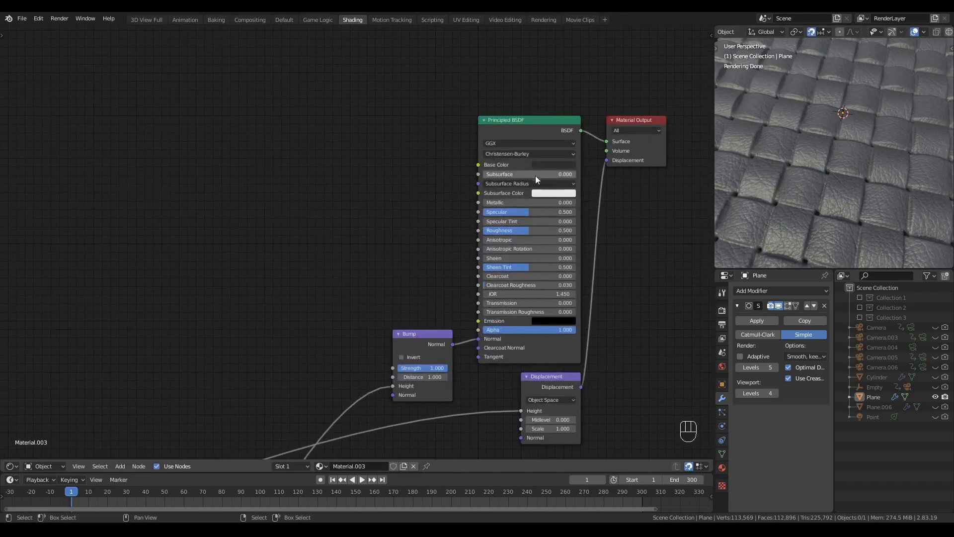
left_click(545, 164)
left_click_drag(605, 94, 605, 95)
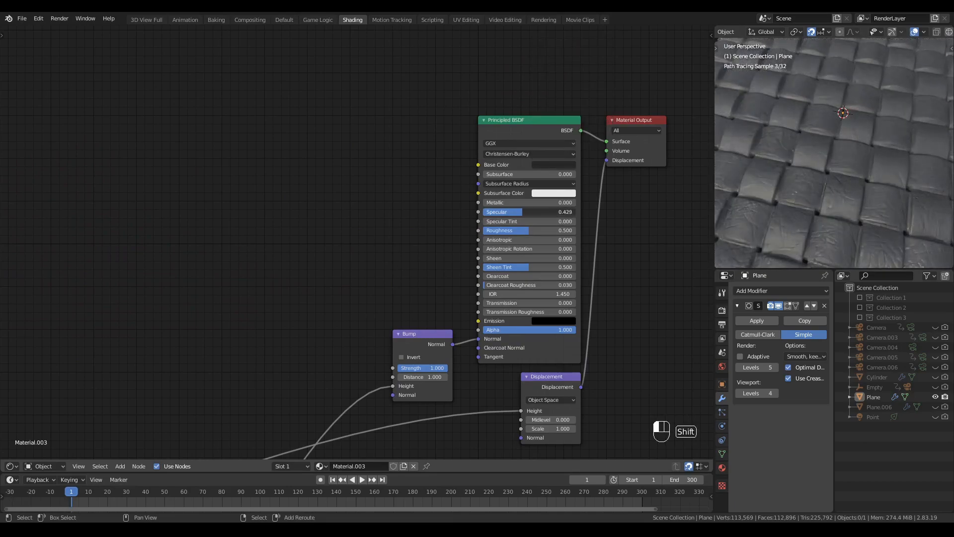
mouse_move(522, 212)
left_mouse_down("shift")
mouse_move(508, 212)
mouse_move(528, 234)
mouse_move(510, 231)
left_mouse_up("shift")
- Move the leather Fader away from the Separate RGB node and add a Math node below the gap
scroll(284, 349, "down", 4)
middle_click_drag(269, 361, 462, 214)
middle_click_drag(339, 339, 425, 258)
scroll(468, 315, "up", 1)
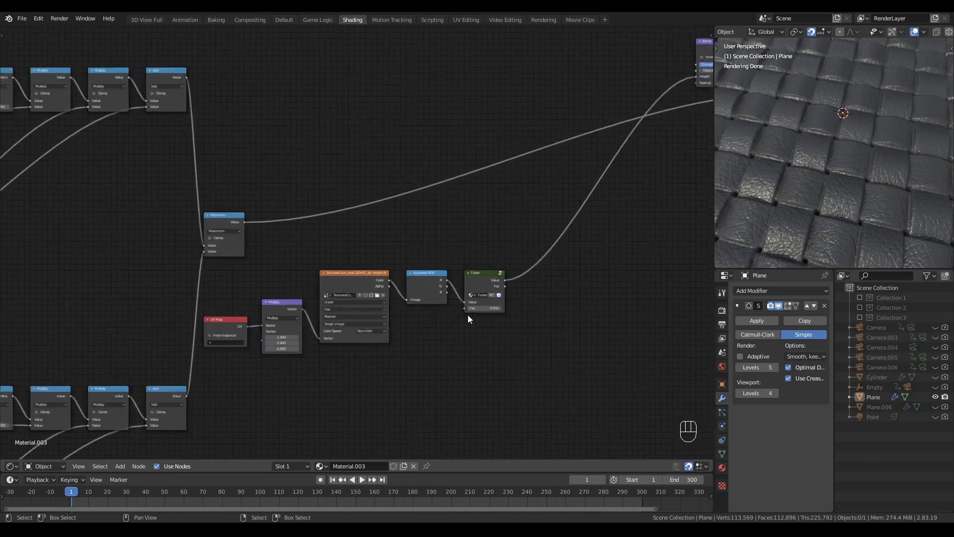
scroll(467, 314, "up", 4)
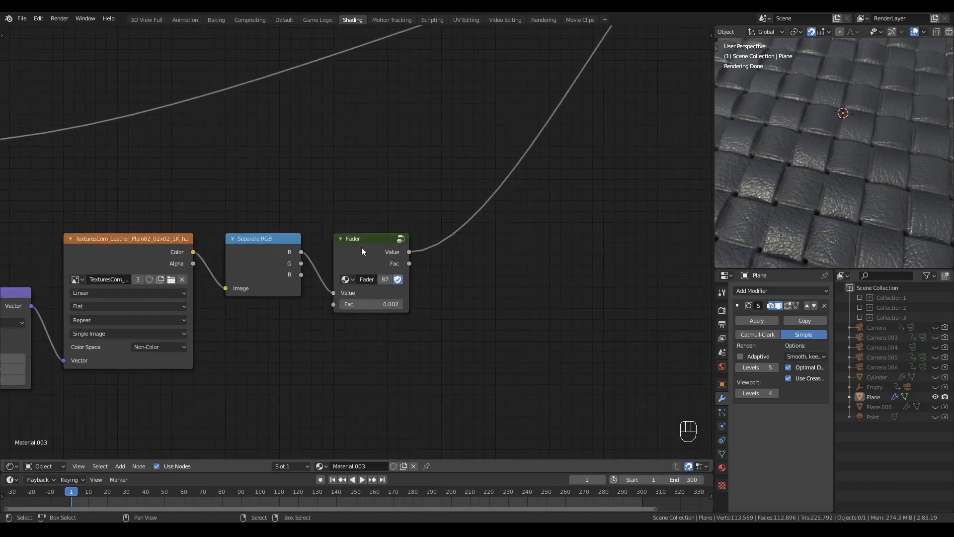
left_click_drag(362, 251, 470, 251)
key("shift+a")
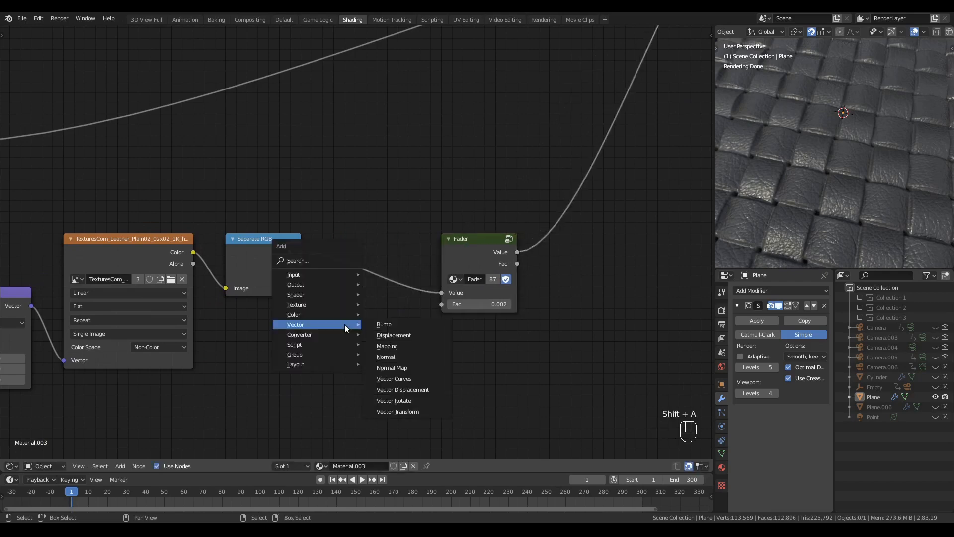
mouse_move(329, 333)
left_click(390, 411)
left_click(332, 325)
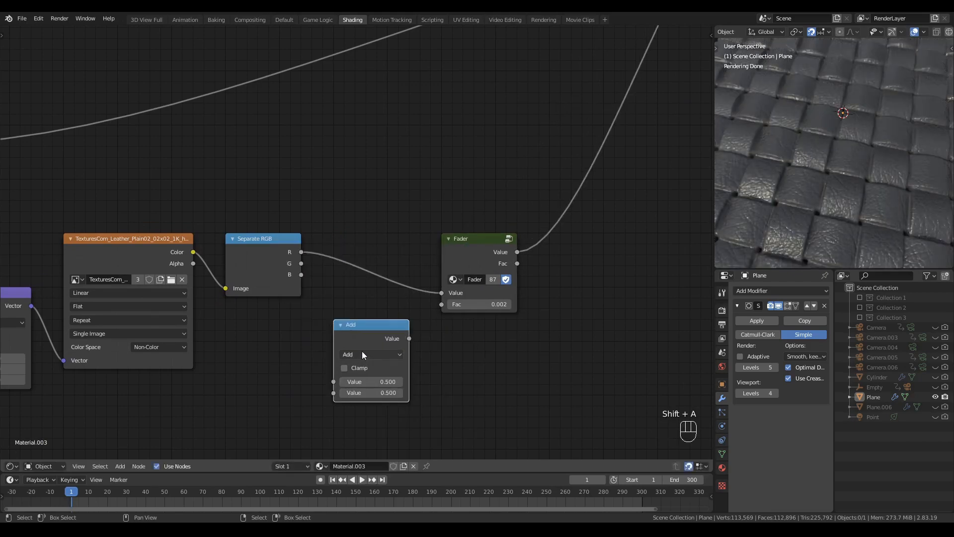
- Set the new Math node to Multiply with a value of 0.100 and insert it between the Separate RGB and the leather Fader
left_click(362, 354)
left_click(359, 212)
double_click(361, 393)
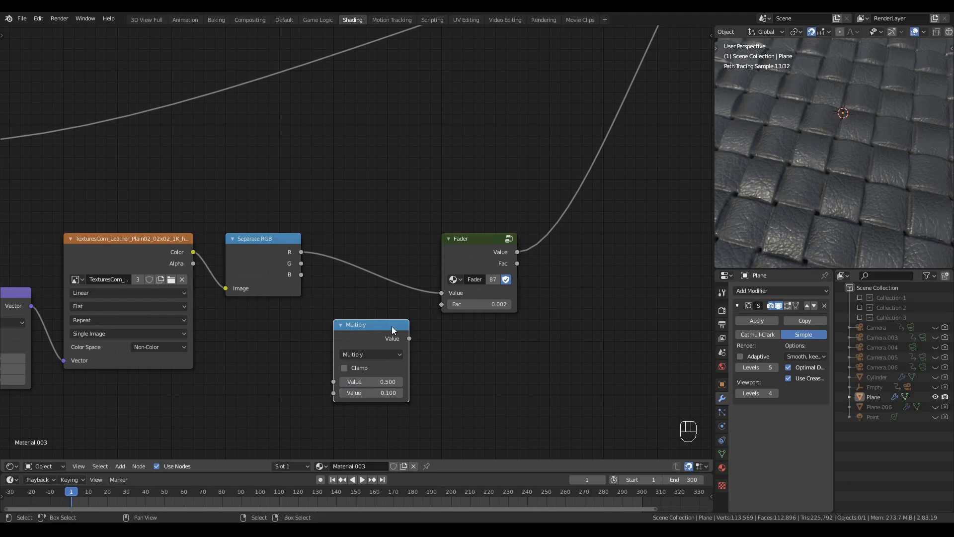
left_click_drag(393, 330, 392, 244)
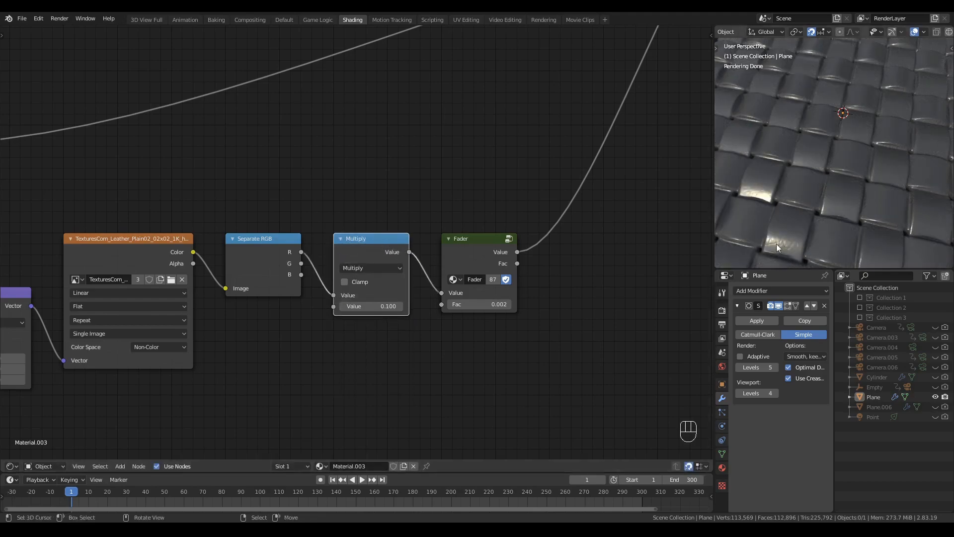
- Set the leather Fader's Fac to 0.013 while checking the leather bump in the viewport
middle_click_drag(776, 244, 806, 202)
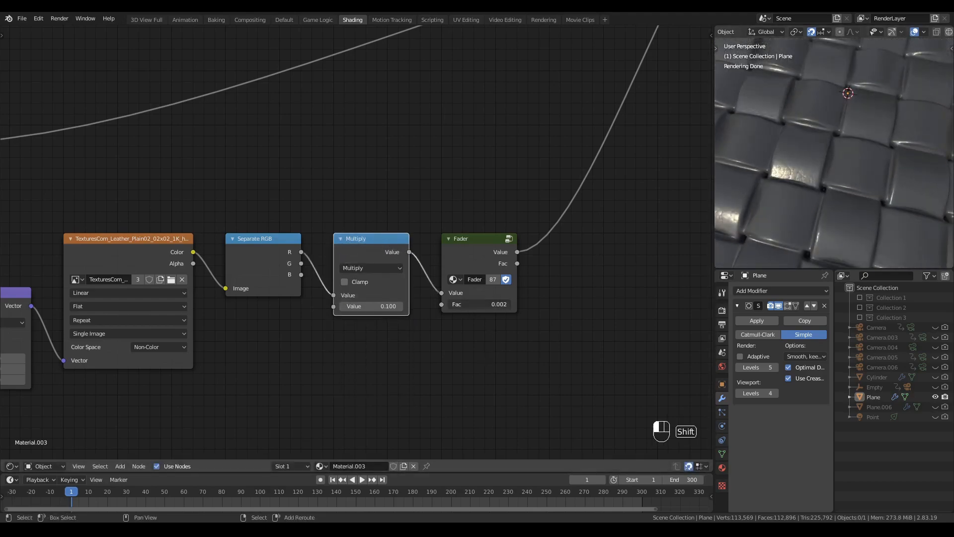
left_click_drag(497, 304, 496, 304, "shift")
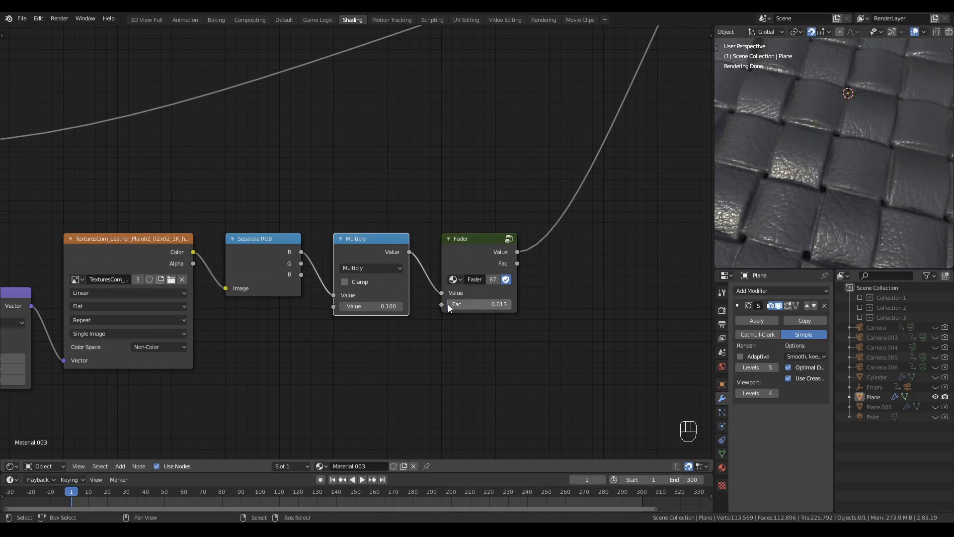
mouse_move(827, 165)
middle_mouse_down()
mouse_move(744, 166)
mouse_move(851, 166)
mouse_move(795, 183)
mouse_move(835, 184)
mouse_move(801, 186)
middle_mouse_up()
- Review the overall node tree and inspect the woven leather surface from several angles and distances
scroll(834, 184, "down", 3)
scroll(835, 184, "up", 3)
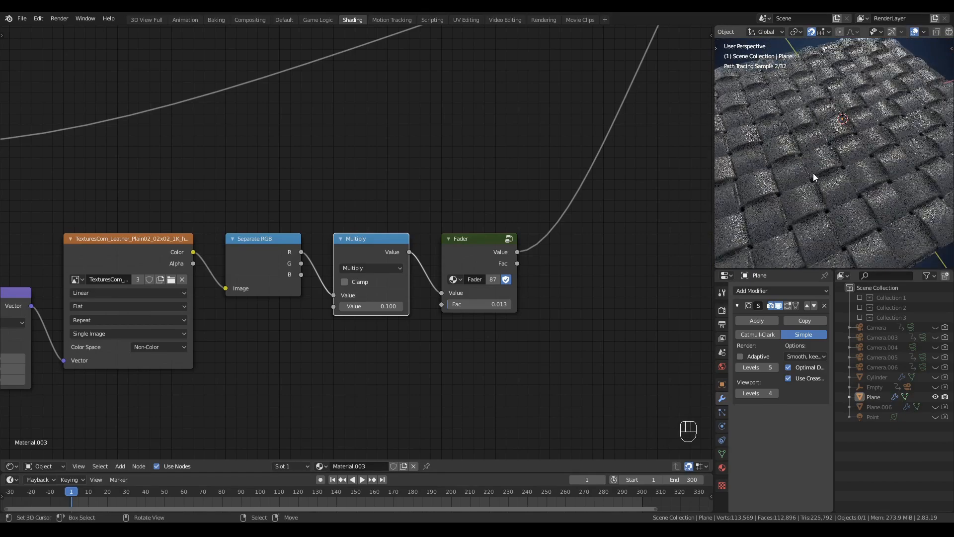
scroll(809, 194, "up", 2)
scroll(314, 302, "down", 2)
middle_click_drag(170, 310, 380, 317)
scroll(318, 304, "down", 5)
middle_click_drag(246, 273, 318, 310)
scroll(428, 290, "down", 2)
scroll(799, 212, "down", 5)
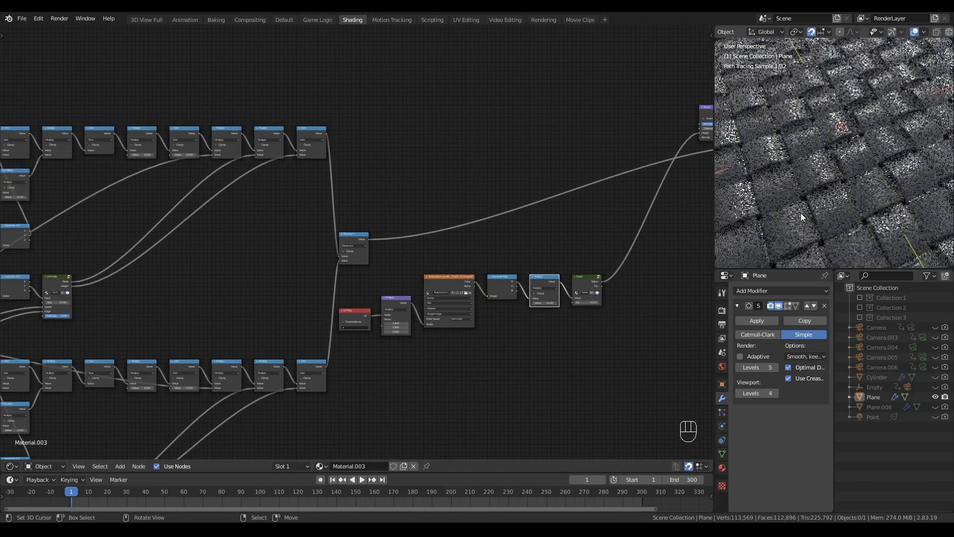
key("alt+q")
scroll(802, 174, "up", 1)
middle_click_drag(805, 178, 910, 214, "shift")
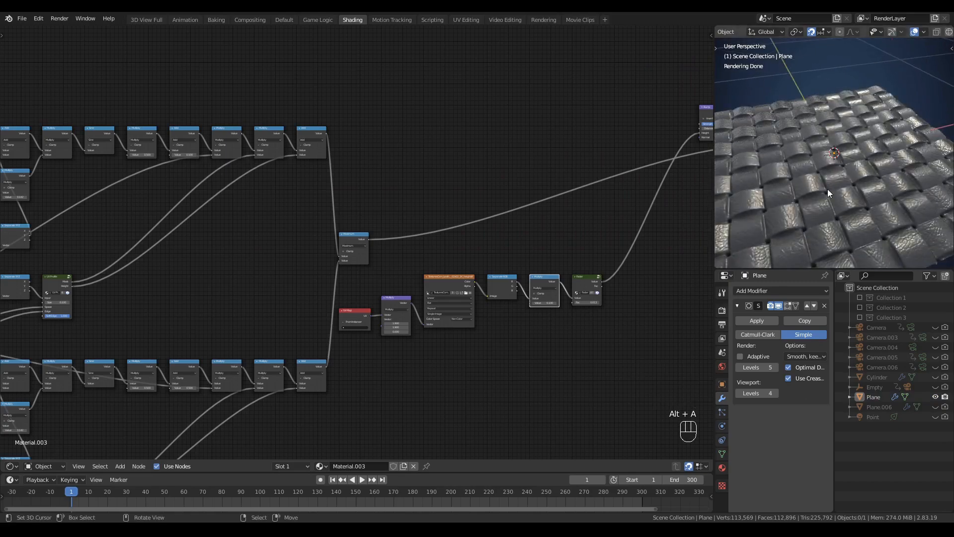
middle_click_drag(828, 189, 875, 211)
scroll(806, 220, "up", 3)
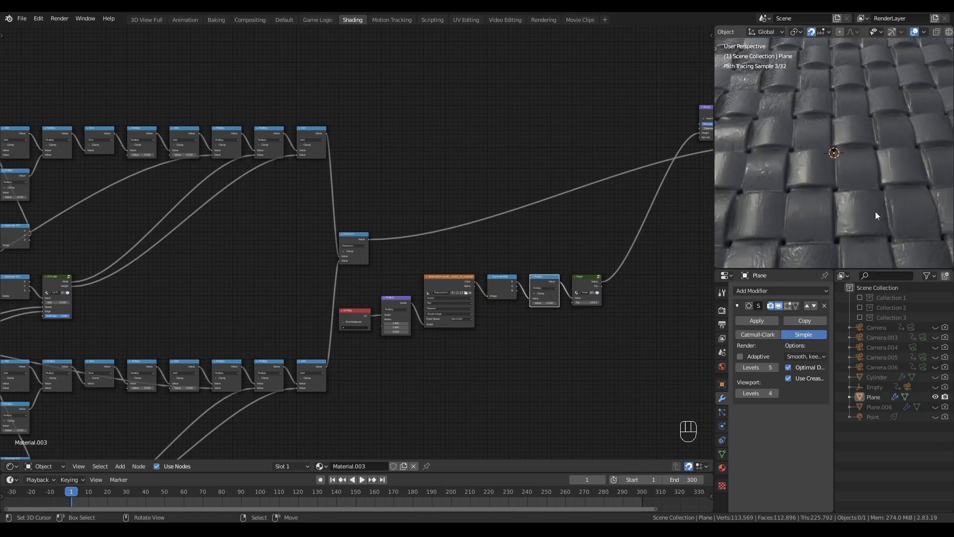
key("alt+q")
middle_click_drag(815, 204, 768, 209)
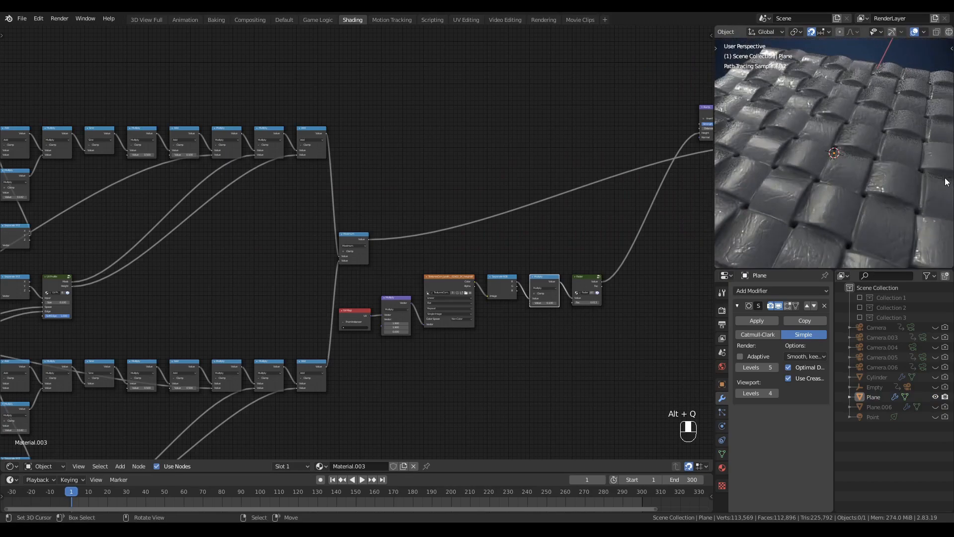